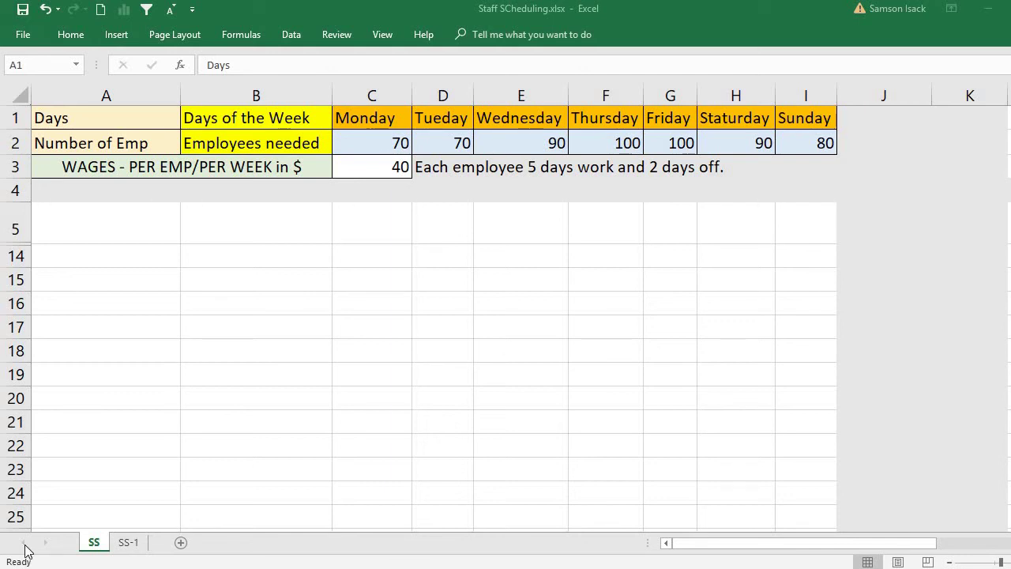
# Step: Review the Days of the Week headings, Monday to Sunday, and the 5-days-work, 2-off note
pyautogui.click(129, 119)
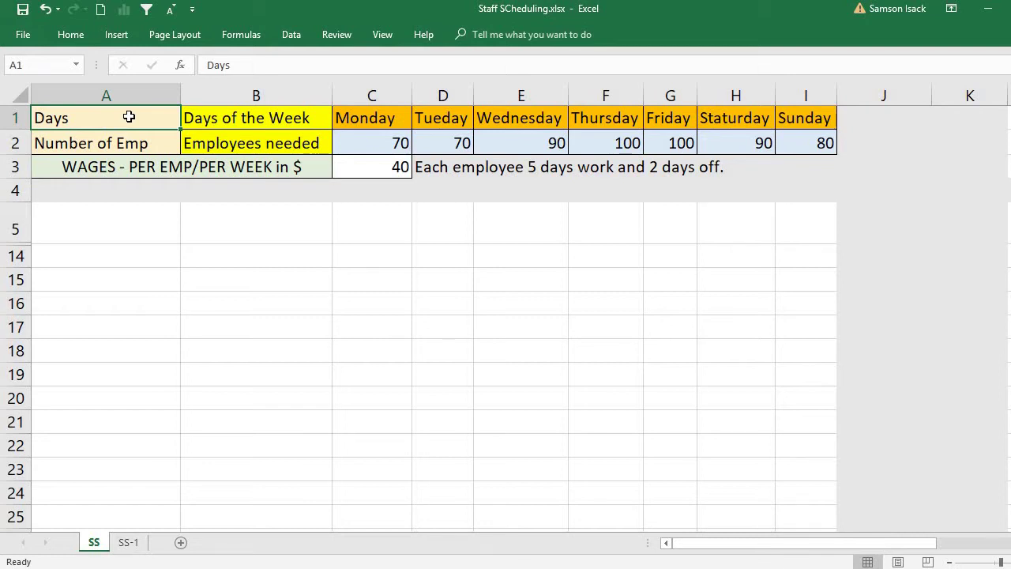
pyautogui.click(231, 118)
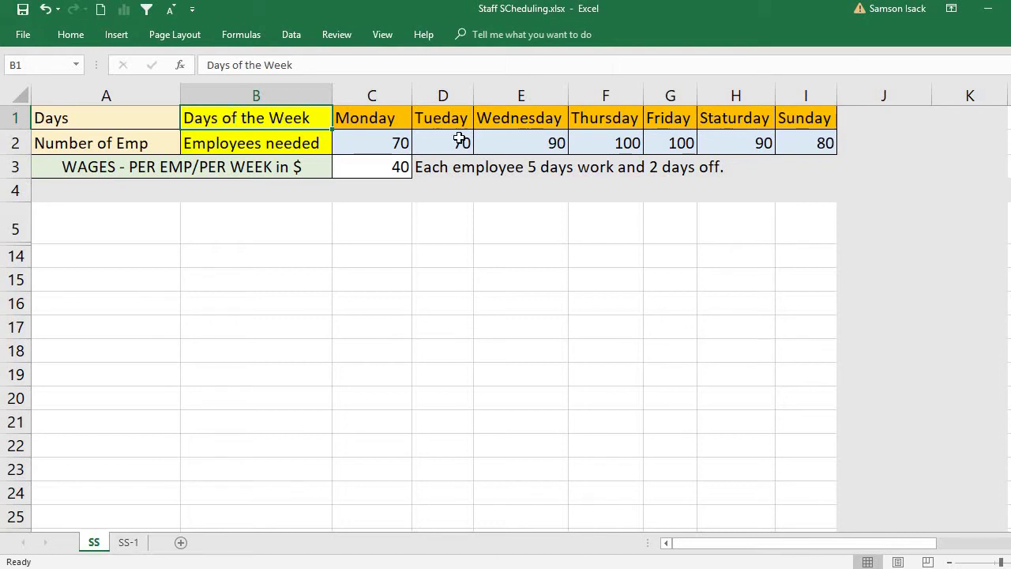
pyautogui.click(395, 118)
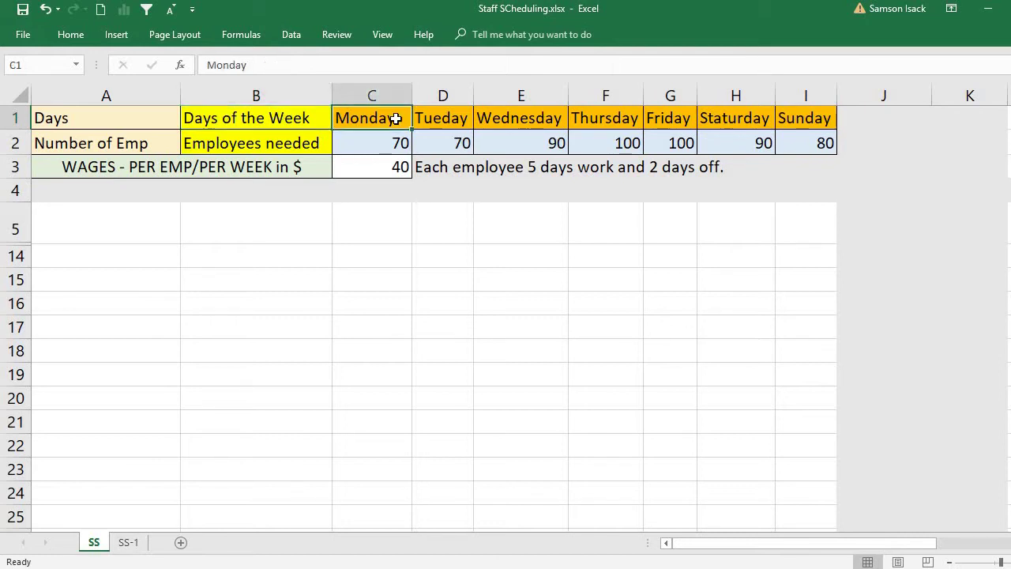
pyautogui.click(815, 117)
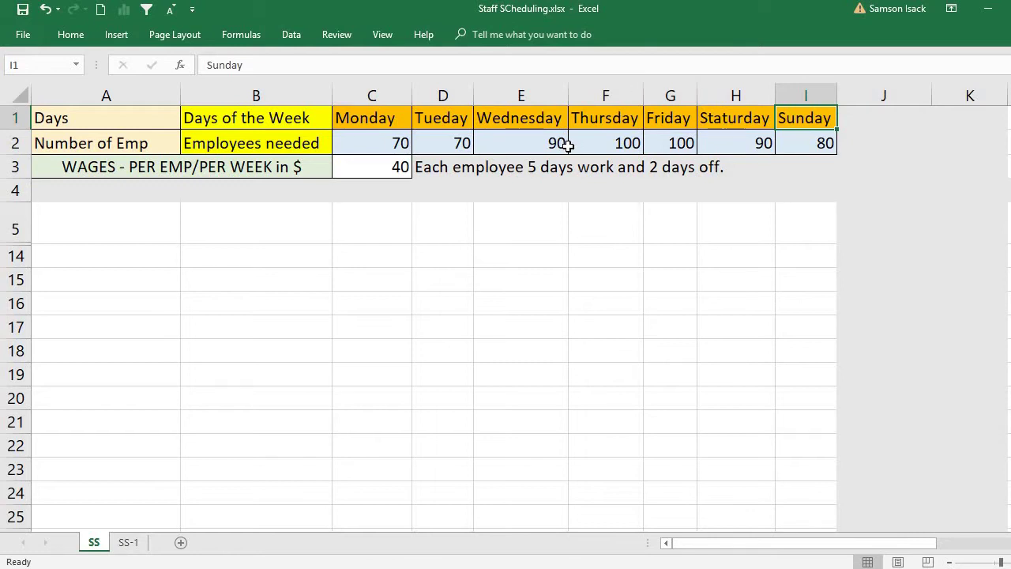
pyautogui.click(468, 174)
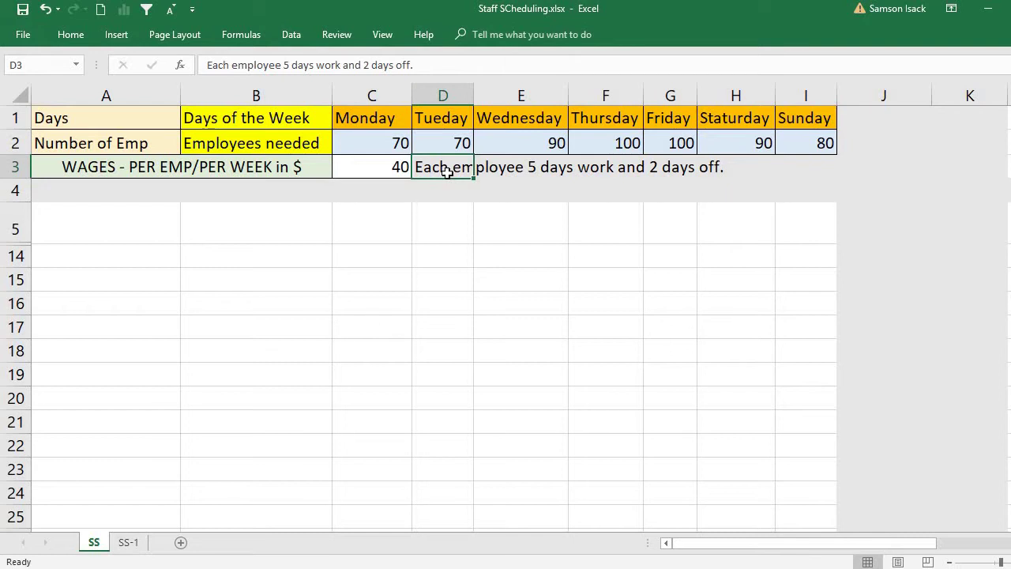
# Step: Check the required employee count for each day from Monday through Sunday
pyautogui.click(381, 143)
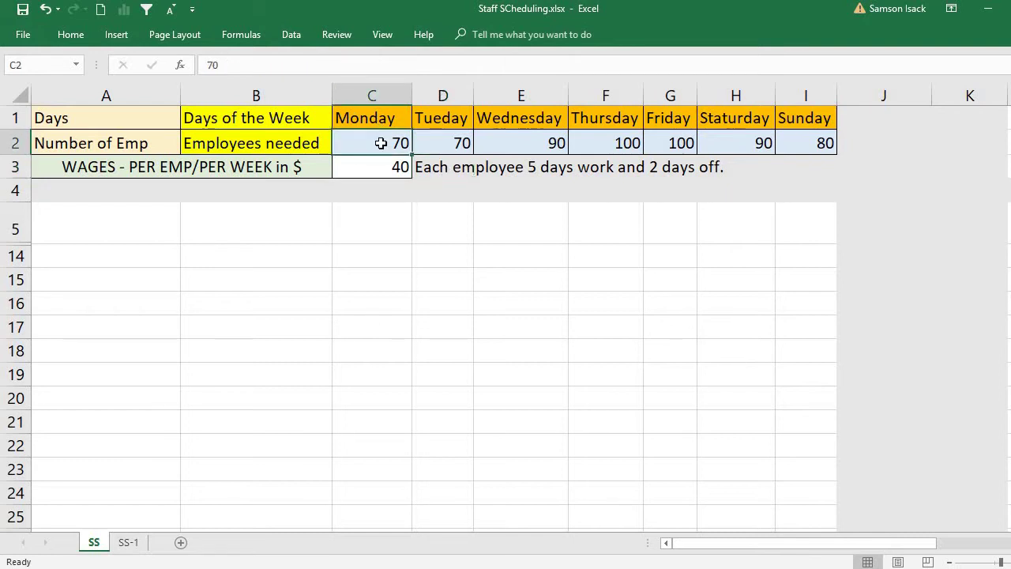
pyautogui.click(432, 143)
pyautogui.click(529, 142)
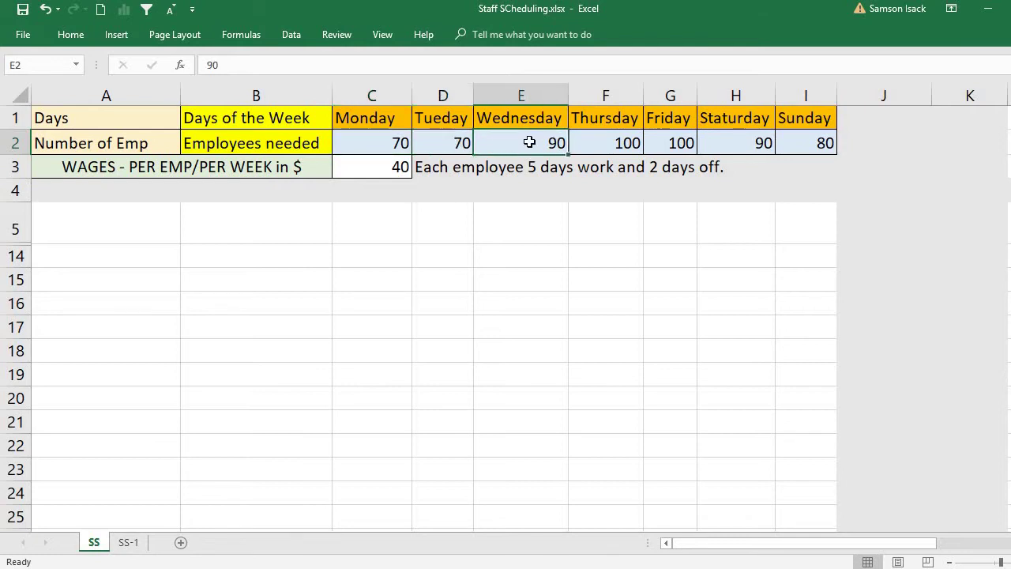
pyautogui.click(602, 143)
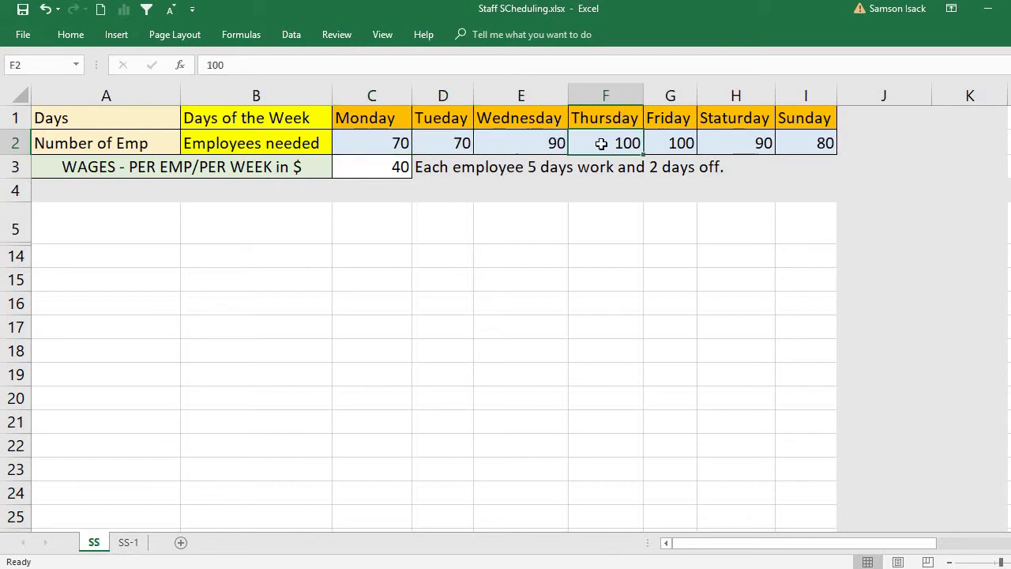
pyautogui.click(679, 145)
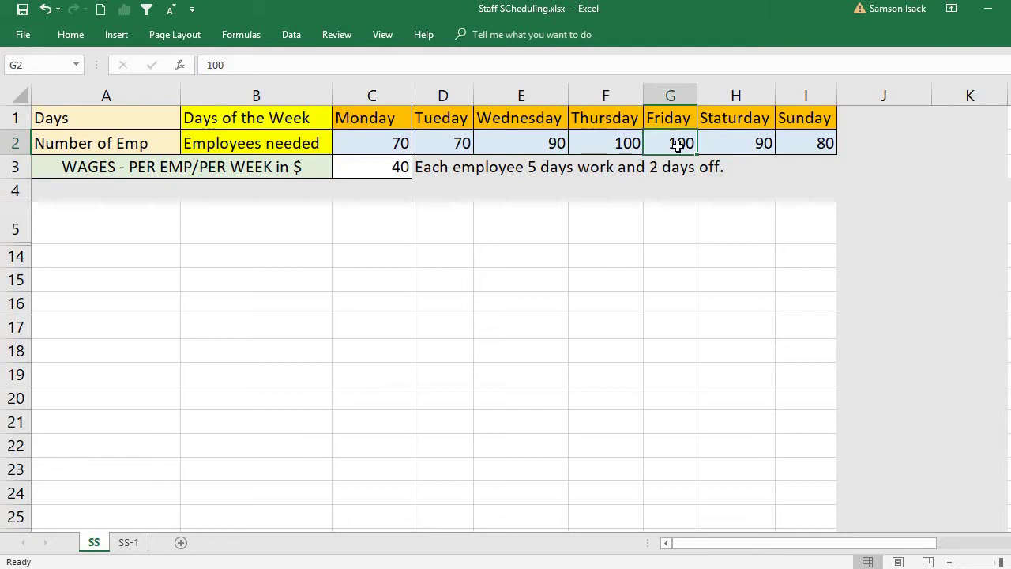
pyautogui.click(735, 144)
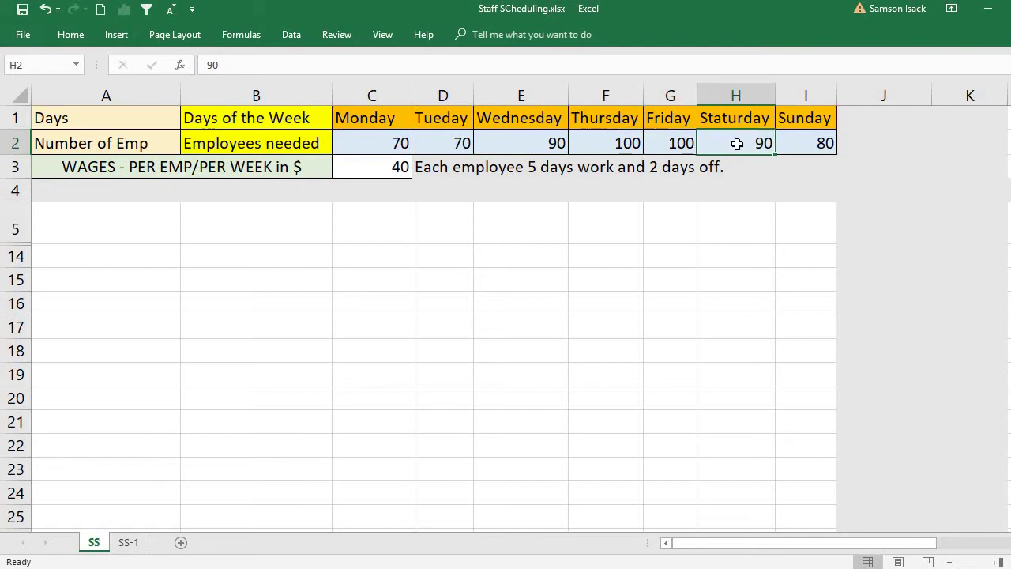
pyautogui.click(821, 137)
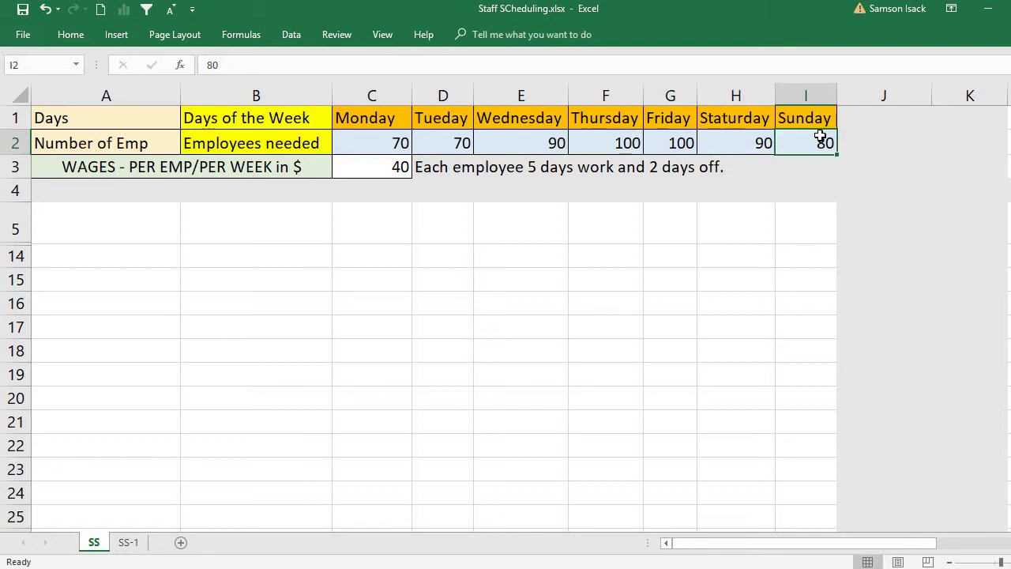
pyautogui.moveTo(372, 143); pyautogui.dragTo(443, 145)
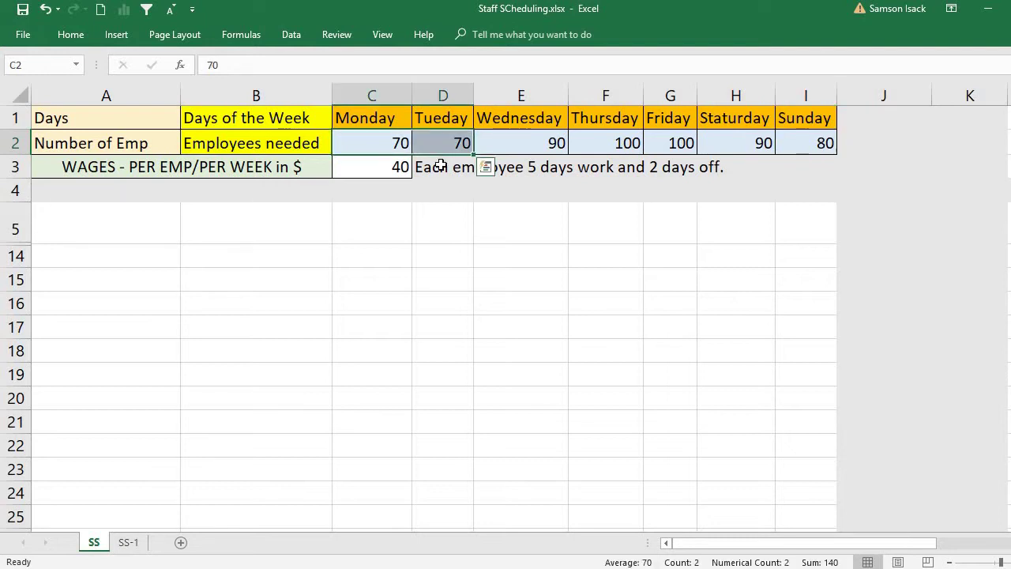
pyautogui.click(440, 165)
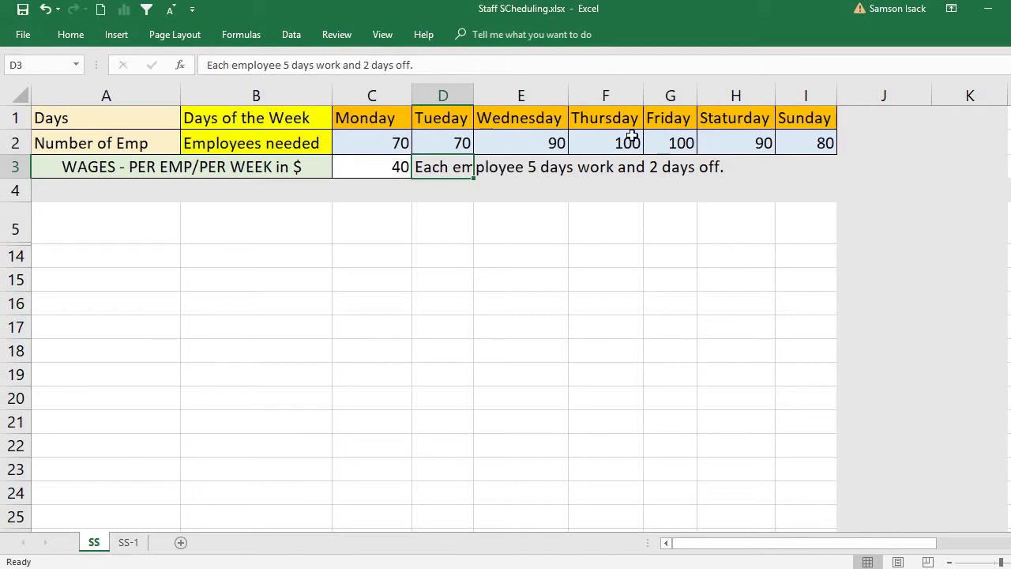
# Step: Change the weekly wage per employee in C3 to 400 and verify the new value
pyautogui.click(381, 167)
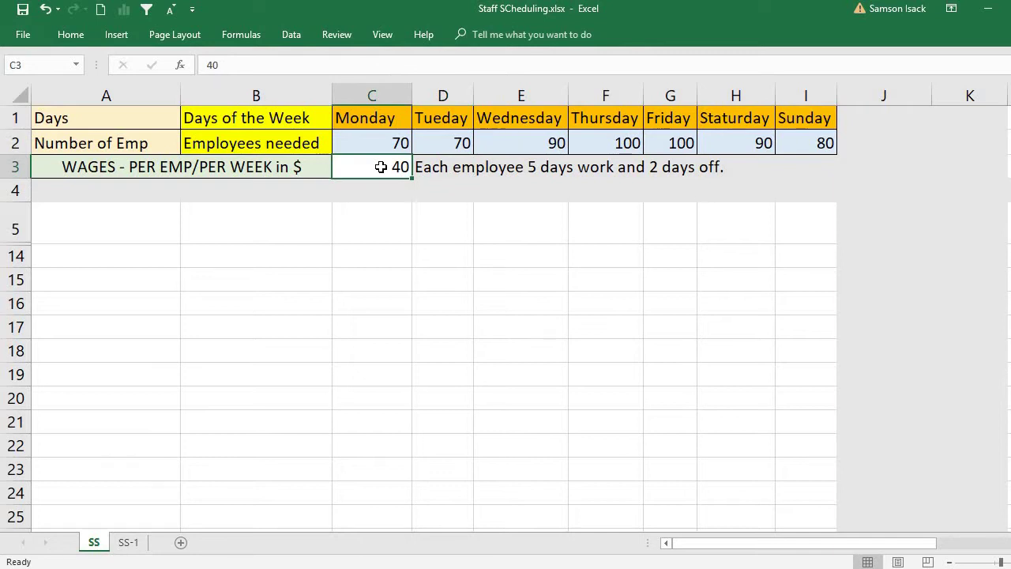
pyautogui.write('400')
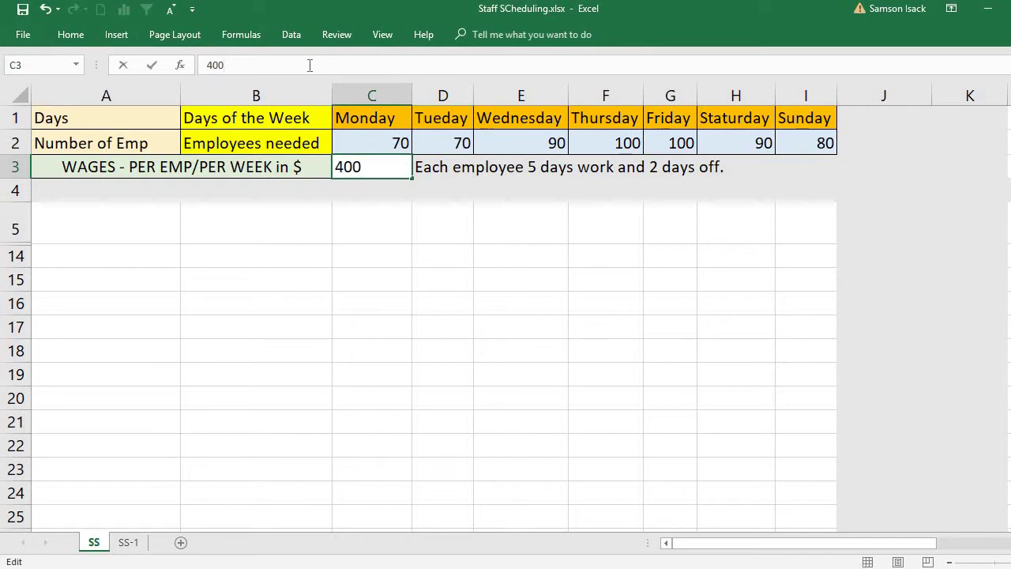
pyautogui.press('Return')
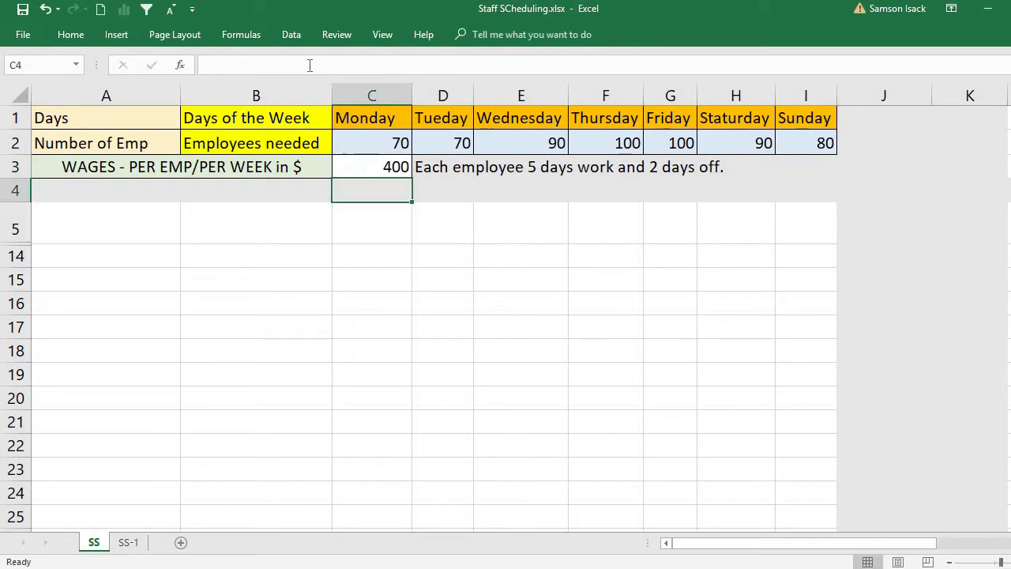
pyautogui.click(241, 165)
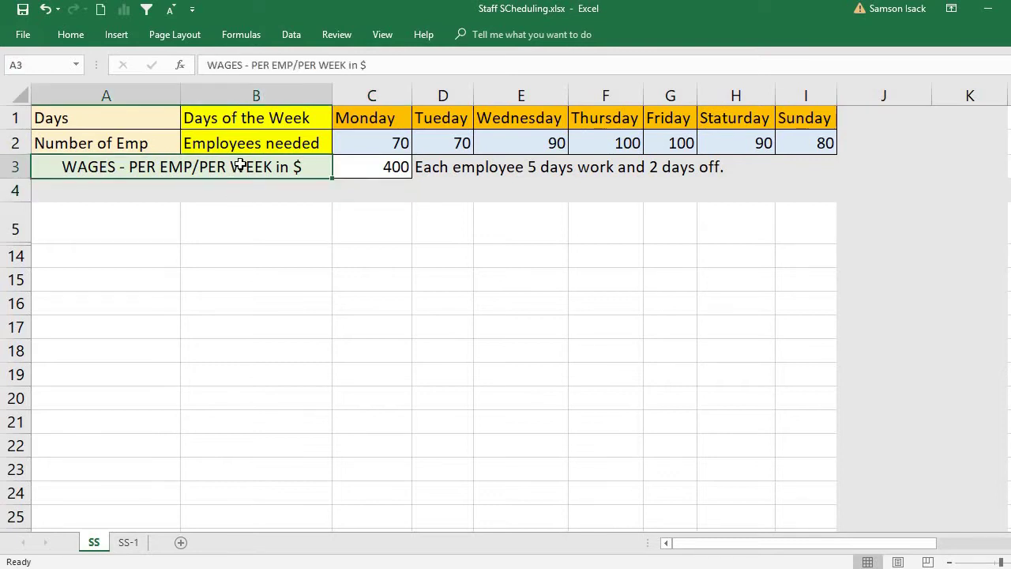
pyautogui.click(367, 163)
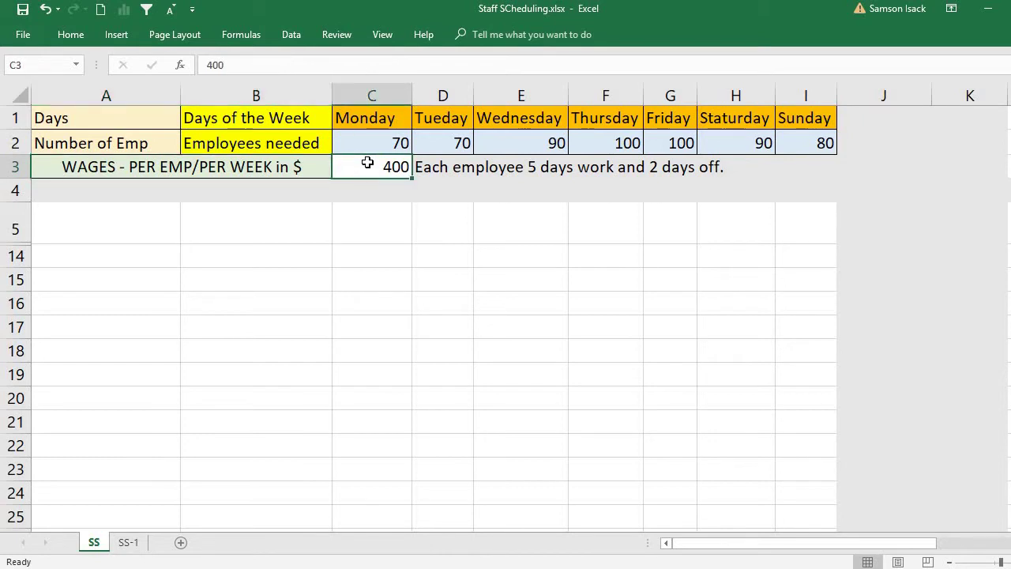
pyautogui.click(390, 134)
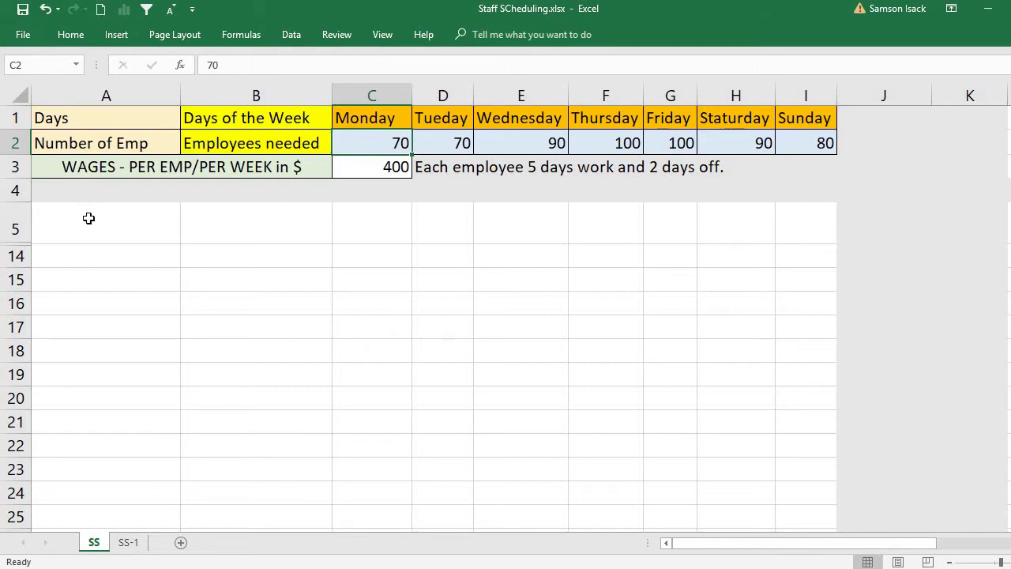
# Step: Unhide rows 6 to 13 by selecting rows 5 through 14
pyautogui.click(20, 224)
pyautogui.moveTo(20, 224); pyautogui.dragTo(20, 260)
pyautogui.rightClick(22, 263)
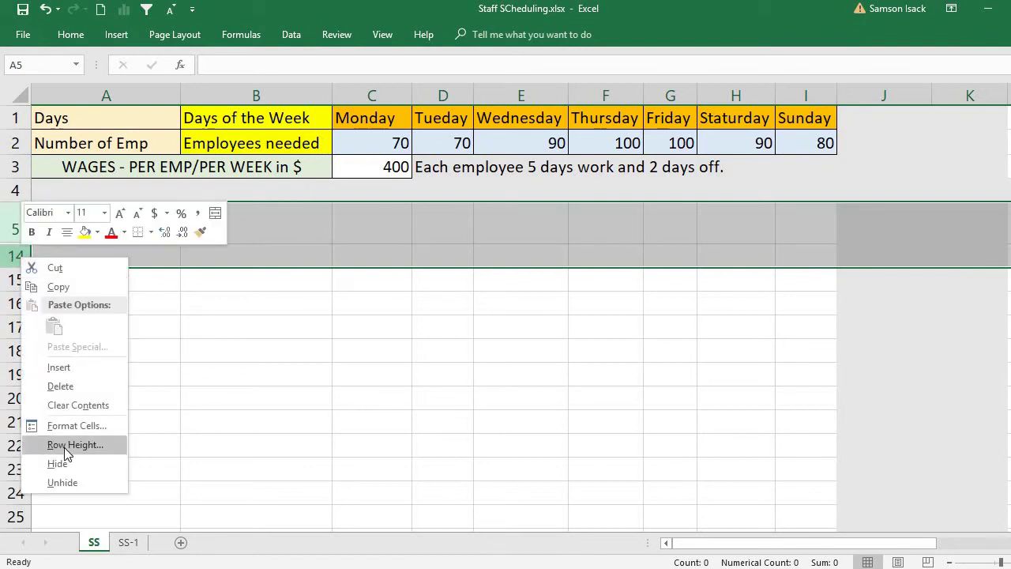
pyautogui.click(65, 483)
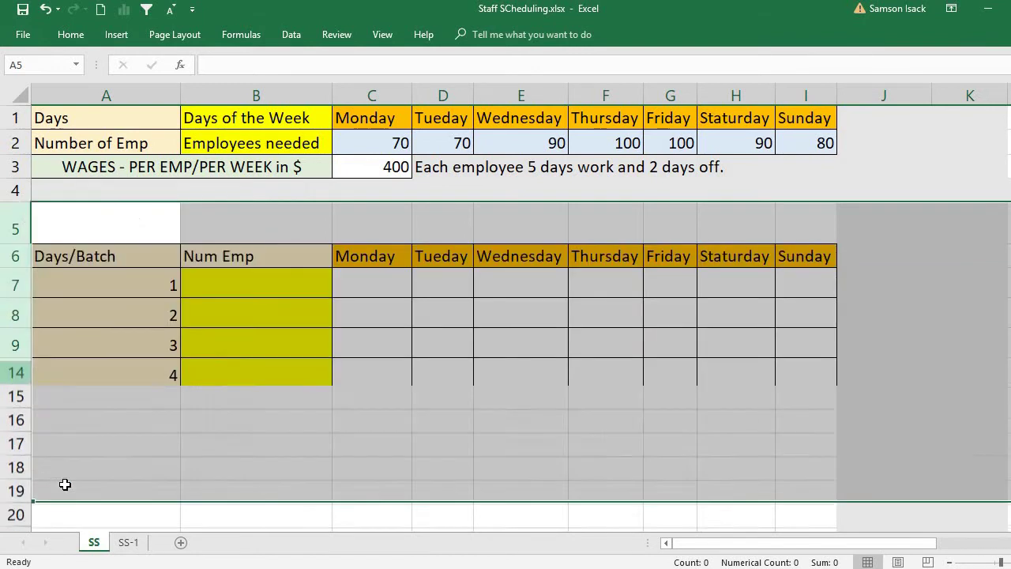
# Step: Inspect the revealed Days/Batch table: batches 1 to 7 and the empty Num Emp column
pyautogui.click(240, 355)
pyautogui.click(128, 256)
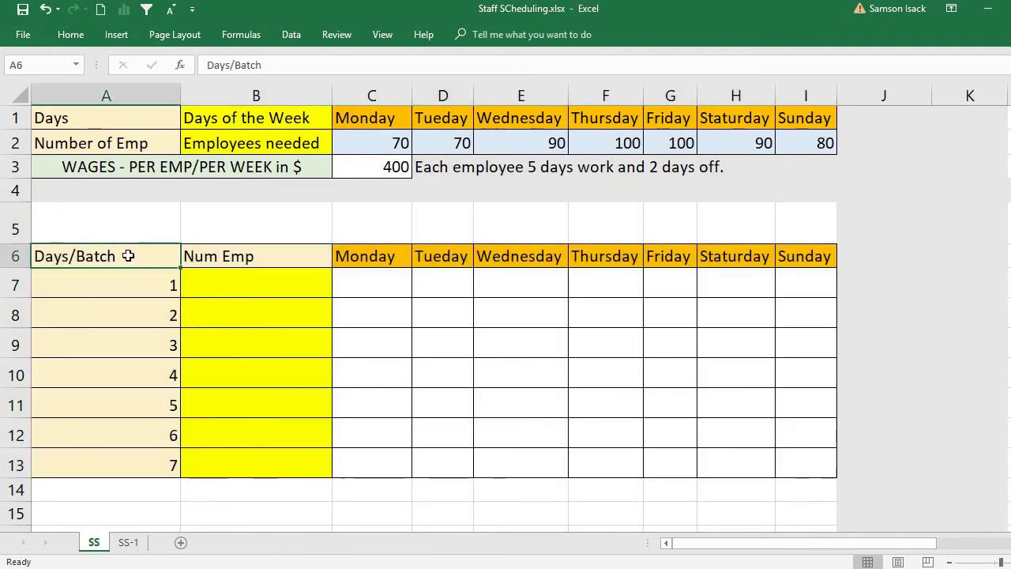
pyautogui.click(160, 283)
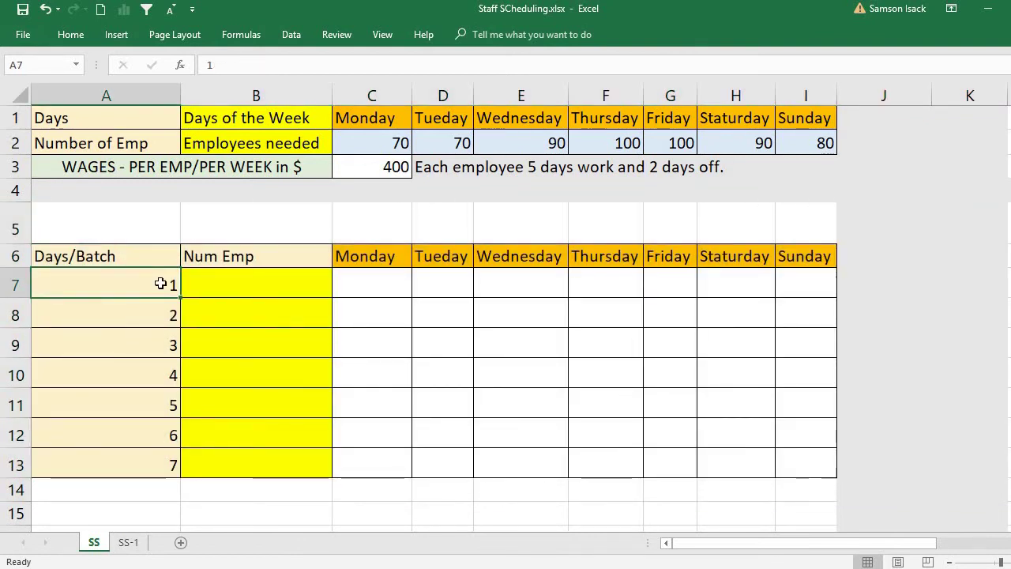
pyautogui.click(153, 459)
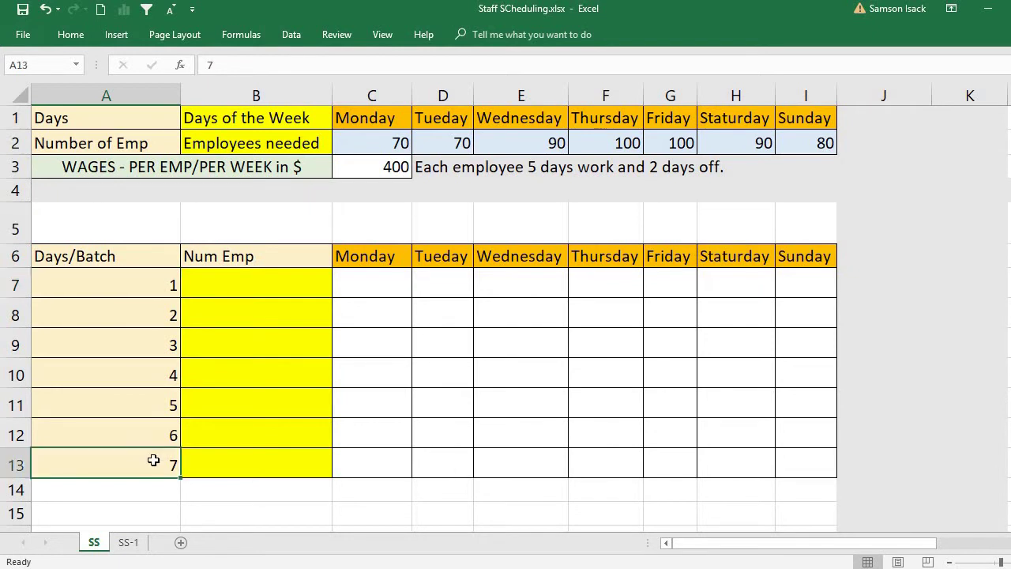
pyautogui.click(232, 275)
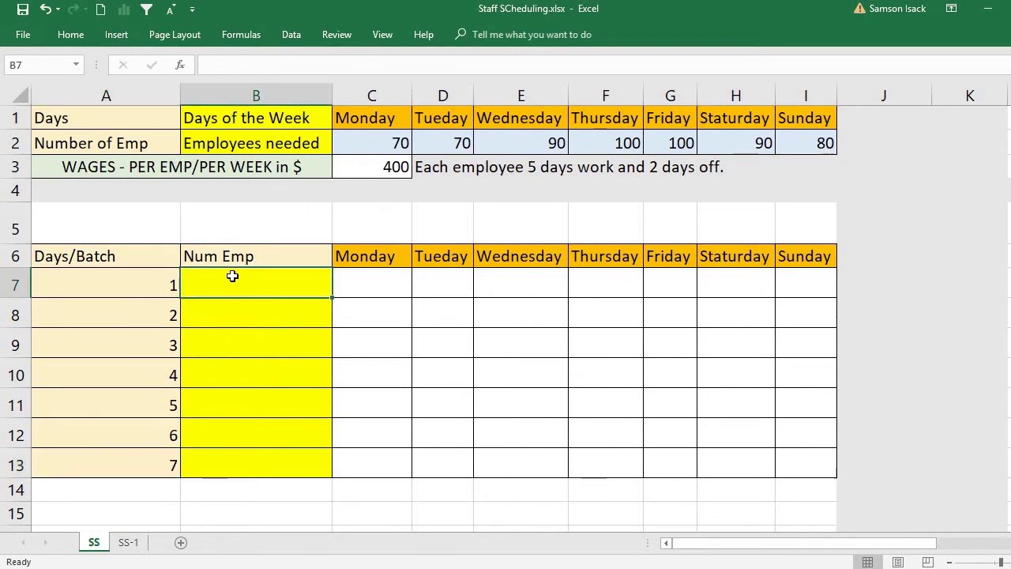
pyautogui.click(143, 279)
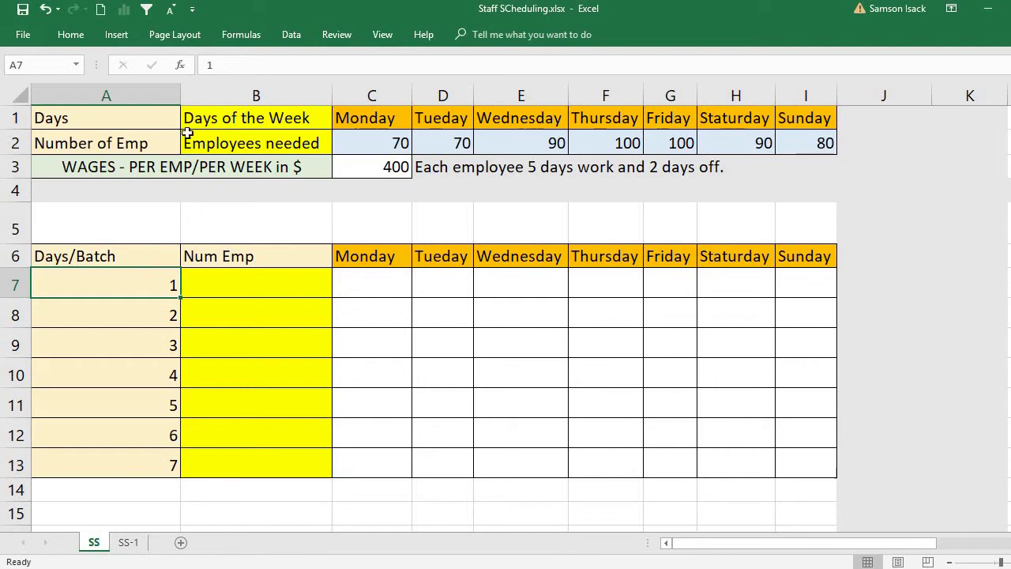
pyautogui.click(218, 66)
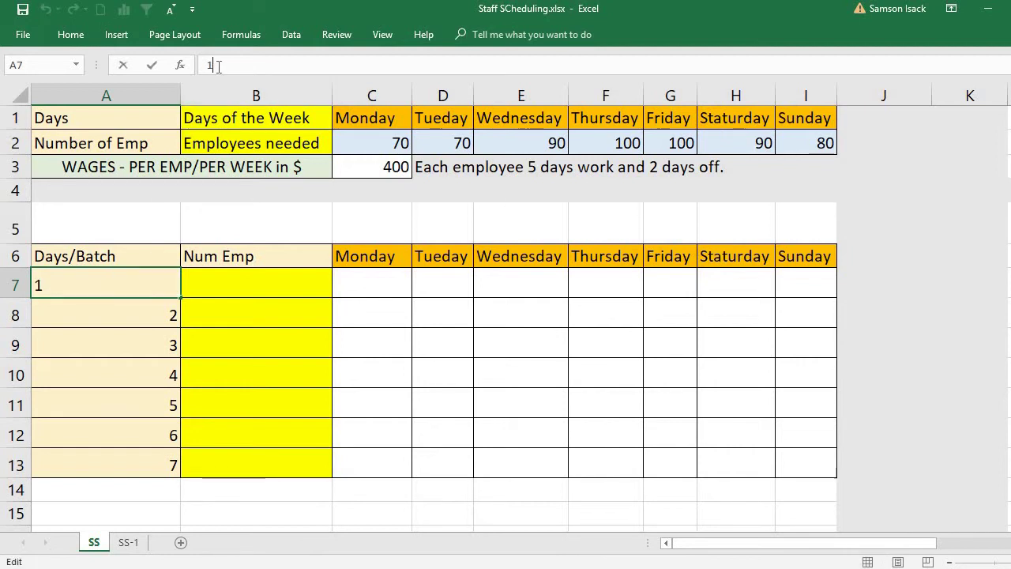
pyautogui.write('-mon')
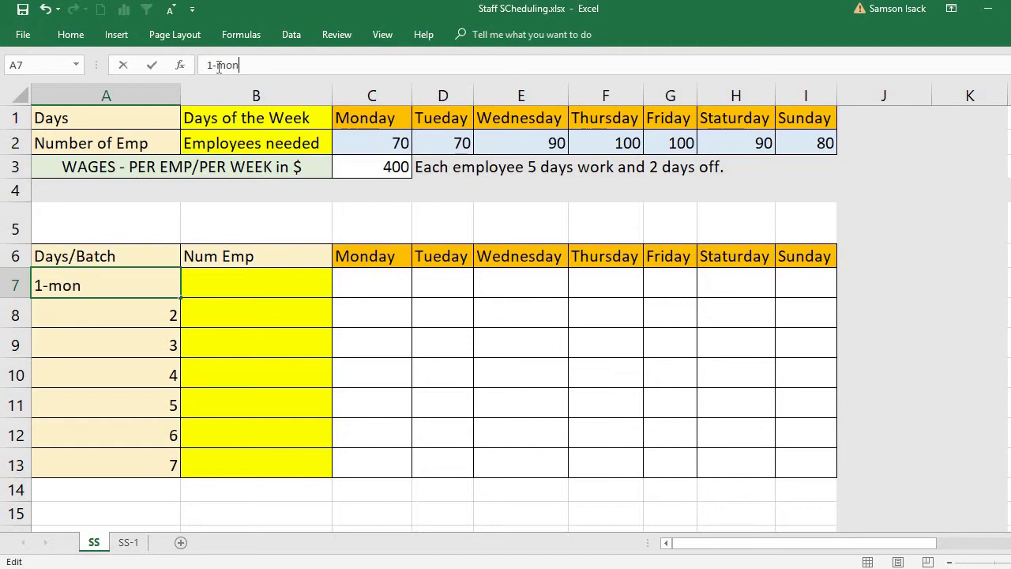
pyautogui.press('BackSpace')
pyautogui.press('BackSpace')
pyautogui.press('BackSpace')
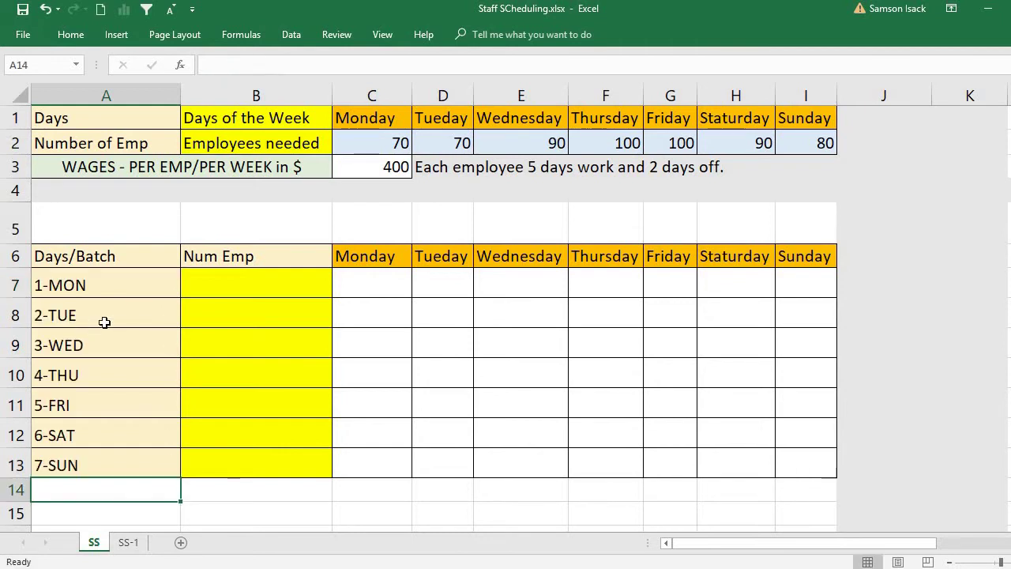
pyautogui.click(130, 276)
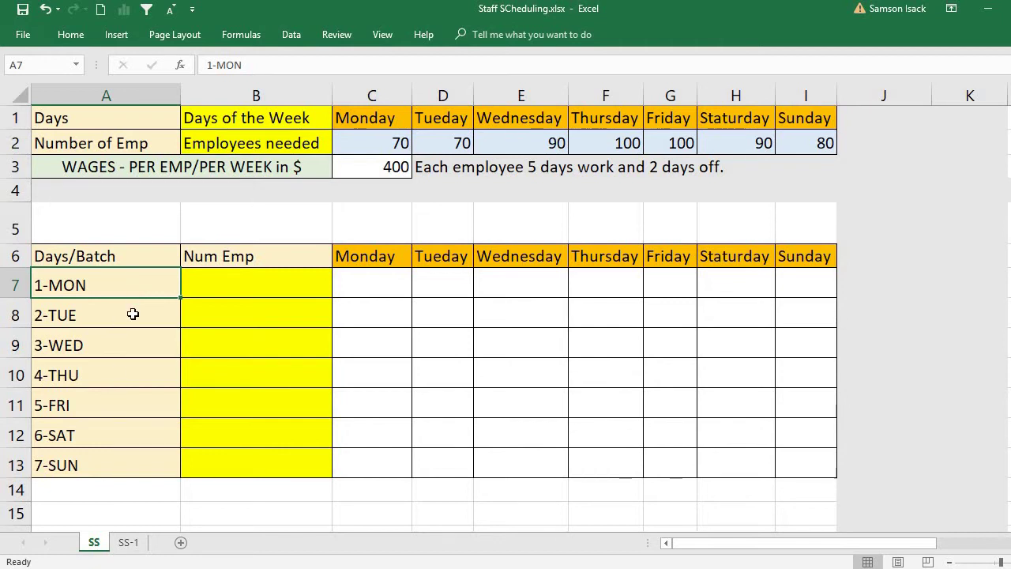
pyautogui.click(133, 315)
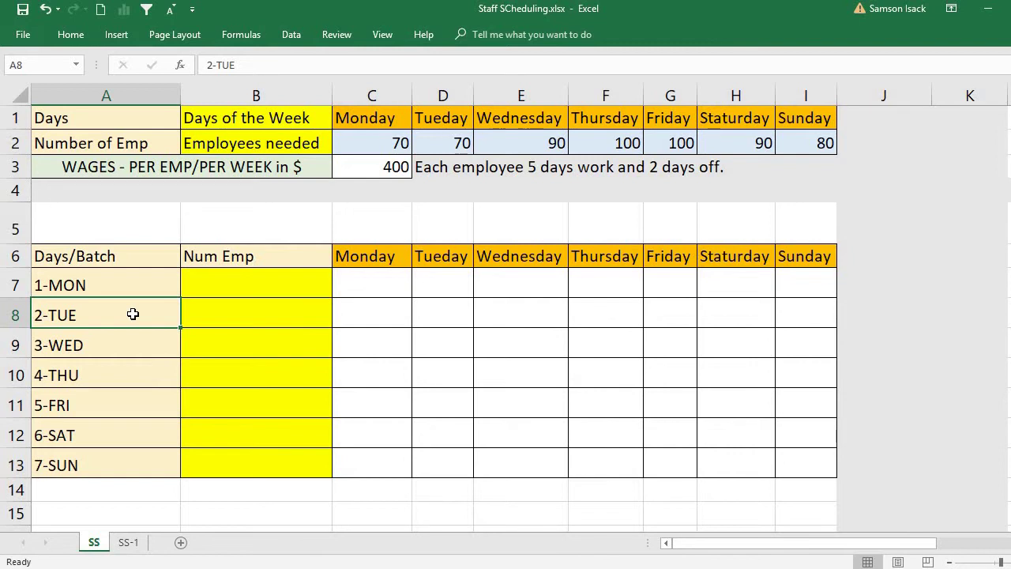
pyautogui.click(104, 429)
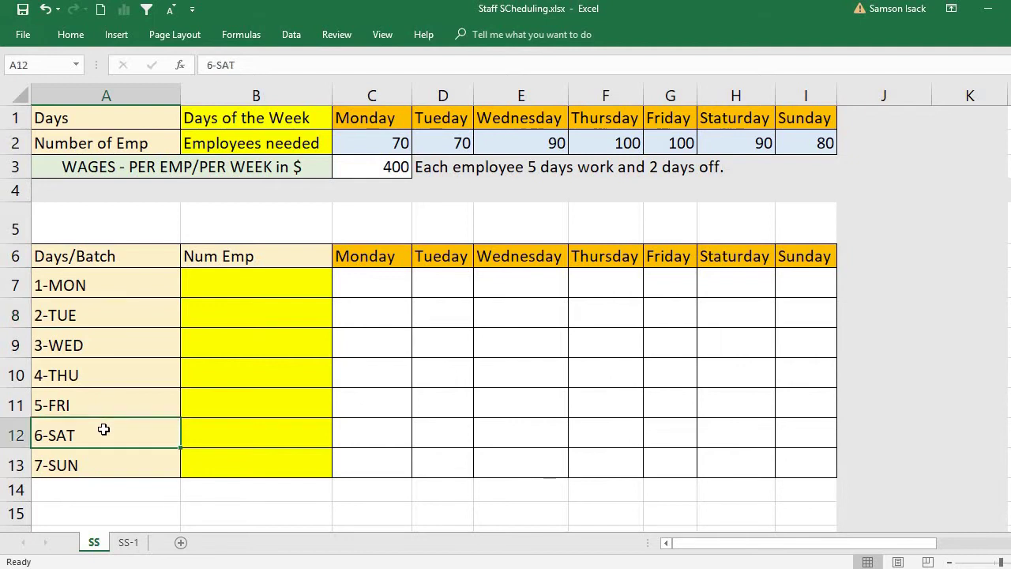
pyautogui.click(103, 465)
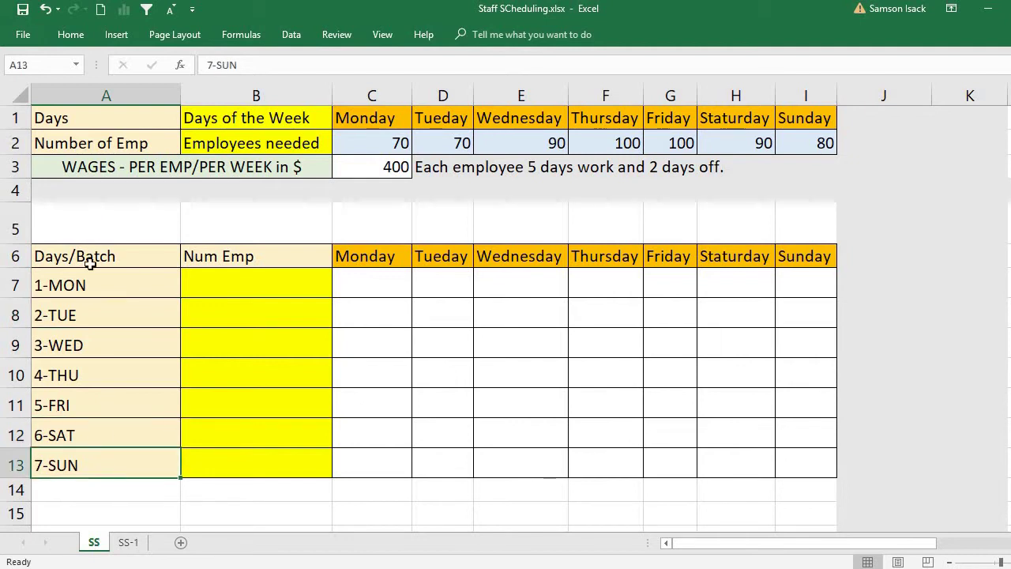
pyautogui.click(84, 286)
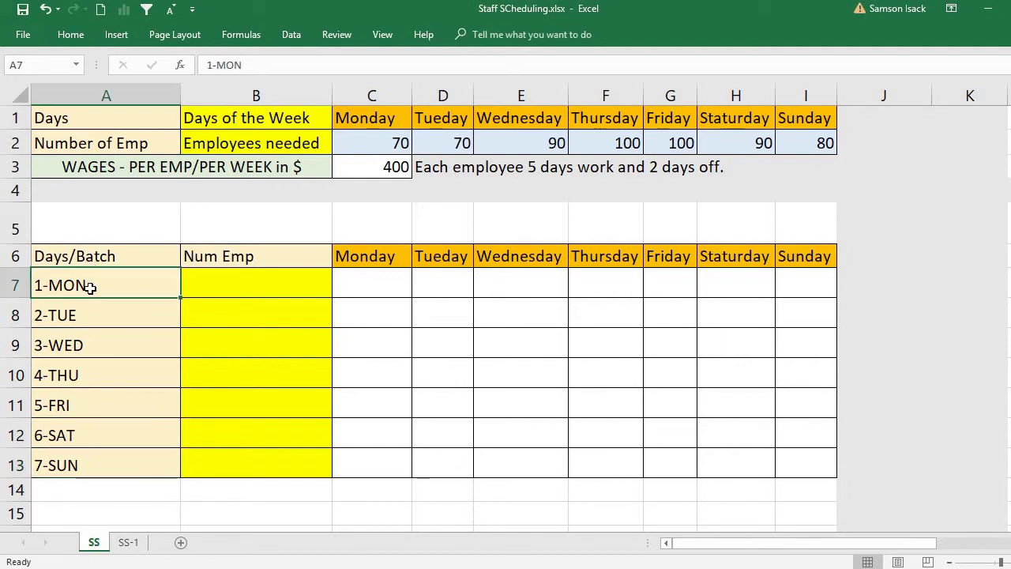
pyautogui.click(393, 286)
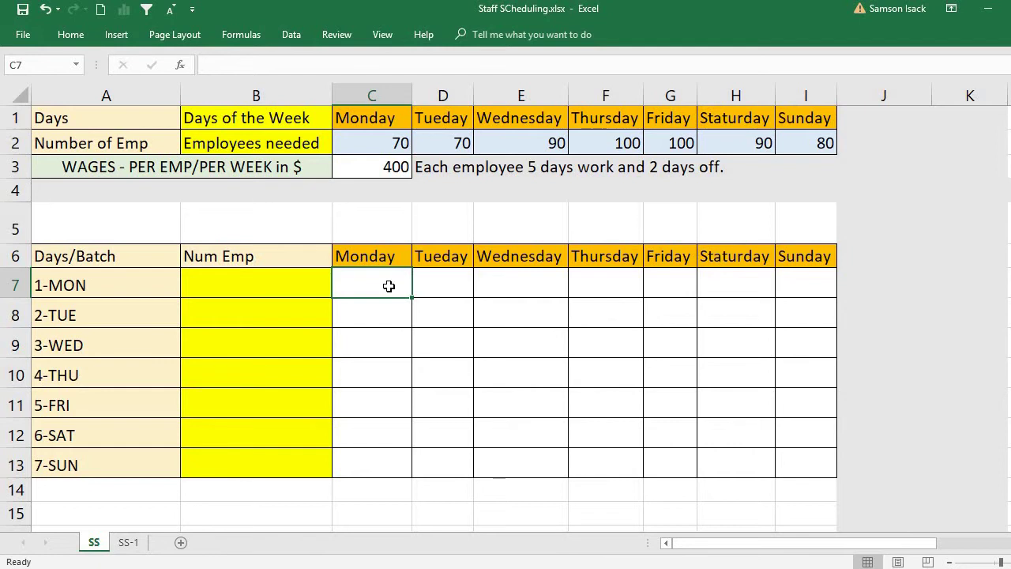
pyautogui.click(61, 281)
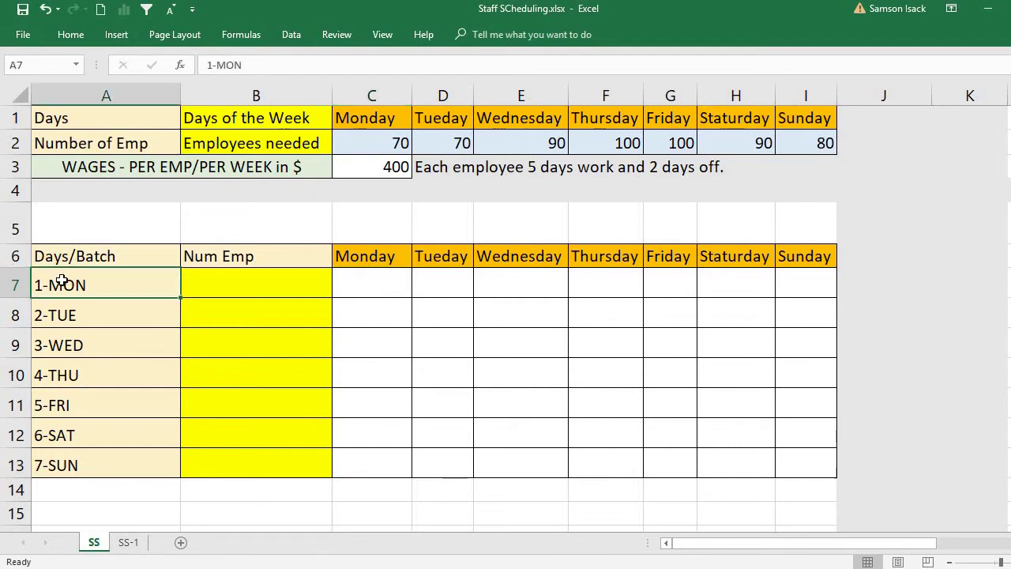
pyautogui.click(380, 290)
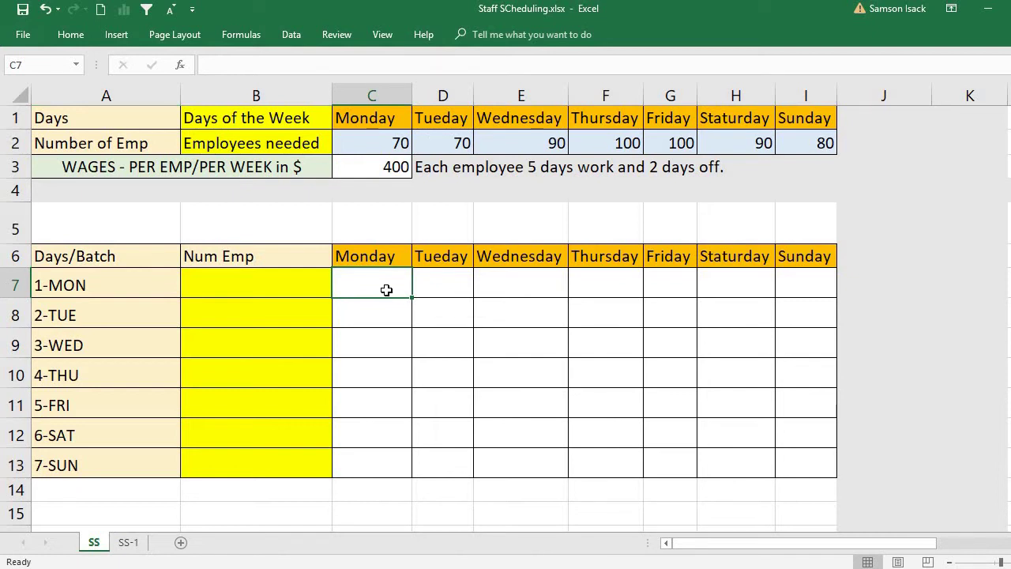
# Step: Fill the 1-MON Saturday and Sunday cells (H7:I7) with red
pyautogui.click(735, 288)
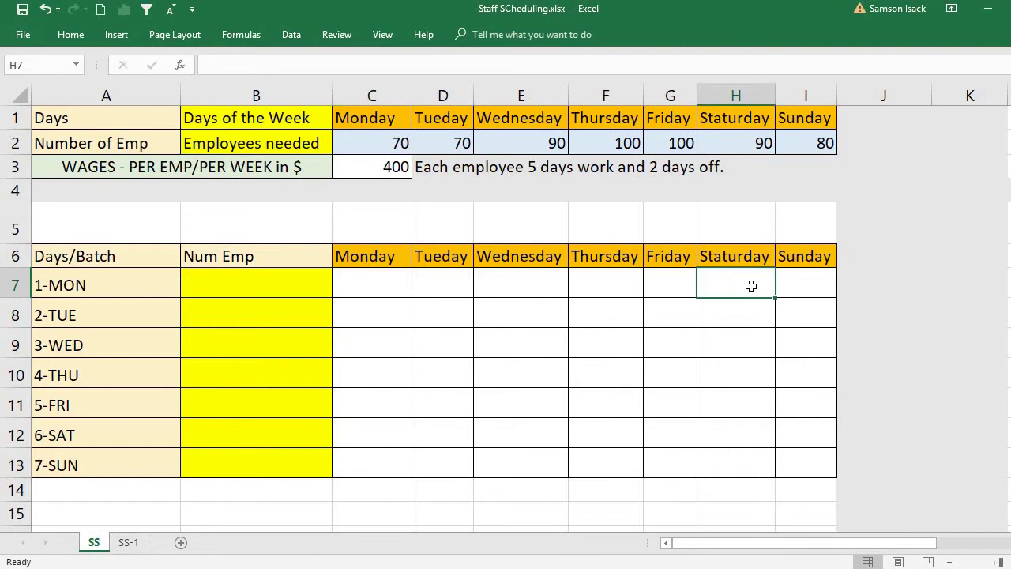
pyautogui.moveTo(752, 286); pyautogui.dragTo(788, 283)
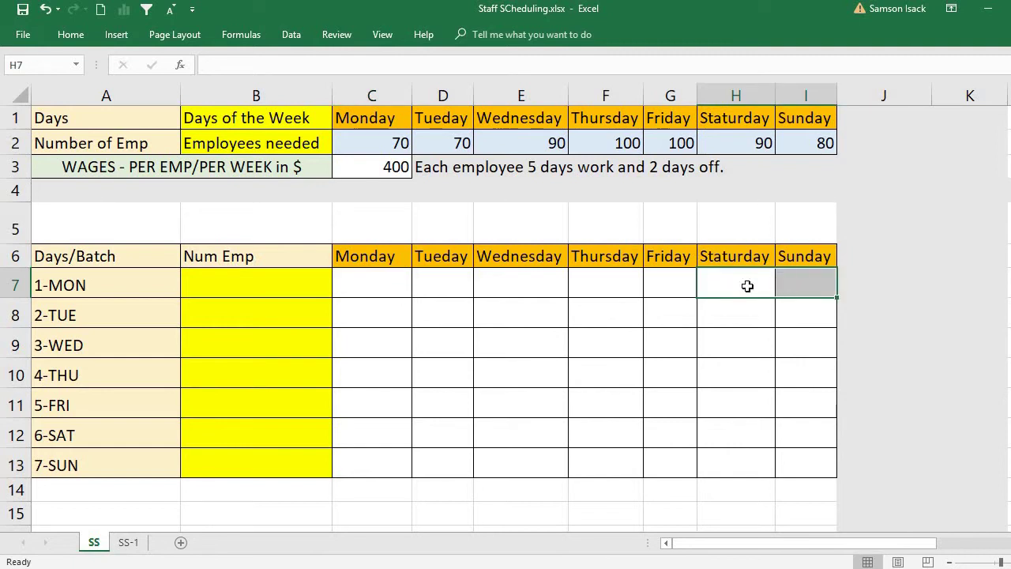
pyautogui.click(120, 39)
pyautogui.click(81, 39)
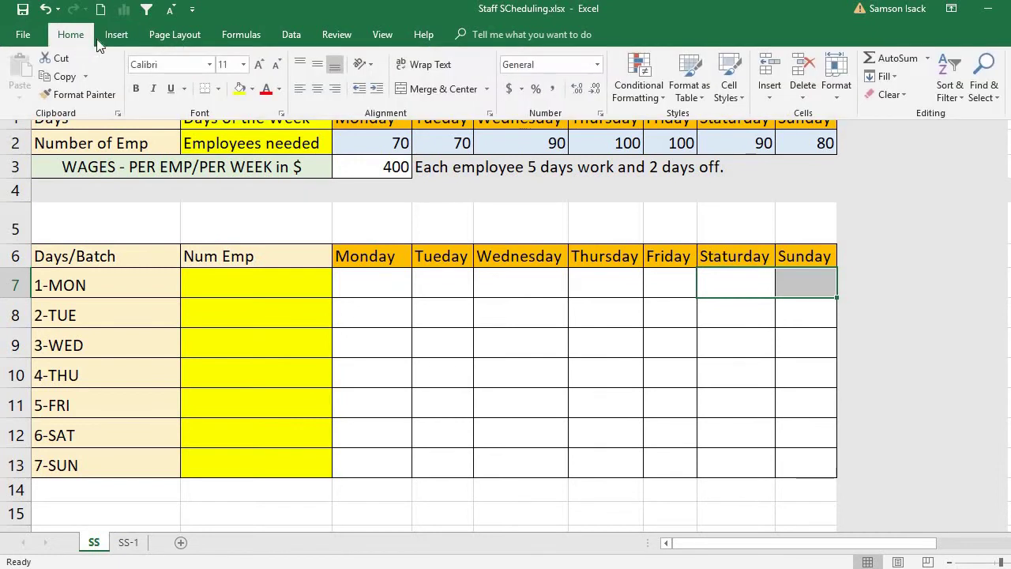
pyautogui.click(252, 89)
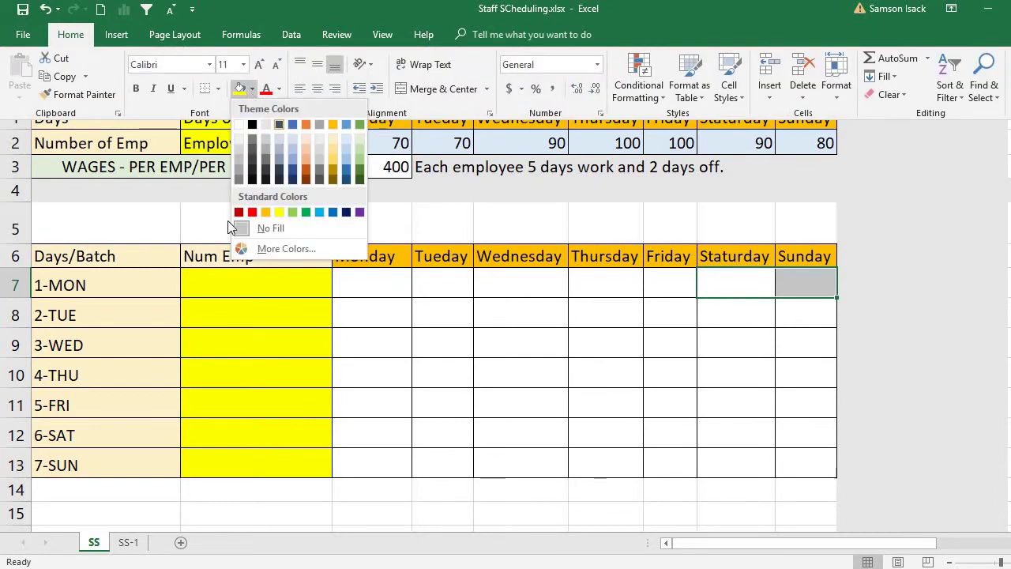
pyautogui.click(253, 212)
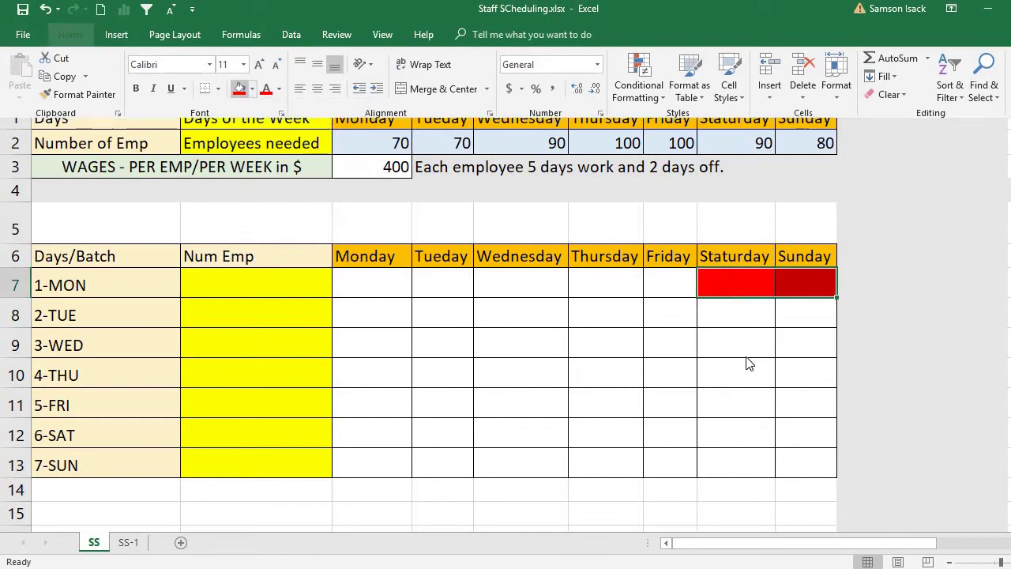
pyautogui.click(746, 284)
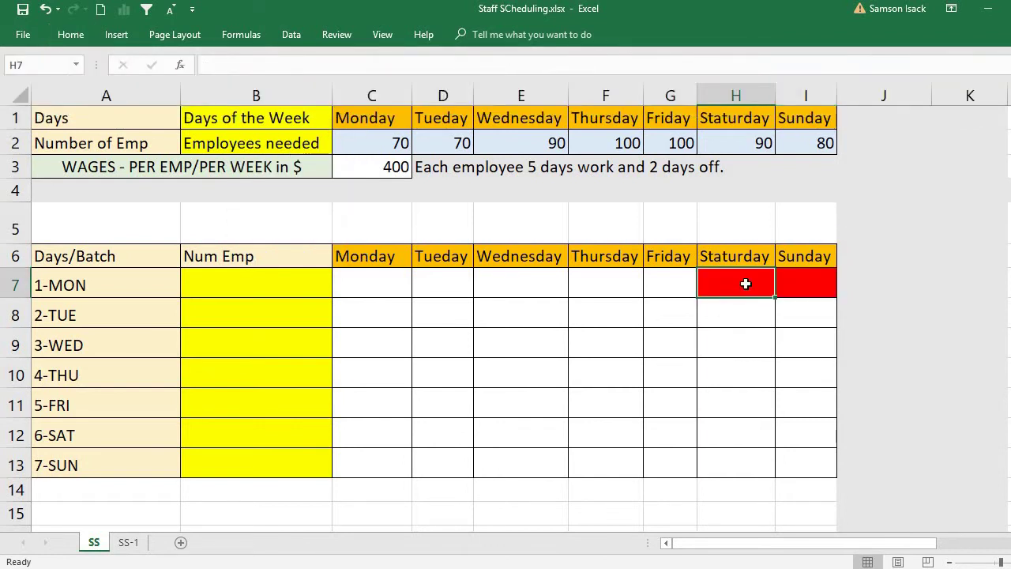
# Step: Review the 1-MON row, checking the red Saturday and Sunday cells
pyautogui.click(388, 283)
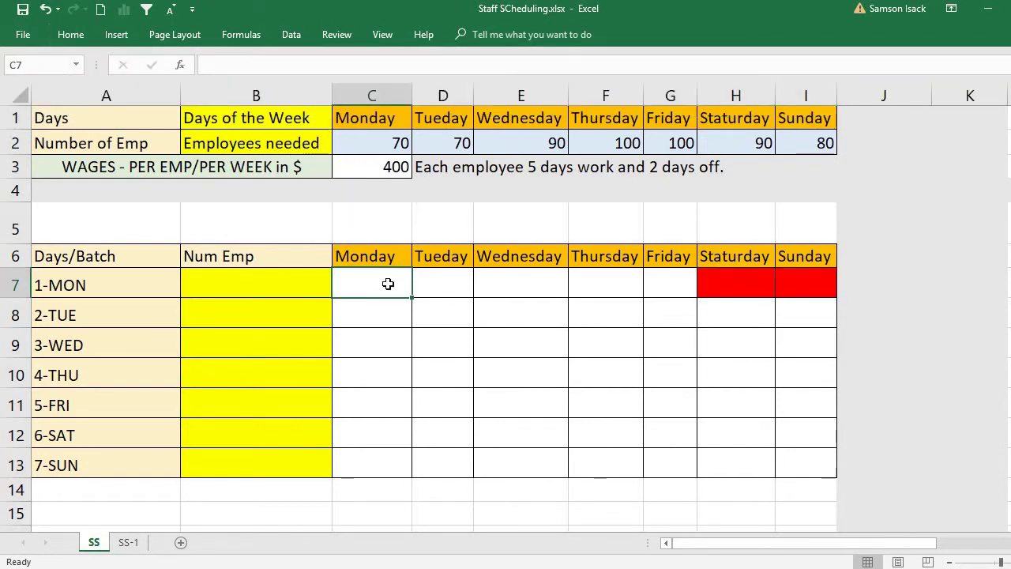
pyautogui.click(672, 281)
pyautogui.click(738, 277)
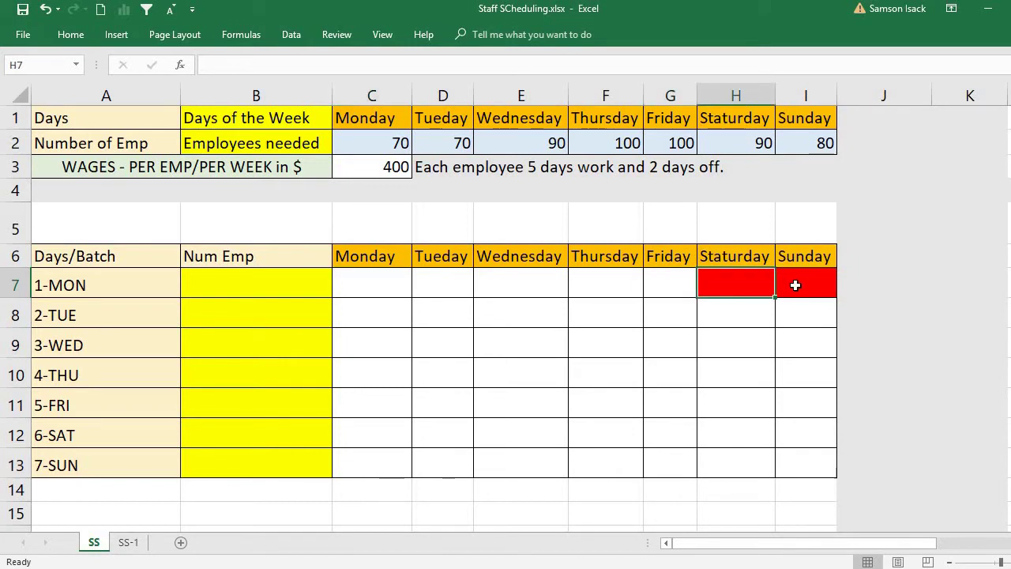
pyautogui.click(796, 285)
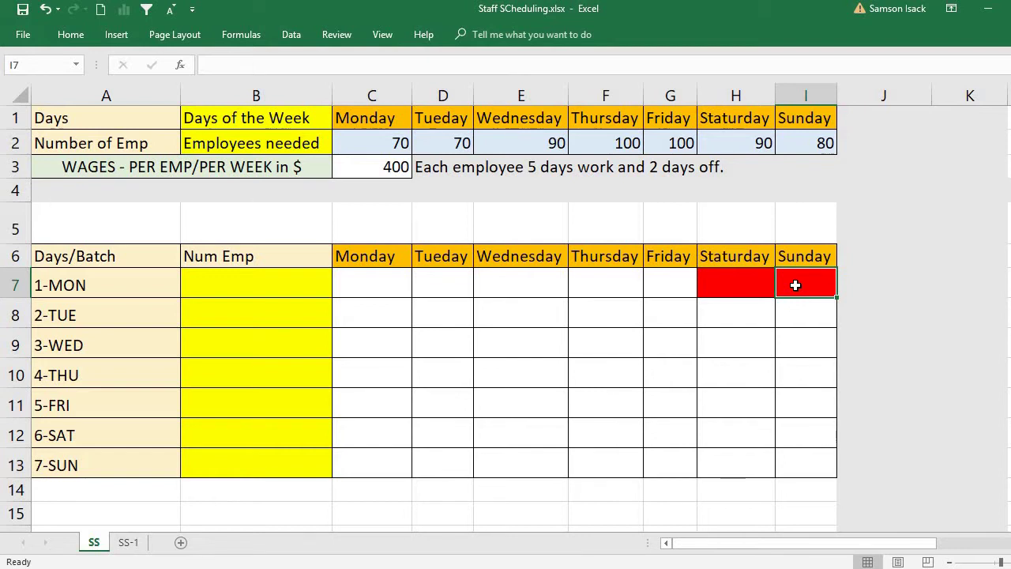
# Step: Enter 1 for Monday through Friday (C7:G7) in the 1-MON row
pyautogui.click(363, 284)
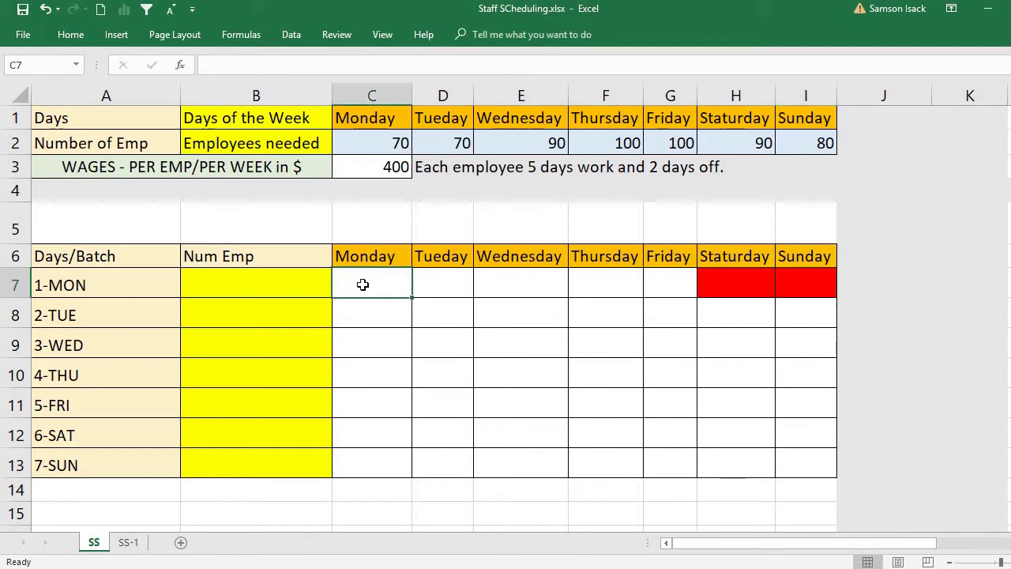
pyautogui.write('1')
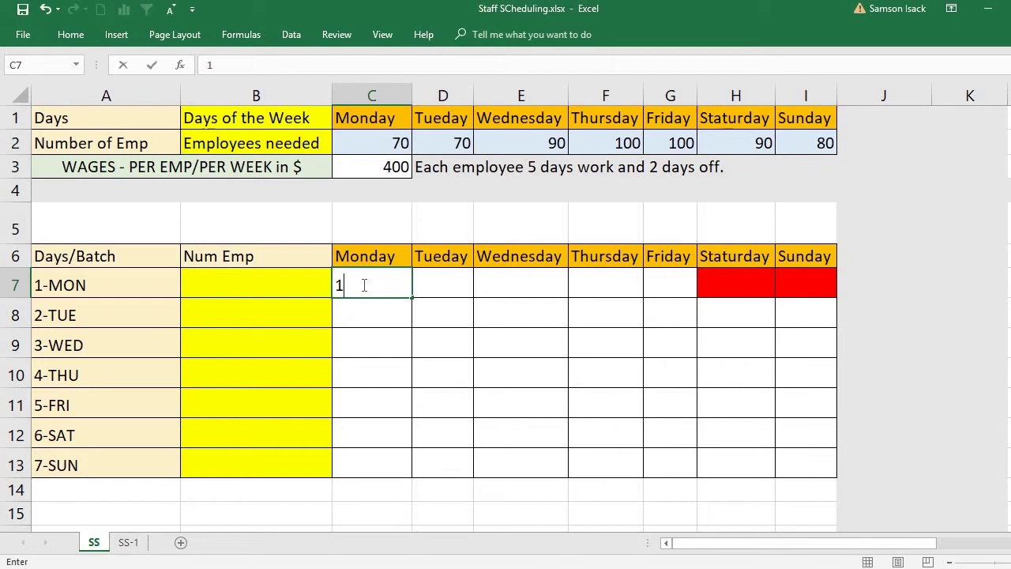
pyautogui.click(434, 290)
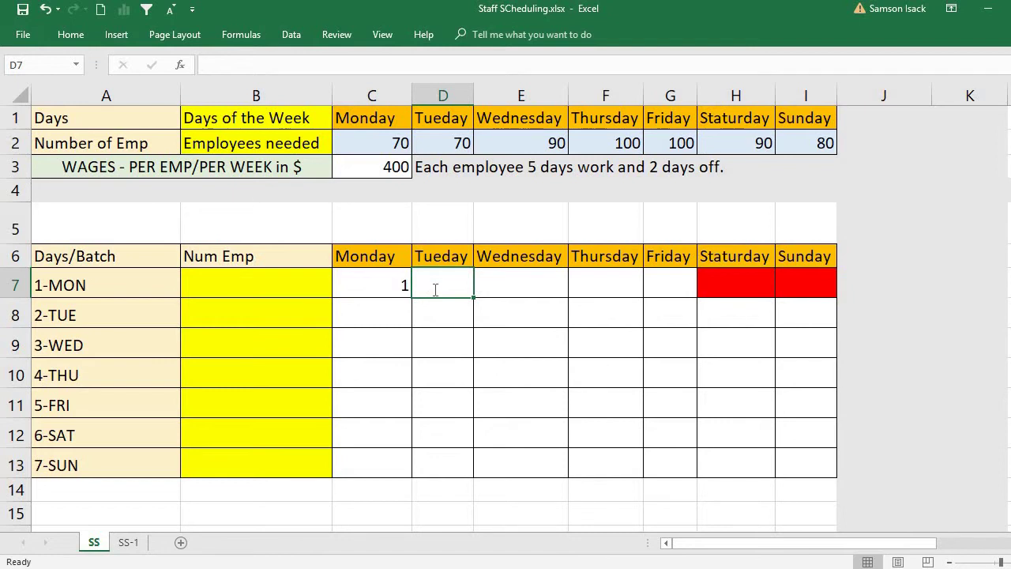
pyautogui.write('1')
pyautogui.click(491, 280)
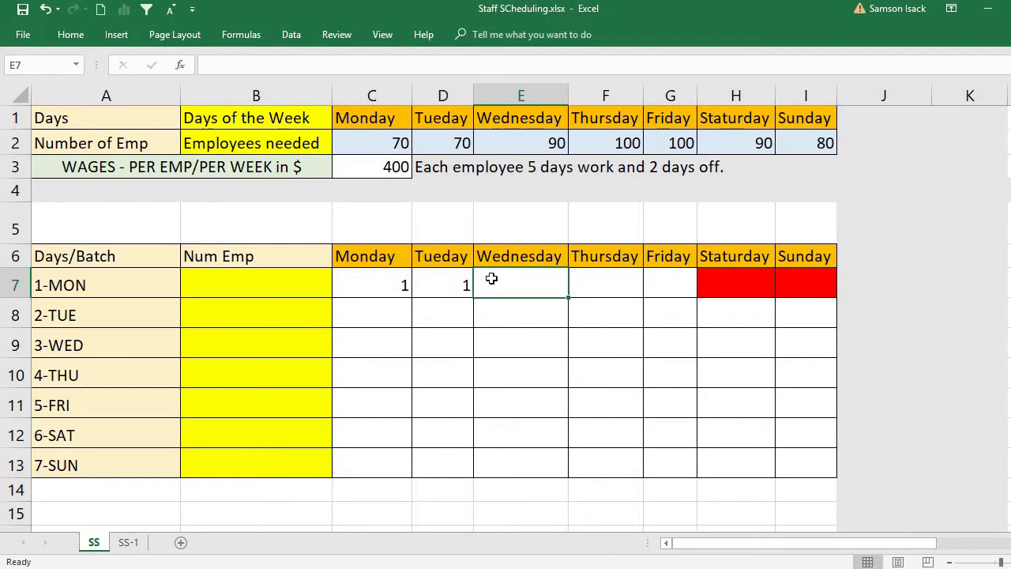
pyautogui.write('1')
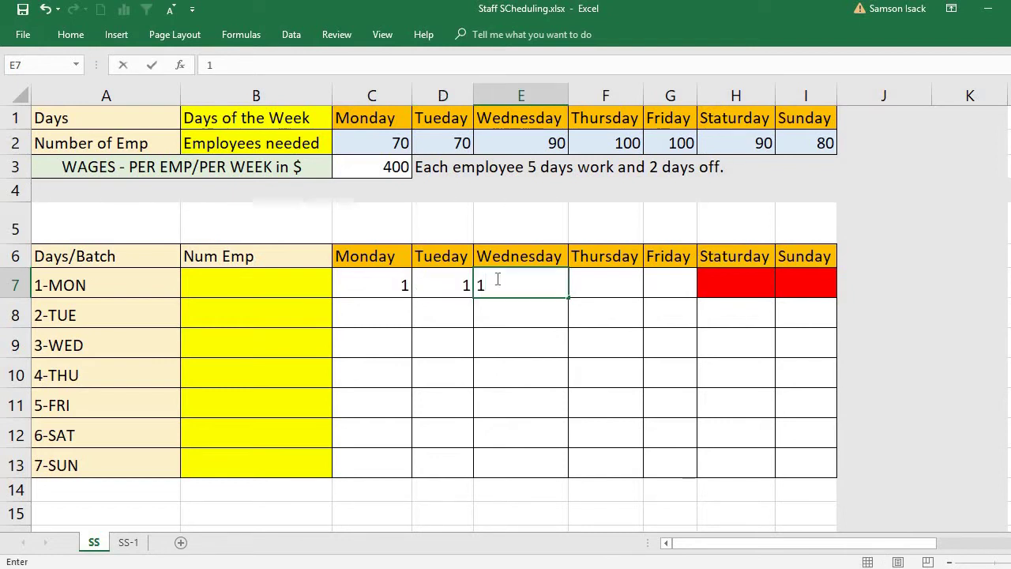
pyautogui.click(584, 283)
pyautogui.write('1')
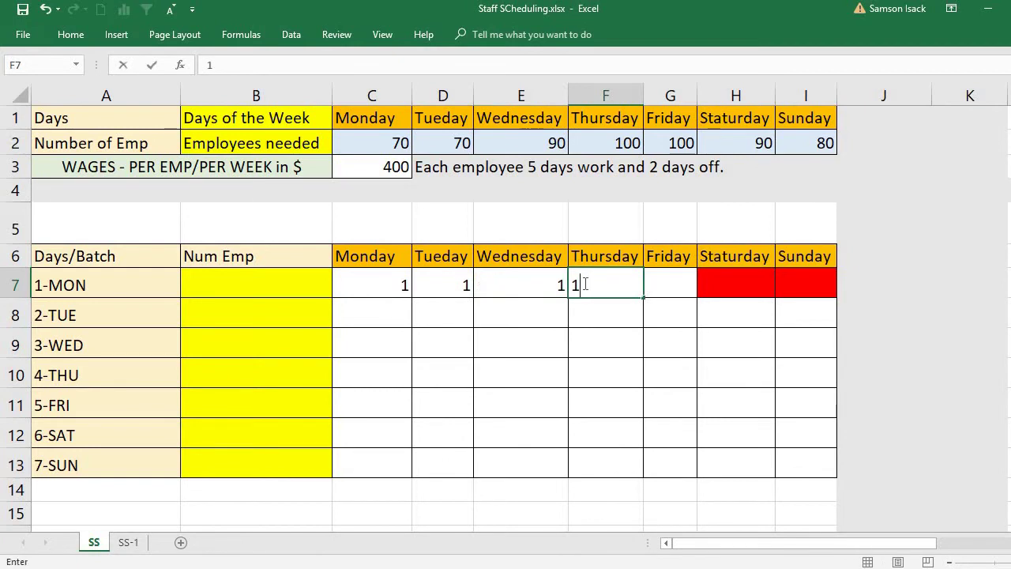
pyautogui.click(672, 280)
pyautogui.write('1')
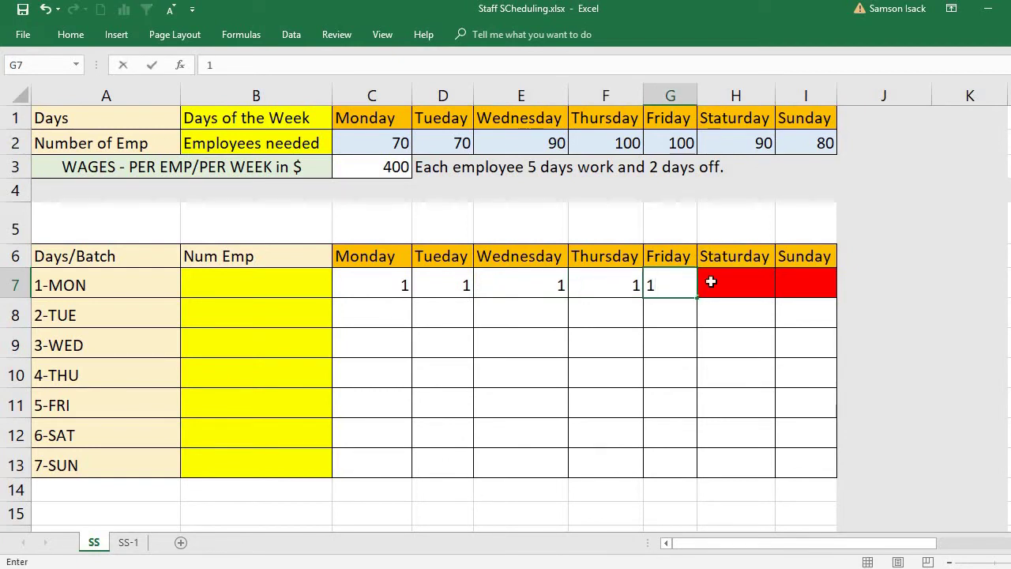
pyautogui.click(764, 282)
# Step: Enter 0 in the 1-MON Saturday and Sunday cells H7 and I7
pyautogui.write('0')
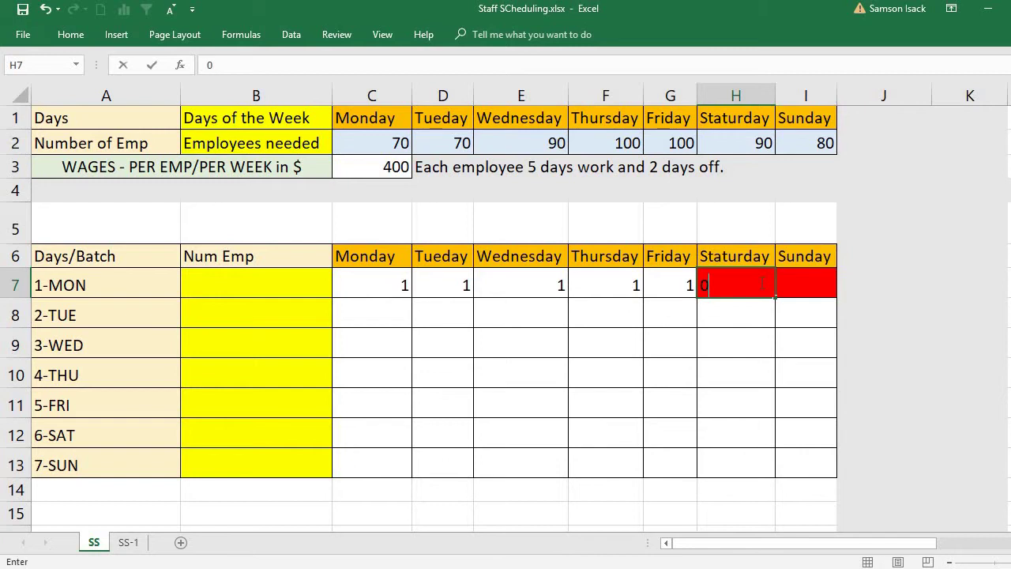
pyautogui.click(810, 276)
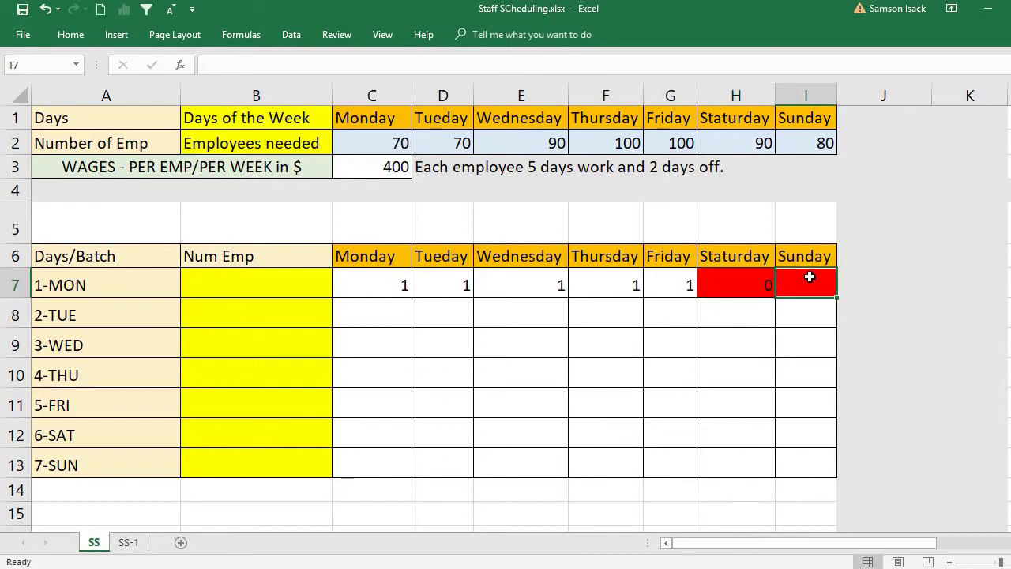
pyautogui.write('0')
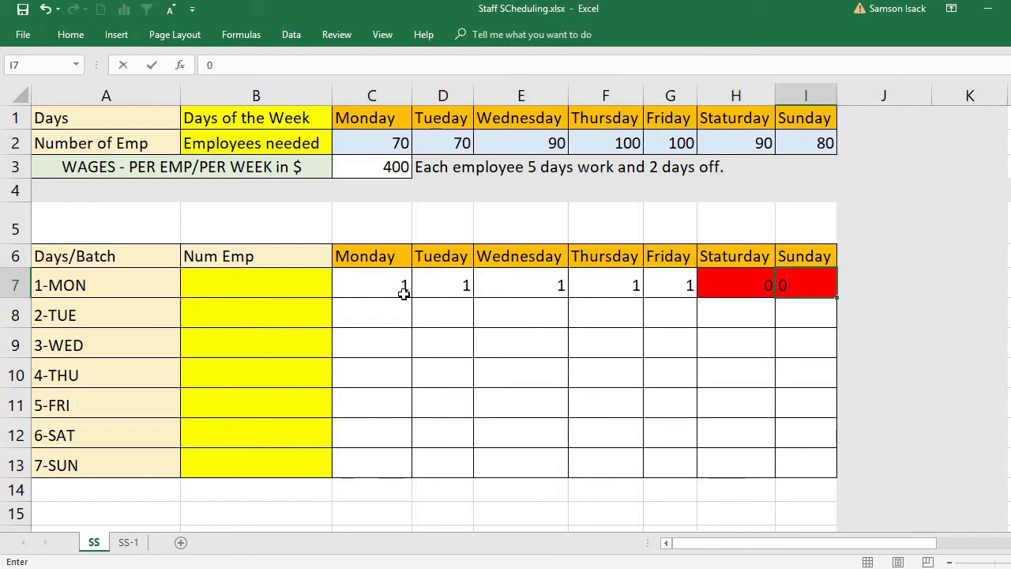
pyautogui.click(388, 317)
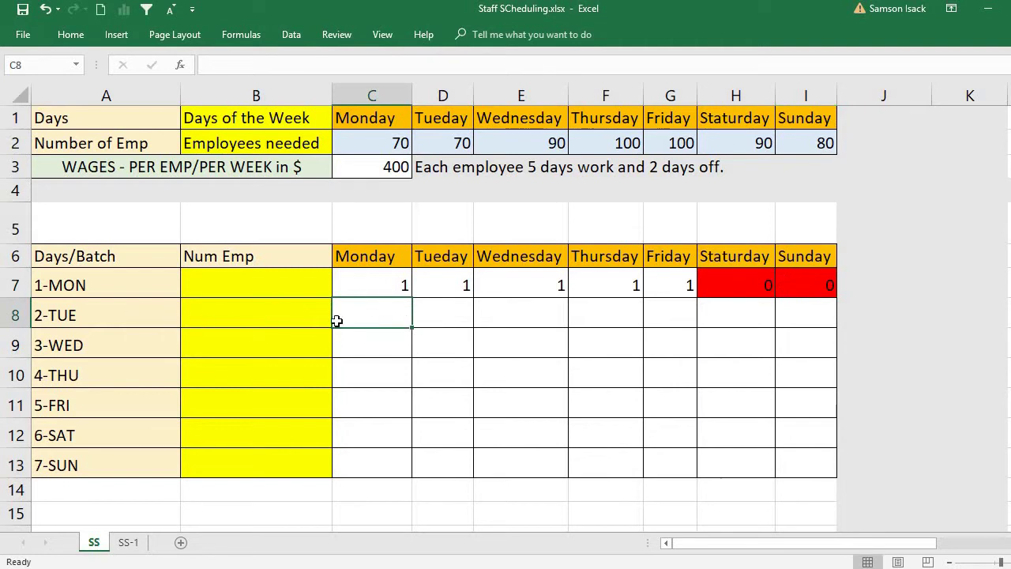
# Step: Enter 1 for Tuesday through Saturday in the 2-TUE row
pyautogui.click(434, 316)
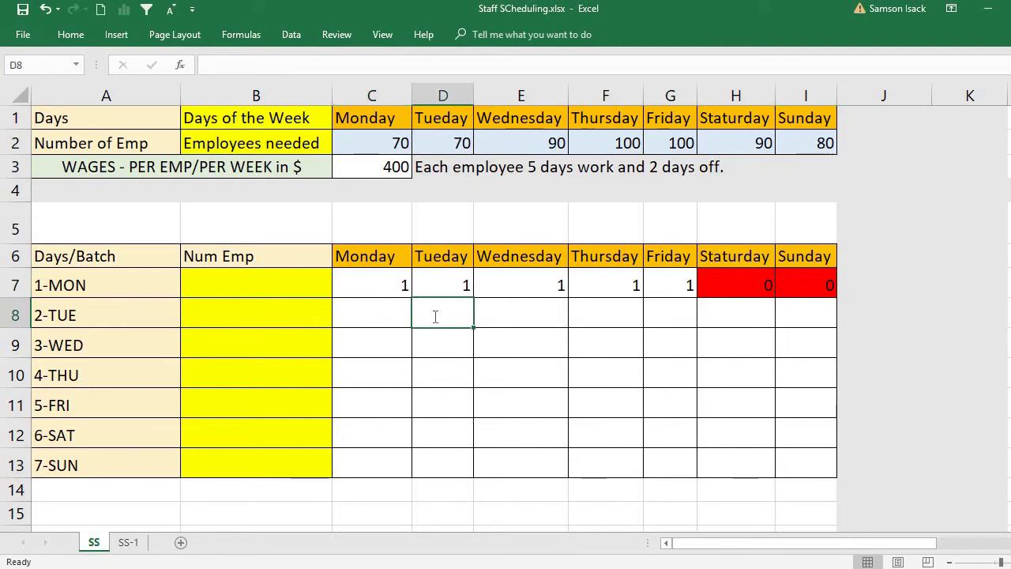
pyautogui.write('1')
pyautogui.click(518, 315)
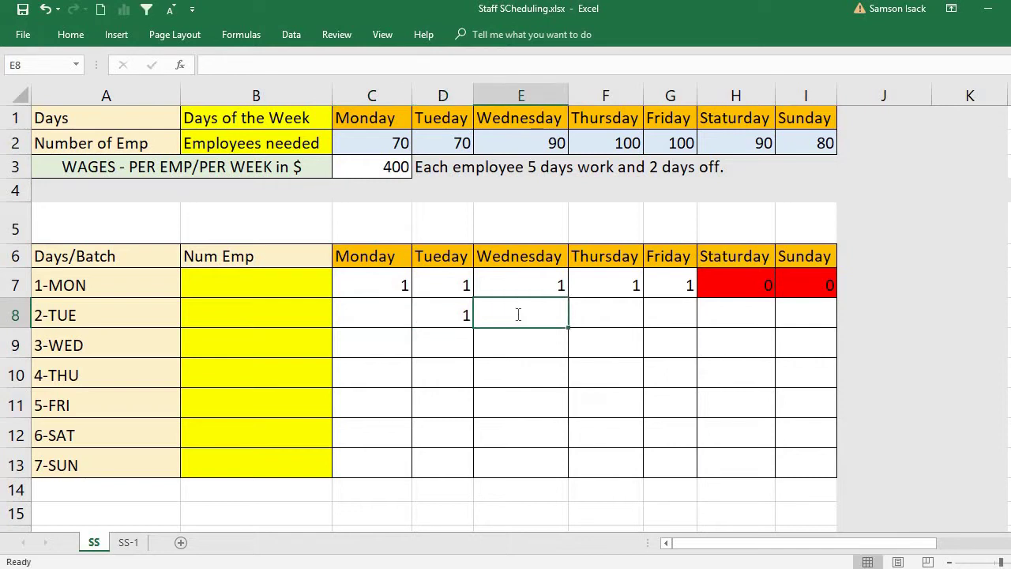
pyautogui.write('1')
pyautogui.click(605, 319)
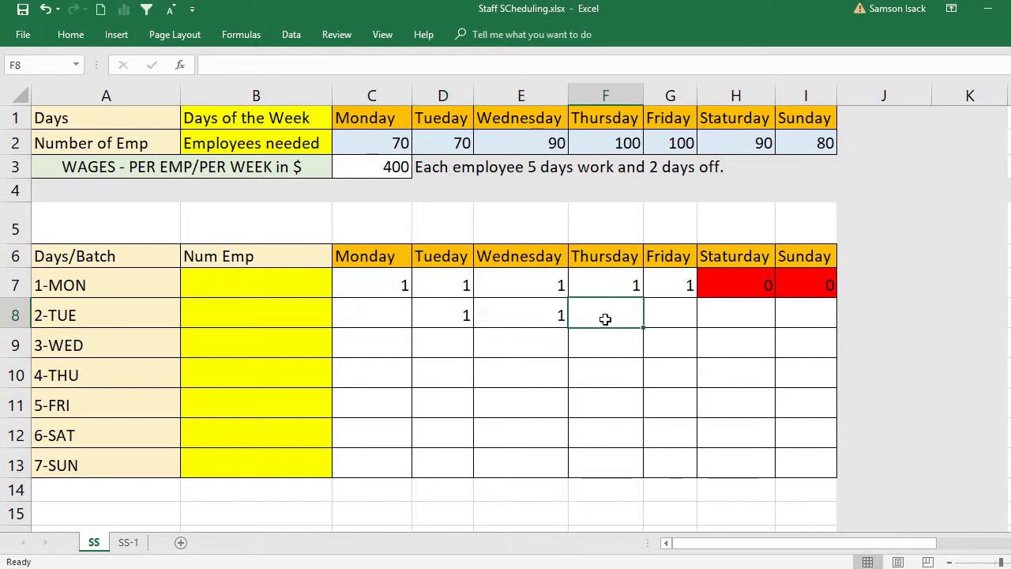
pyautogui.write('1')
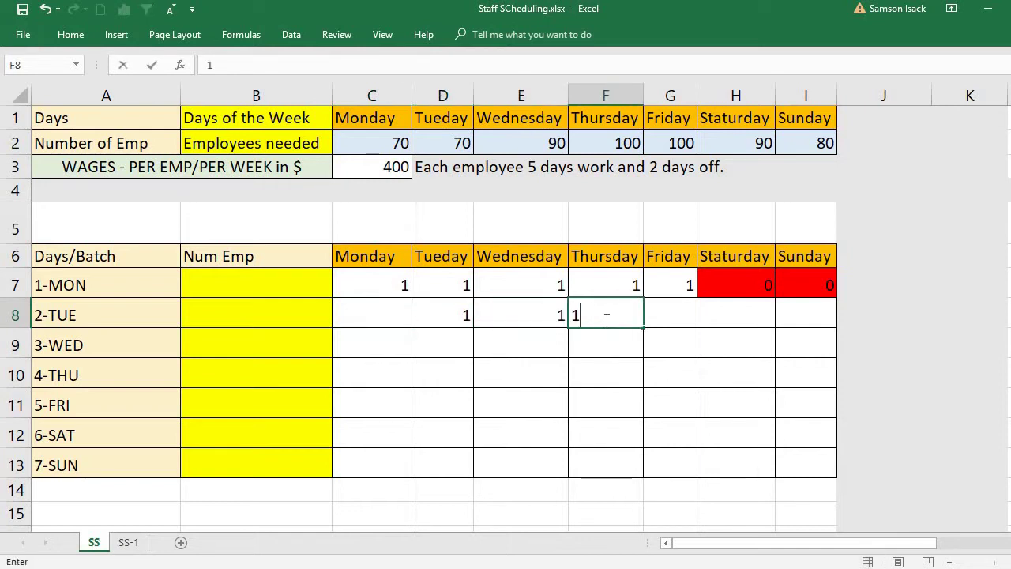
pyautogui.click(693, 314)
pyautogui.write('1')
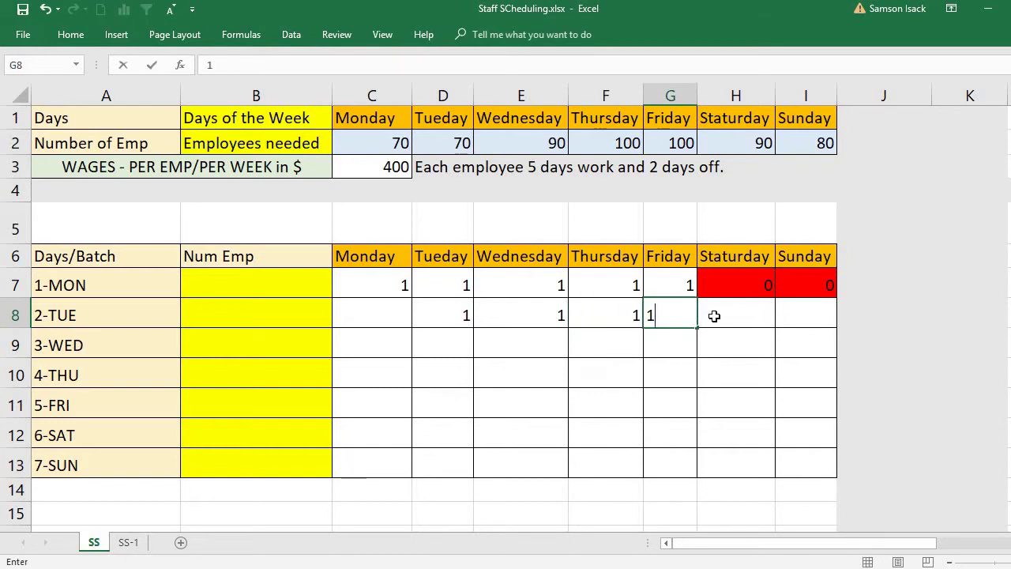
pyautogui.click(714, 316)
pyautogui.write('1')
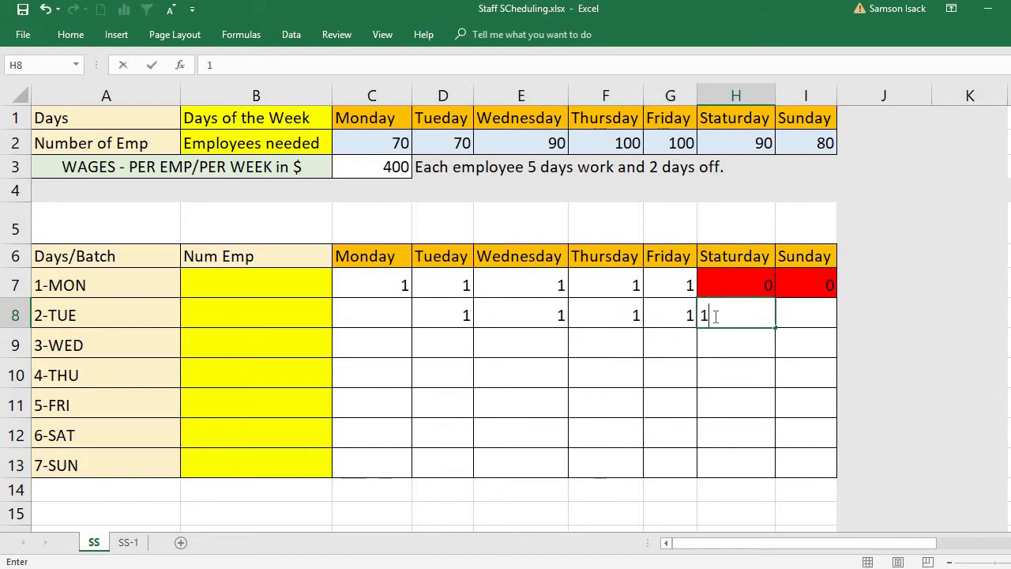
# Step: Enter 0 in the 2-TUE Sunday cell I8 and Monday cell C8
pyautogui.click(821, 321)
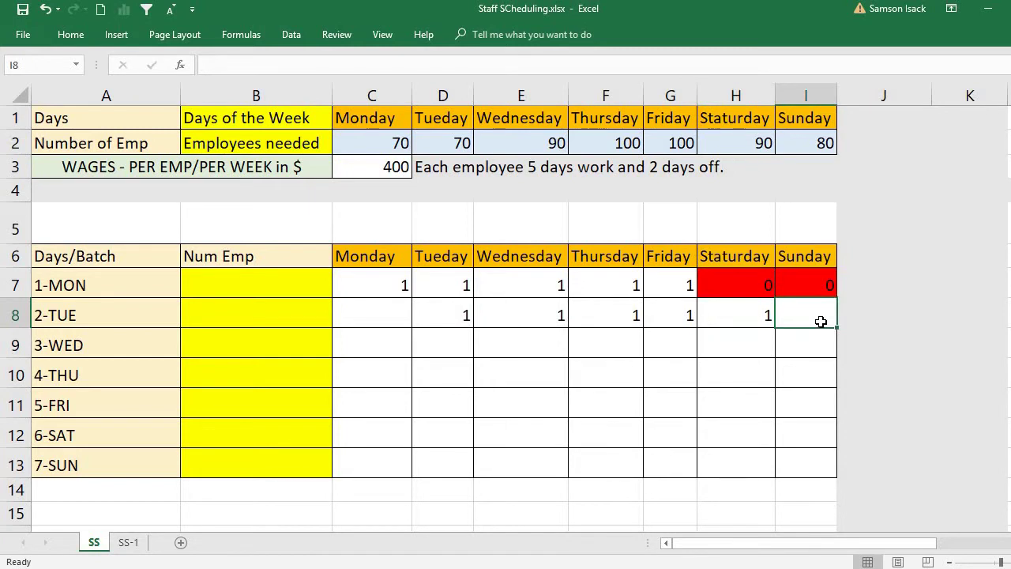
pyautogui.write('0')
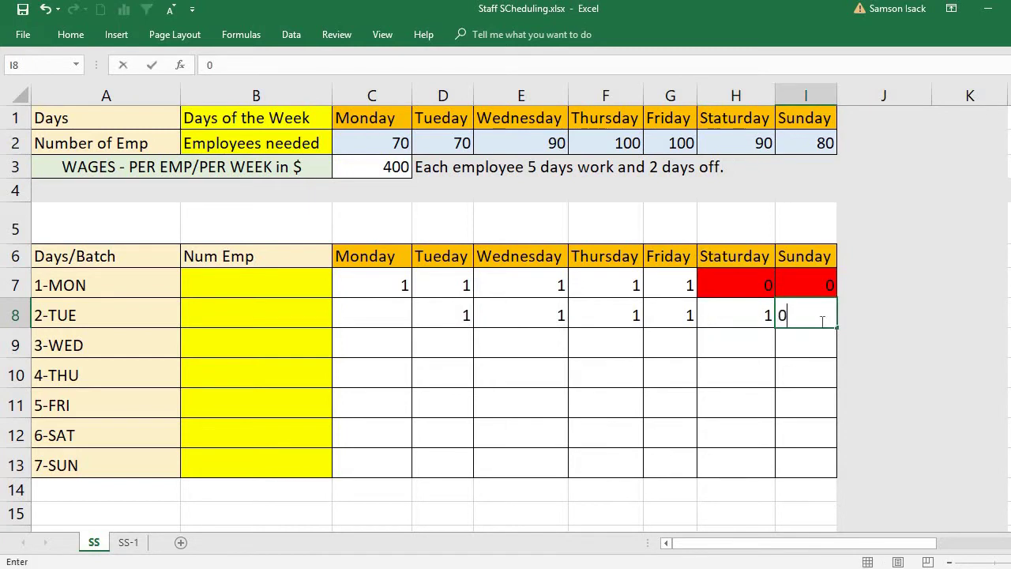
pyautogui.click(373, 308)
pyautogui.write('0')
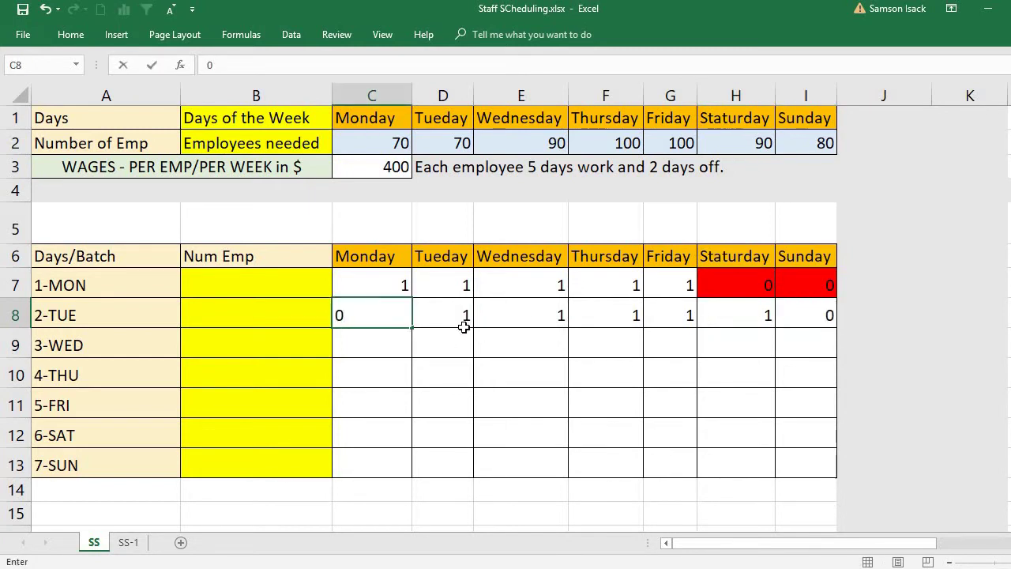
# Step: Shade the 2-TUE Sunday zero in I8 red
pyautogui.click(814, 321)
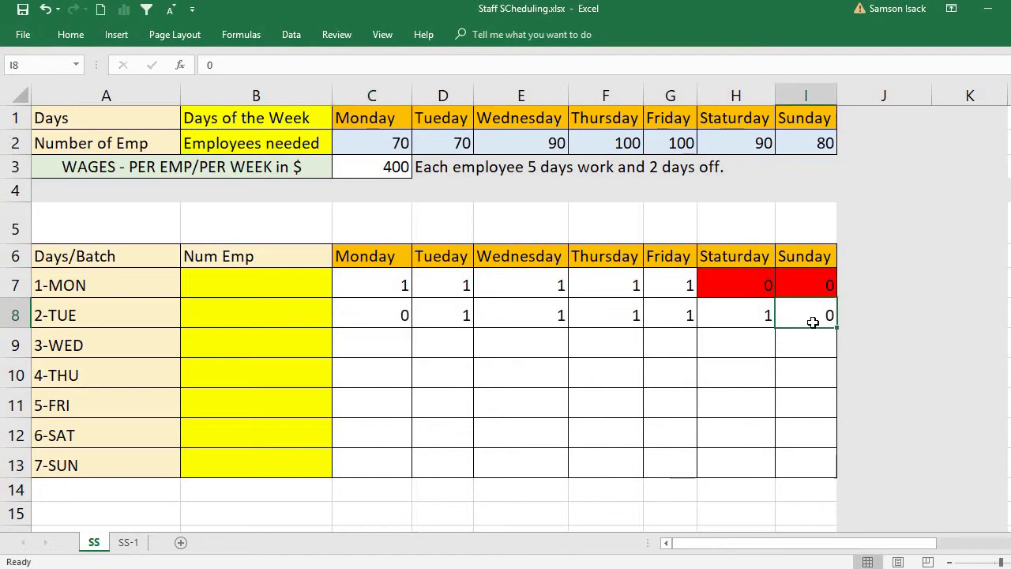
pyautogui.click(115, 34)
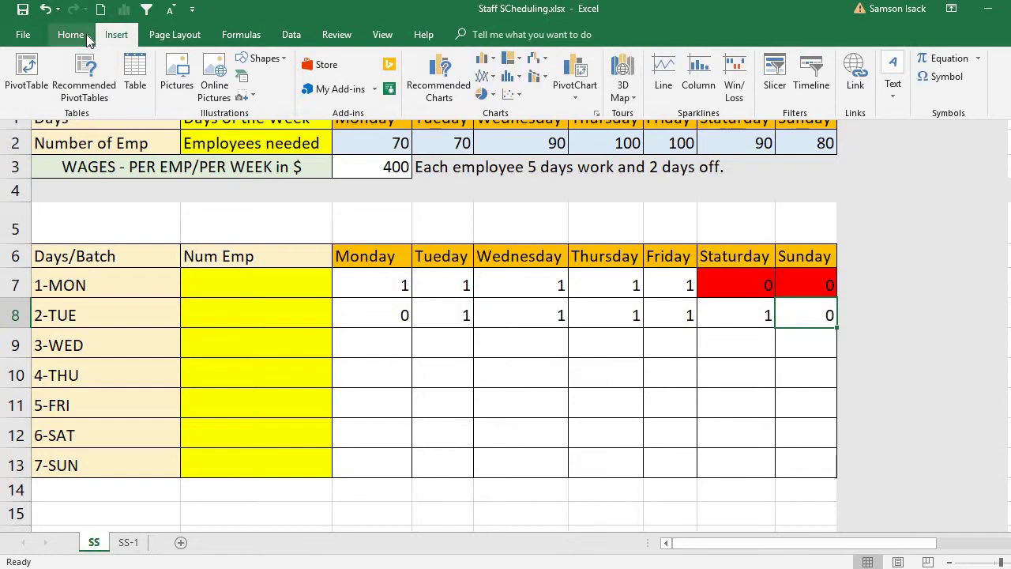
pyautogui.click(75, 35)
pyautogui.click(240, 88)
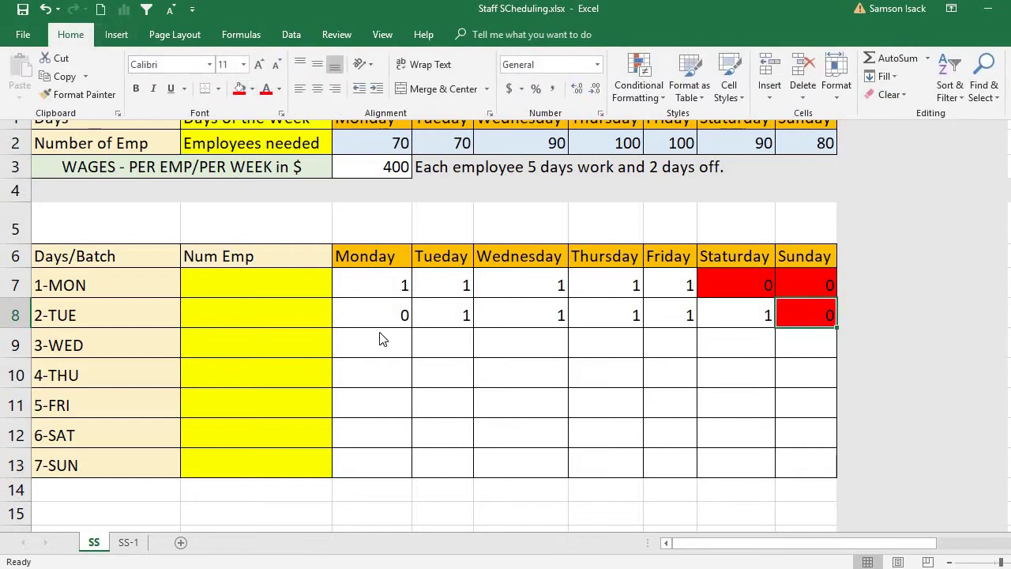
# Step: Review the Monday availability column, C7 and C10 through C13
pyautogui.click(399, 316)
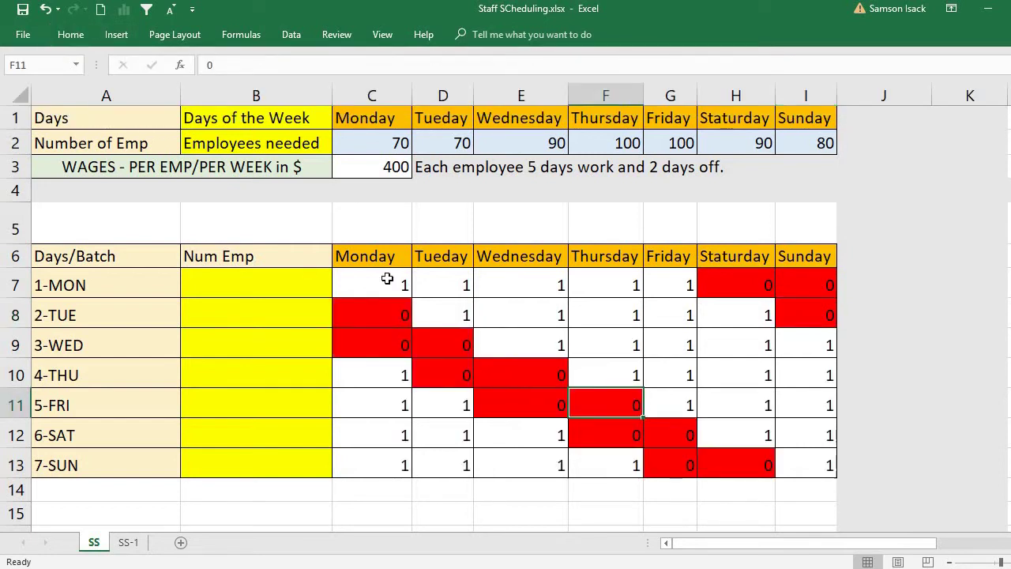
pyautogui.click(387, 279)
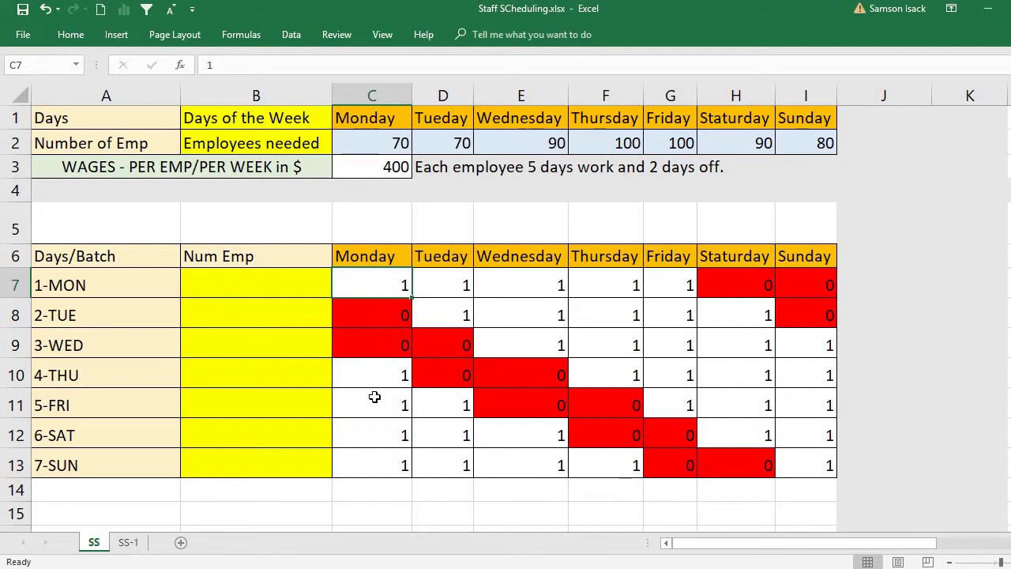
pyautogui.click(388, 370)
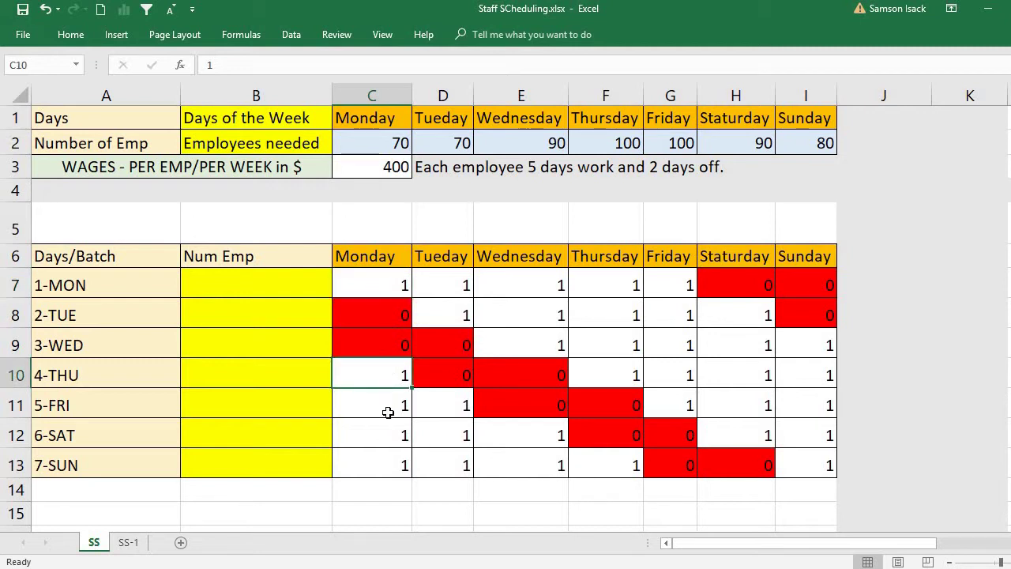
pyautogui.click(388, 412)
pyautogui.click(391, 437)
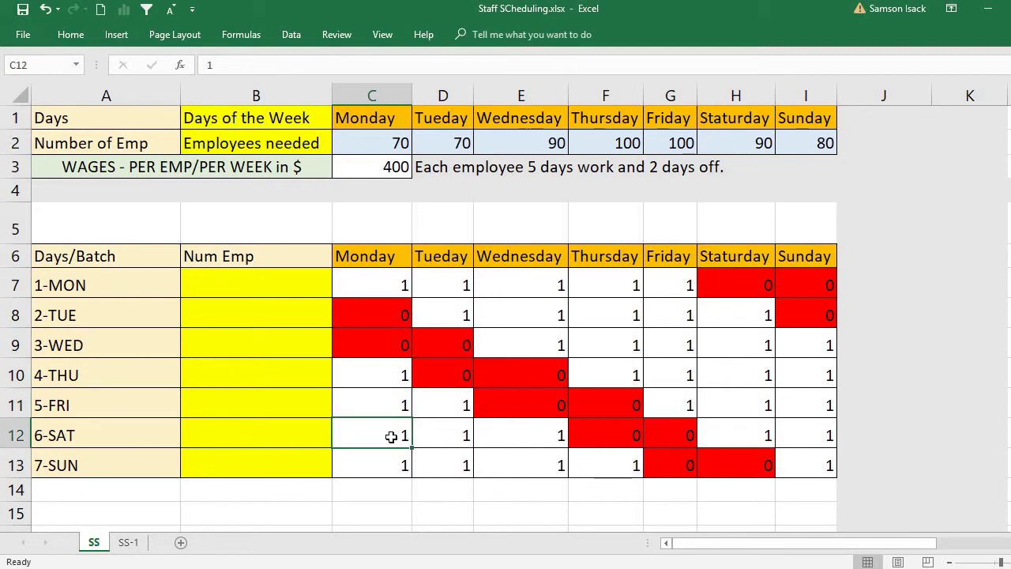
pyautogui.click(386, 471)
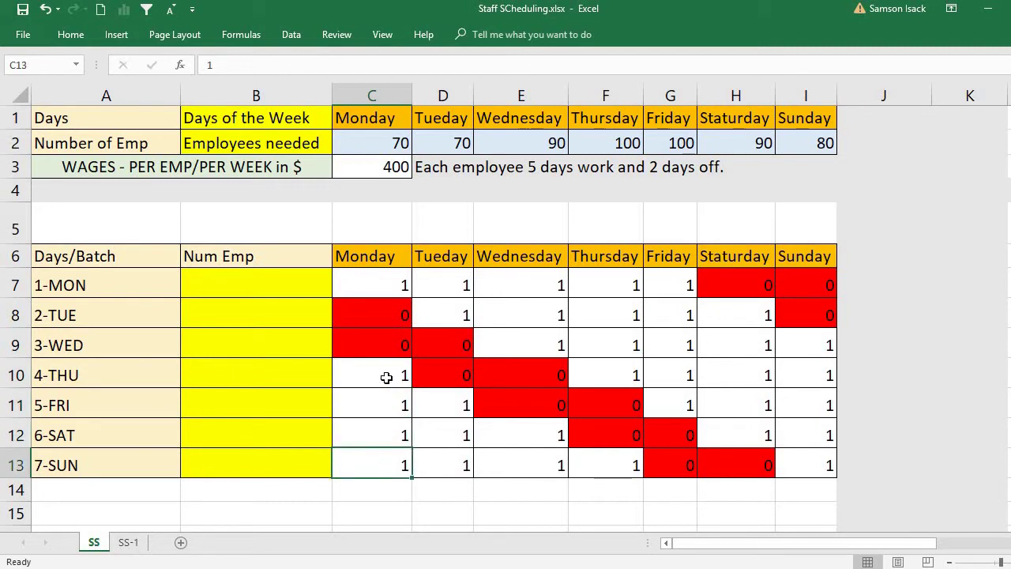
pyautogui.moveTo(388, 377); pyautogui.dragTo(399, 461)
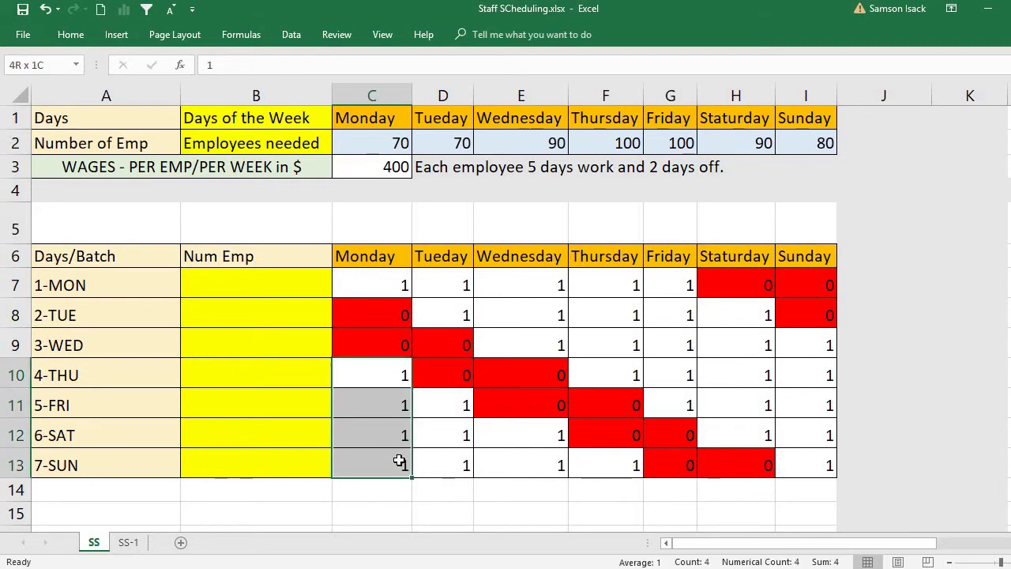
pyautogui.click(391, 286)
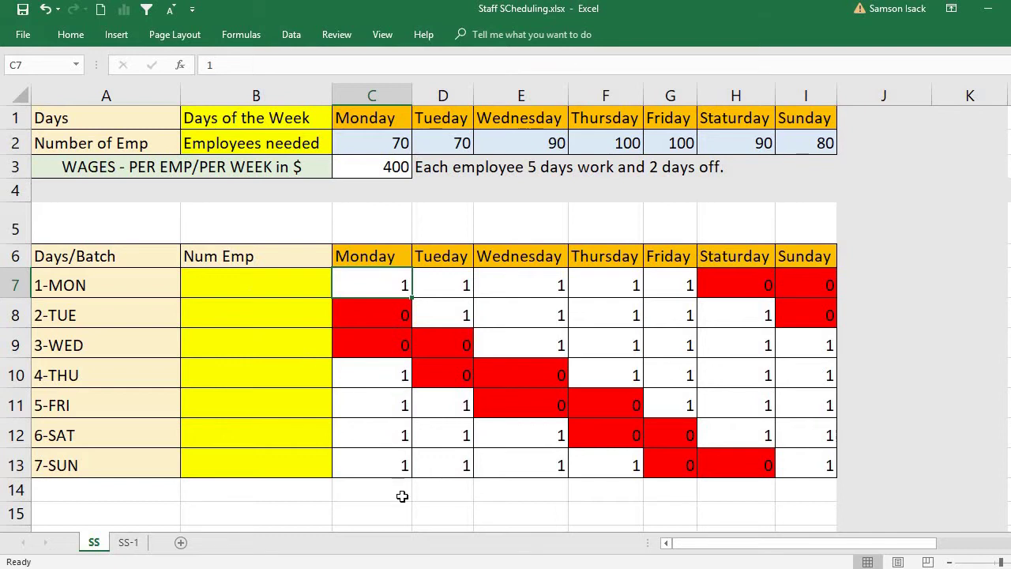
# Step: Check batches B8 and B9 and their red Monday zeros in C8:C9
pyautogui.click(272, 318)
pyautogui.click(274, 347)
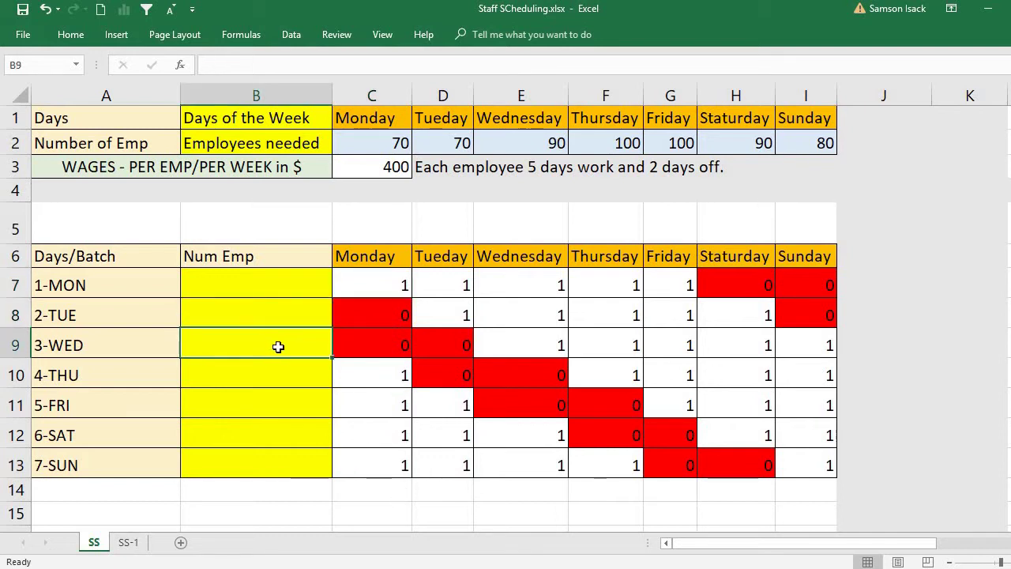
pyautogui.moveTo(368, 318); pyautogui.dragTo(384, 344)
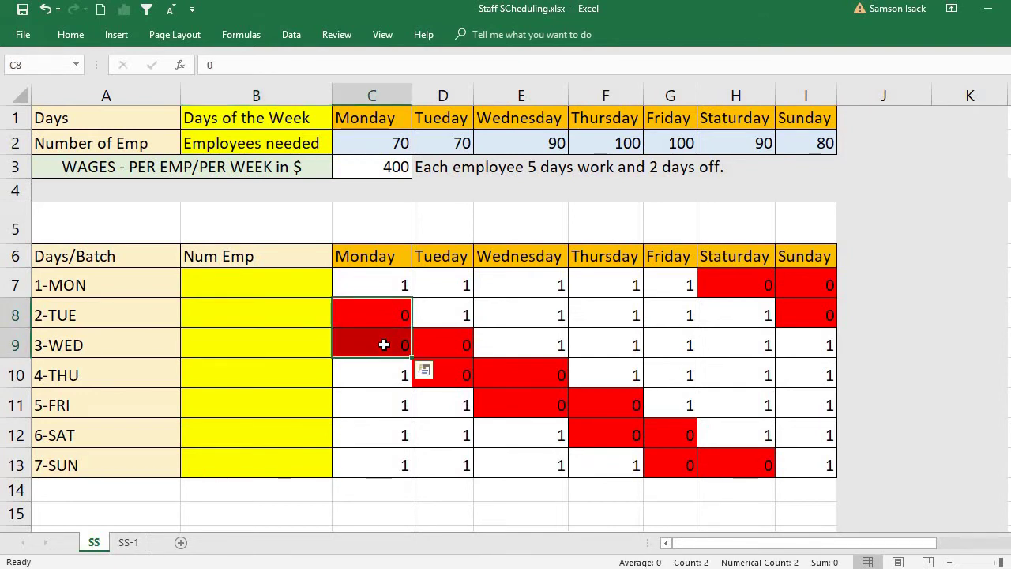
pyautogui.click(378, 282)
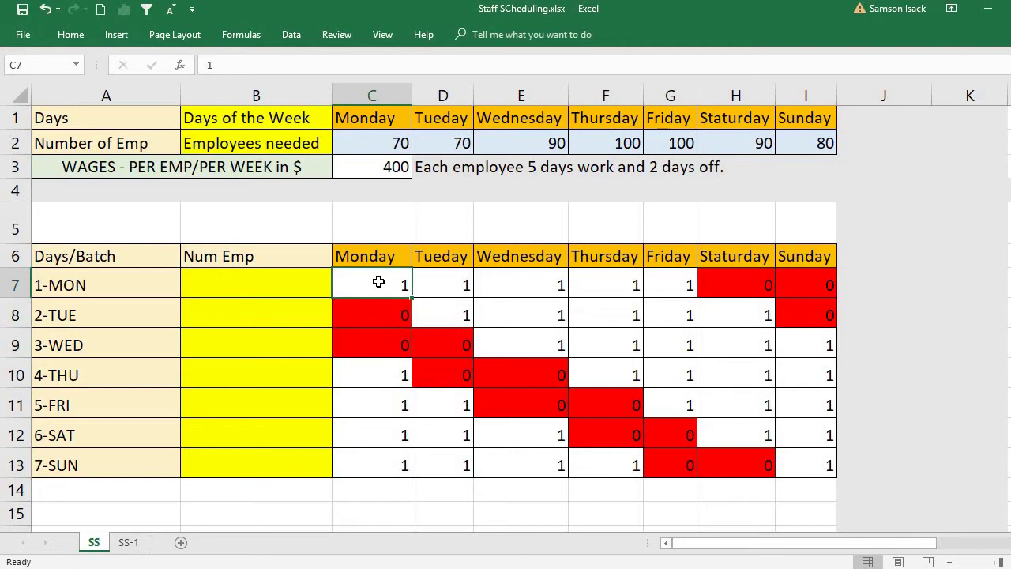
# Step: Enter 10 as the 1-MON employee count in B7 and review the Monday cells
pyautogui.click(288, 278)
pyautogui.write('10')
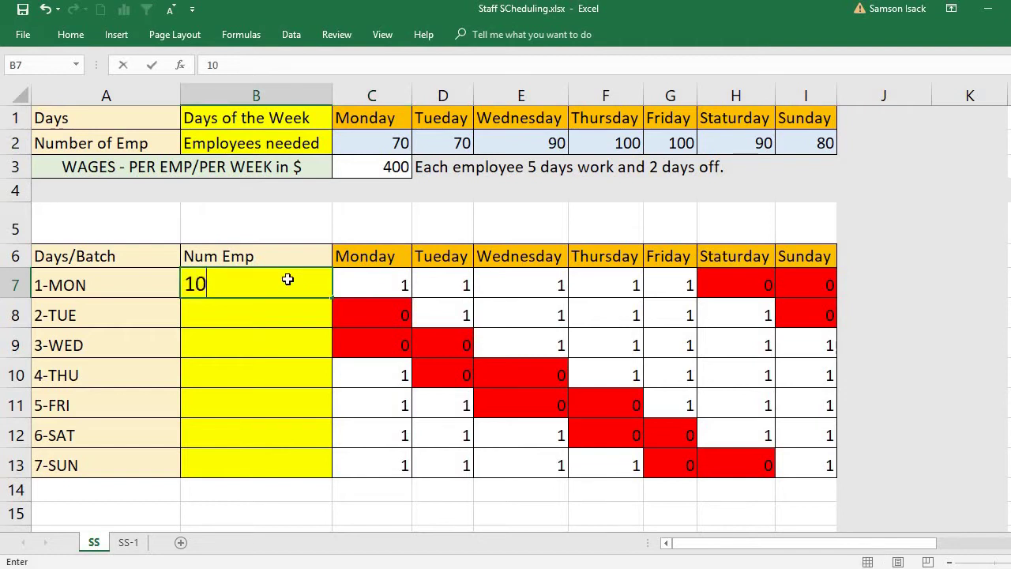
pyautogui.press('Return')
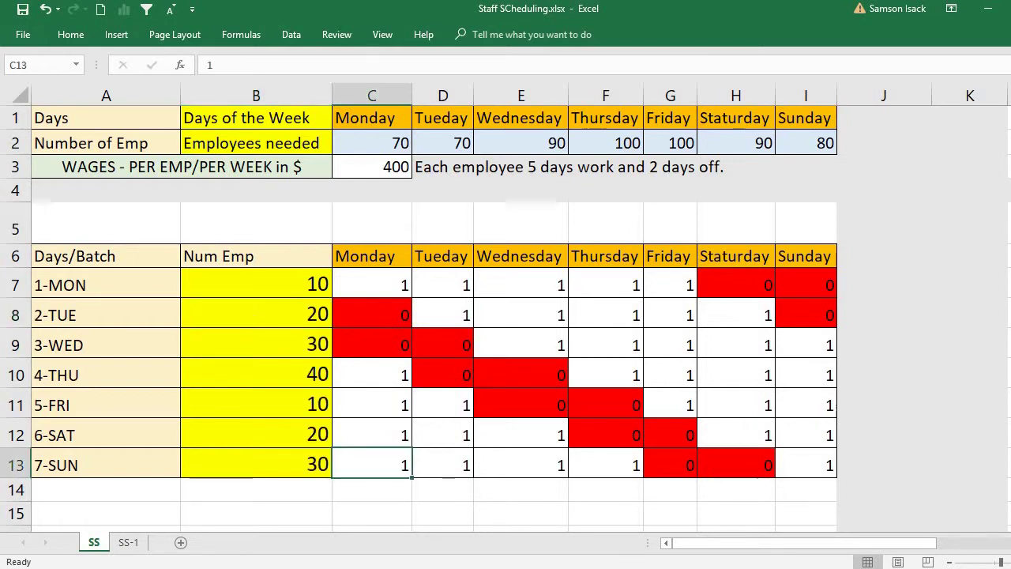
pyautogui.click(394, 273)
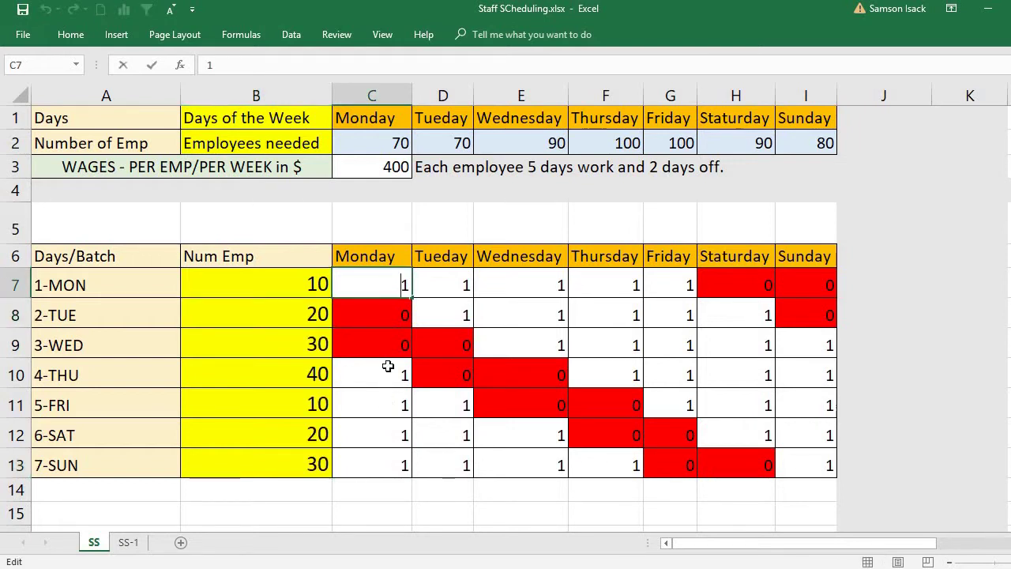
pyautogui.moveTo(388, 381); pyautogui.dragTo(399, 464)
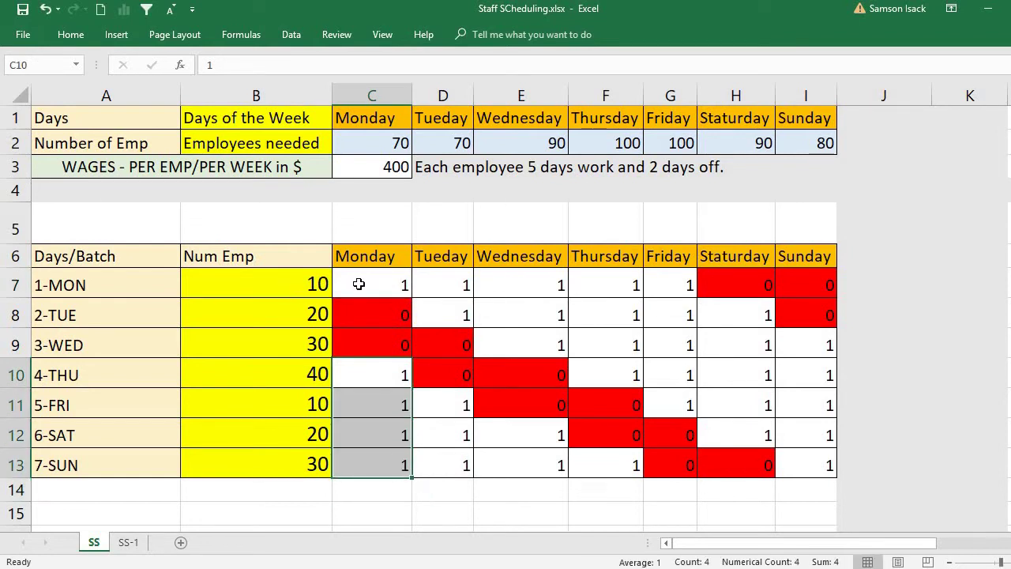
pyautogui.click(288, 279)
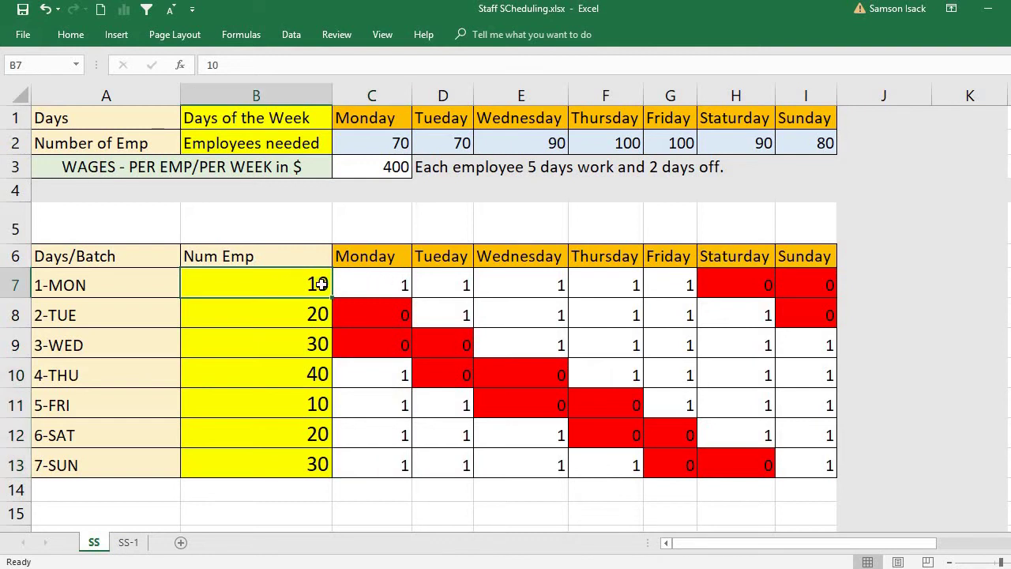
pyautogui.click(384, 282)
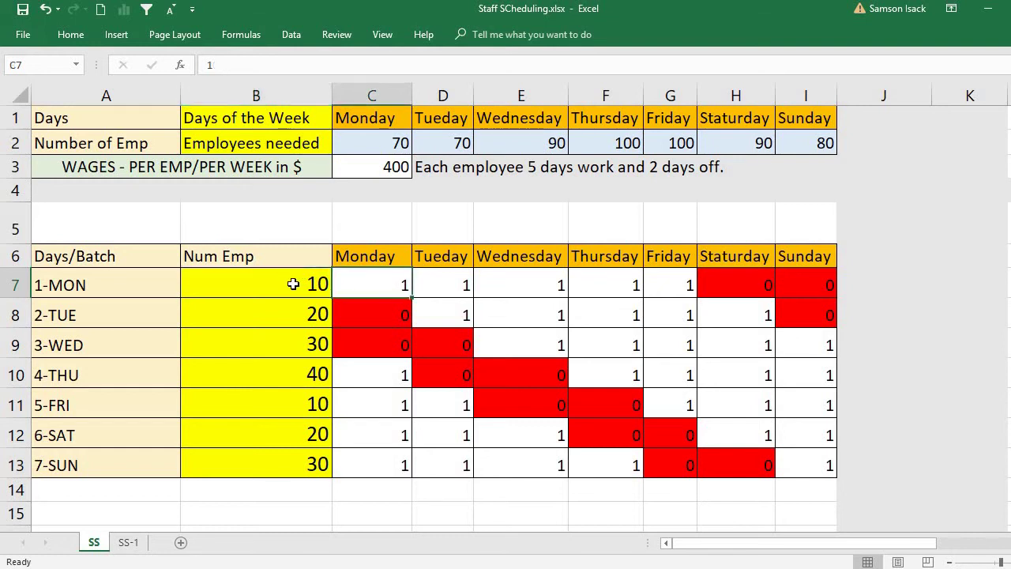
pyautogui.click(382, 313)
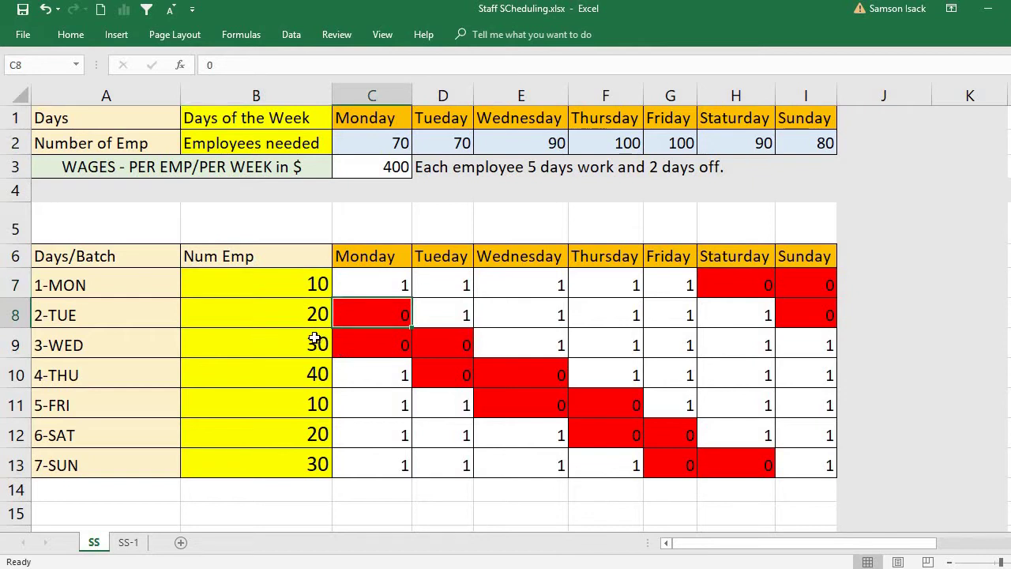
pyautogui.moveTo(310, 286); pyautogui.dragTo(329, 483)
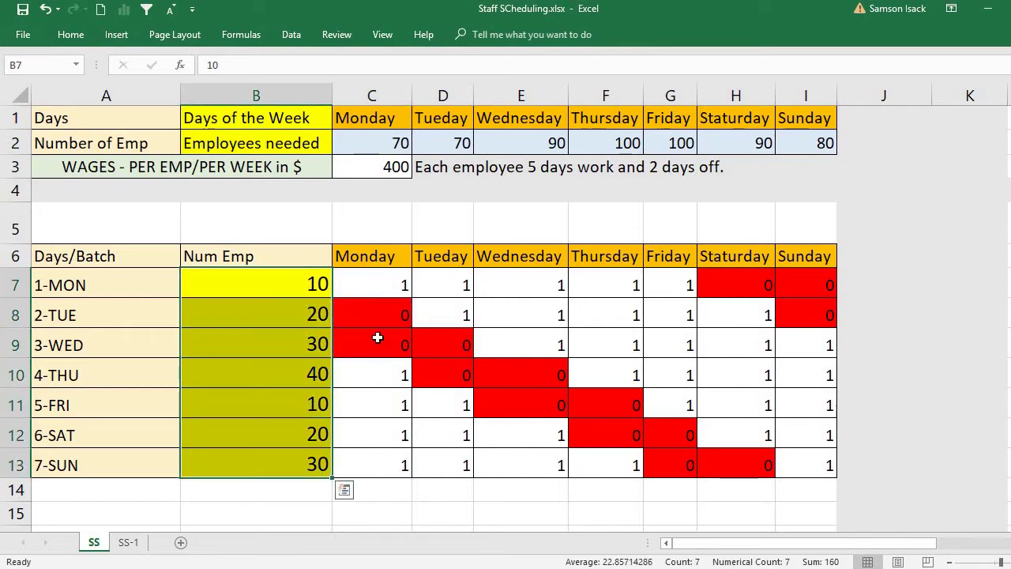
pyautogui.click(377, 279)
pyautogui.moveTo(377, 279); pyautogui.dragTo(405, 461)
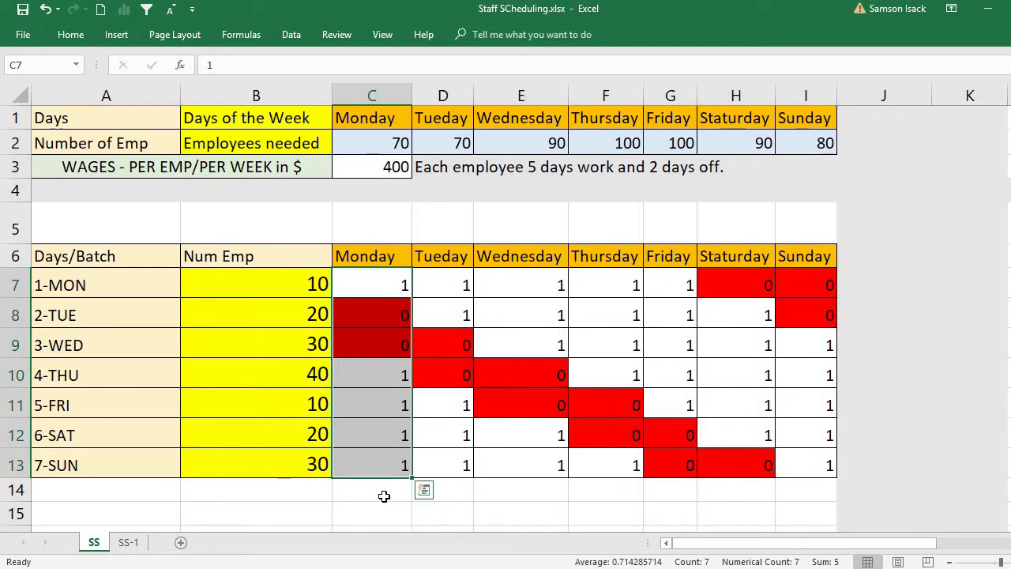
pyautogui.click(315, 288)
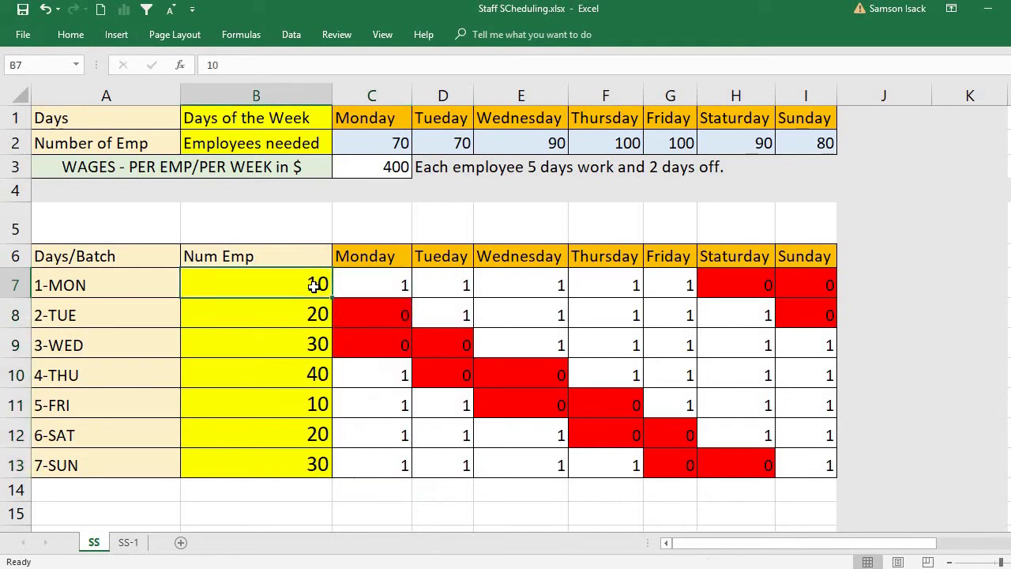
pyautogui.click(394, 285)
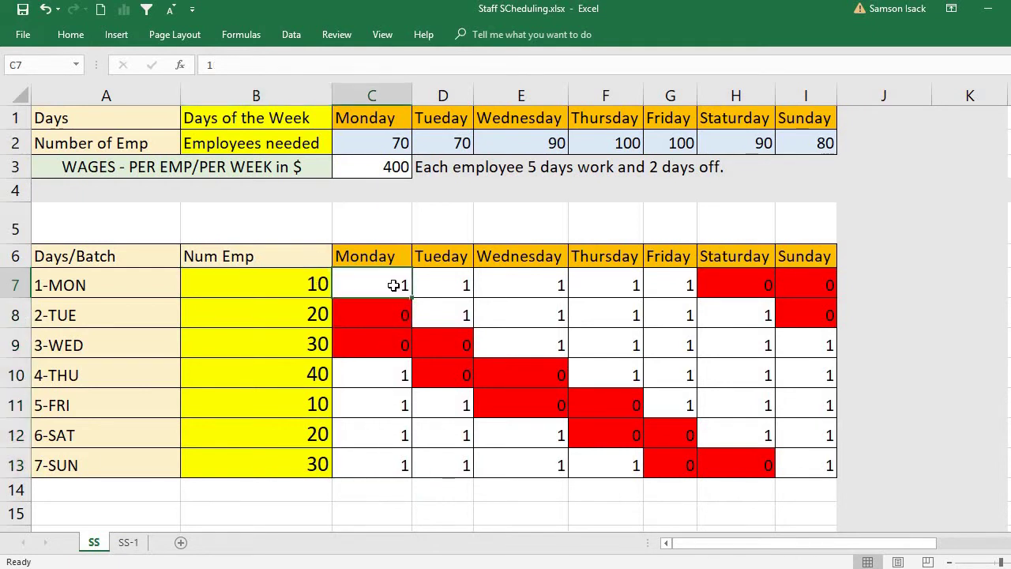
pyautogui.click(309, 377)
pyautogui.click(398, 374)
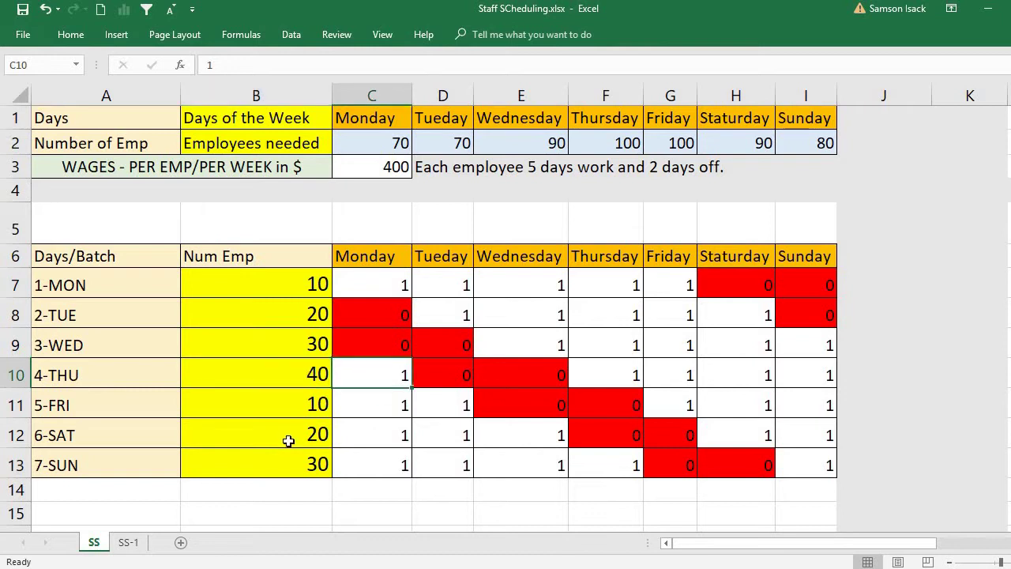
pyautogui.click(306, 411)
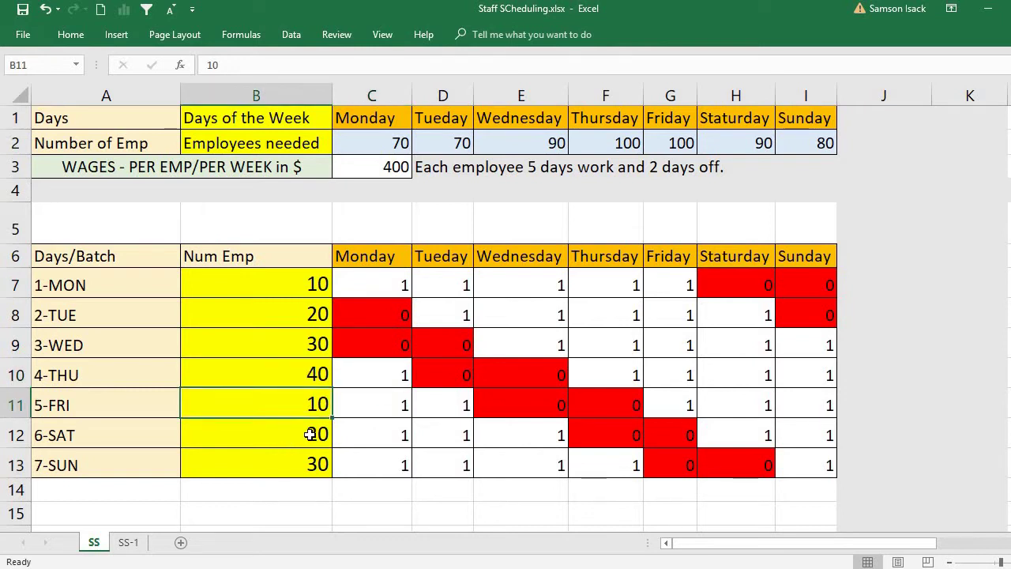
pyautogui.moveTo(318, 371); pyautogui.dragTo(323, 463)
pyautogui.click(316, 315)
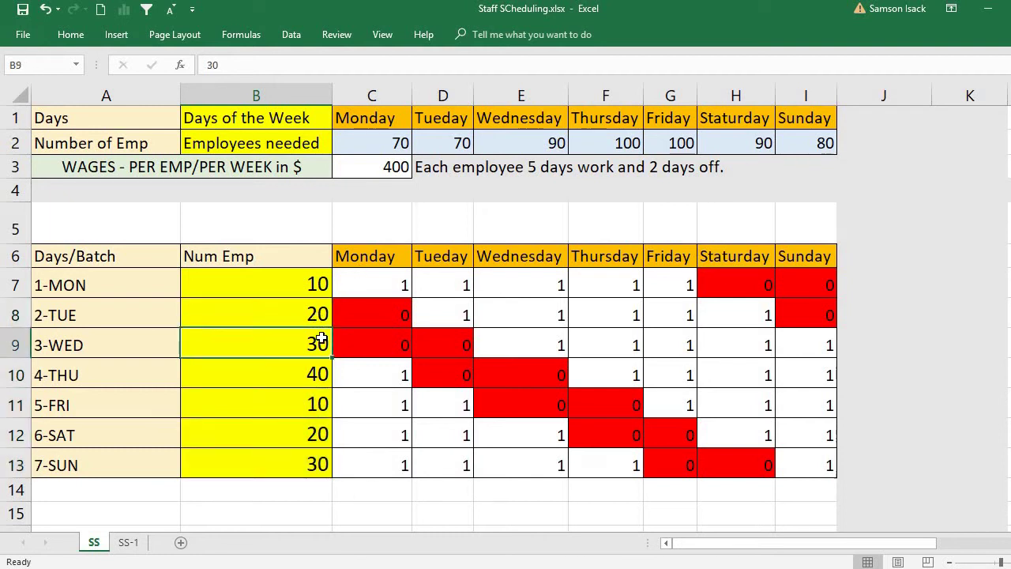
pyautogui.click(393, 308)
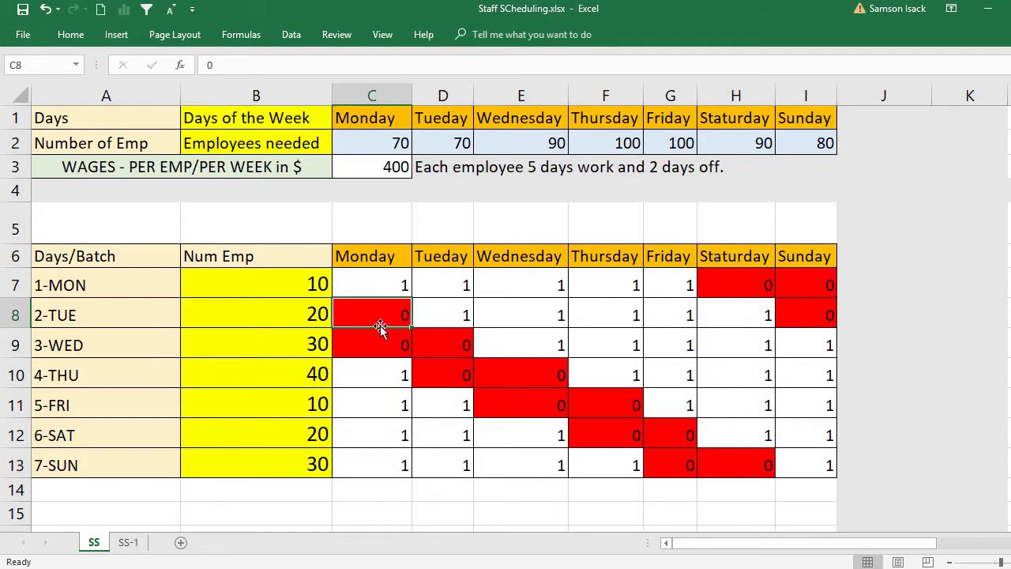
pyautogui.click(395, 281)
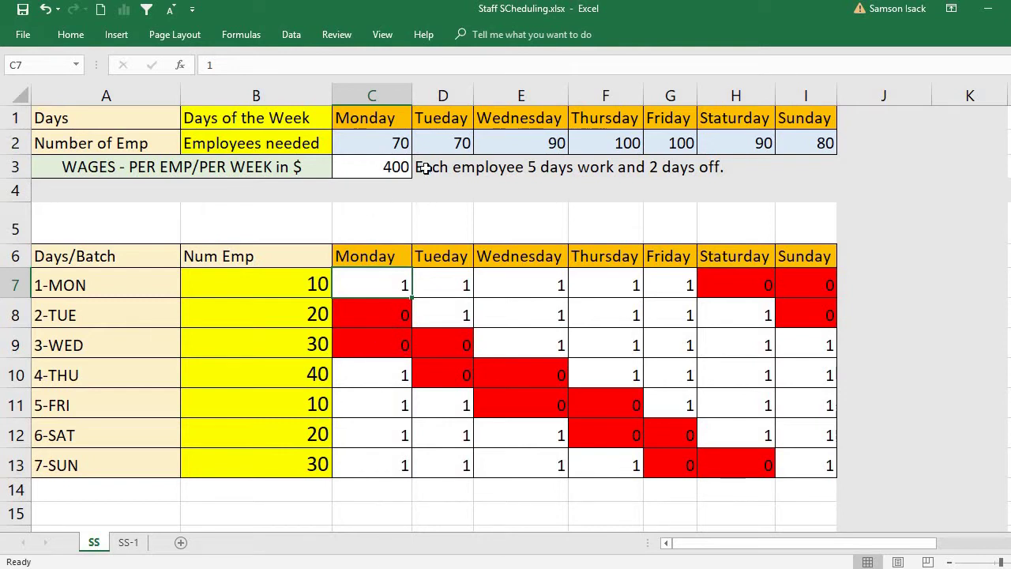
pyautogui.moveTo(402, 145); pyautogui.dragTo(814, 145)
pyautogui.hotkey('ctrl', 'c')
pyautogui.click(362, 516)
pyautogui.hotkey('ctrl', 'v')
pyautogui.click(362, 517)
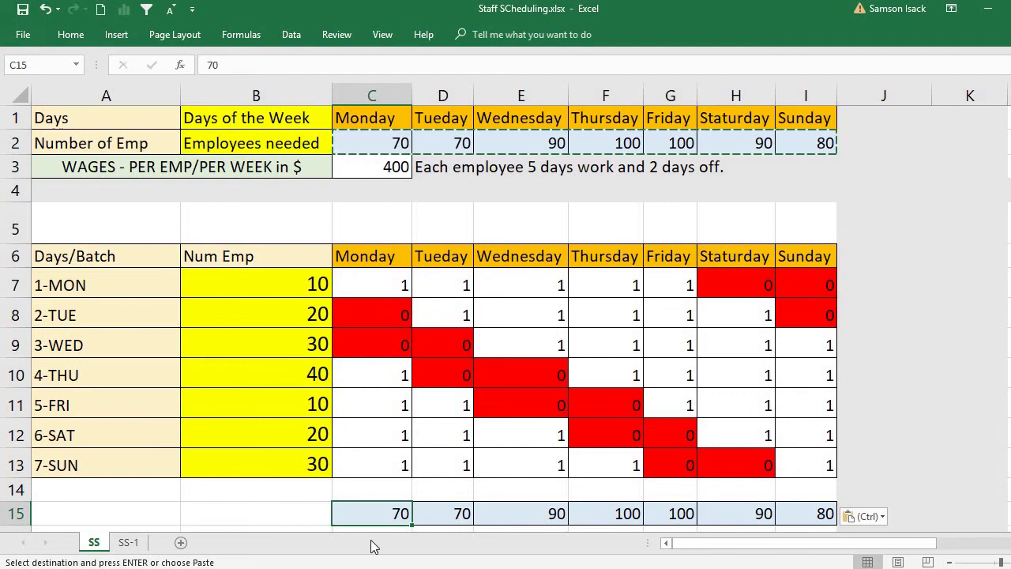
pyautogui.click(456, 514)
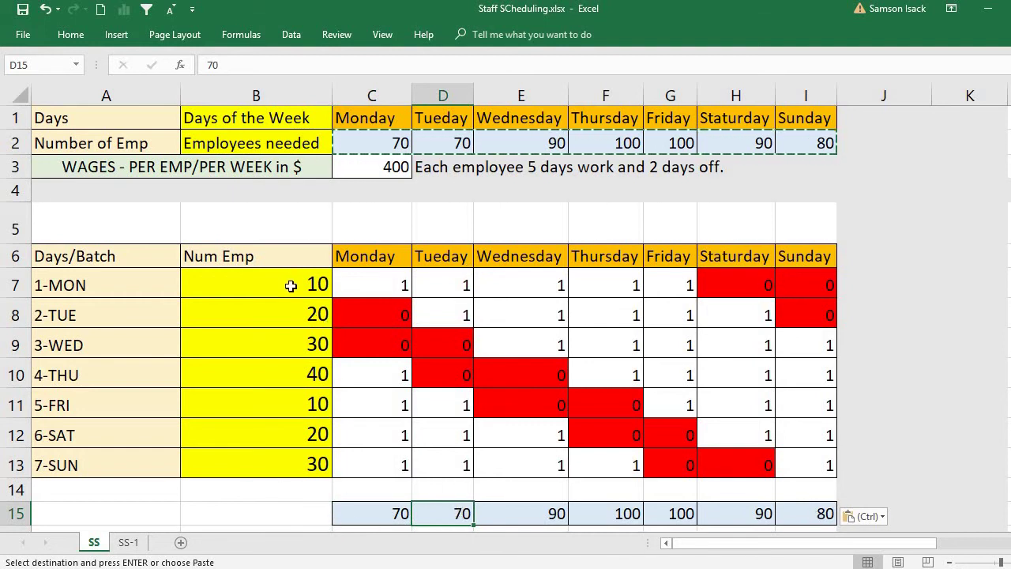
pyautogui.moveTo(290, 285); pyautogui.dragTo(316, 479)
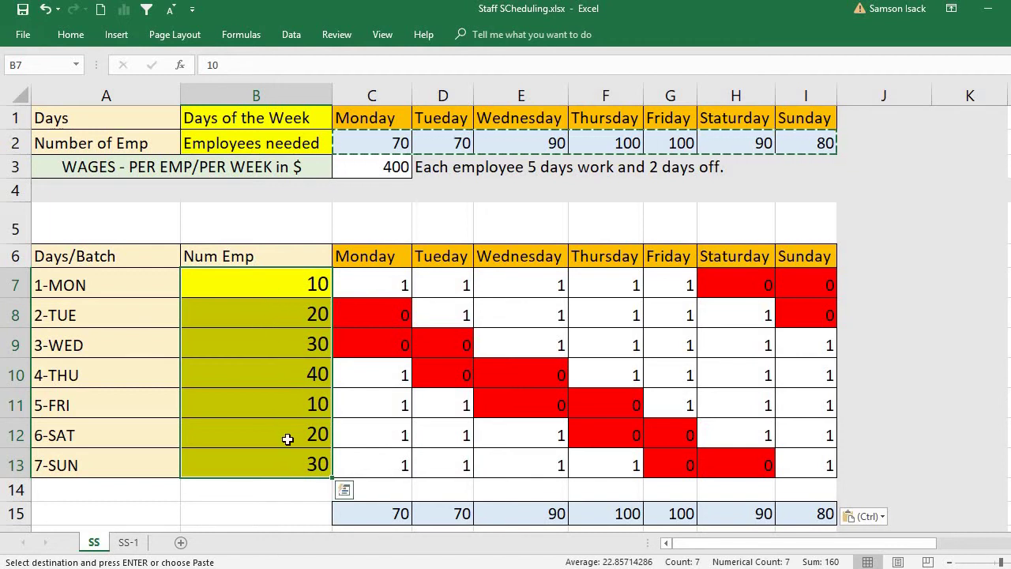
pyautogui.click(309, 272)
pyautogui.moveTo(310, 289); pyautogui.dragTo(310, 464)
pyautogui.moveTo(285, 288); pyautogui.dragTo(302, 455)
# Step: Put 'OBJECTIVE FUN' in A5 and 'MIN' in B5, then check the $400 wage in C3
pyautogui.click(212, 227)
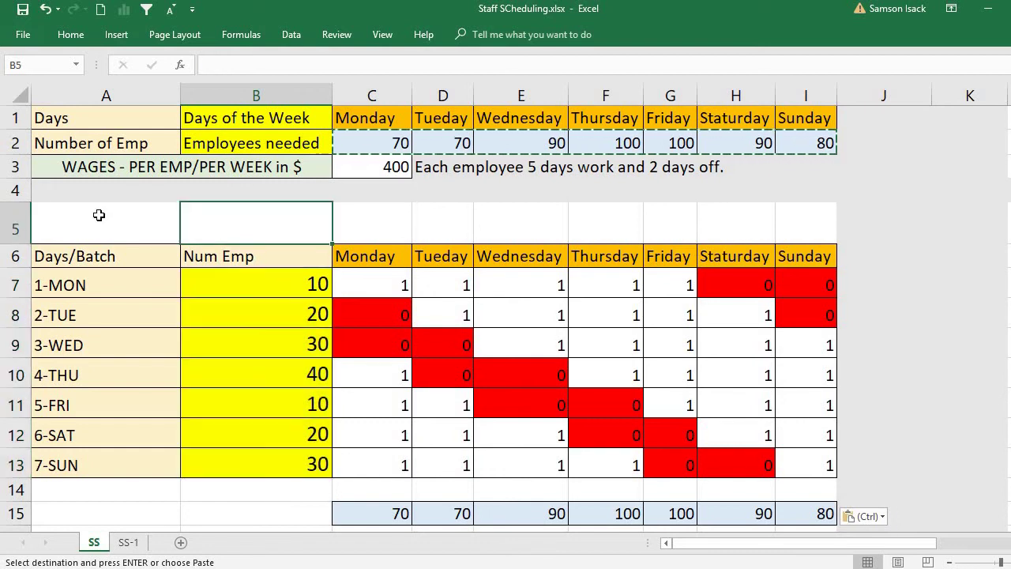
pyautogui.click(100, 215)
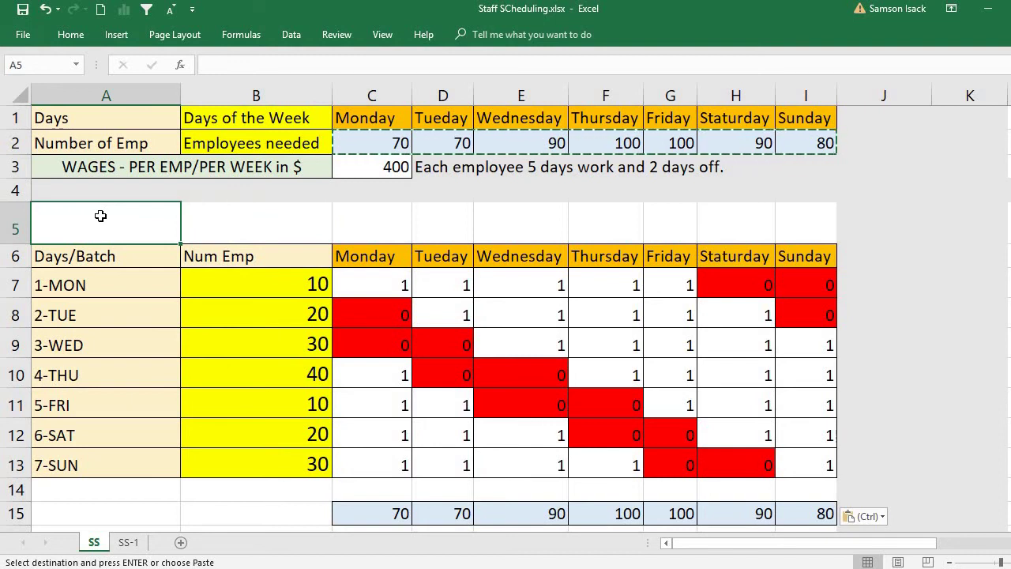
pyautogui.write('OBJ')
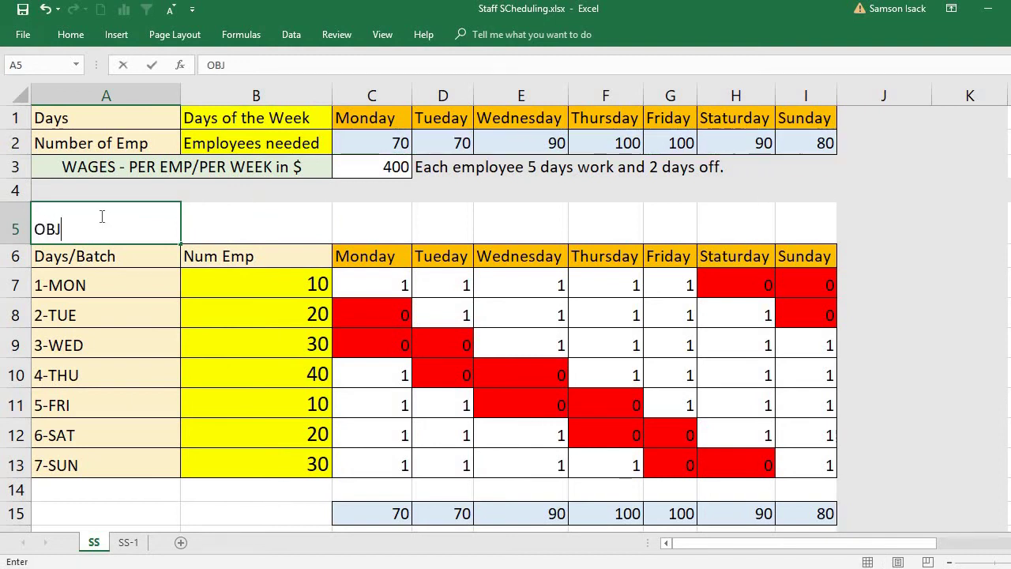
pyautogui.write('ECTIVE FUN')
pyautogui.click(238, 221)
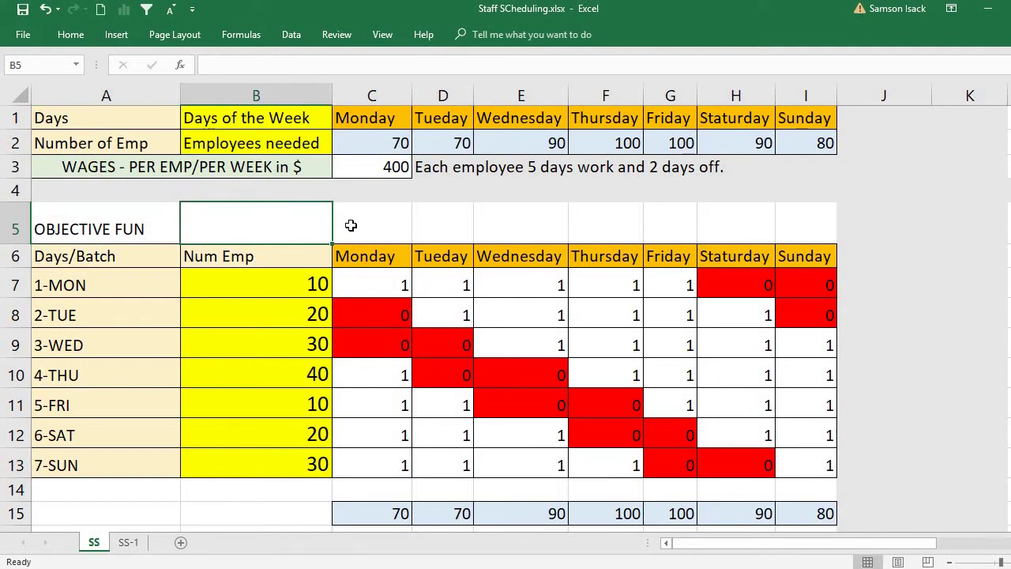
pyautogui.write('MIN')
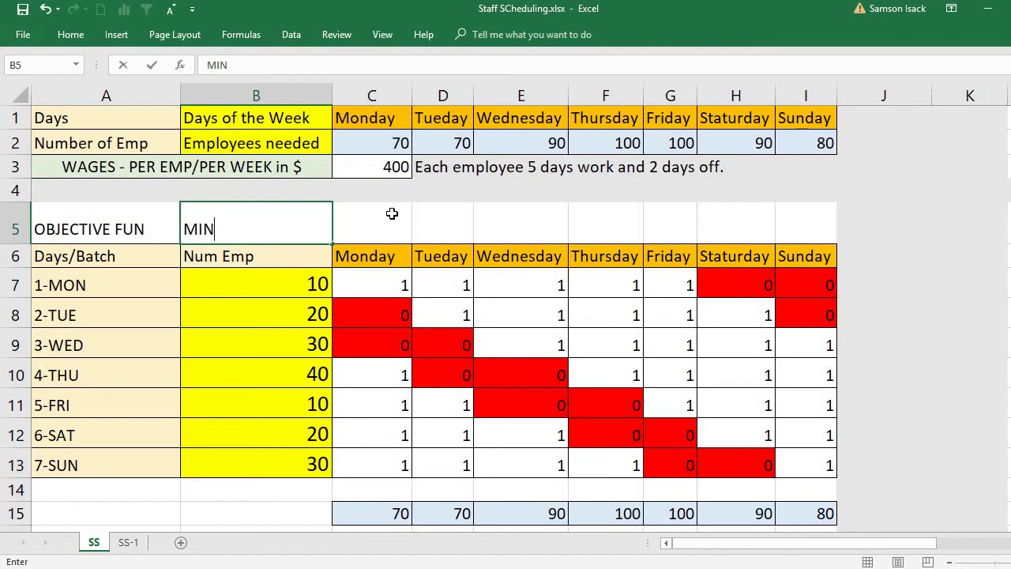
pyautogui.click(392, 213)
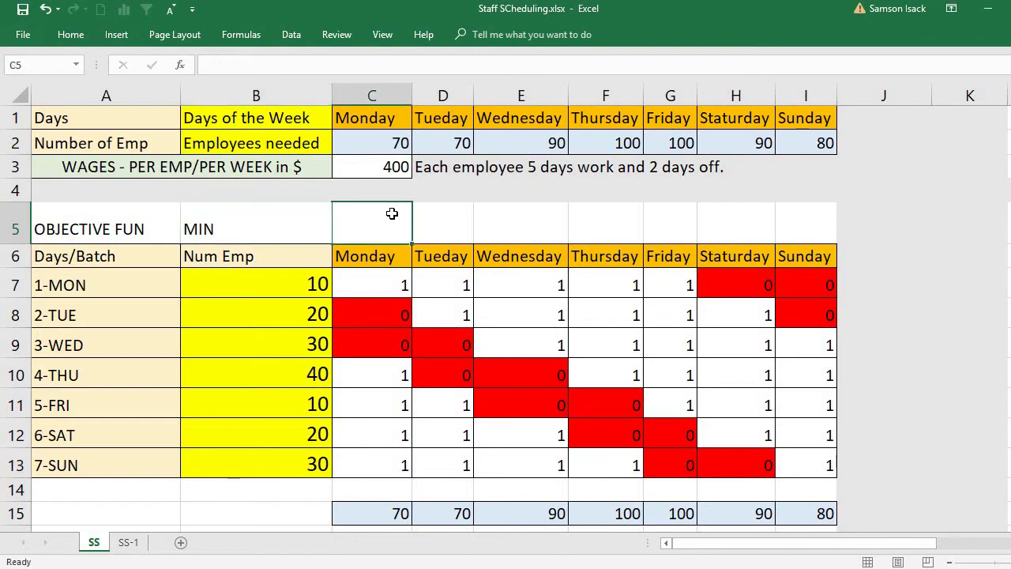
pyautogui.click(392, 166)
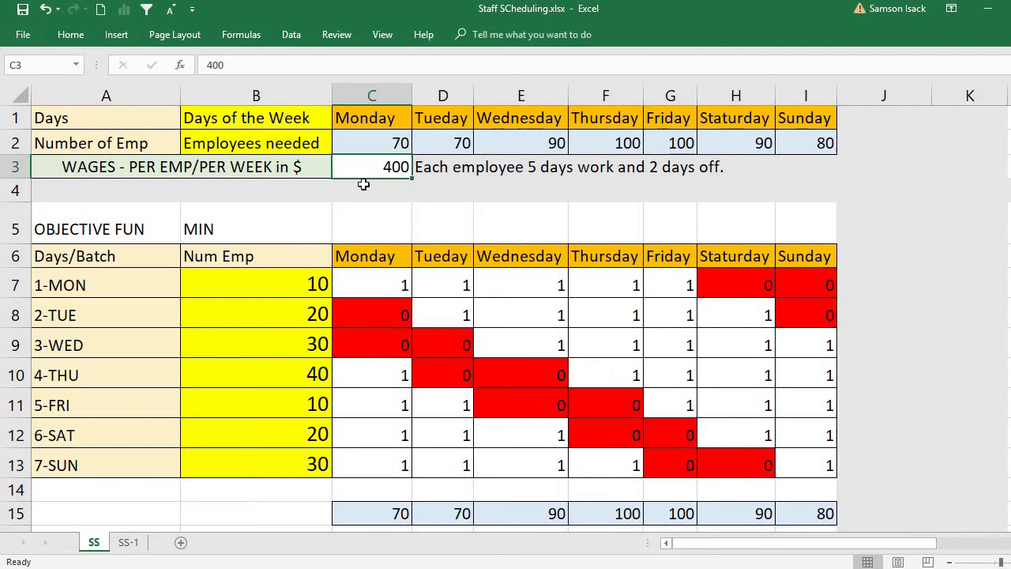
pyautogui.click(366, 232)
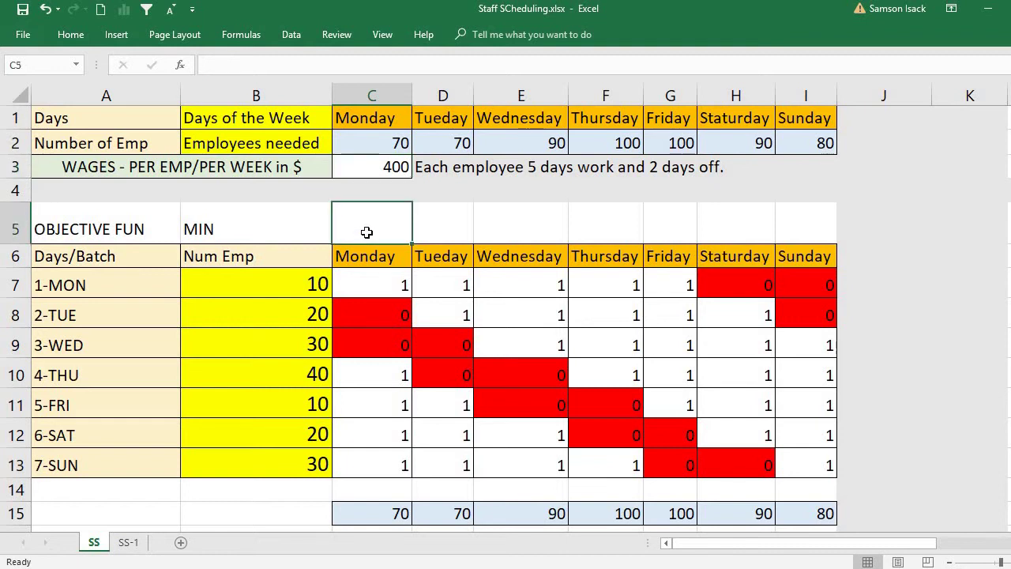
# Step: Enter =SUM(B7:B13)*C3 in C5, giving total weekly wages of 64000
pyautogui.write('=')
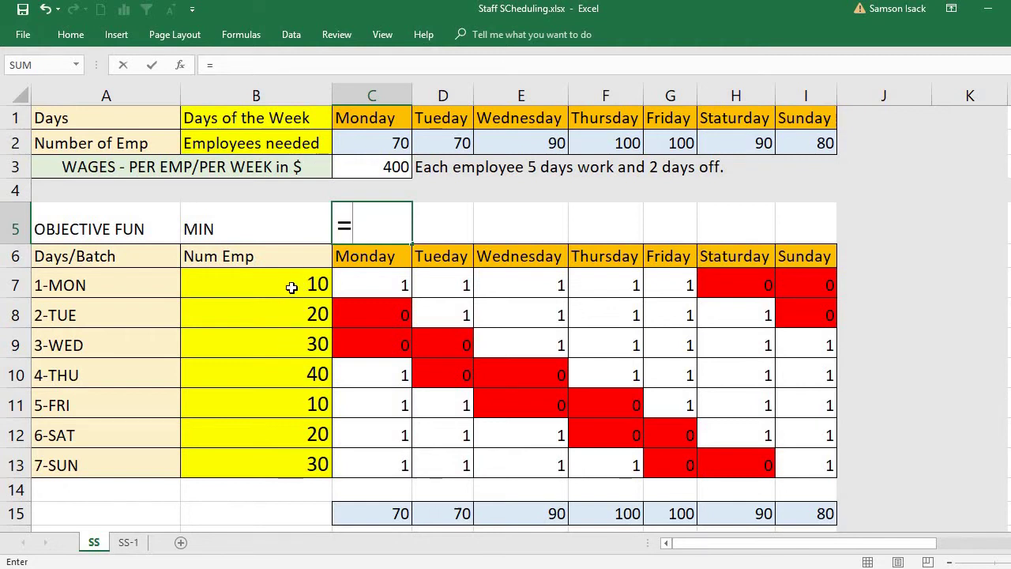
pyautogui.write('SUM')
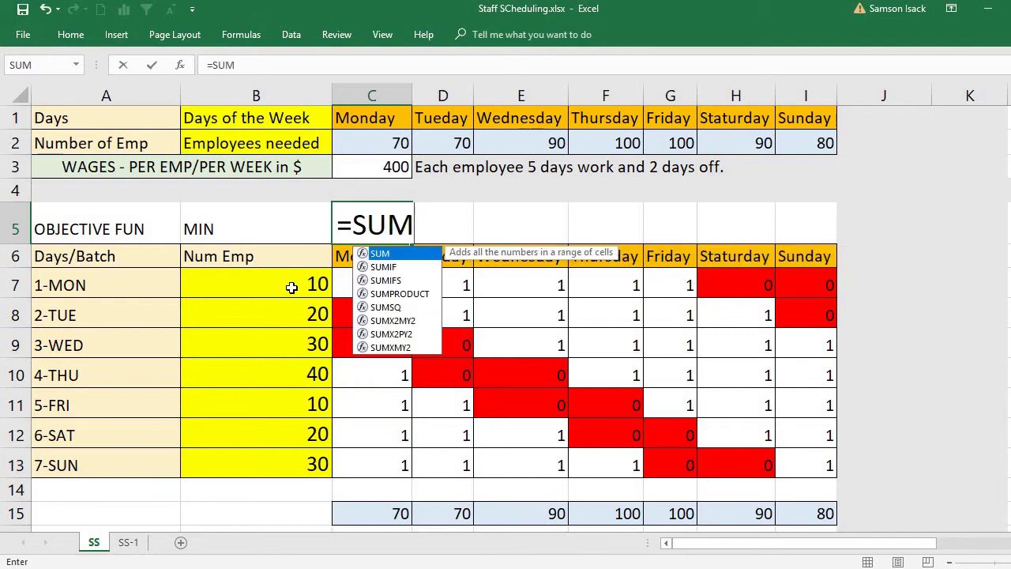
pyautogui.write('(')
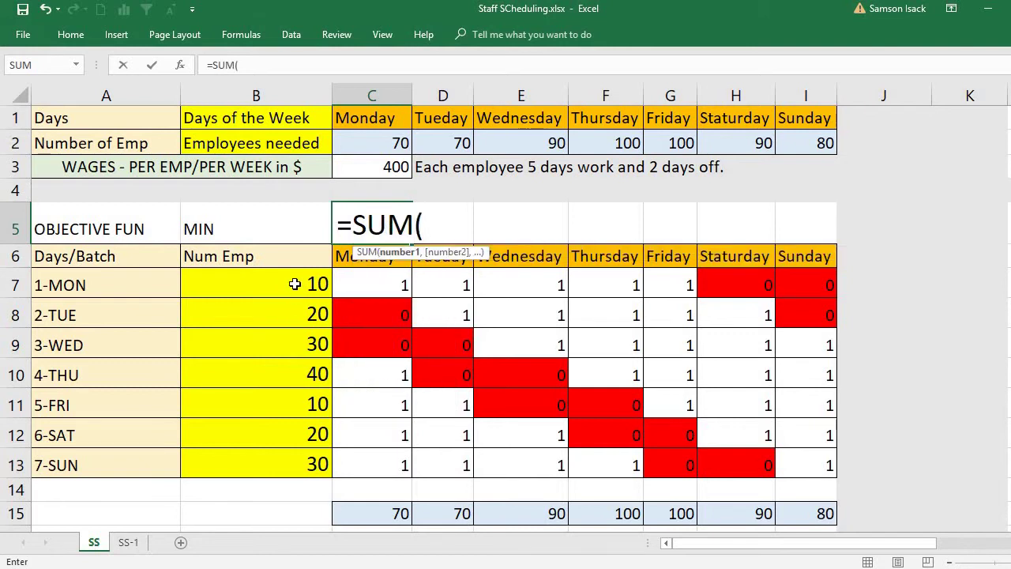
pyautogui.moveTo(295, 284); pyautogui.dragTo(294, 459)
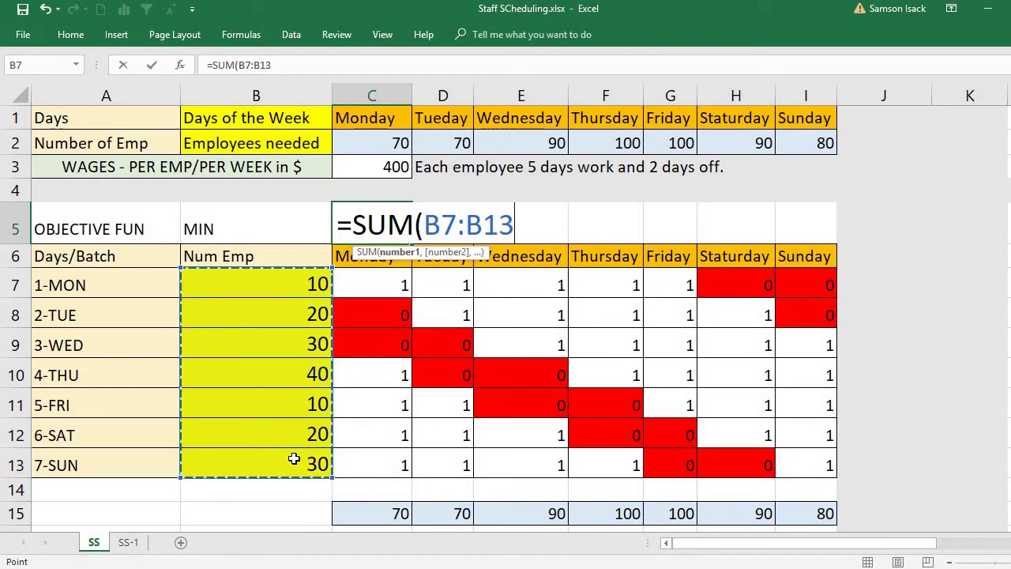
pyautogui.write(')')
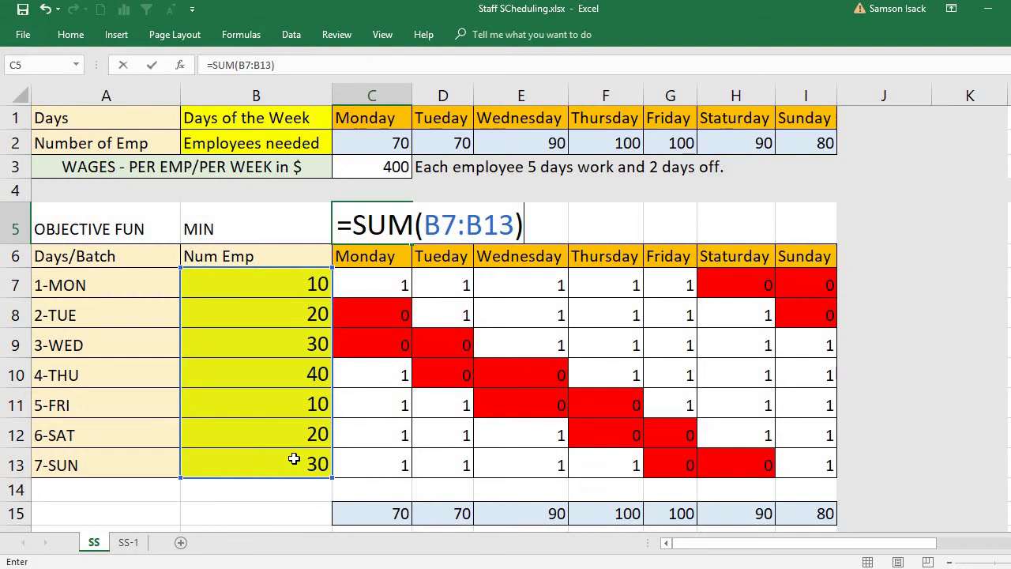
pyautogui.write('*')
pyautogui.click(398, 166)
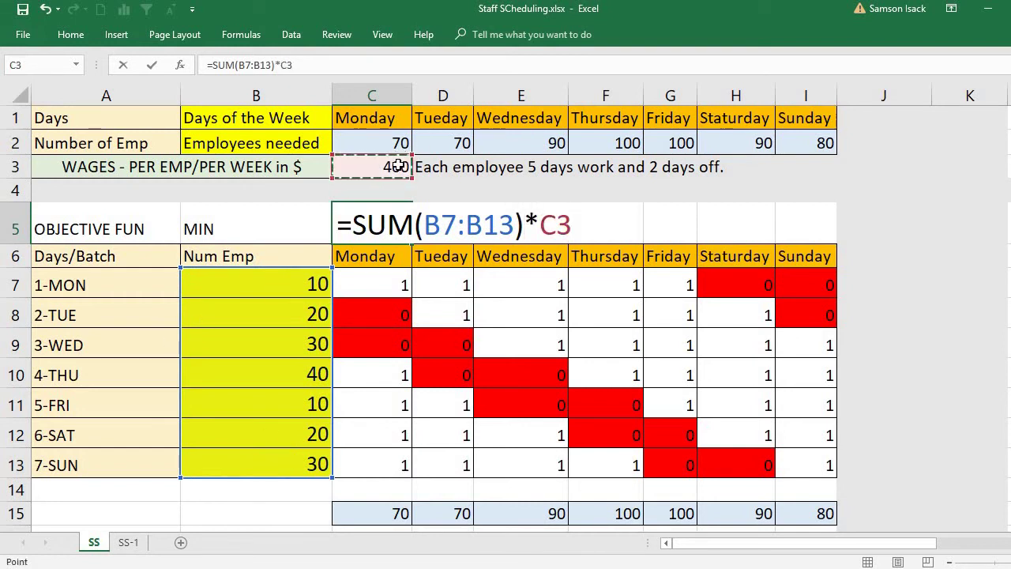
pyautogui.press('Return')
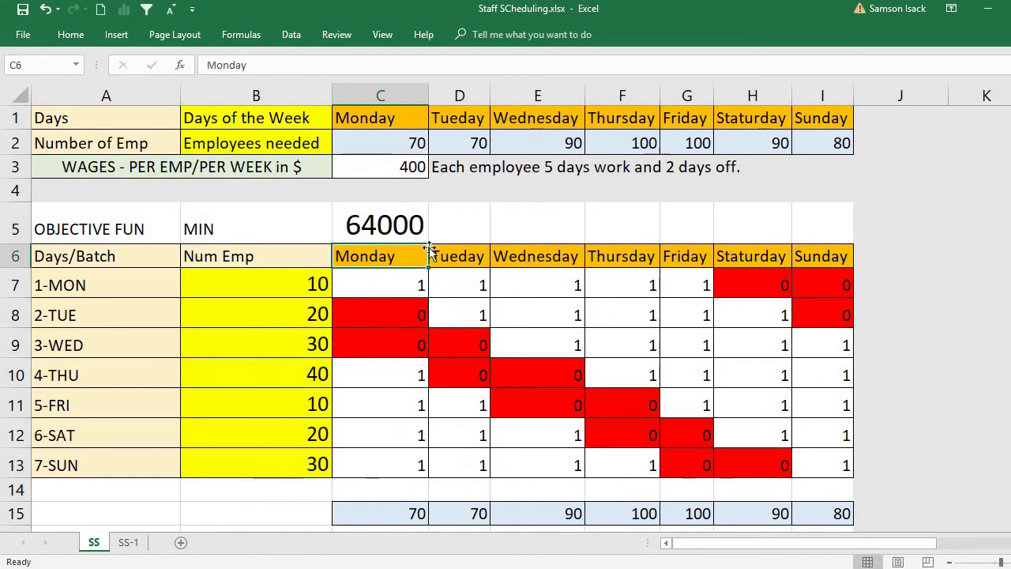
pyautogui.click(393, 224)
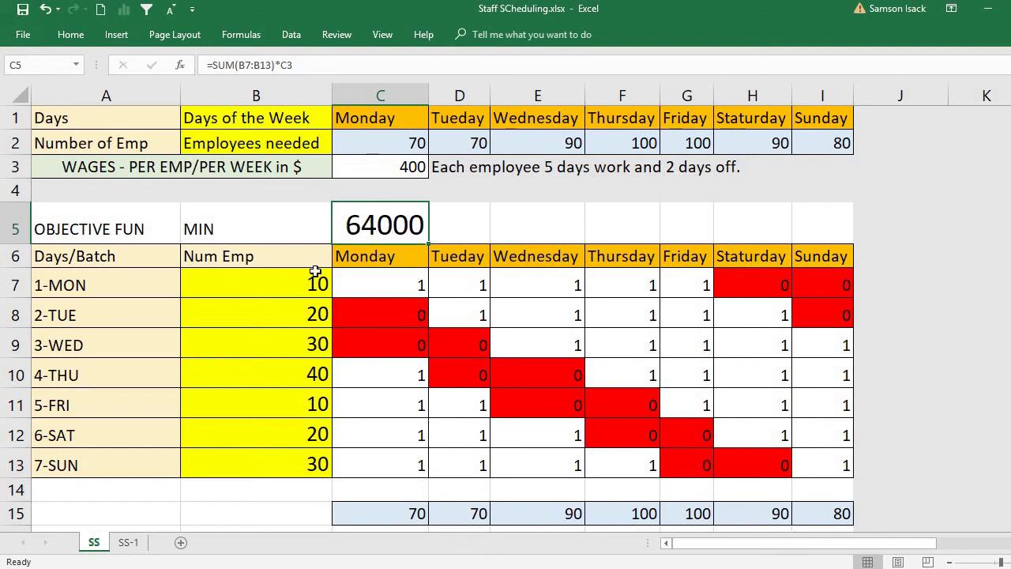
pyautogui.moveTo(316, 273); pyautogui.dragTo(312, 312)
pyautogui.moveTo(302, 406); pyautogui.dragTo(304, 452)
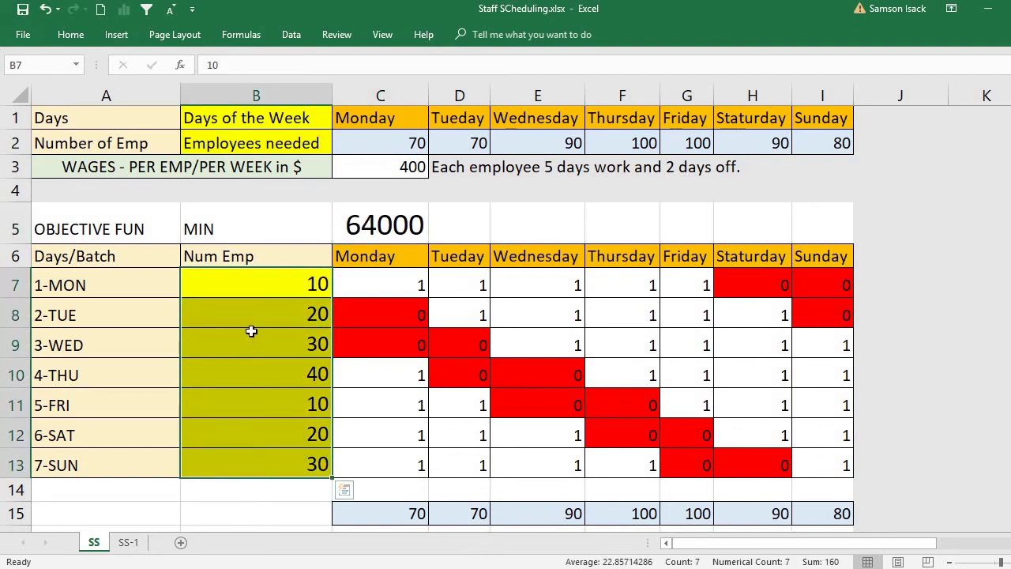
pyautogui.moveTo(270, 287); pyautogui.dragTo(275, 455)
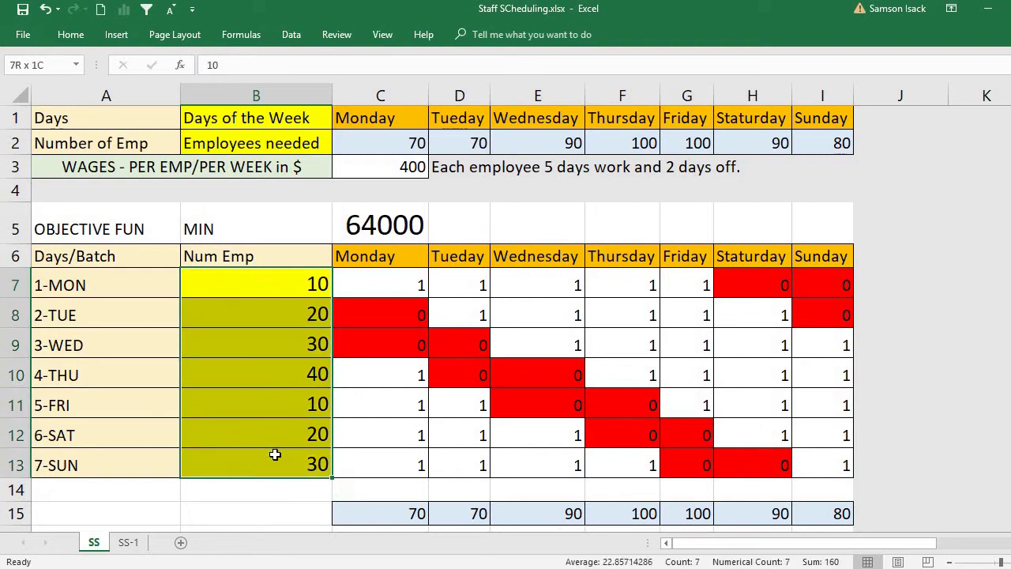
pyautogui.click(272, 278)
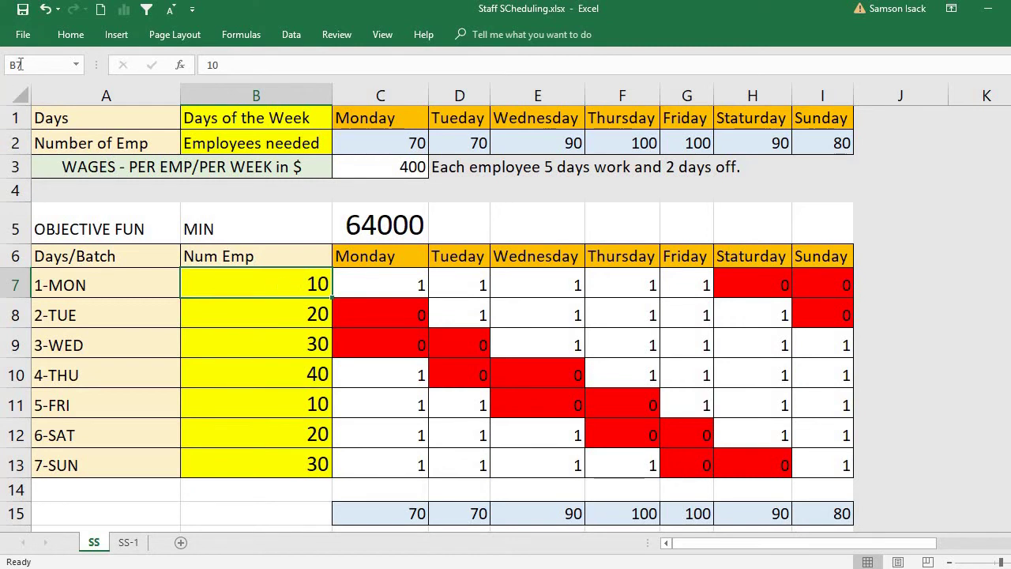
pyautogui.click(269, 316)
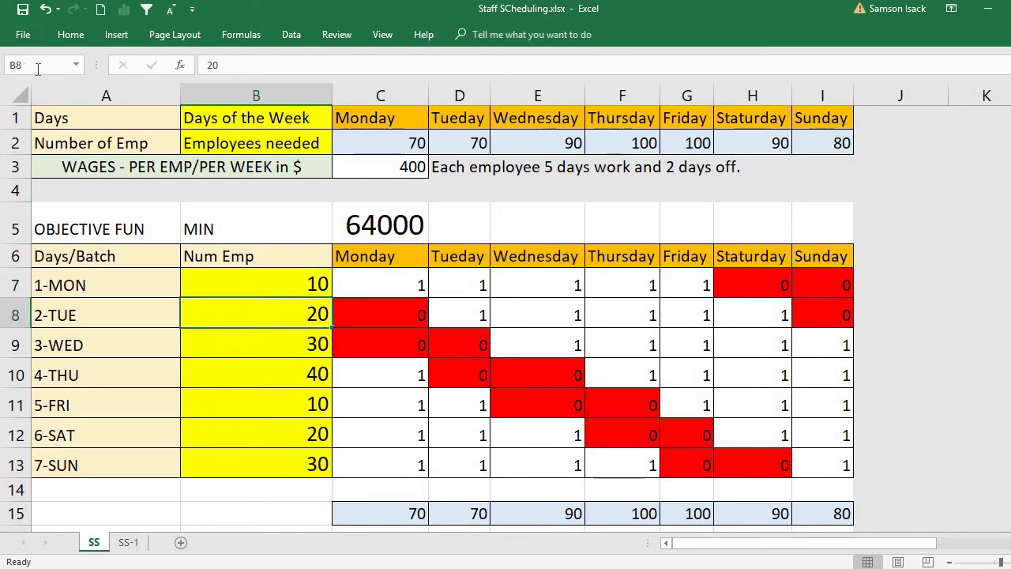
pyautogui.click(246, 343)
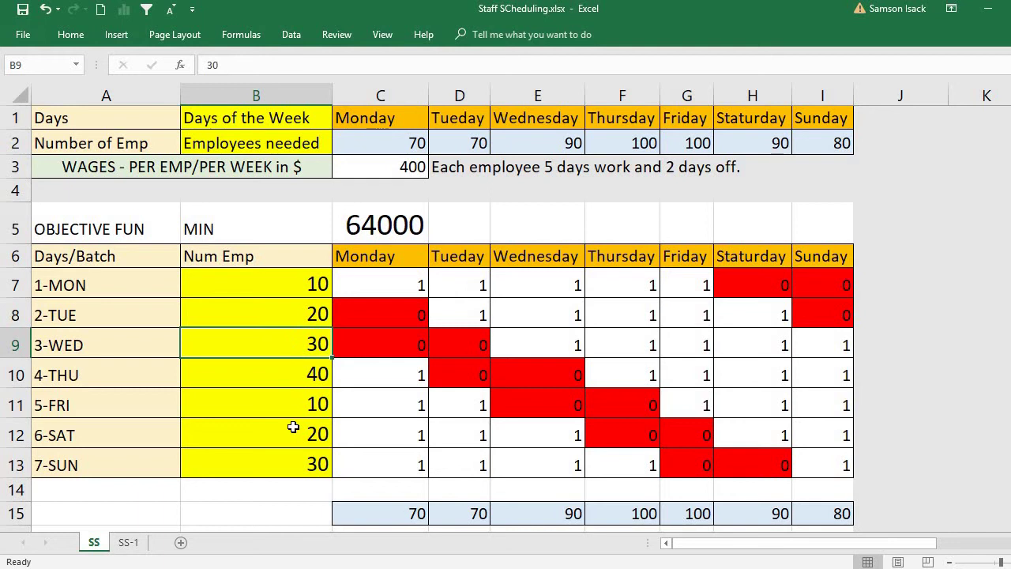
pyautogui.click(286, 294)
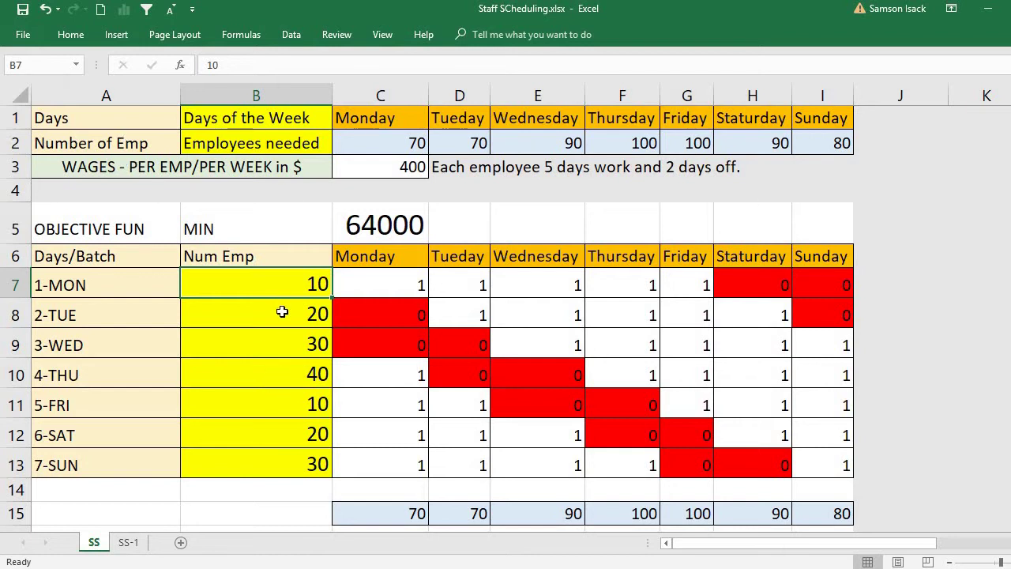
pyautogui.moveTo(294, 285); pyautogui.dragTo(303, 455)
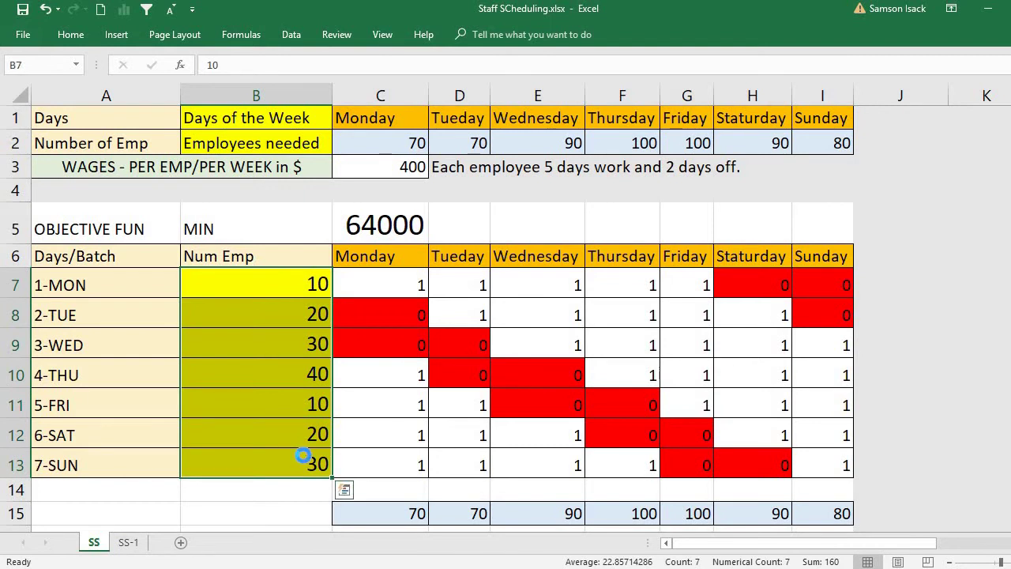
pyautogui.press('Delete')
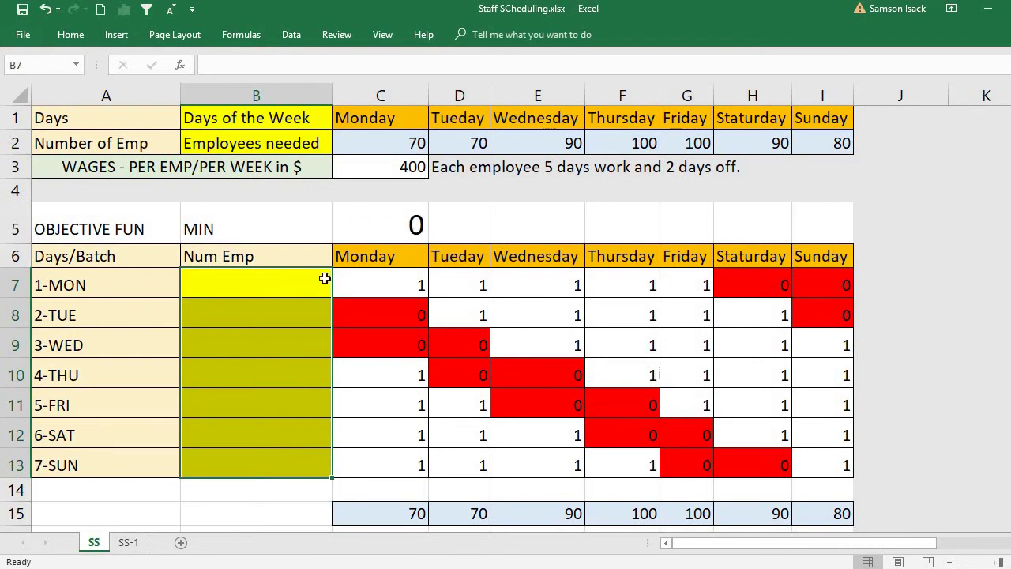
pyautogui.click(268, 289)
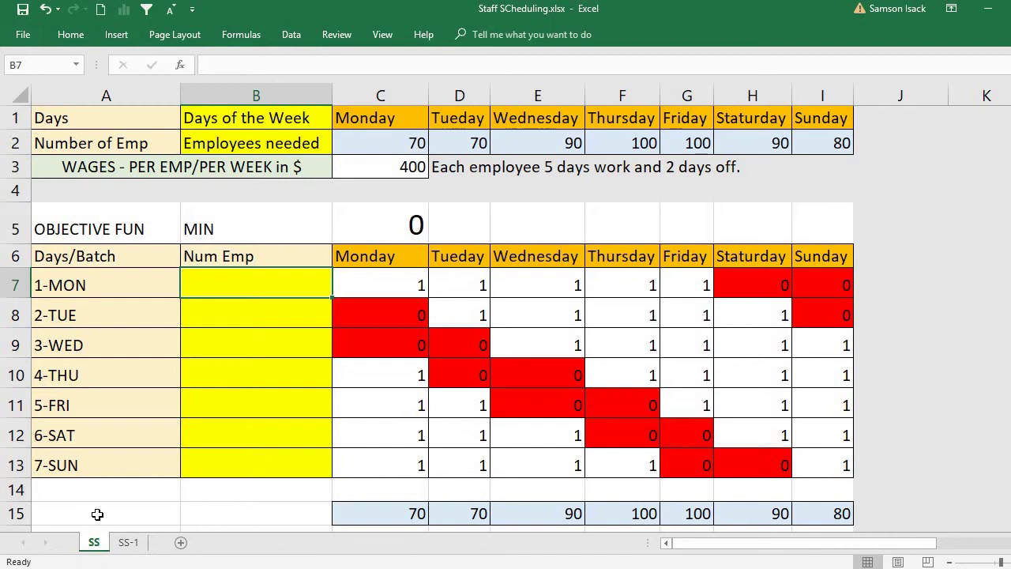
pyautogui.click(97, 514)
pyautogui.write('CO')
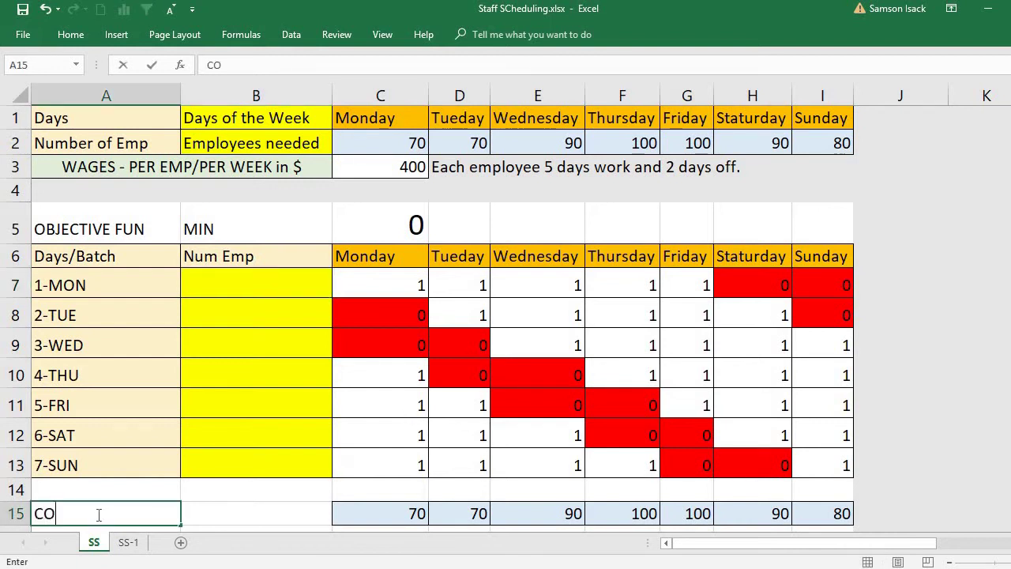
pyautogui.write('NSTRA')
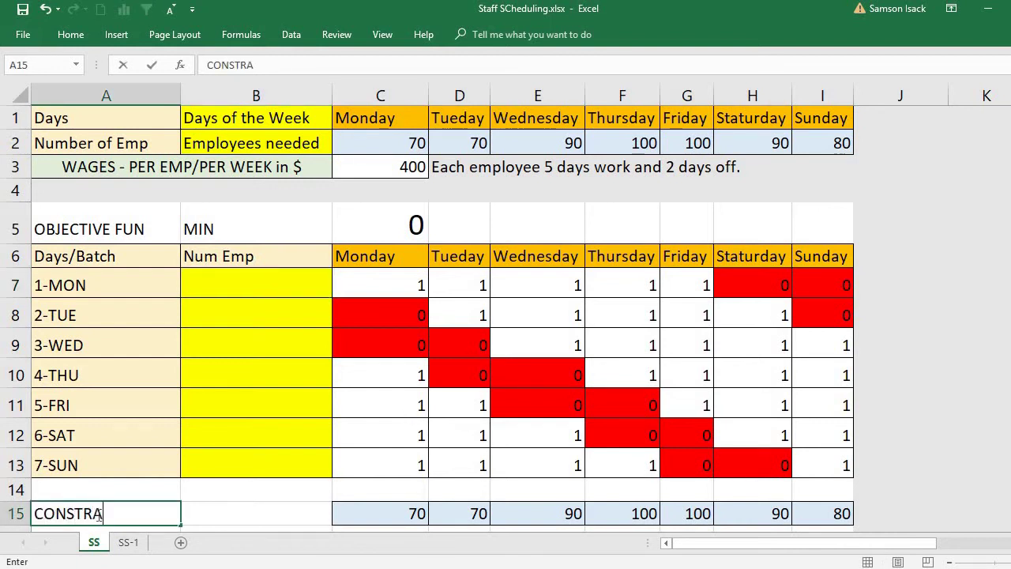
pyautogui.write('INT')
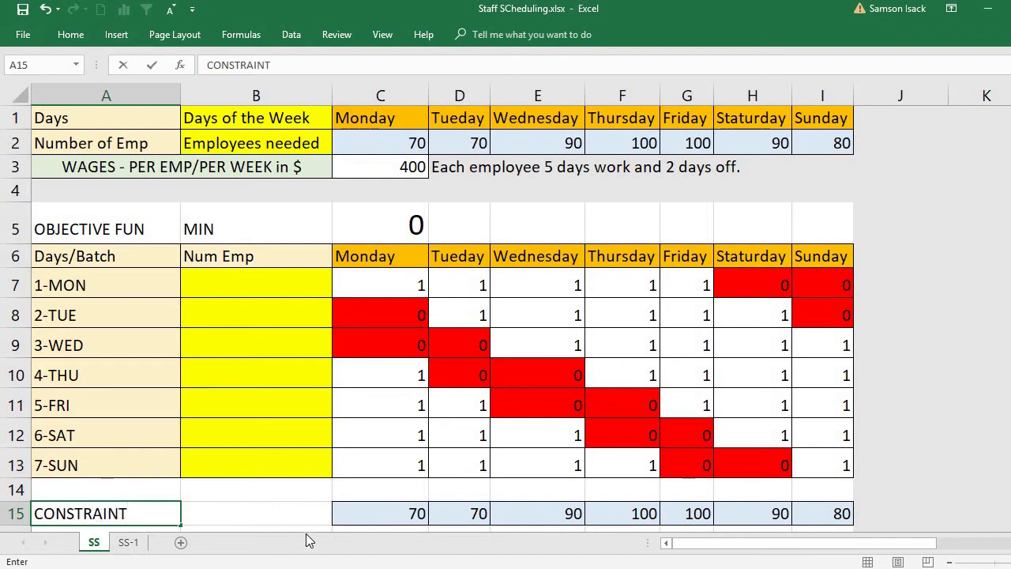
pyautogui.click(338, 507)
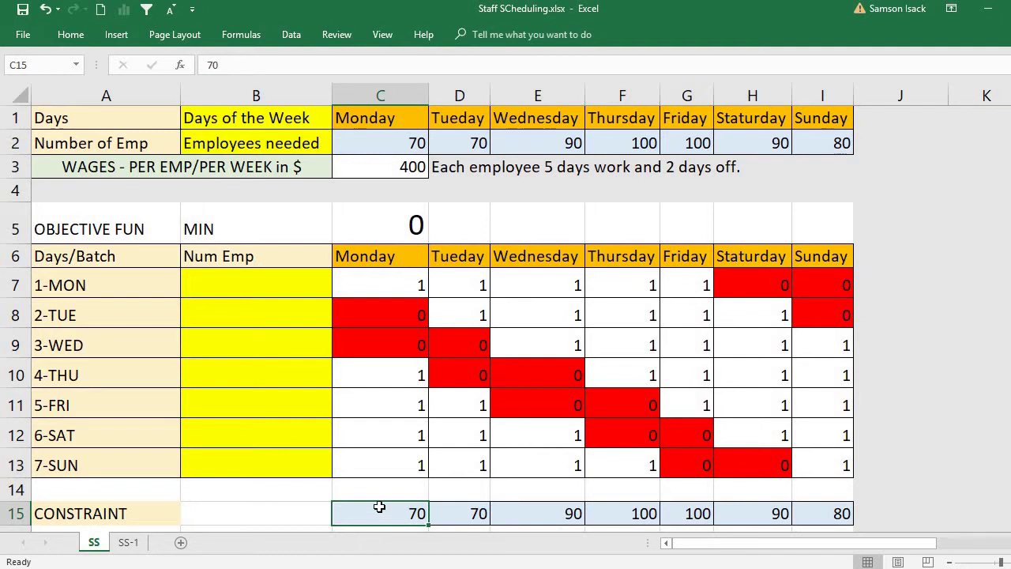
pyautogui.click(472, 505)
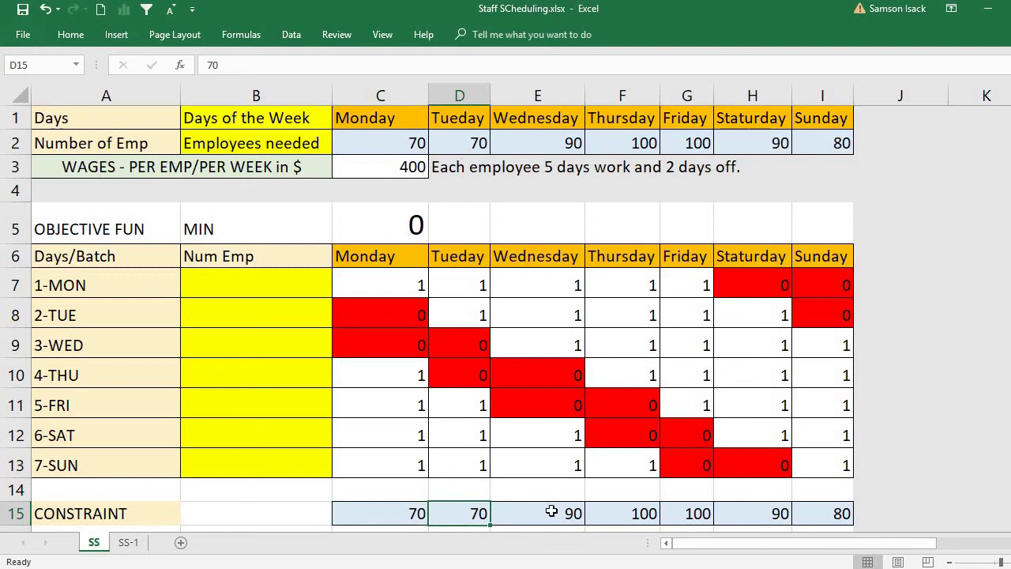
pyautogui.click(545, 517)
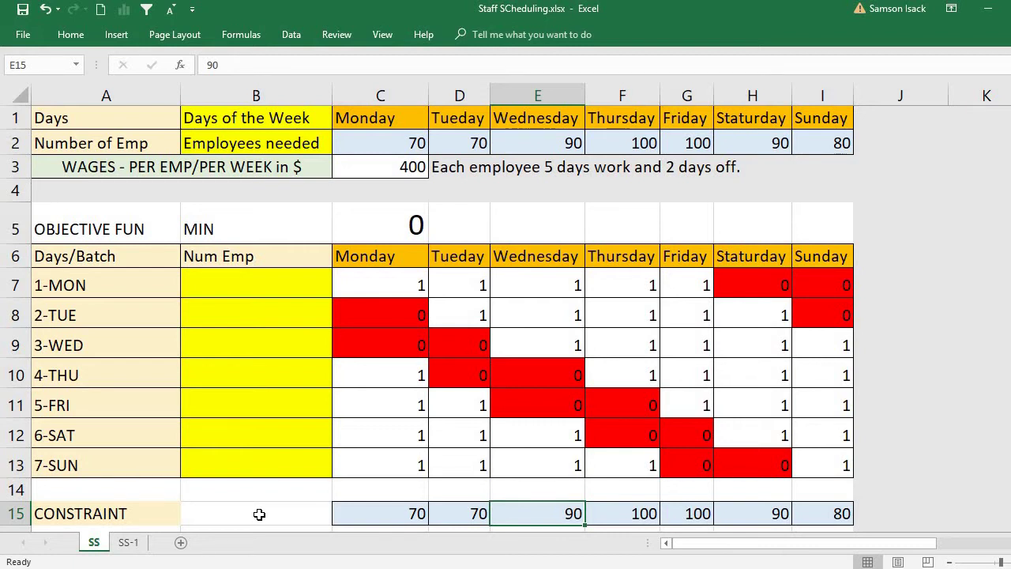
pyautogui.click(372, 516)
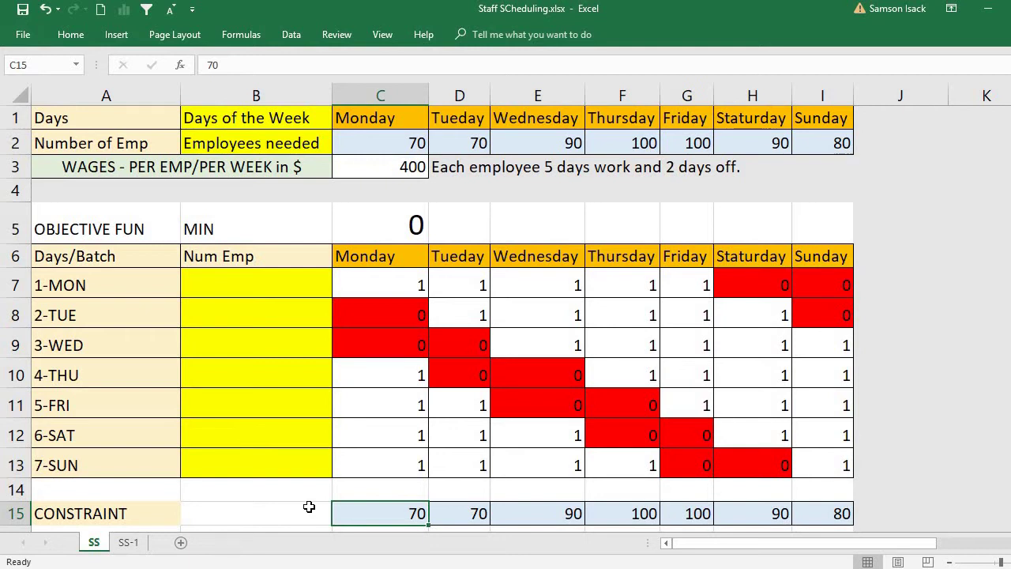
pyautogui.click(395, 228)
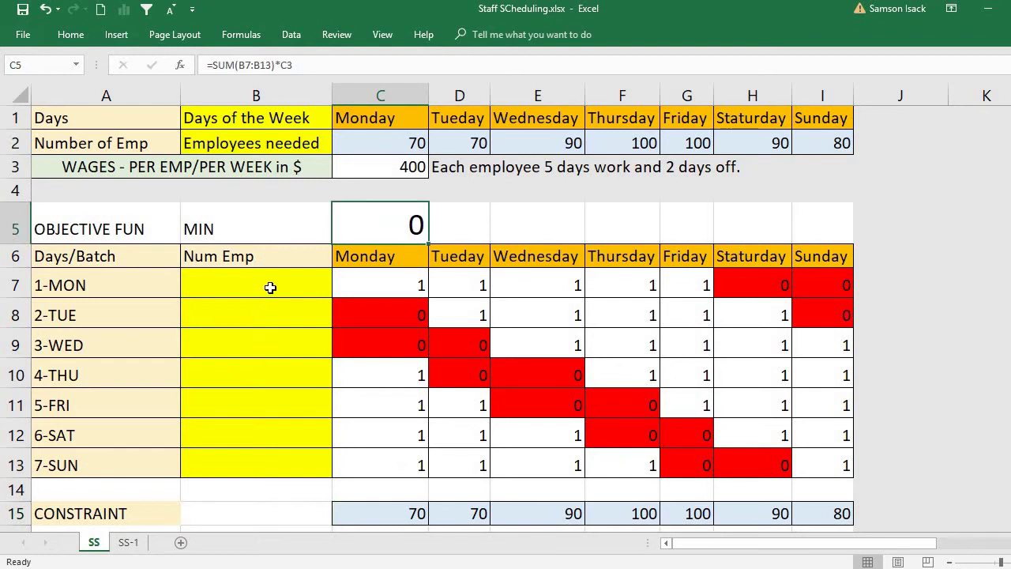
pyautogui.moveTo(269, 287); pyautogui.dragTo(275, 462)
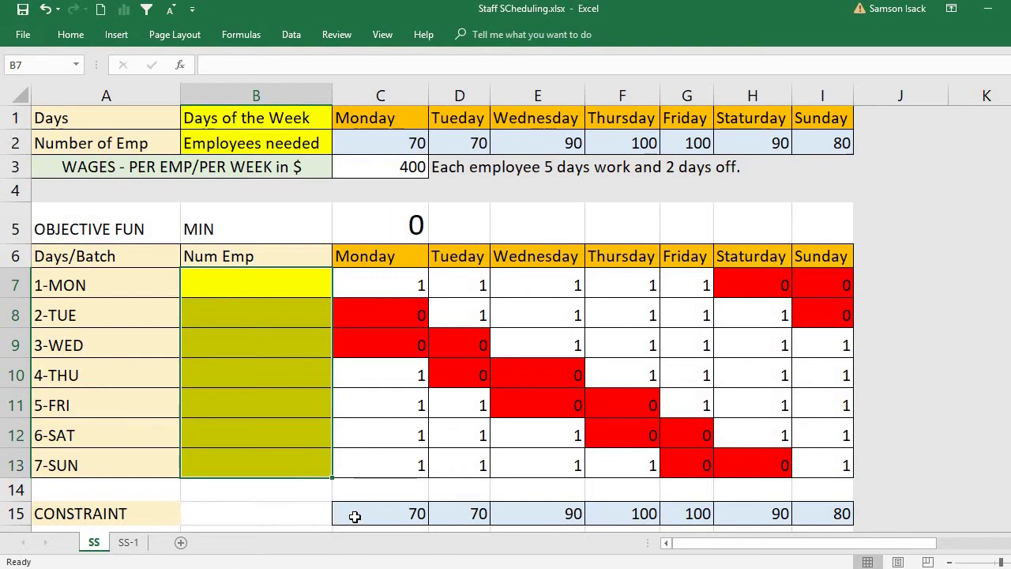
# Step: Add a new sheet with headings 'ARRAY 1' in A2 and 'ARRAY 2' in B2
pyautogui.click(181, 542)
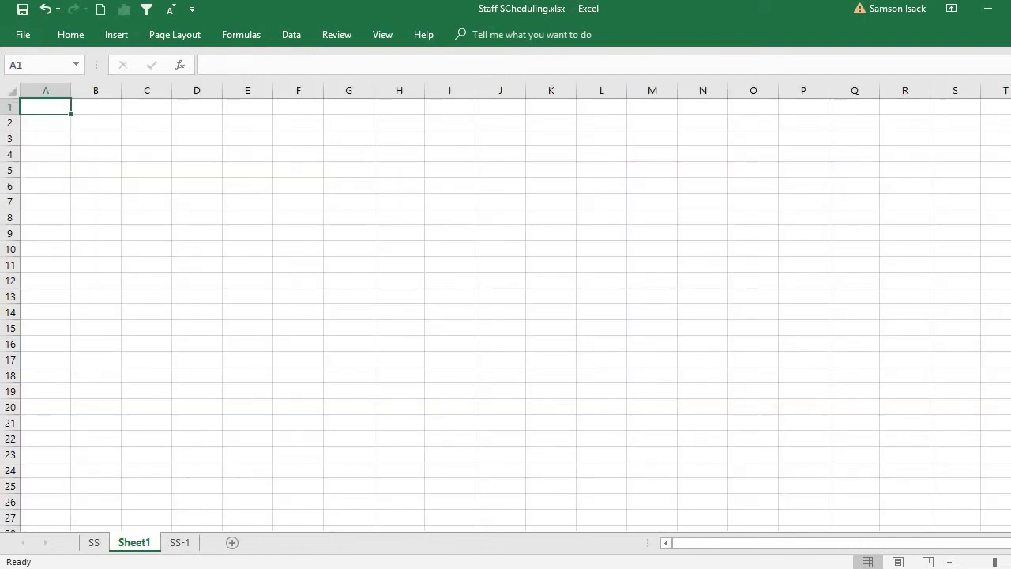
pyautogui.scroll(7, 506, 308)
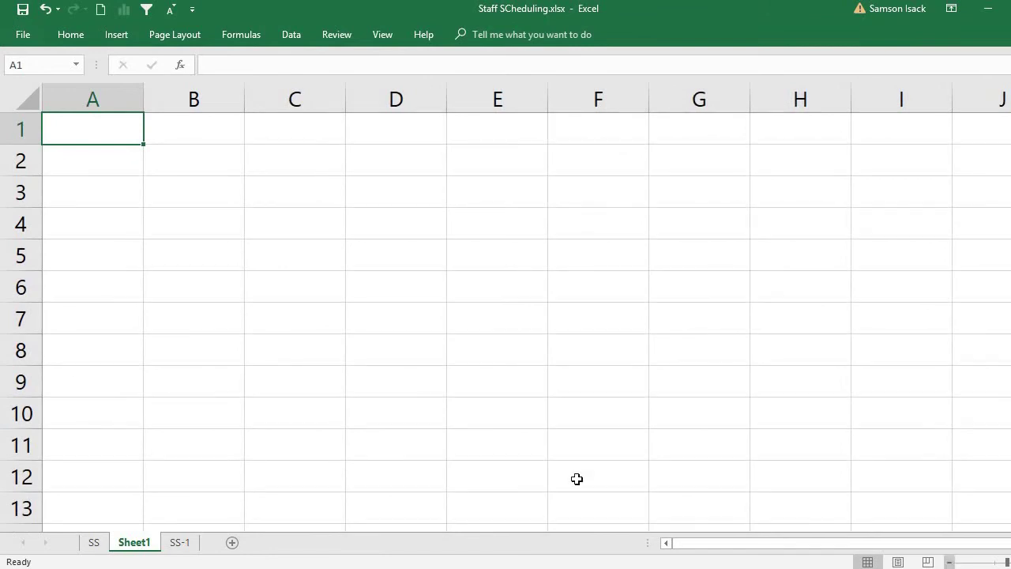
pyautogui.click(125, 159)
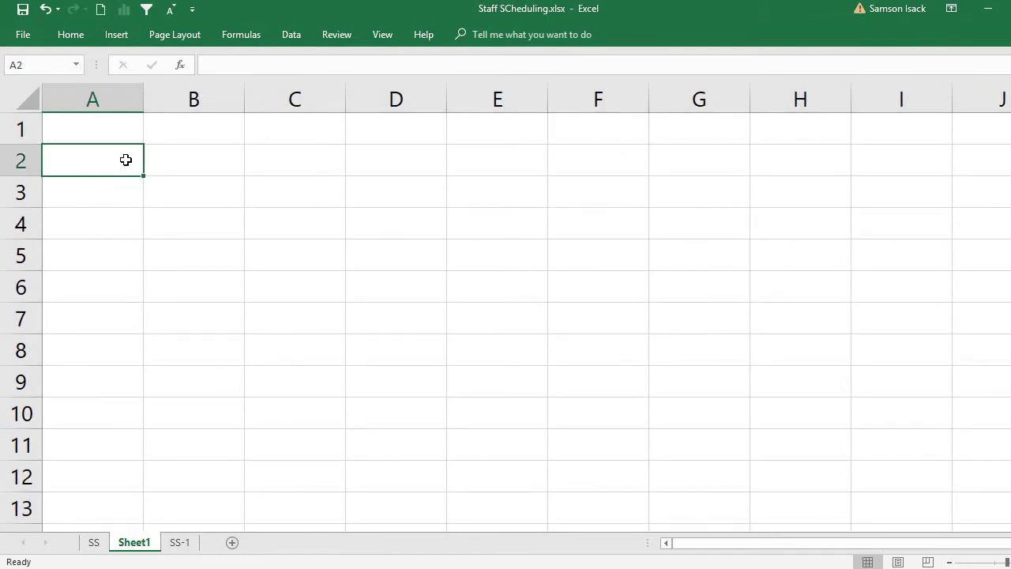
pyautogui.write('ARRAY')
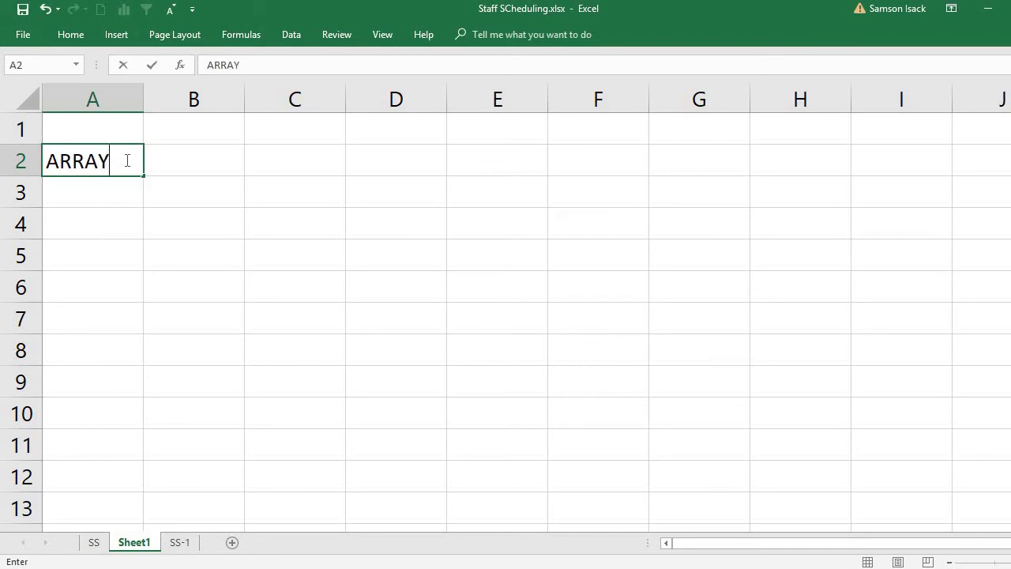
pyautogui.write(' 1')
pyautogui.click(209, 162)
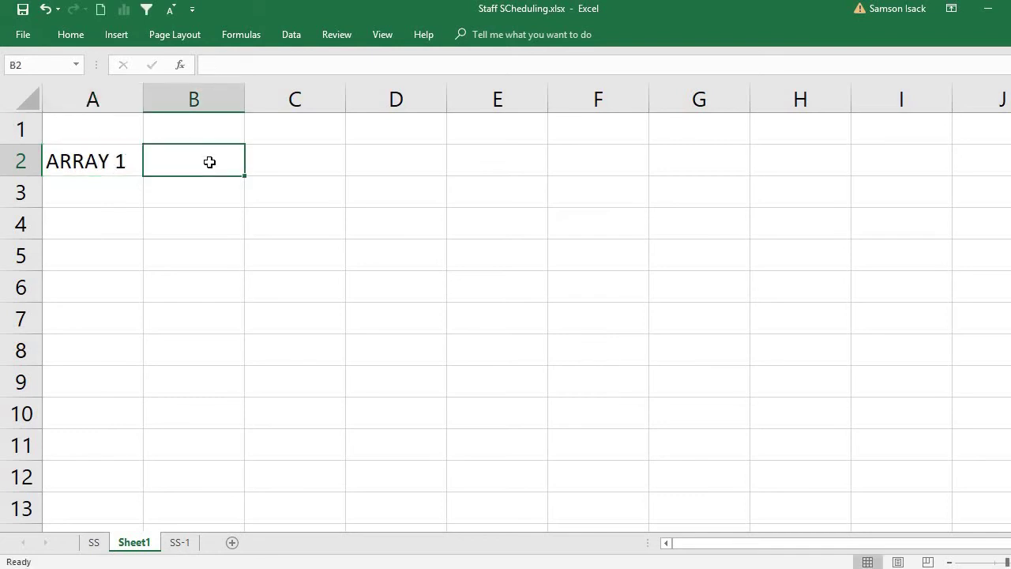
pyautogui.write('ARRAY')
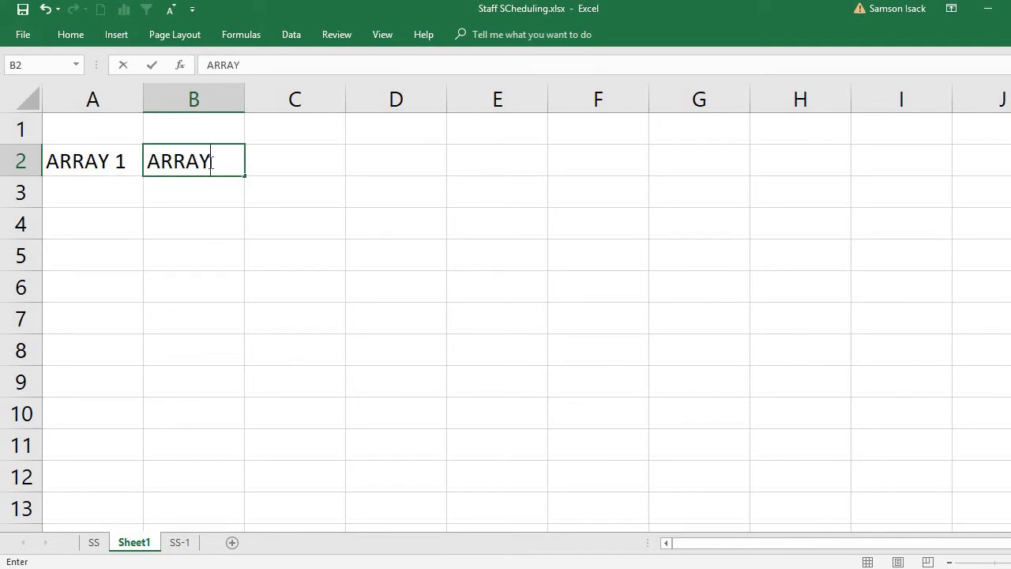
pyautogui.write(' 2')
pyautogui.press('Return')
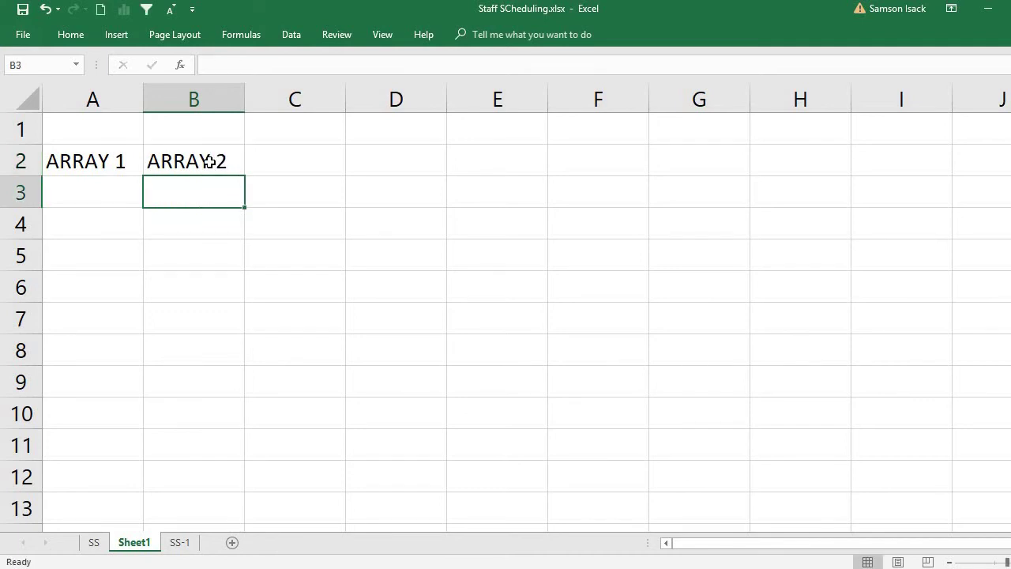
# Step: Enter 1, 2, 3 under ARRAY 1 in A3:A5
pyautogui.click(109, 193)
pyautogui.write('1')
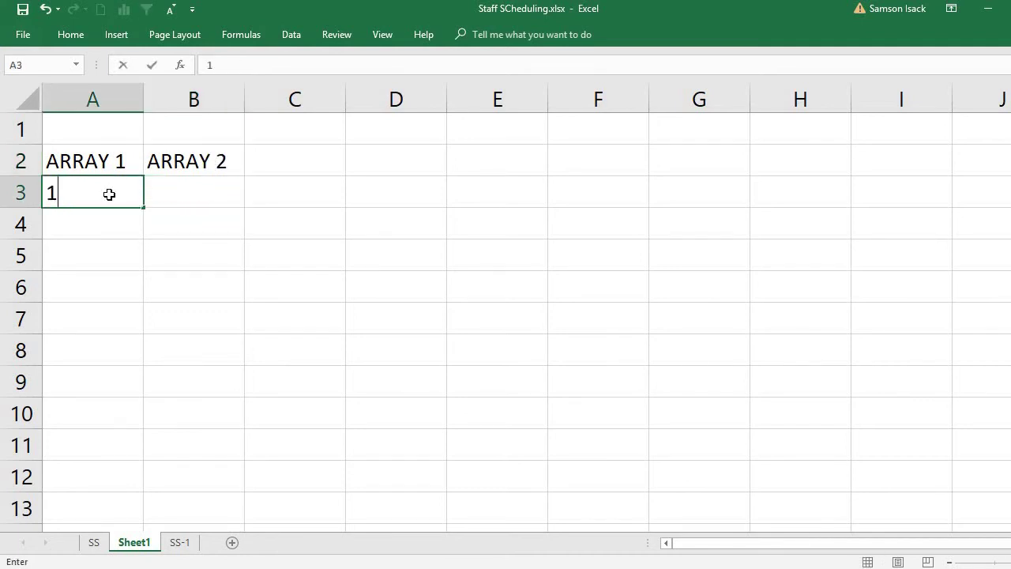
pyautogui.press('Return')
pyautogui.write('2')
pyautogui.press('Return')
pyautogui.write('3')
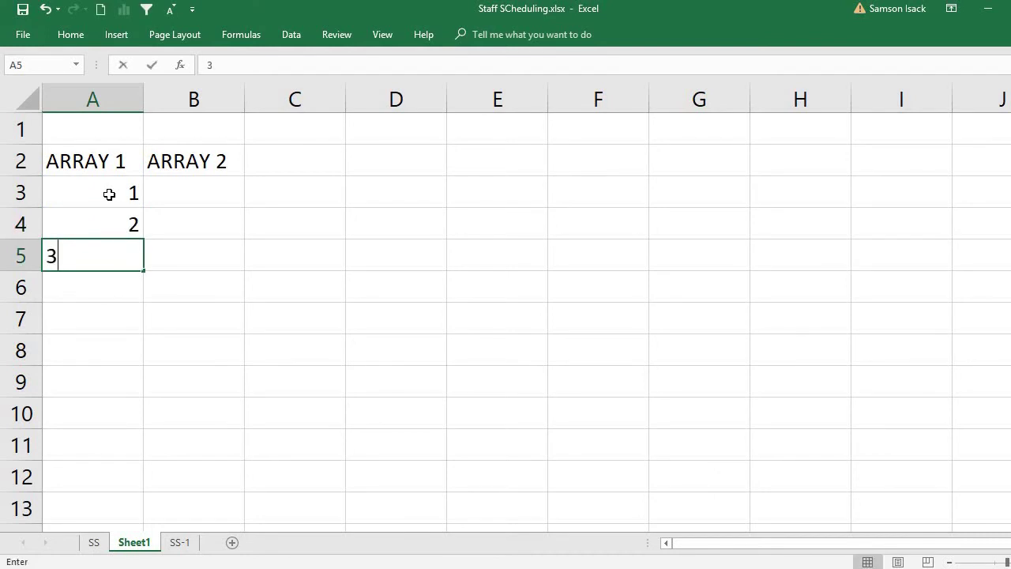
pyautogui.press('Return')
# Step: Enter 10, 12, 13 under ARRAY 2 in B3:B5
pyautogui.click(184, 198)
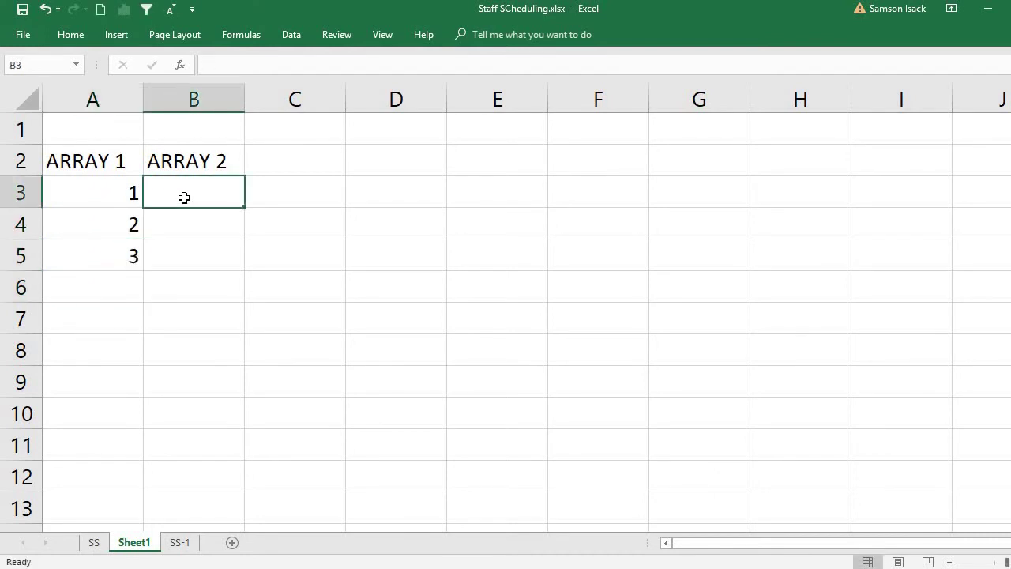
pyautogui.write('10')
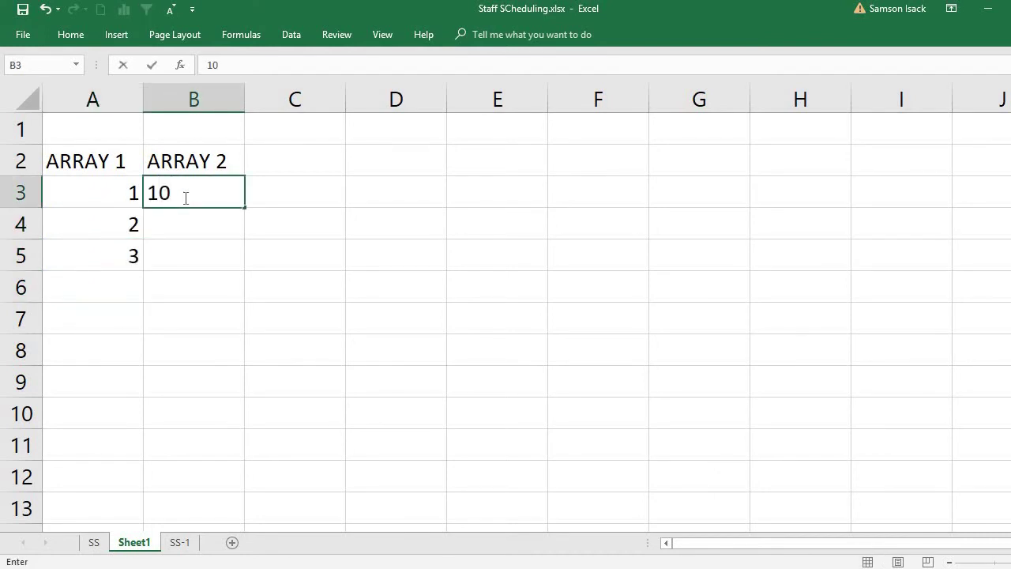
pyautogui.press('Return')
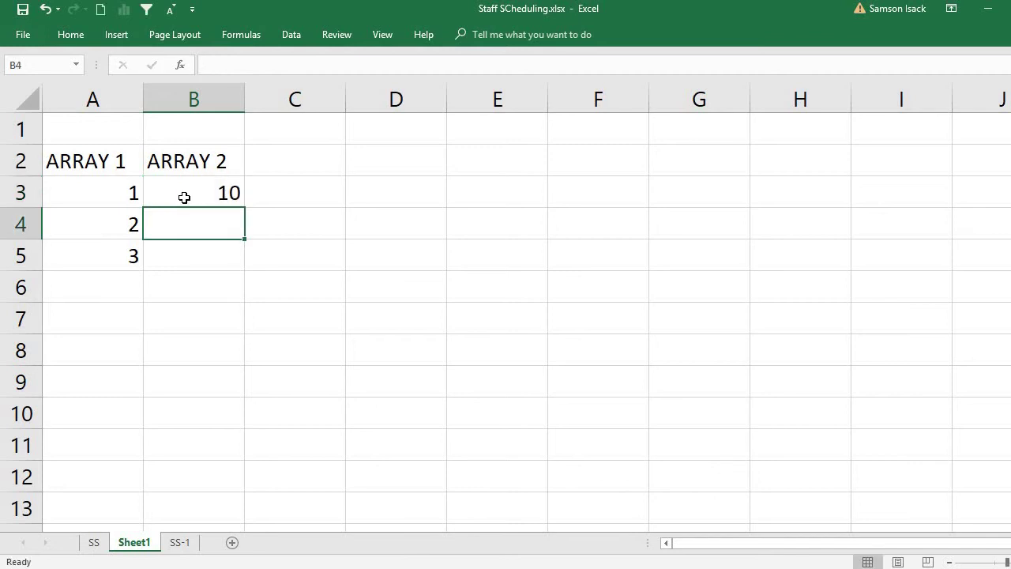
pyautogui.write('12')
pyautogui.press('Return')
pyautogui.write('13')
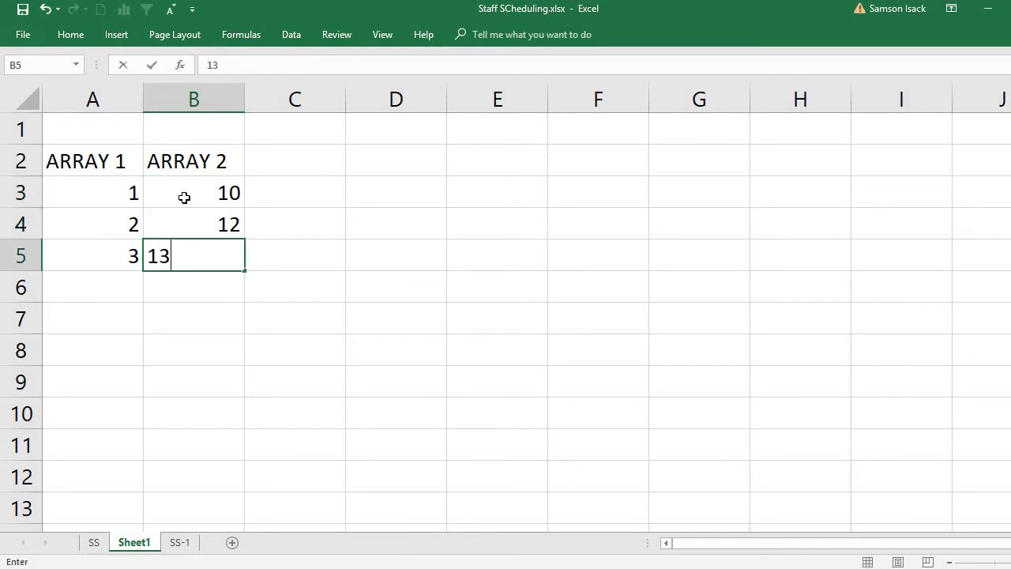
pyautogui.press('Return')
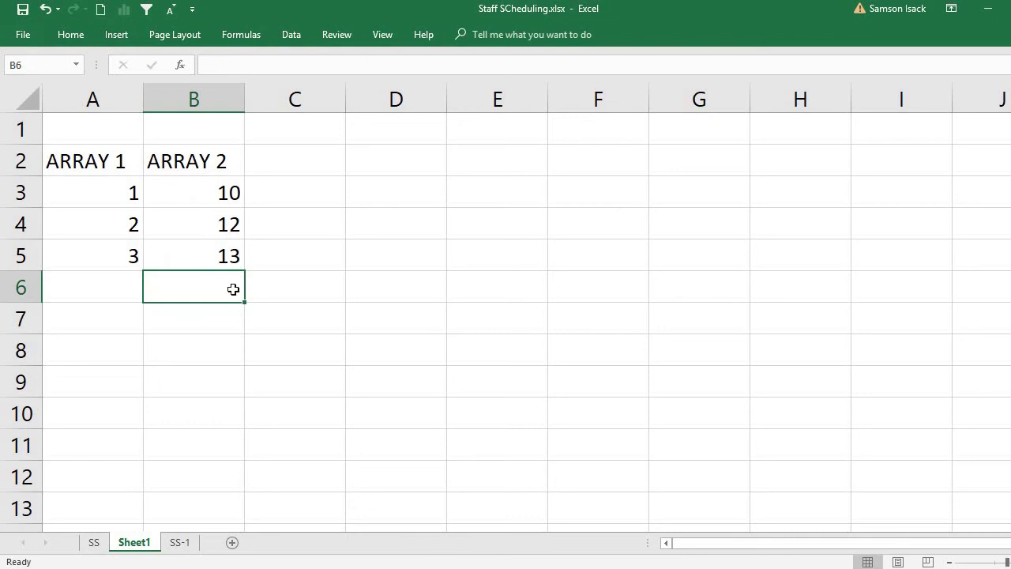
# Step: Discard the stray formula in B6 and enter =A3*B3 in C3, giving 10
pyautogui.write('=')
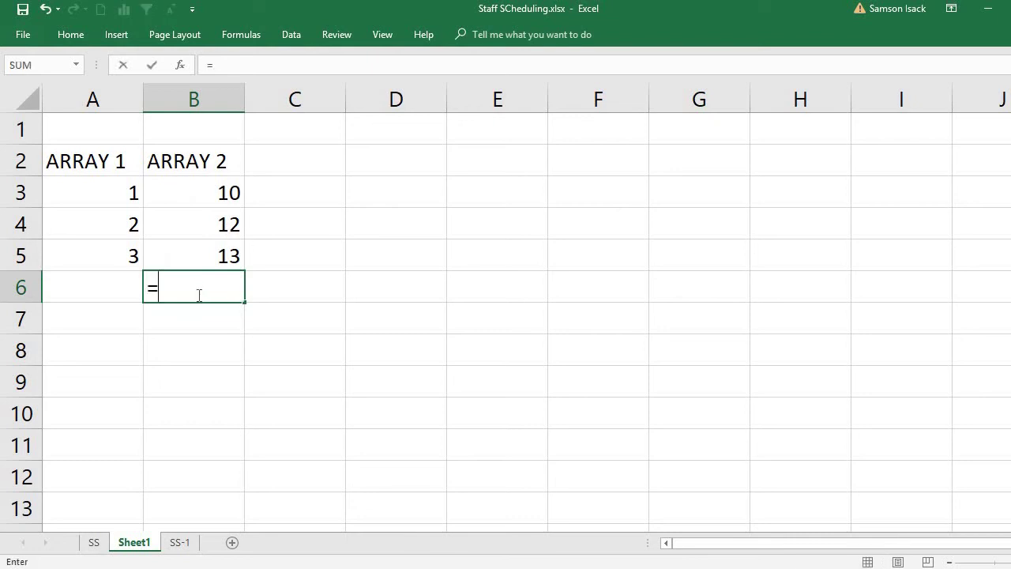
pyautogui.click(121, 194)
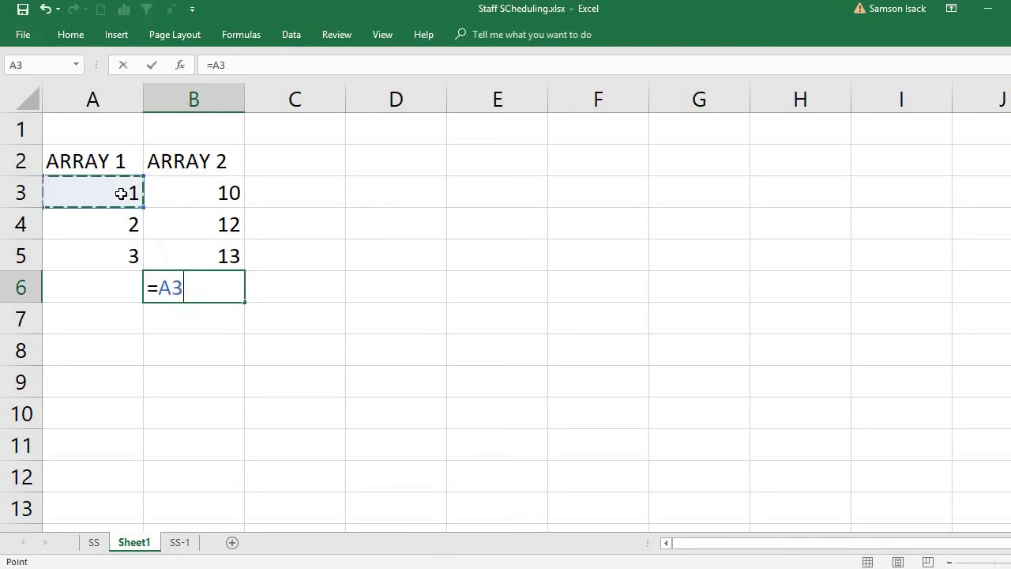
pyautogui.press('BackSpace')
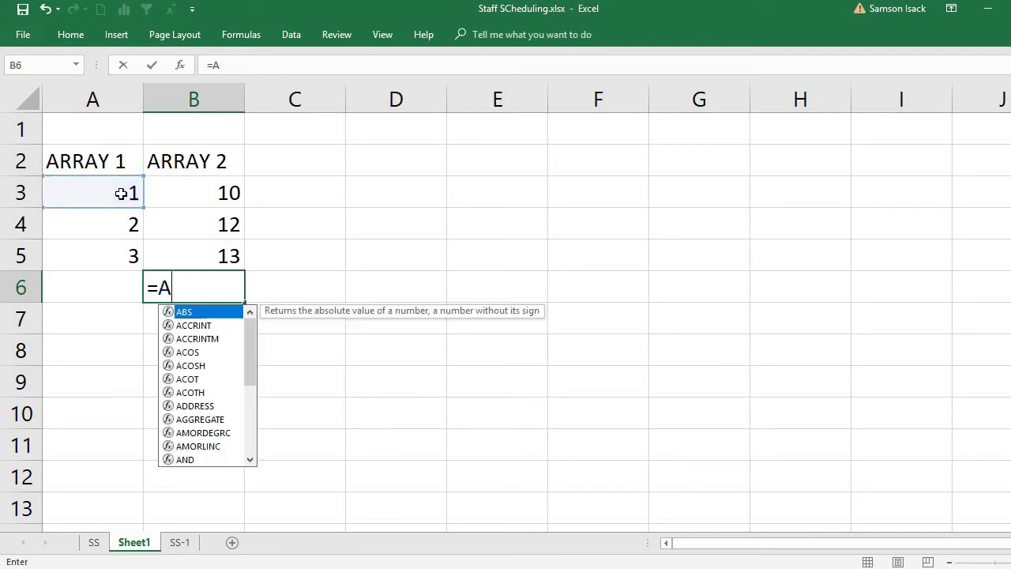
pyautogui.press('BackSpace')
pyautogui.press('BackSpace')
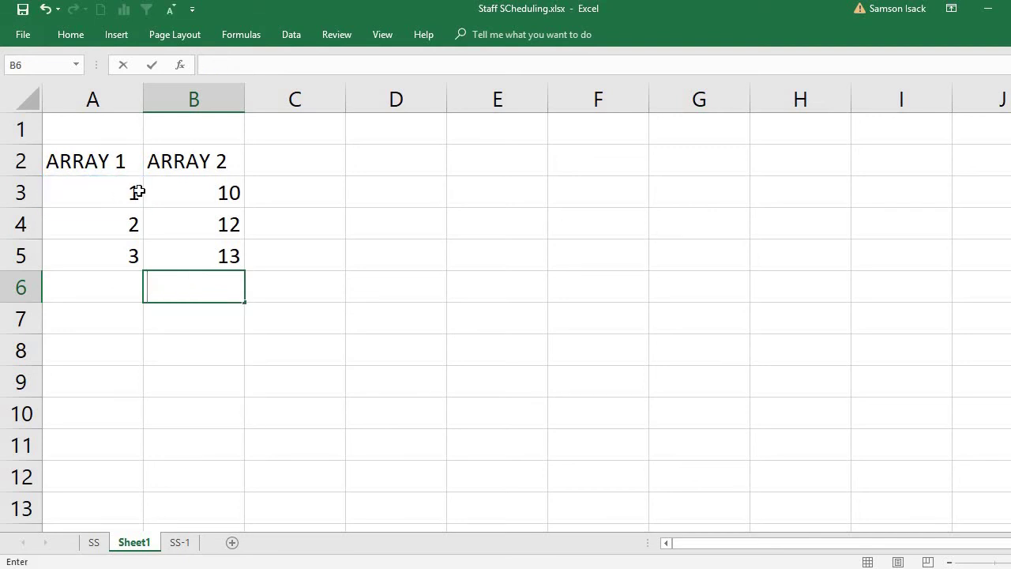
pyautogui.click(301, 189)
pyautogui.write('=')
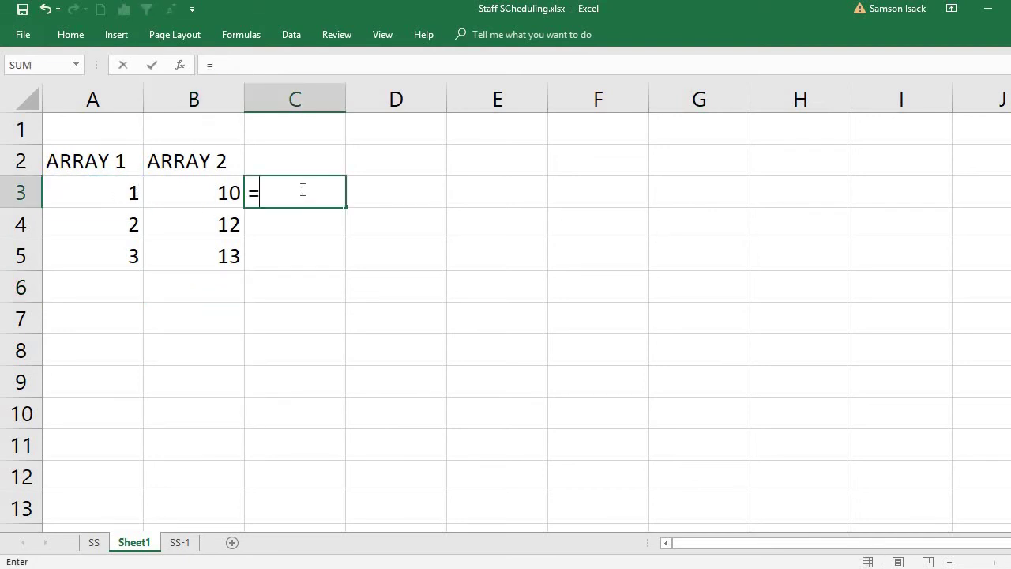
pyautogui.click(106, 195)
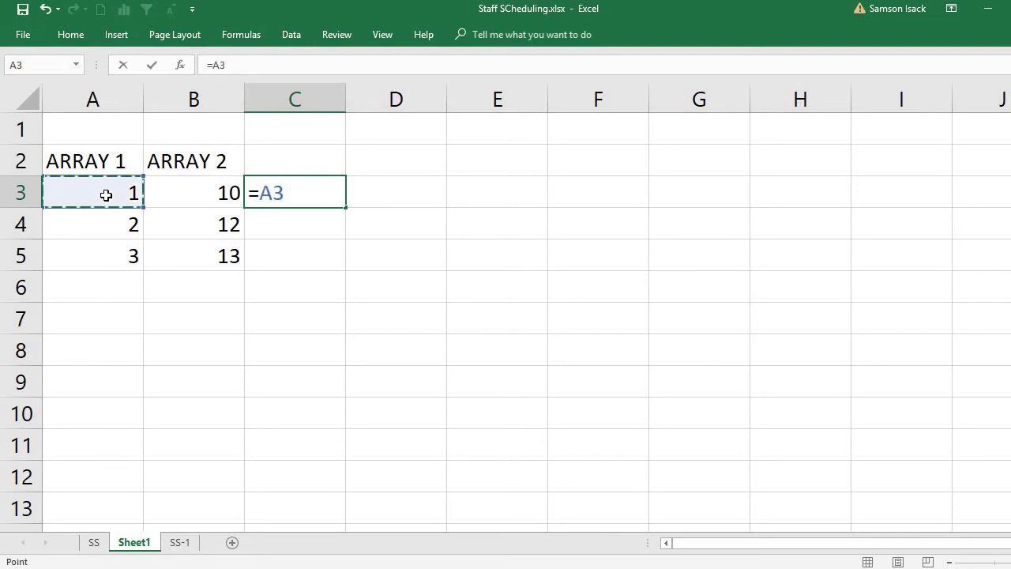
pyautogui.write('*')
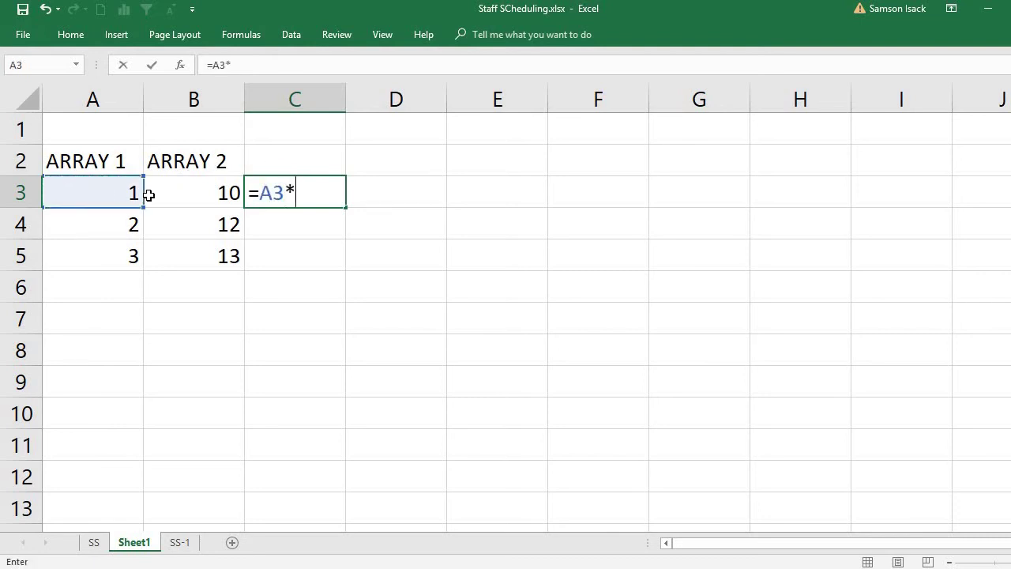
pyautogui.click(209, 190)
pyautogui.press('Return')
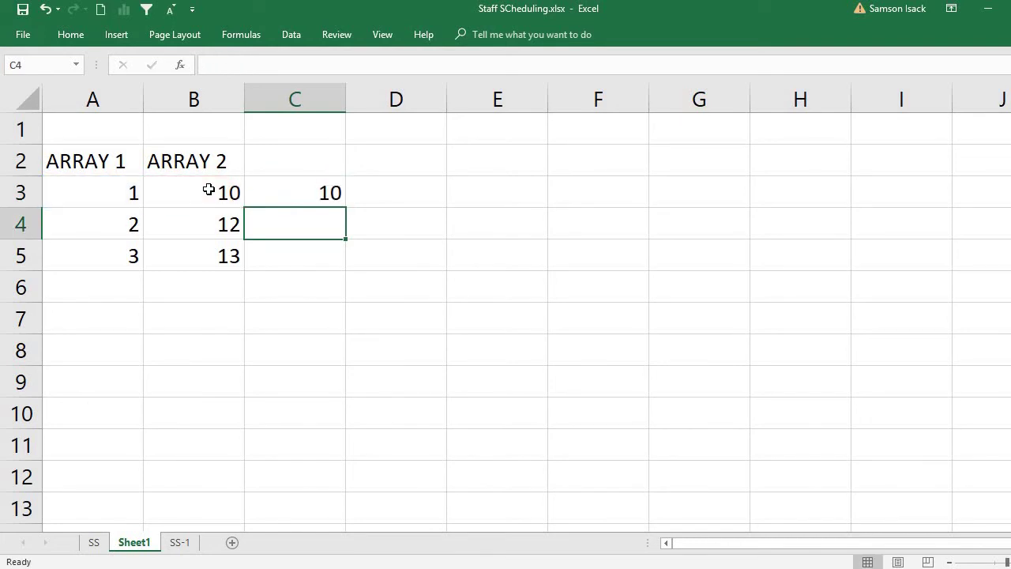
# Step: Enter =A4*B4 in C4 and =A5*B5 in C5, giving products 24 and 39
pyautogui.write('=')
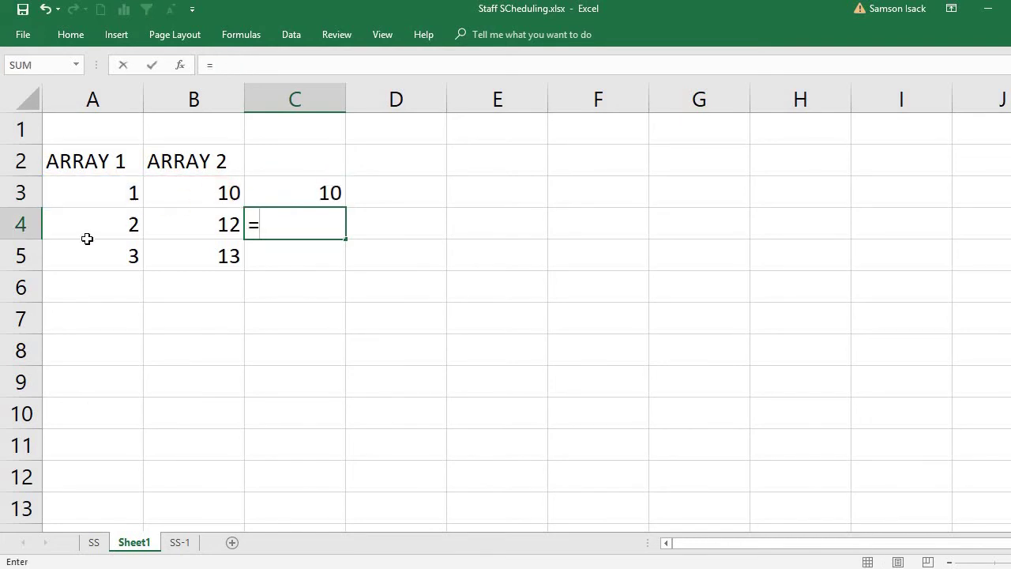
pyautogui.click(105, 222)
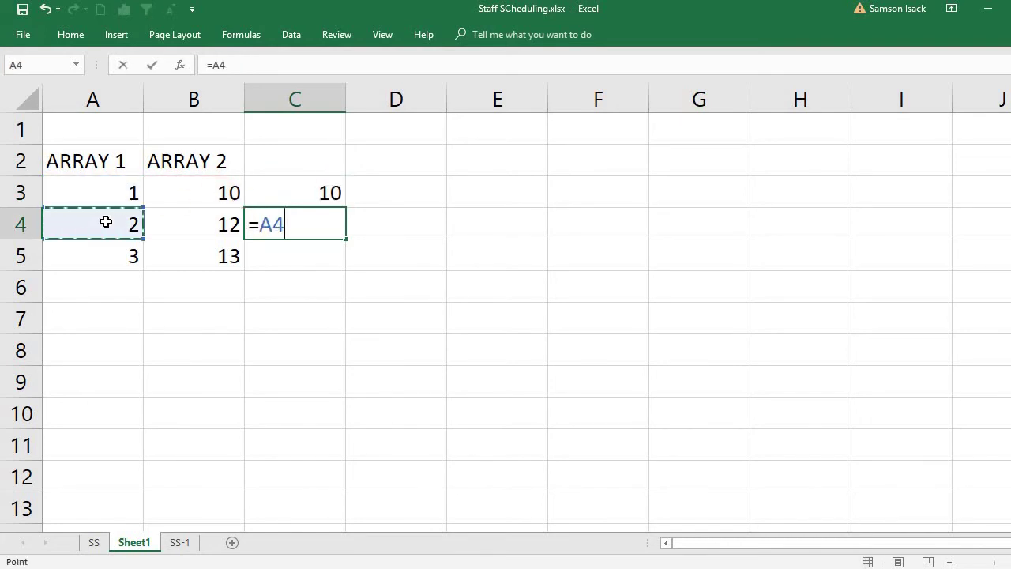
pyautogui.write('*')
pyautogui.click(203, 224)
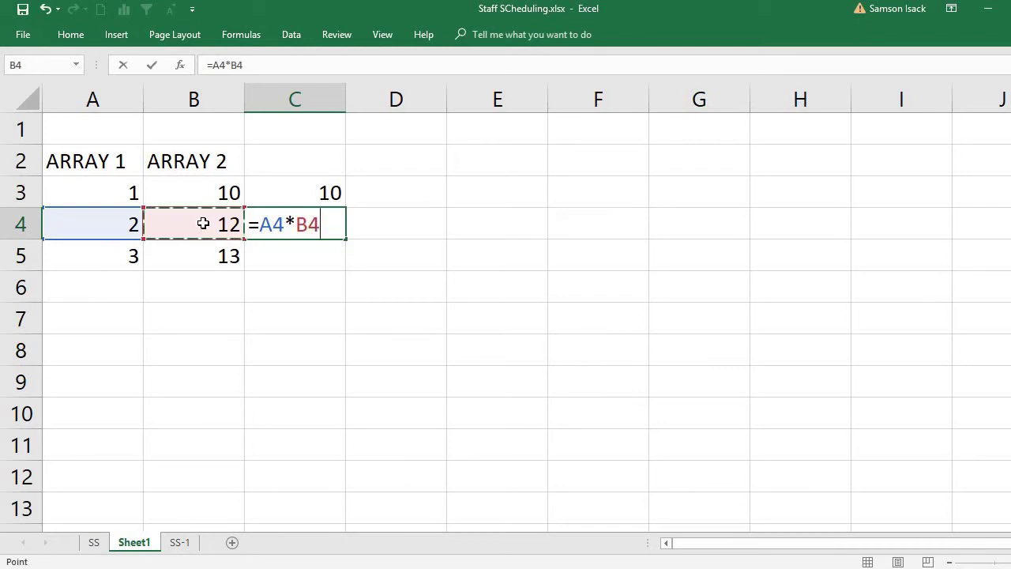
pyautogui.press('Return')
pyautogui.write('=')
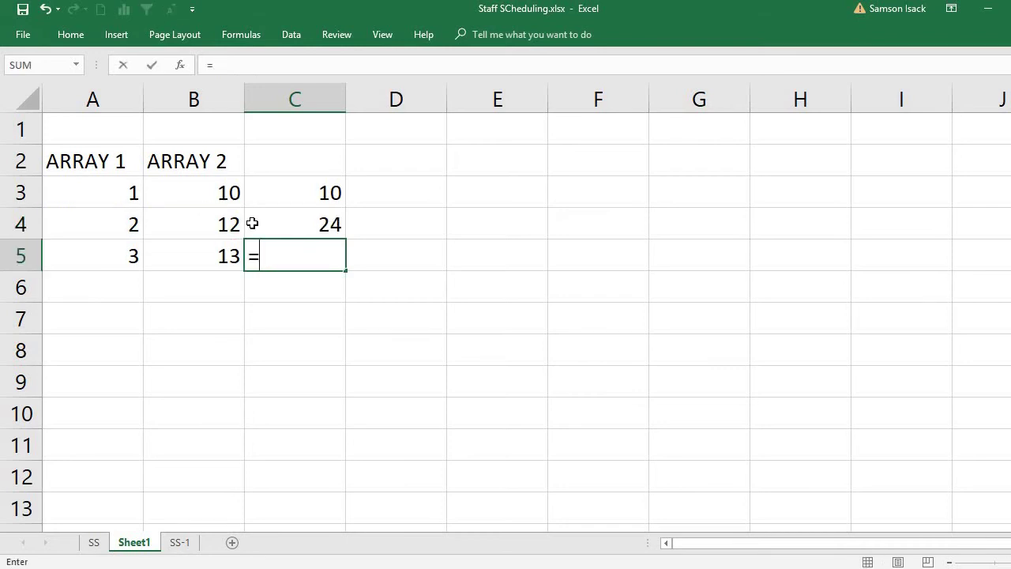
pyautogui.click(98, 252)
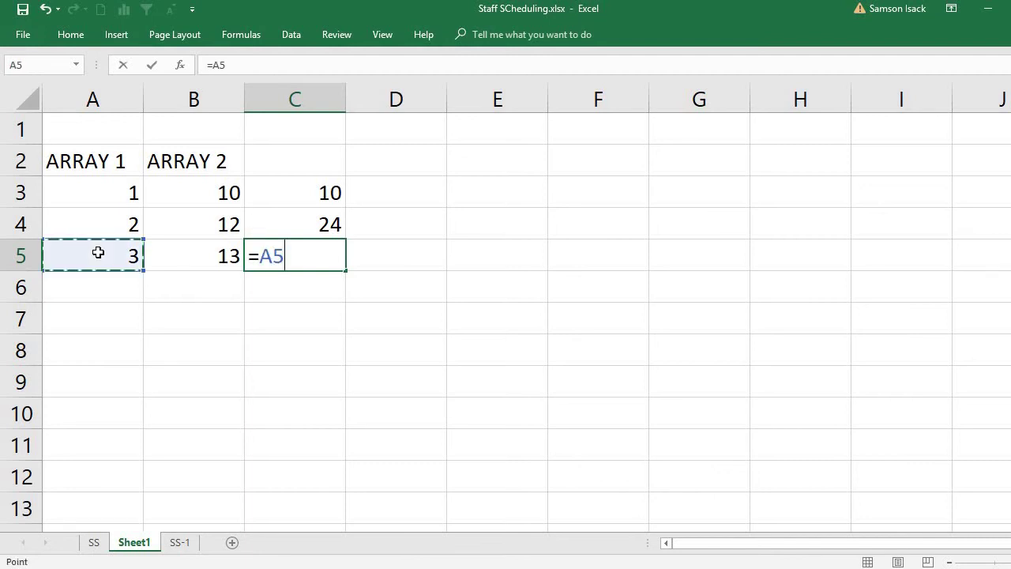
pyautogui.write('*')
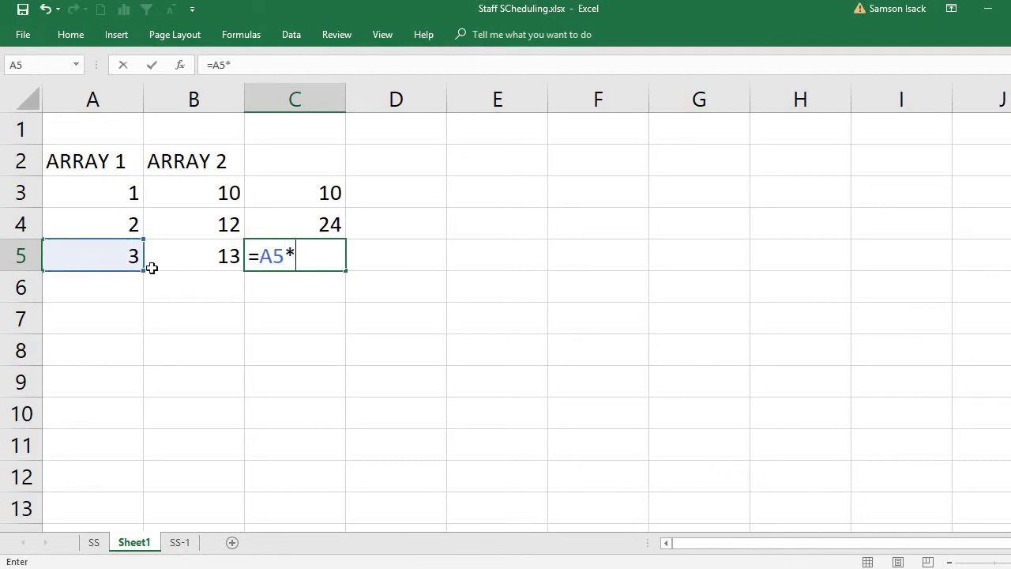
pyautogui.click(212, 252)
pyautogui.press('Return')
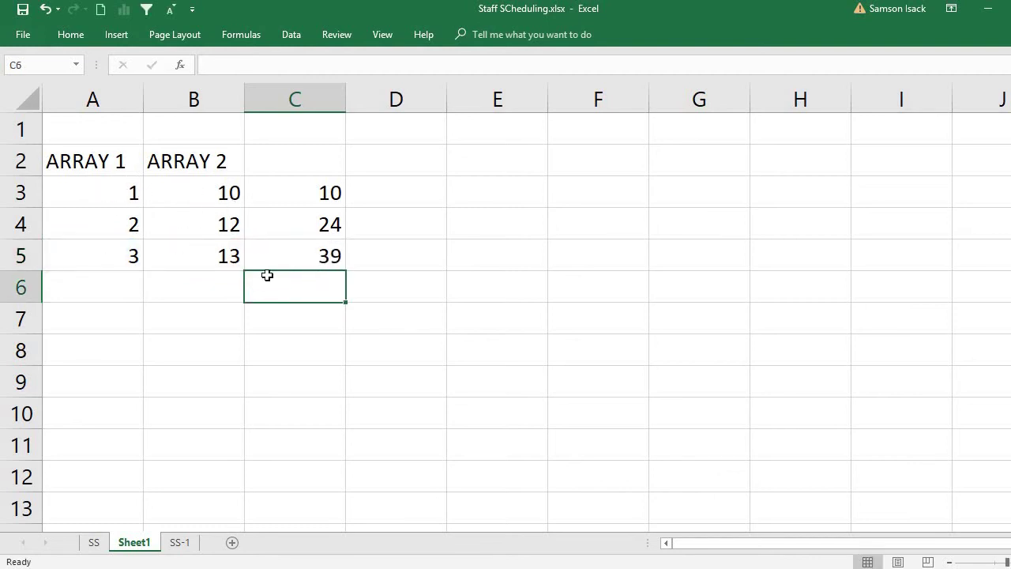
# Step: Total the products in C6 with =SUM(C3:C5), giving 73
pyautogui.write('=')
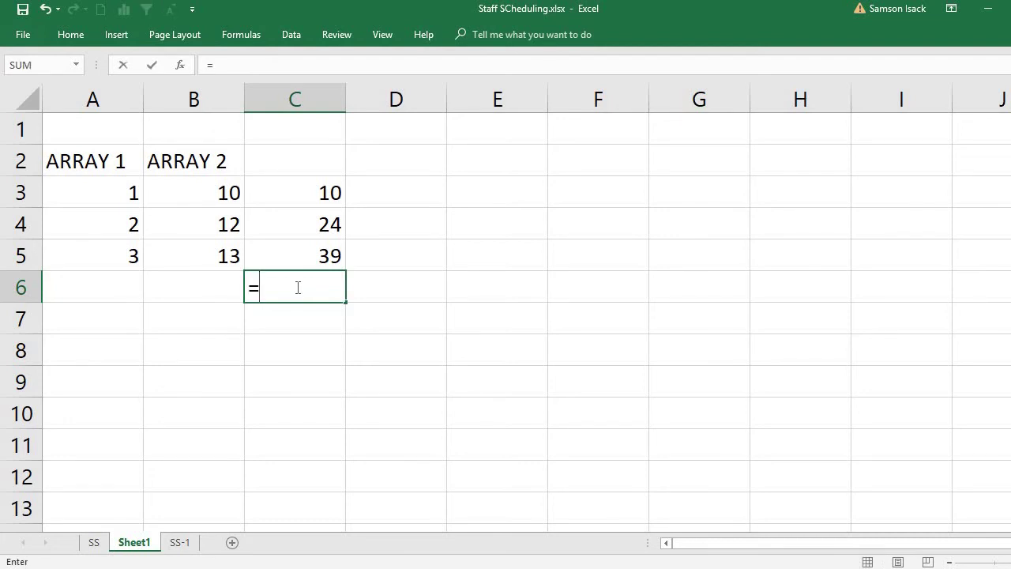
pyautogui.write('SUM(')
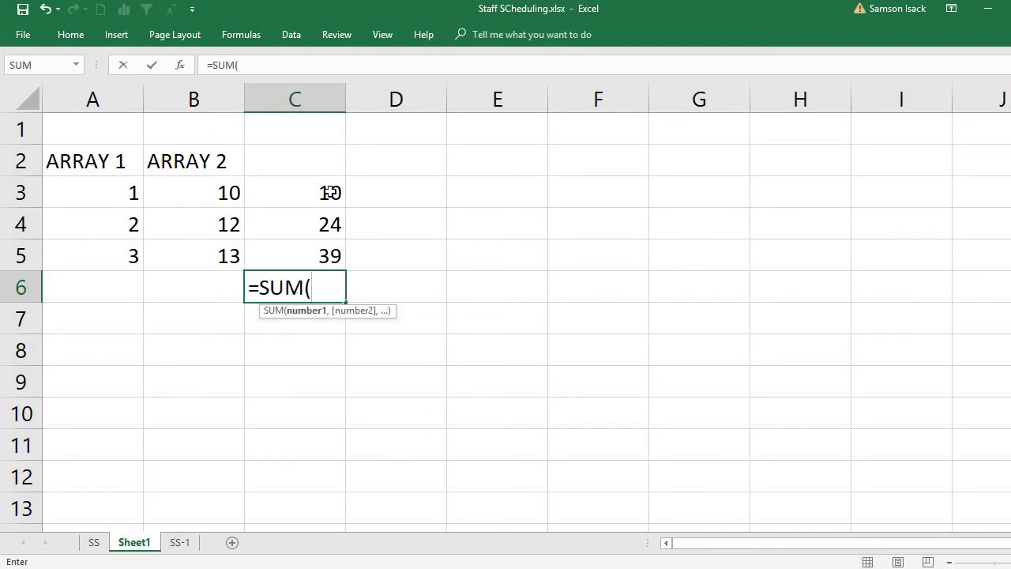
pyautogui.moveTo(331, 192); pyautogui.dragTo(331, 245)
pyautogui.write(')')
pyautogui.press('Return')
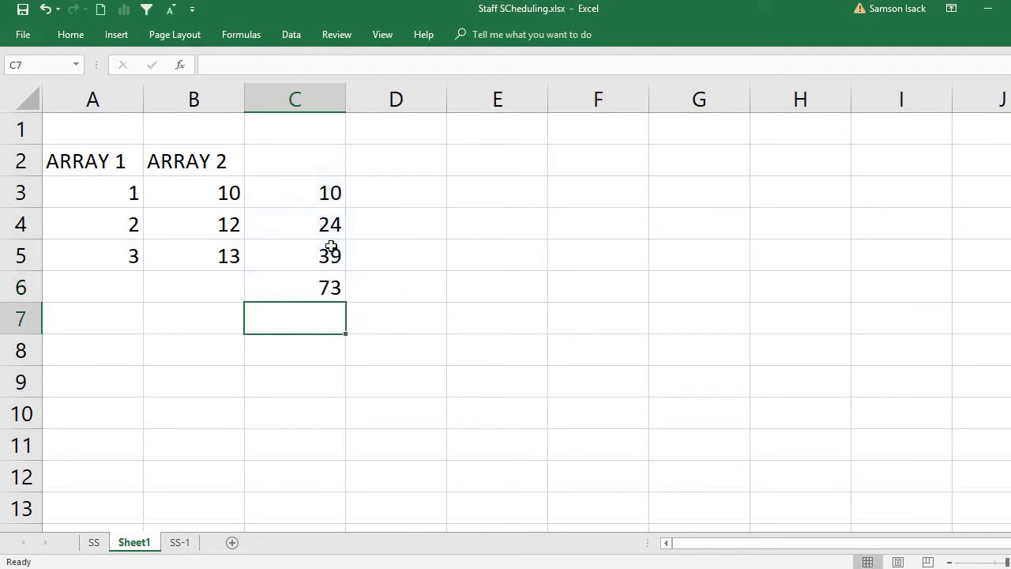
# Step: Compare the C6 total with arrays A3:A5 and B3:B5, then begin a SUMPRODUCT formula in C7
pyautogui.click(321, 279)
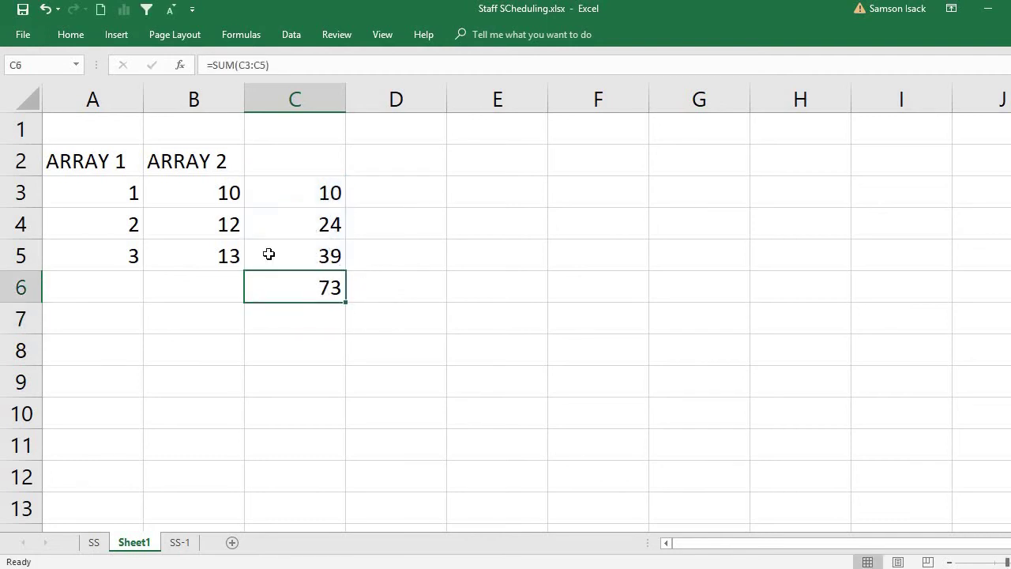
pyautogui.moveTo(112, 190); pyautogui.dragTo(117, 254)
pyautogui.moveTo(219, 192); pyautogui.dragTo(222, 255)
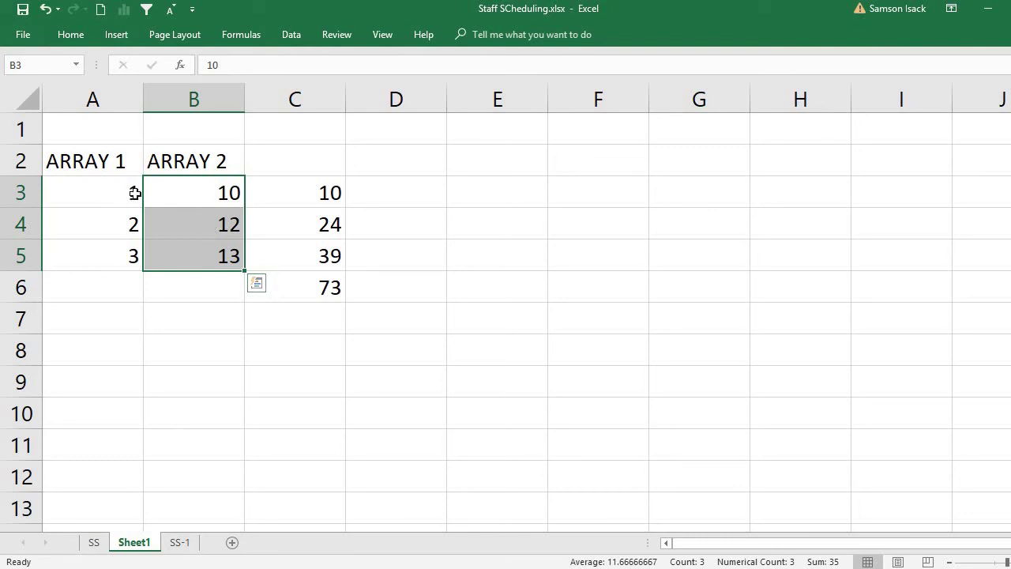
pyautogui.click(324, 280)
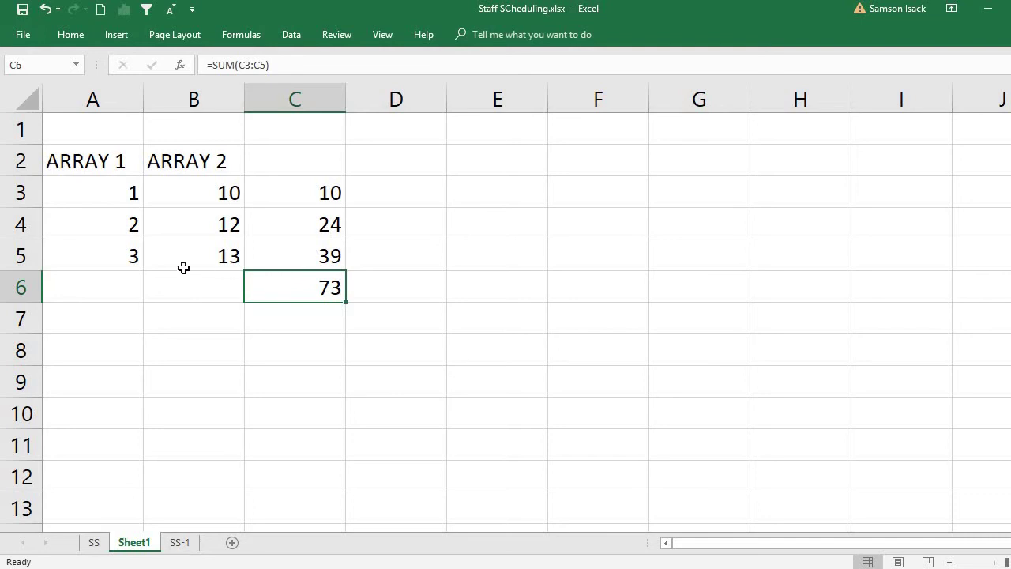
pyautogui.click(304, 317)
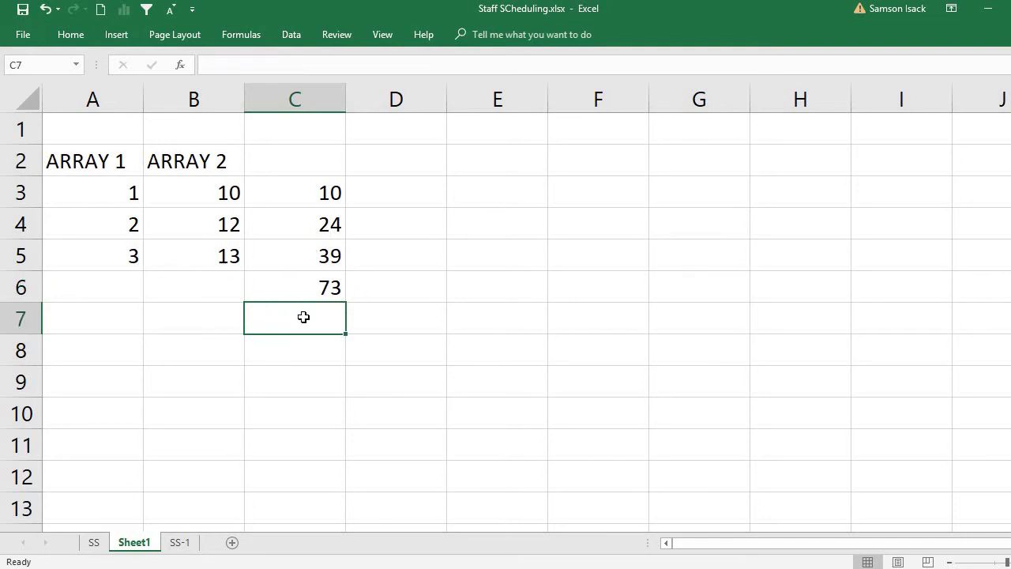
pyautogui.write('=SUM')
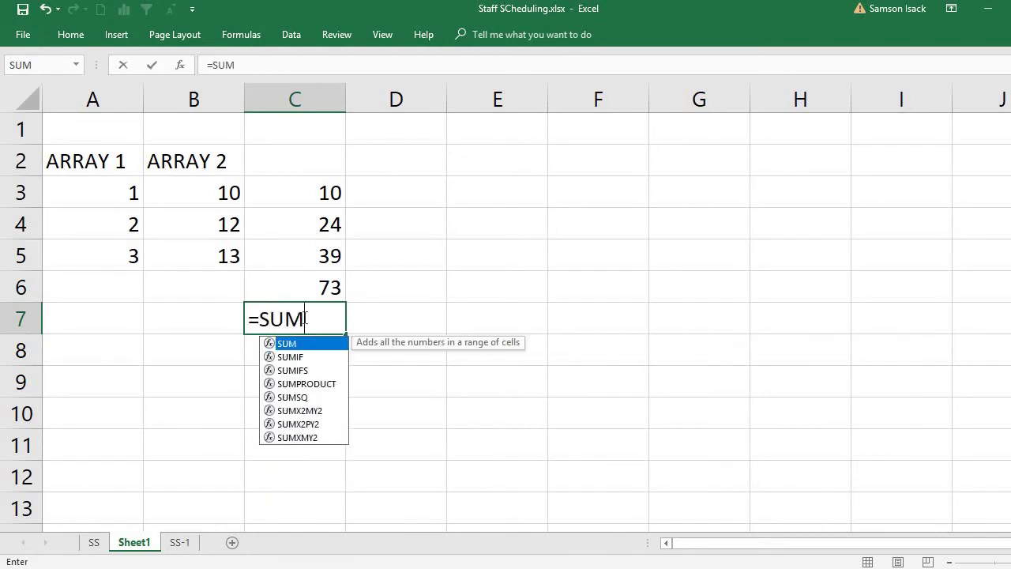
pyautogui.write('PRO')
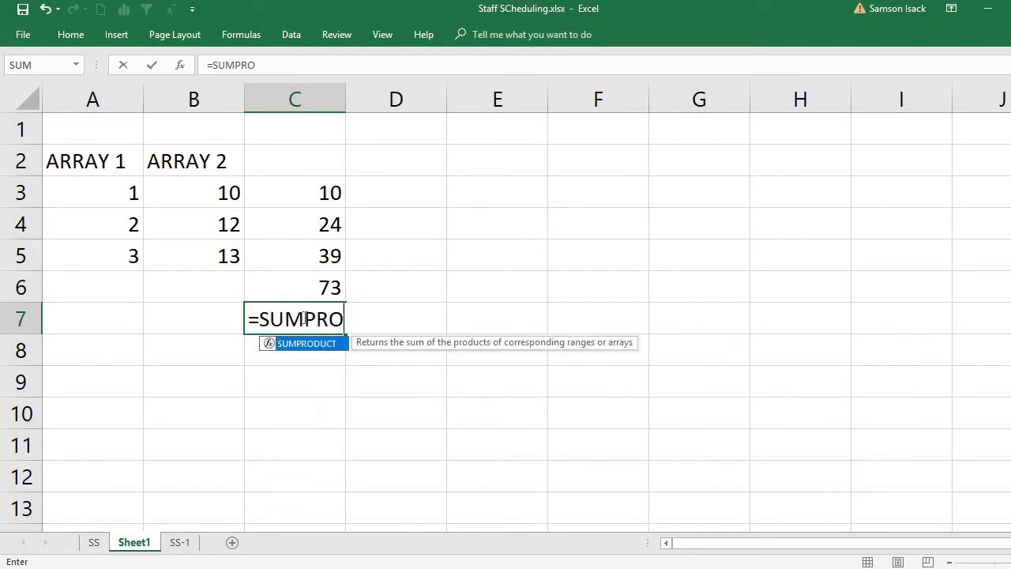
pyautogui.write('DUCT')
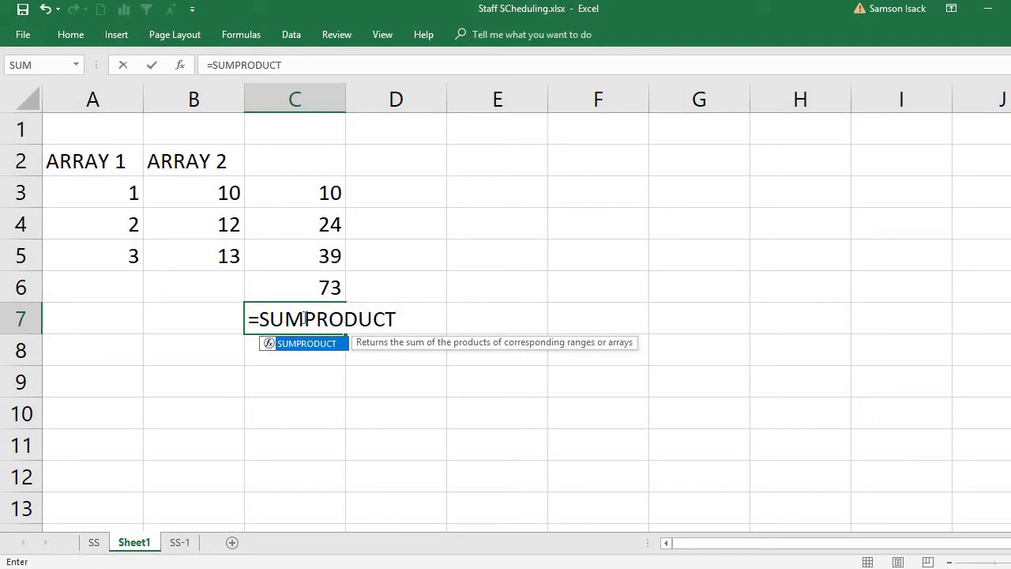
# Step: Fix the typo and enter =SUMPRODUCT(A3:A5,B3:B5) in C7, returning 73 to match C6
pyautogui.write('(')
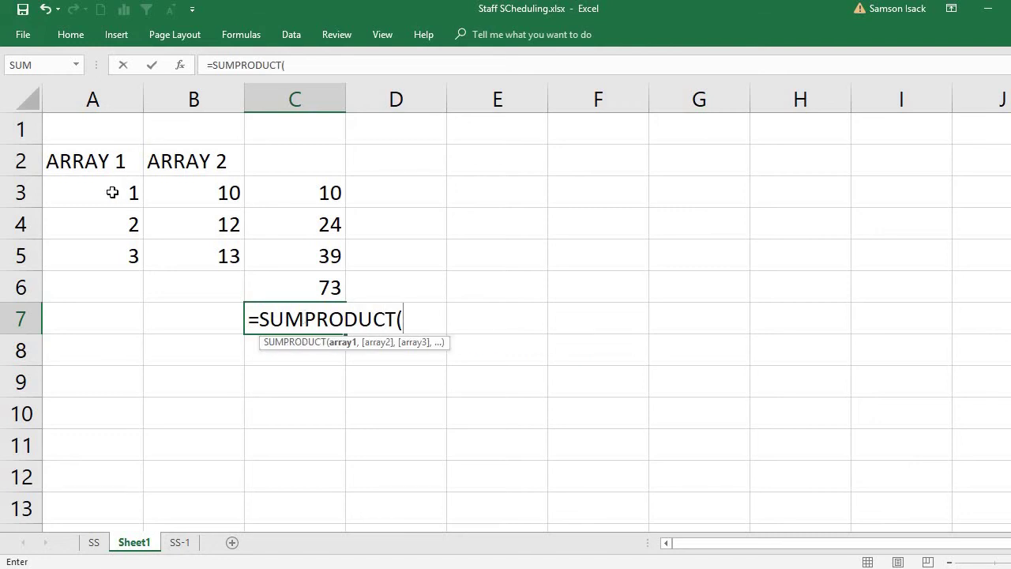
pyautogui.moveTo(113, 192); pyautogui.dragTo(120, 249)
pyautogui.write(',')
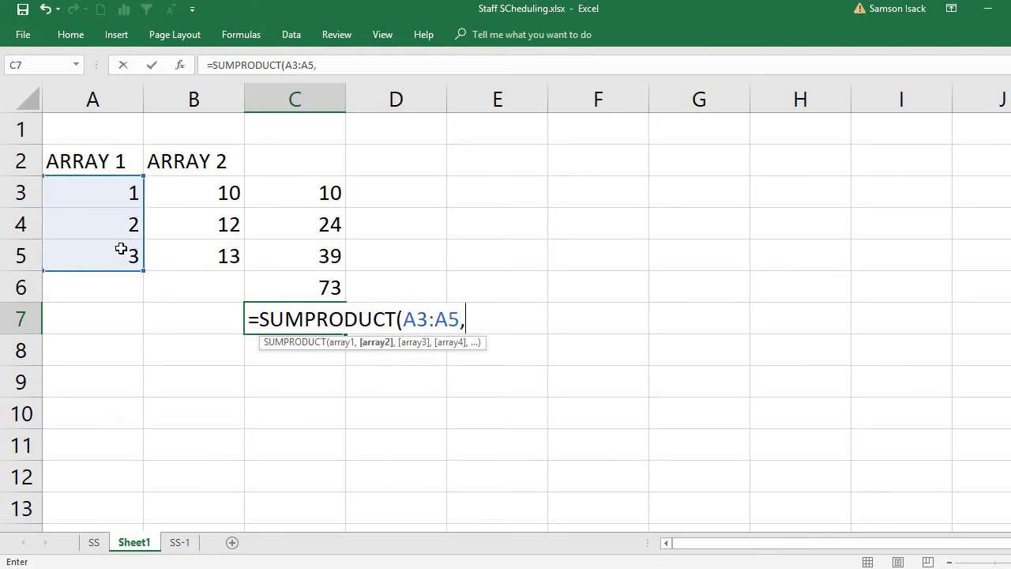
pyautogui.click(198, 199)
pyautogui.moveTo(198, 235); pyautogui.dragTo(201, 251)
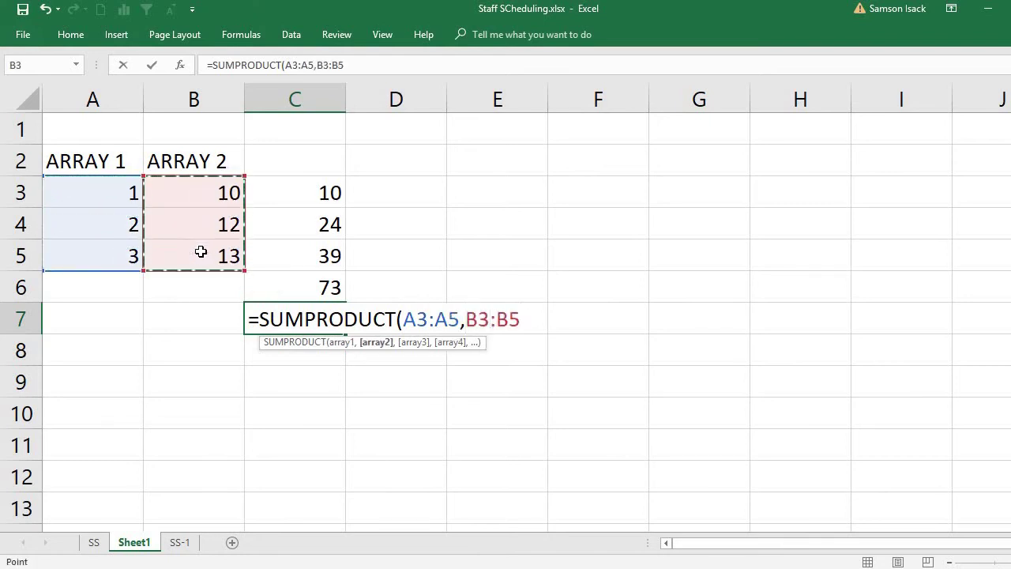
pyautogui.write(')')
pyautogui.press('Return')
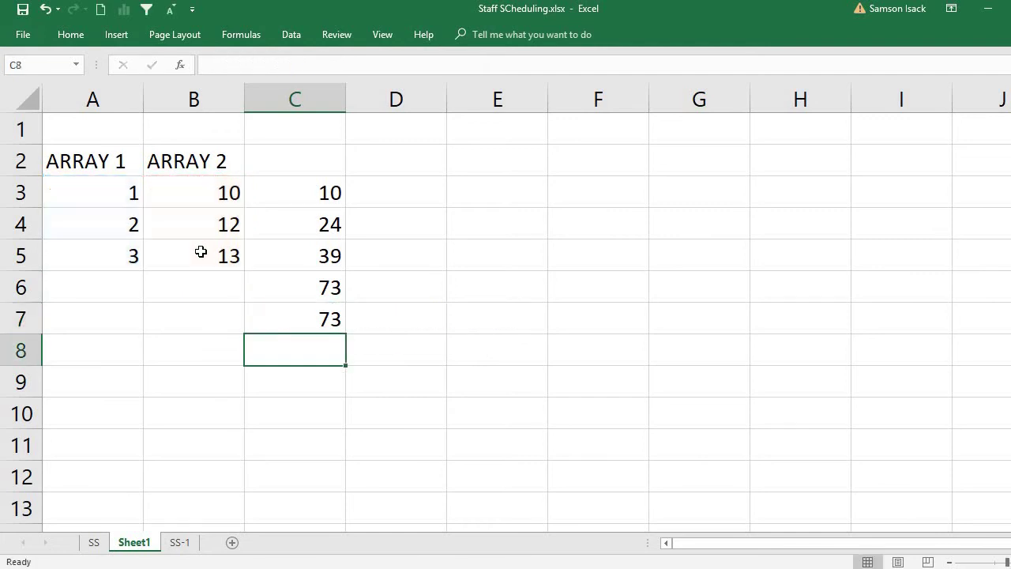
pyautogui.click(290, 328)
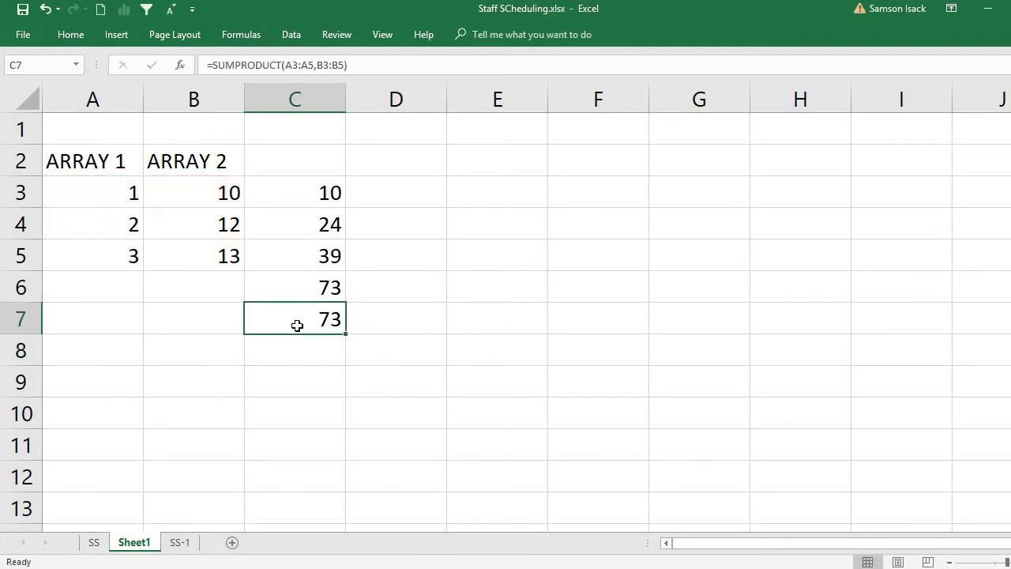
pyautogui.doubleClick(297, 325)
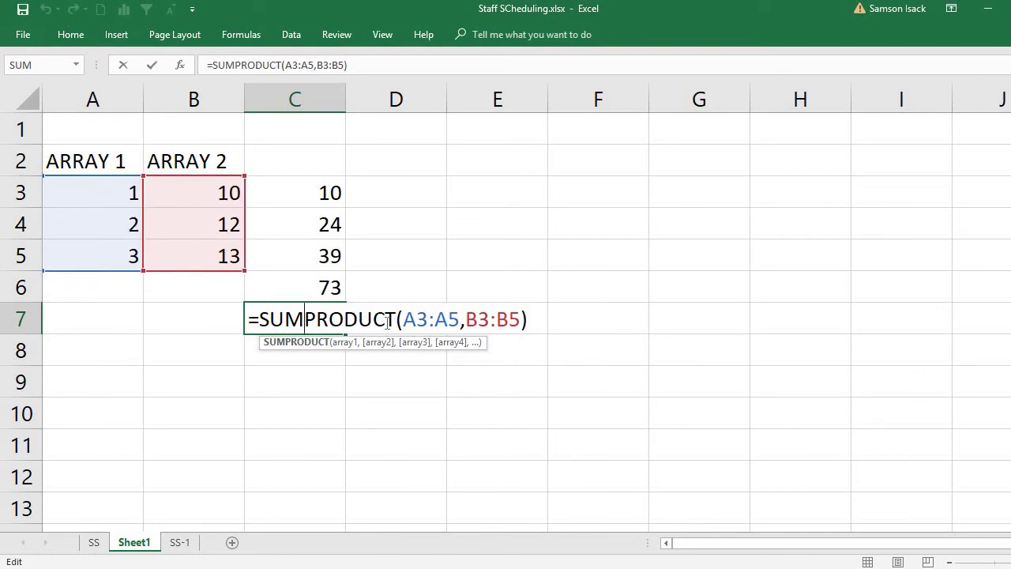
pyautogui.moveTo(310, 322); pyautogui.dragTo(399, 324)
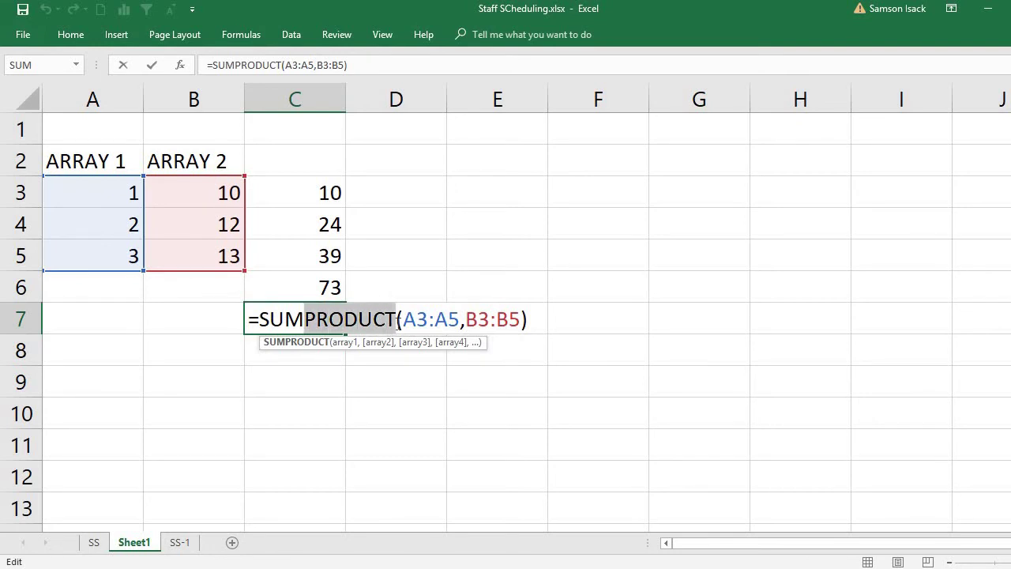
pyautogui.moveTo(305, 318); pyautogui.dragTo(261, 313)
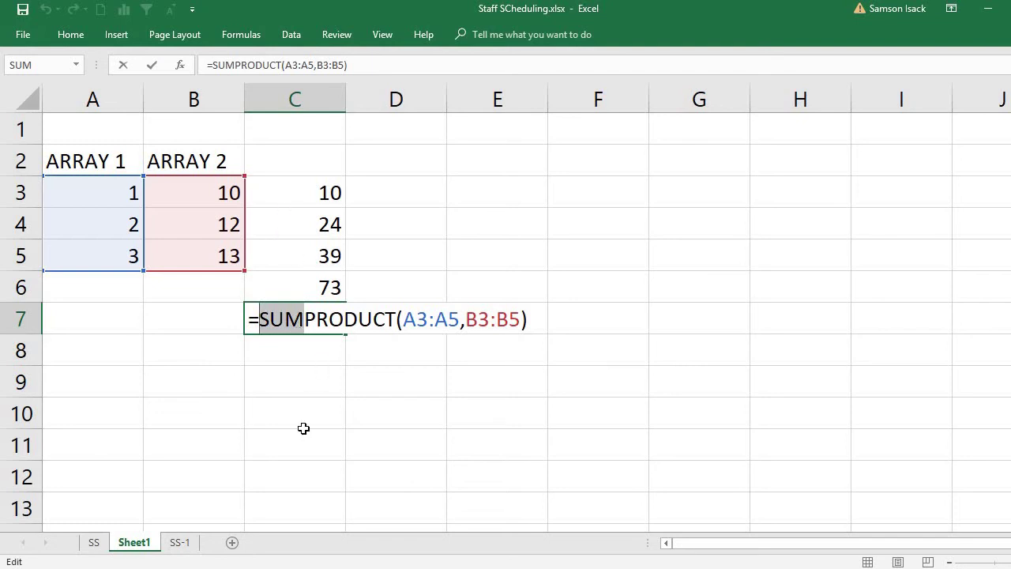
pyautogui.press('Return')
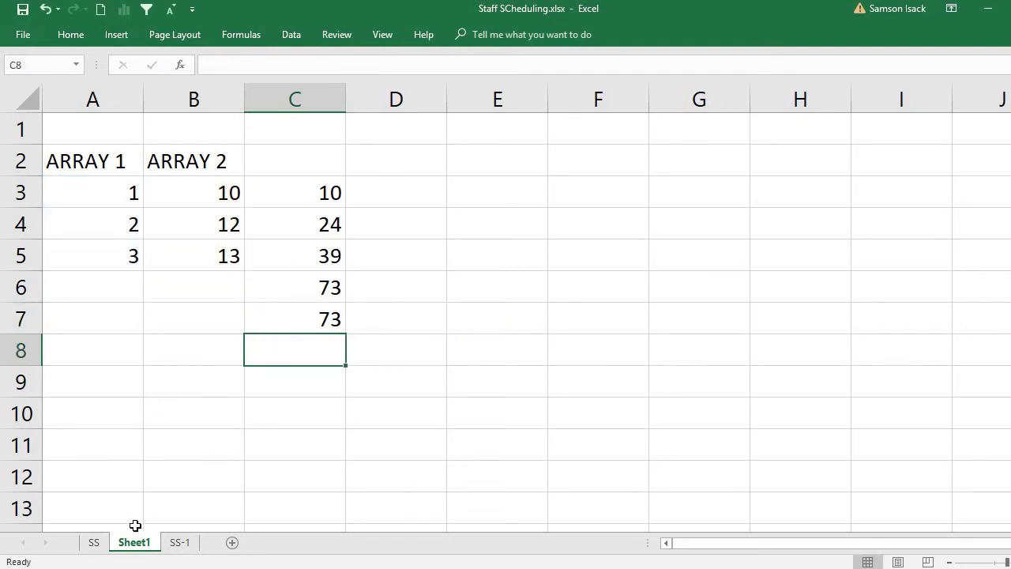
# Step: On the SS sheet, enter 5 employees in B7 for the 1-MON batch
pyautogui.click(94, 542)
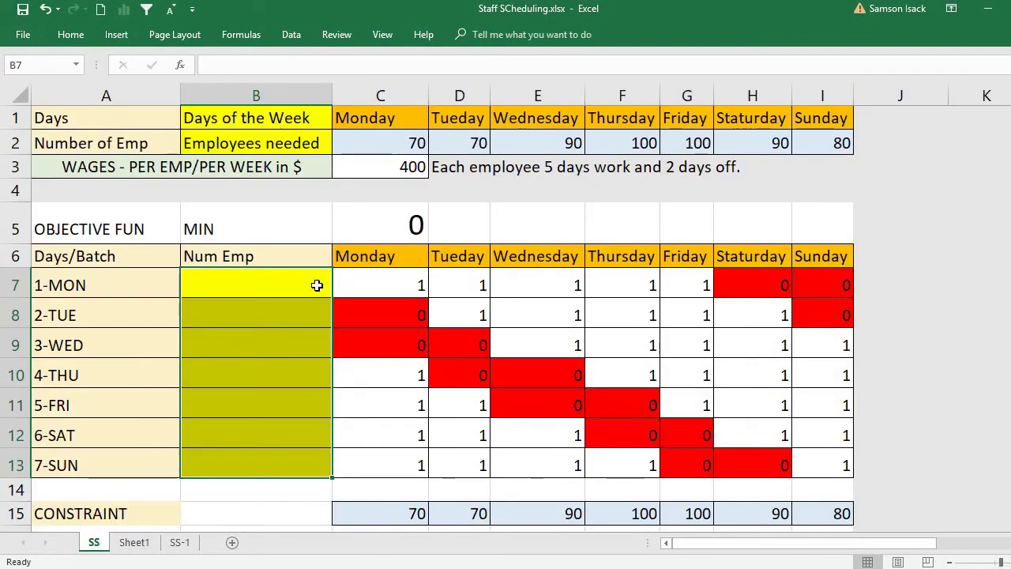
pyautogui.click(290, 284)
pyautogui.moveTo(291, 284); pyautogui.dragTo(313, 453)
pyautogui.click(305, 287)
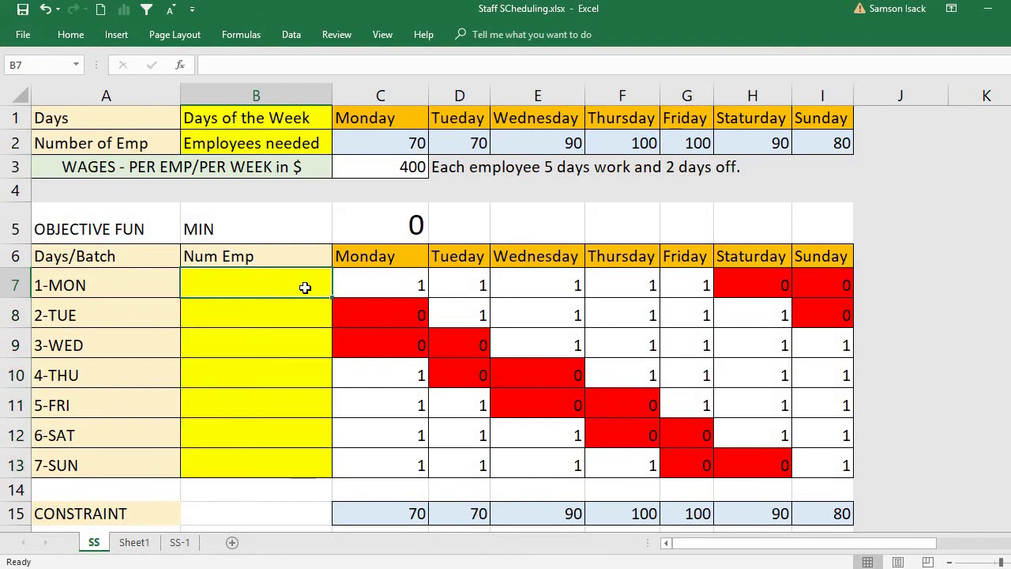
pyautogui.write('1')
pyautogui.press('BackSpace')
pyautogui.write('5')
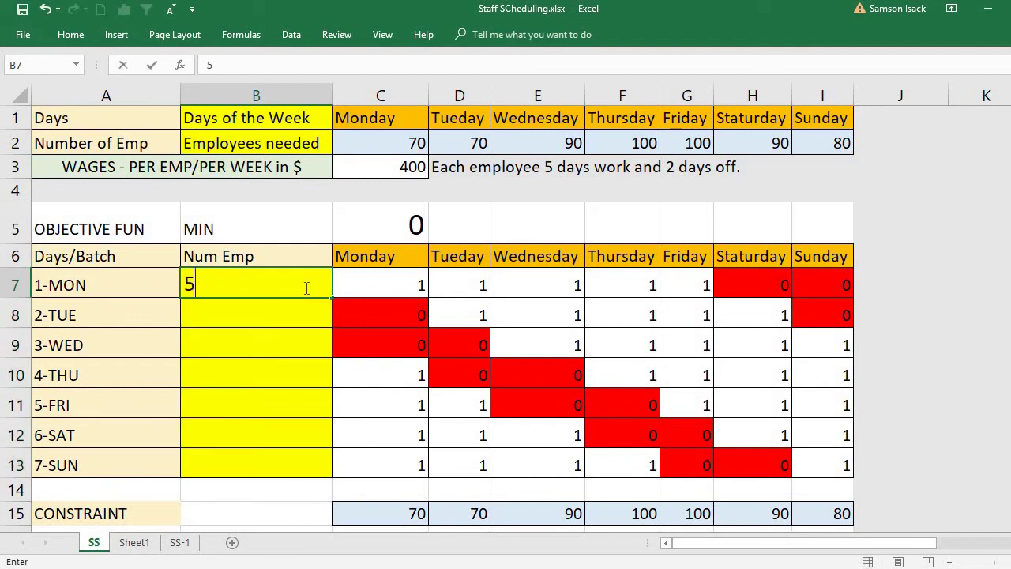
pyautogui.press('Return')
# Step: Enter the remaining Num Emp counts 6, 4, 2, 6, 8 and 3 in B8:B13
pyautogui.write('6')
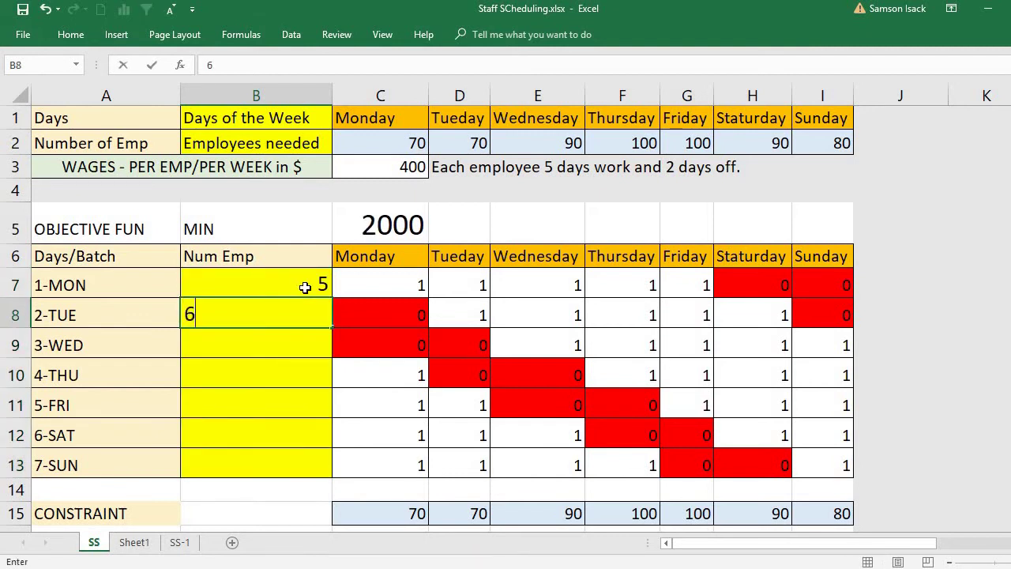
pyautogui.press('Return')
pyautogui.write('4')
pyautogui.press('Return')
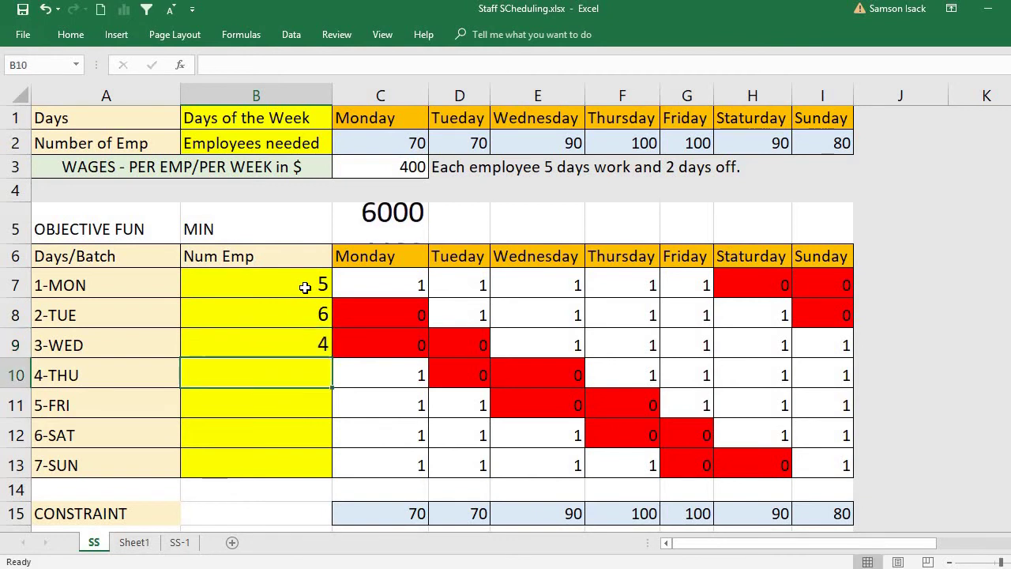
pyautogui.write('2')
pyautogui.press('Return')
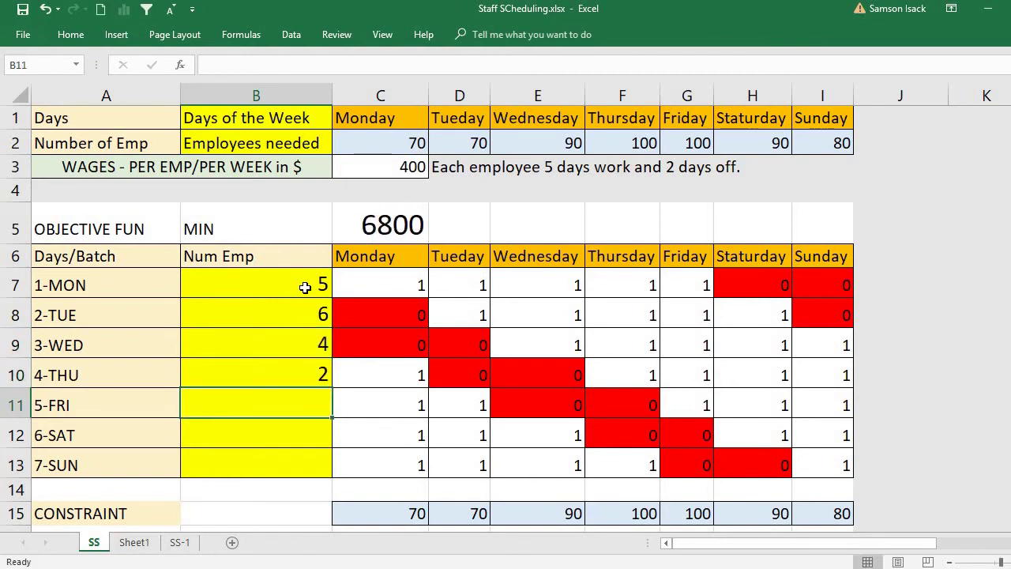
pyautogui.write('6')
pyautogui.press('Return')
pyautogui.write('8')
pyautogui.press('Return')
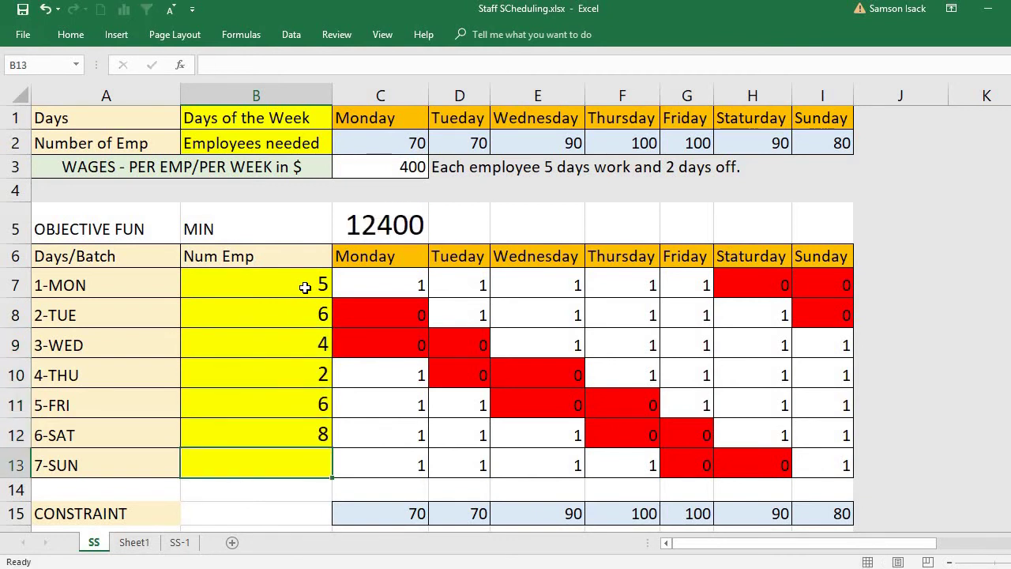
pyautogui.write('3')
pyautogui.press('Return')
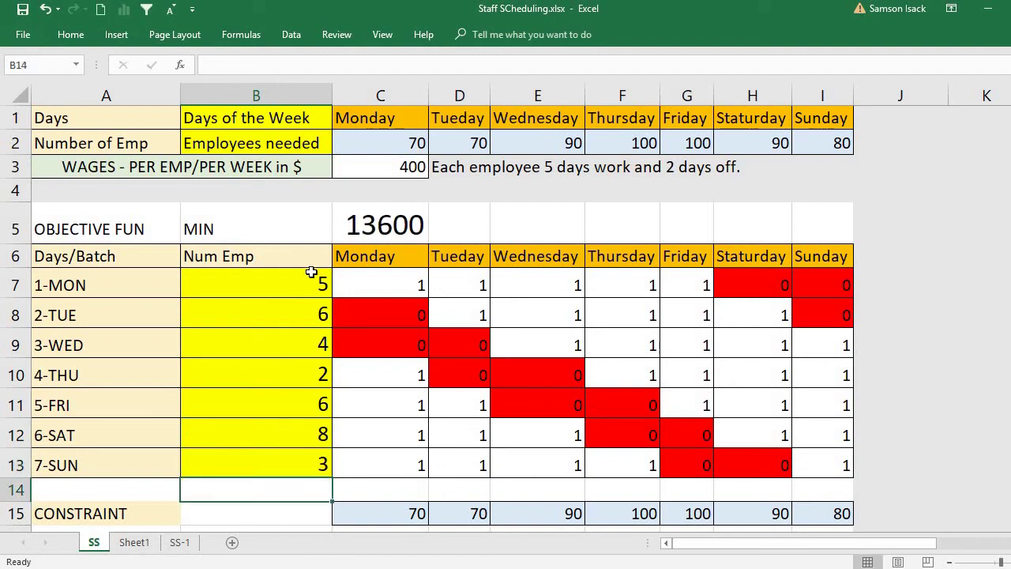
pyautogui.click(312, 272)
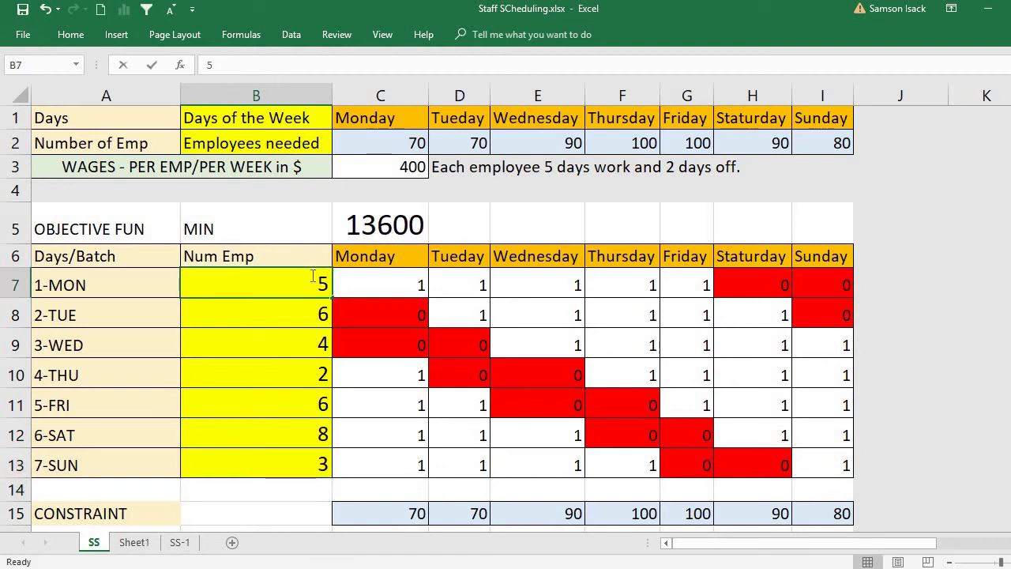
pyautogui.click(289, 336)
pyautogui.click(309, 282)
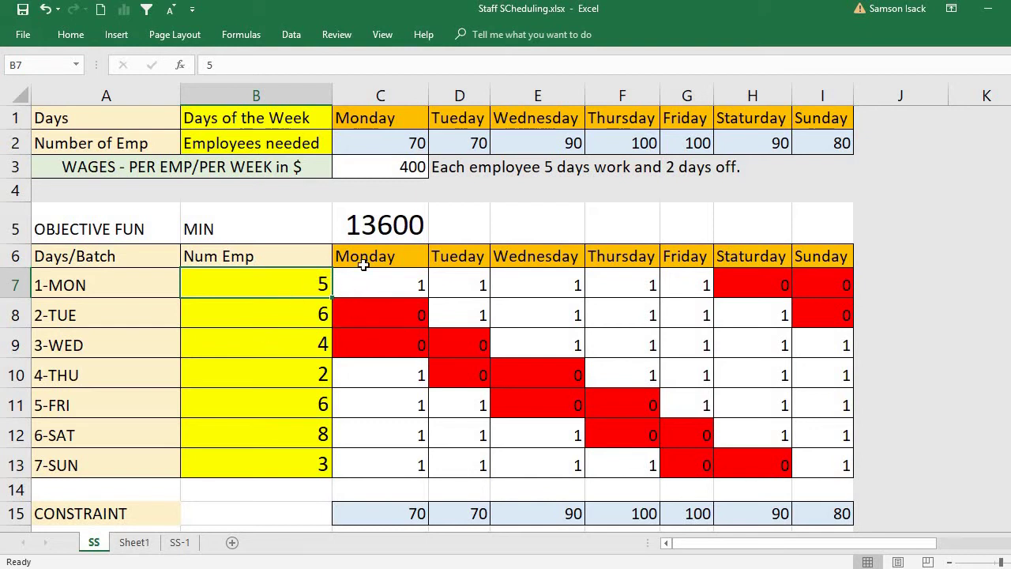
pyautogui.click(384, 285)
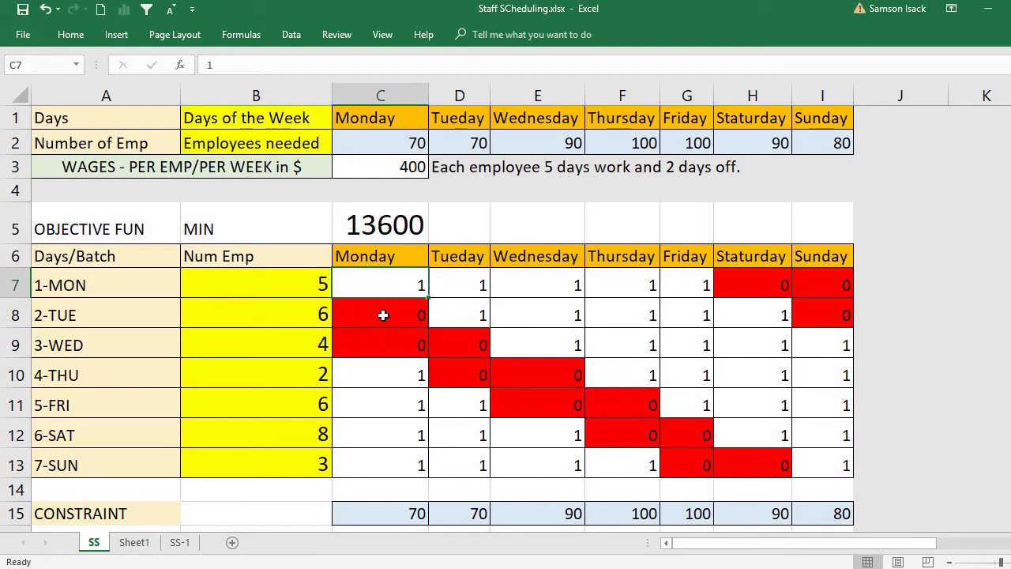
pyautogui.click(383, 317)
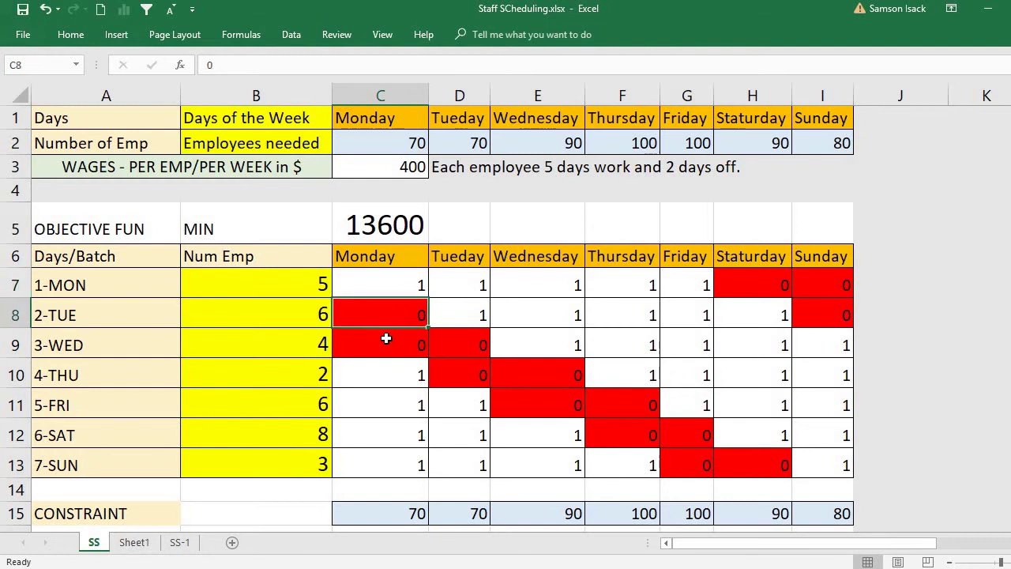
pyautogui.click(305, 318)
pyautogui.moveTo(305, 317); pyautogui.dragTo(311, 345)
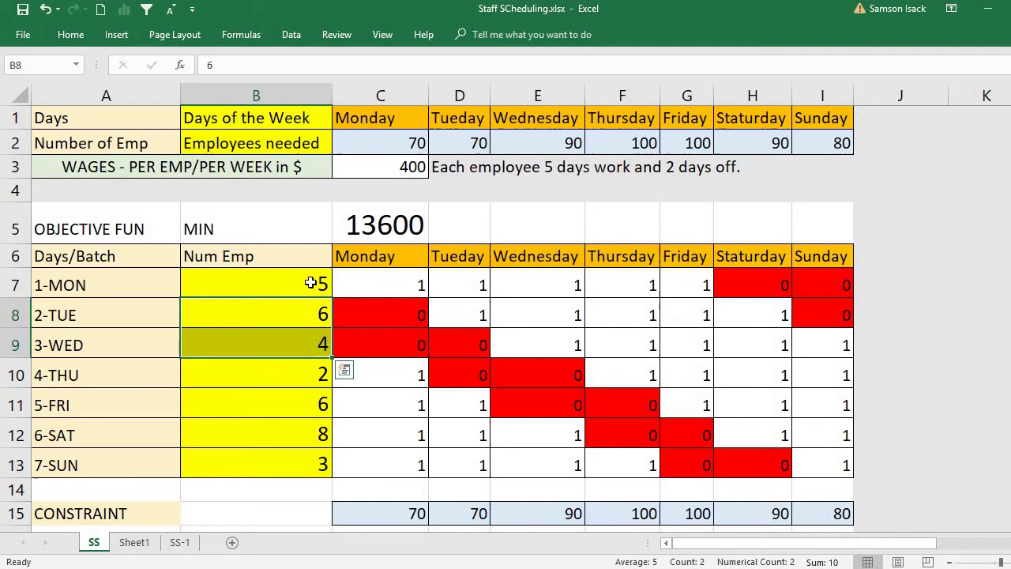
pyautogui.click(395, 282)
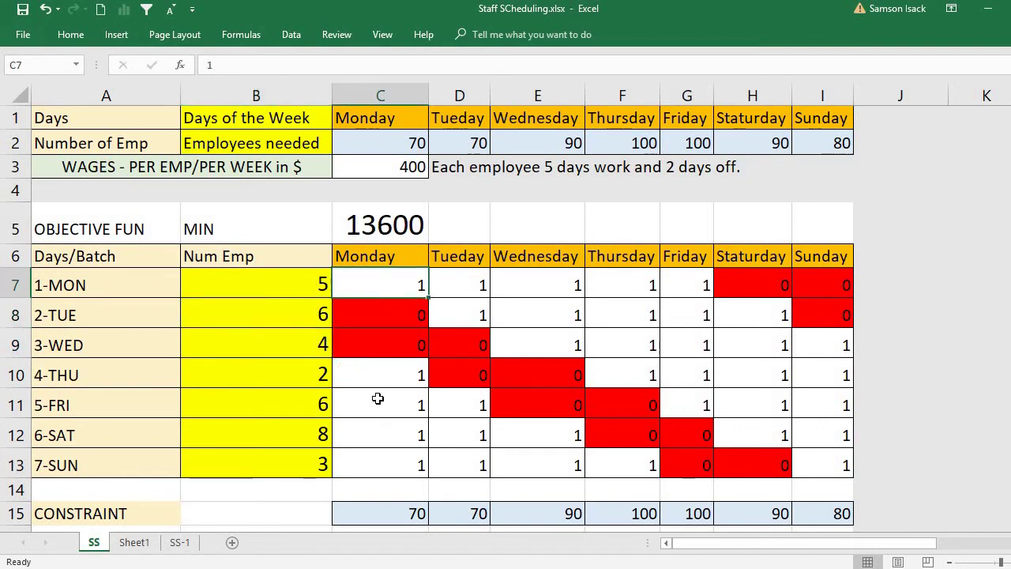
pyautogui.click(316, 285)
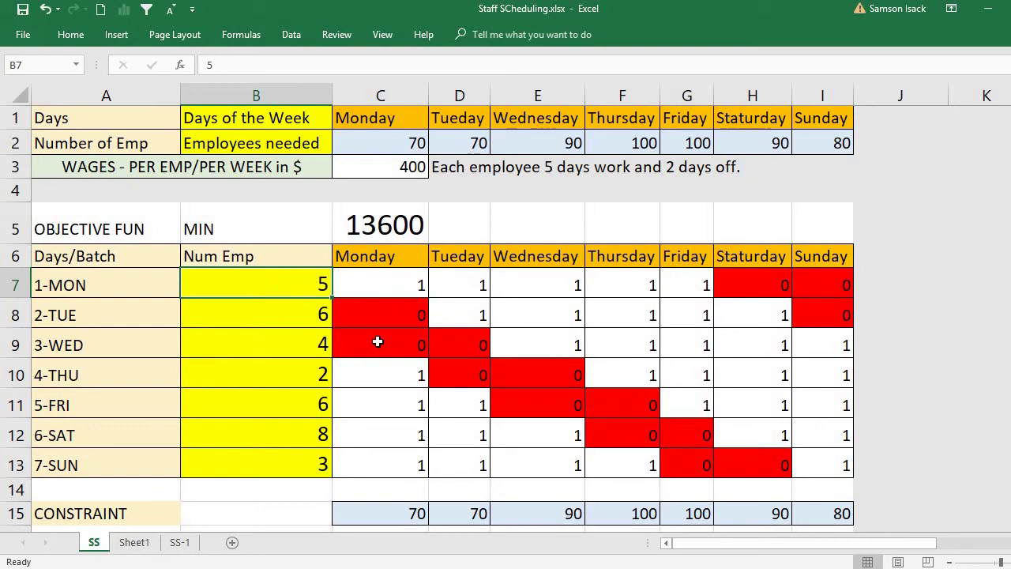
pyautogui.click(320, 320)
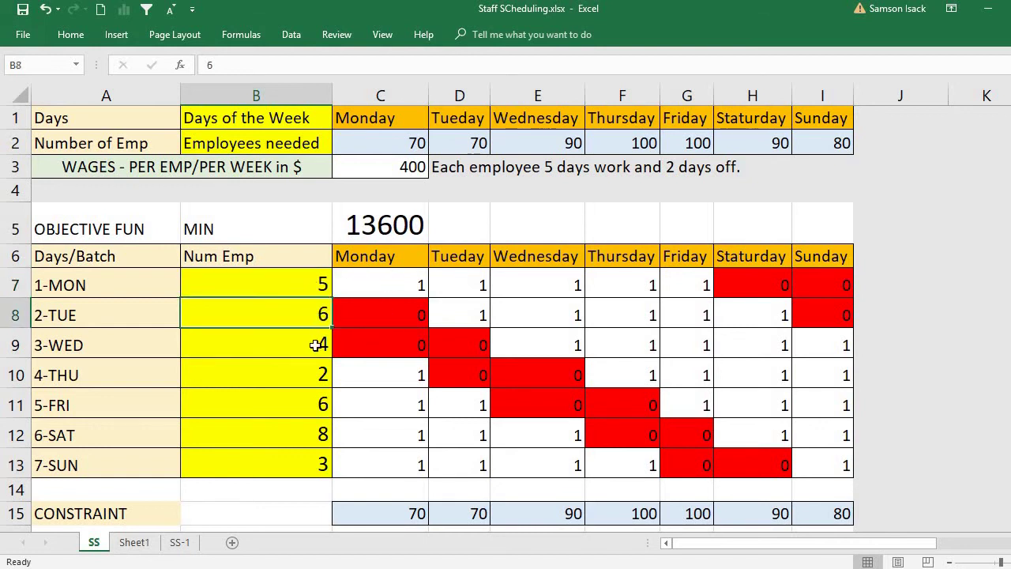
pyautogui.keyDown('shift'); pyautogui.click(316, 344); pyautogui.keyUp('shift')
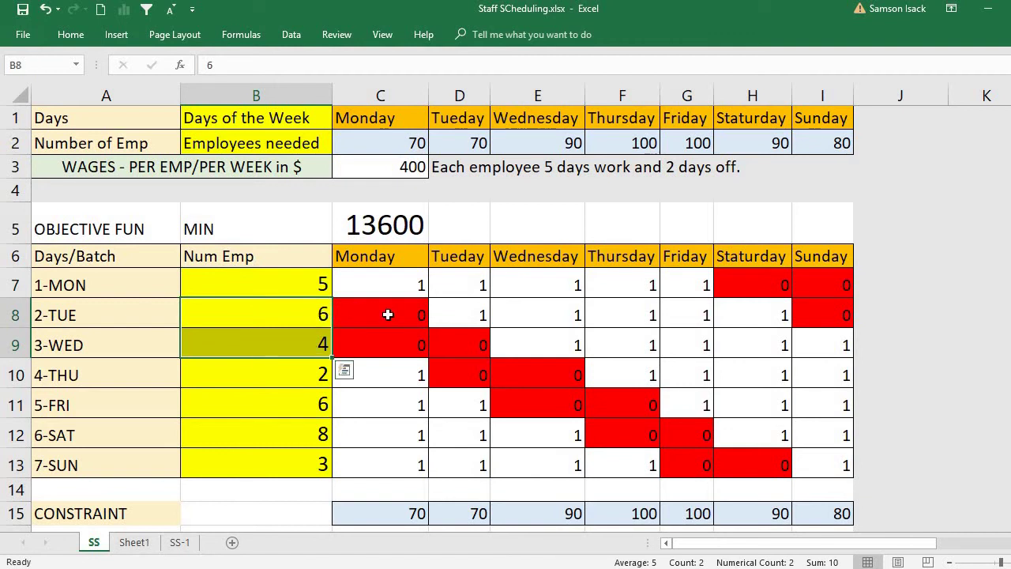
pyautogui.click(324, 282)
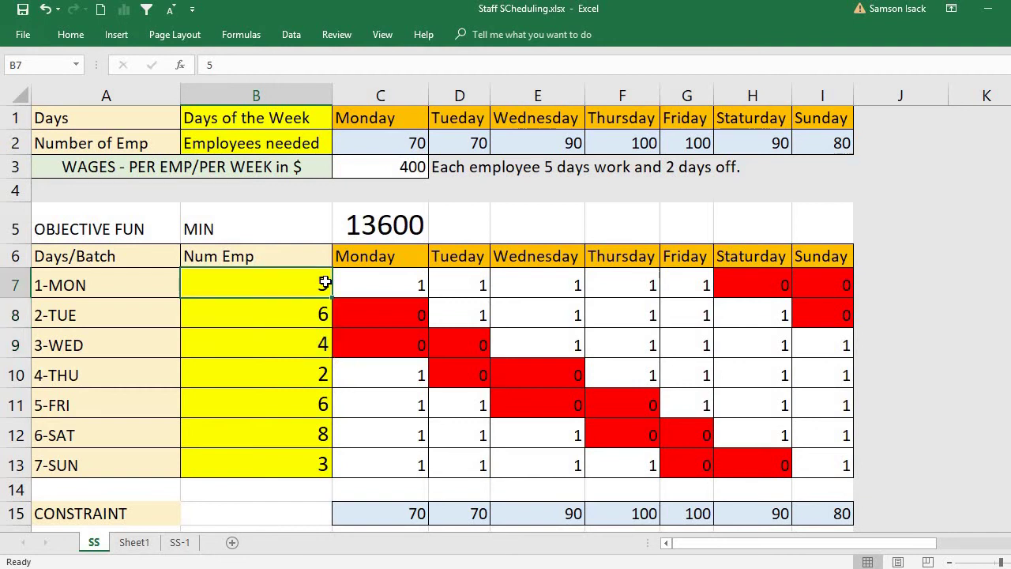
pyautogui.click(382, 488)
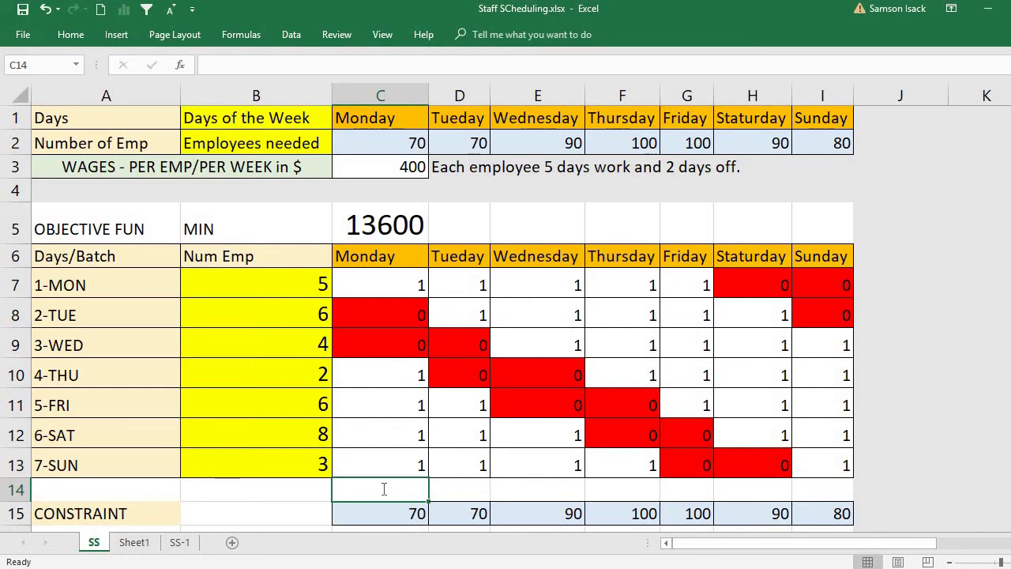
# Step: Begin the C14 formula as =B7*C7+B8*C8+B9*C9+B10*C10
pyautogui.write('=')
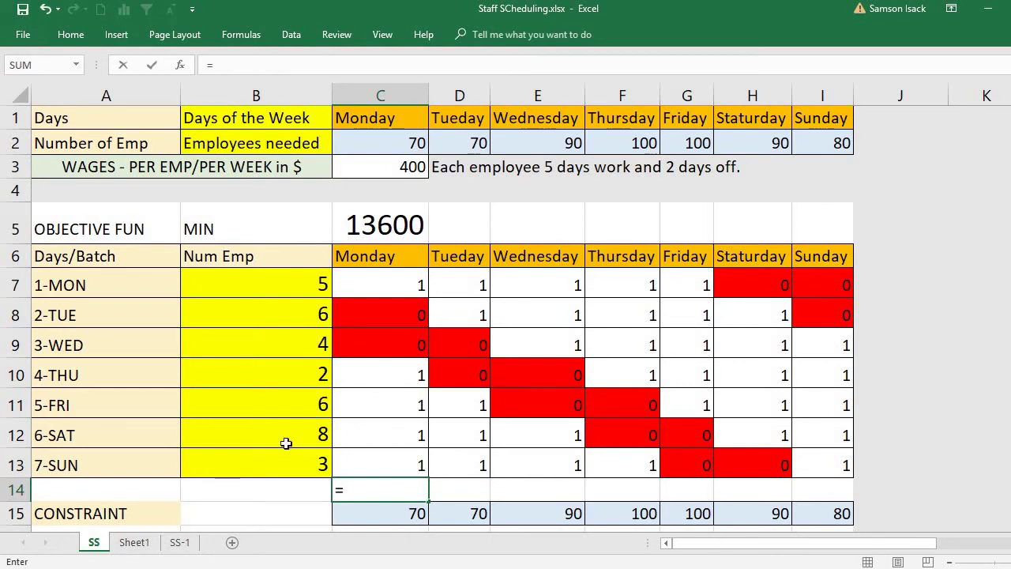
pyautogui.click(300, 279)
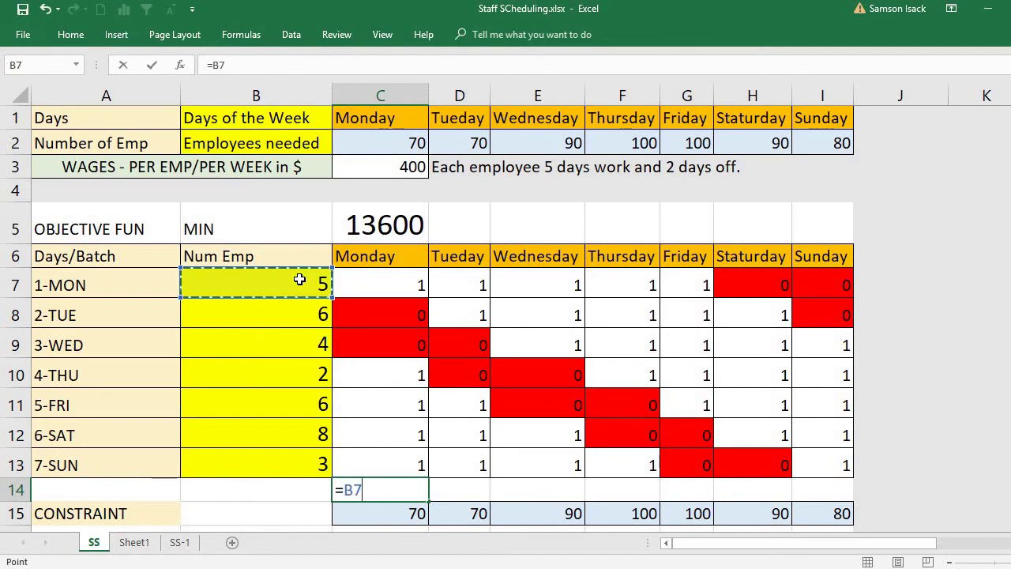
pyautogui.write('*')
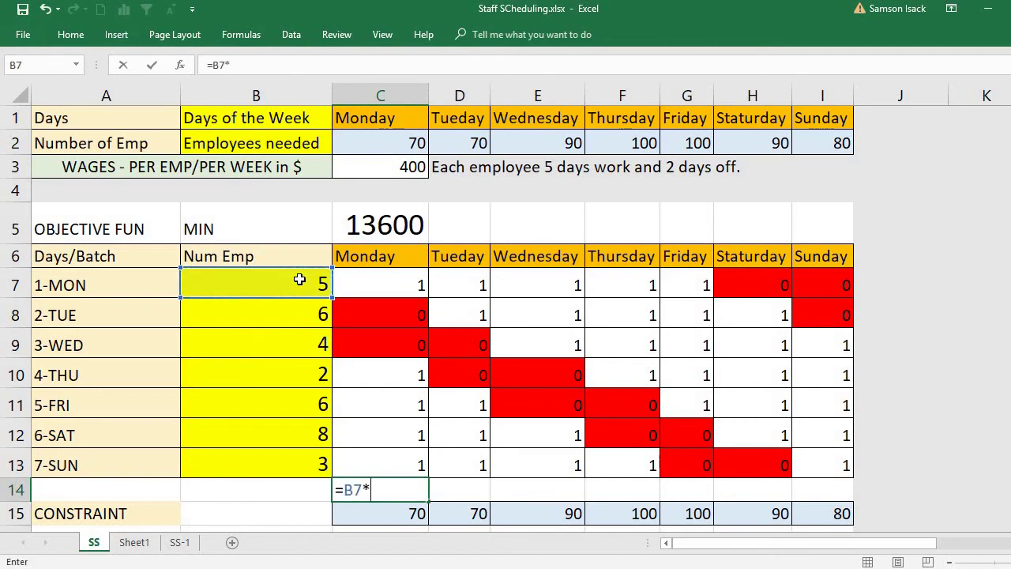
pyautogui.click(418, 283)
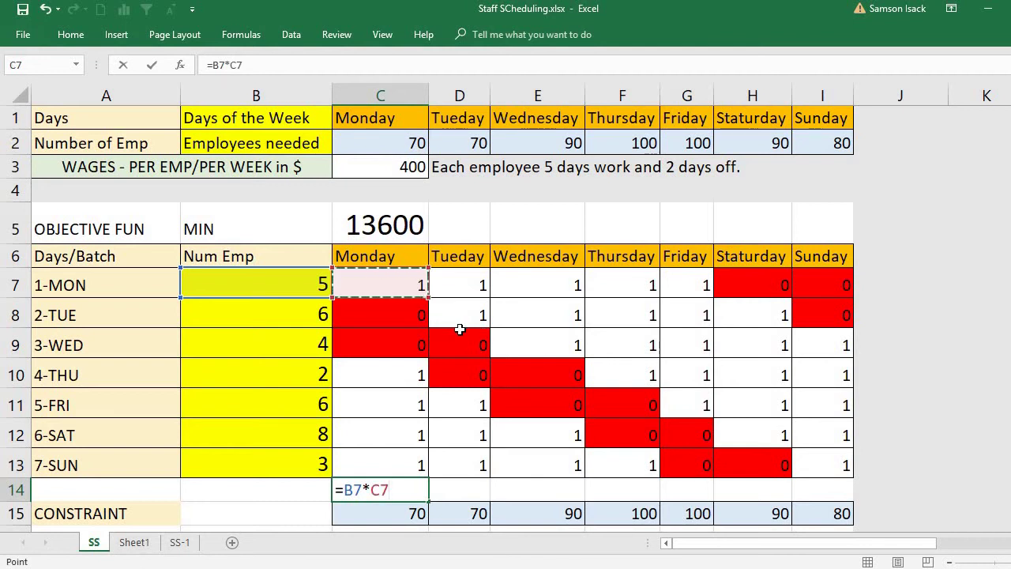
pyautogui.write('+')
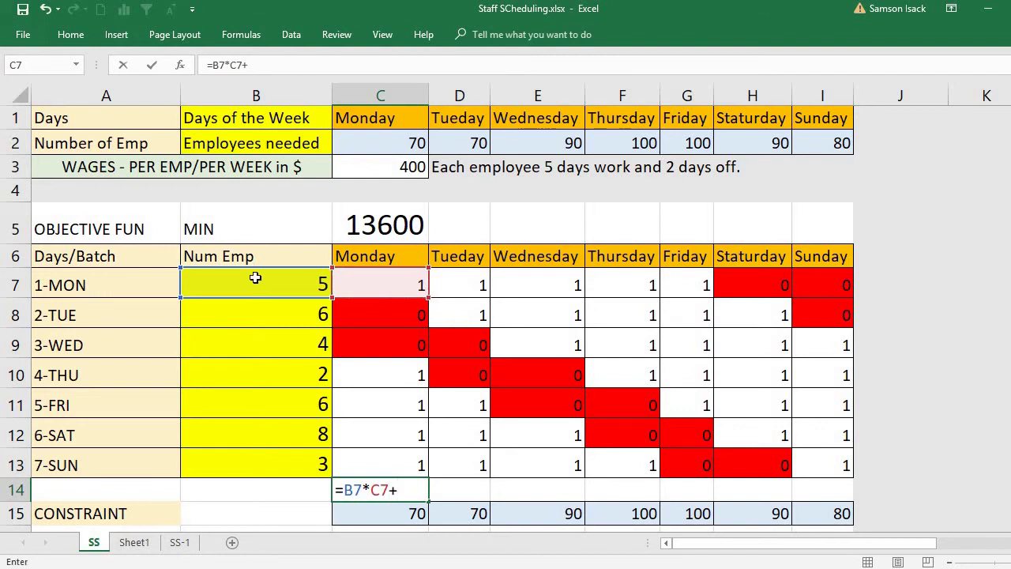
pyautogui.click(294, 311)
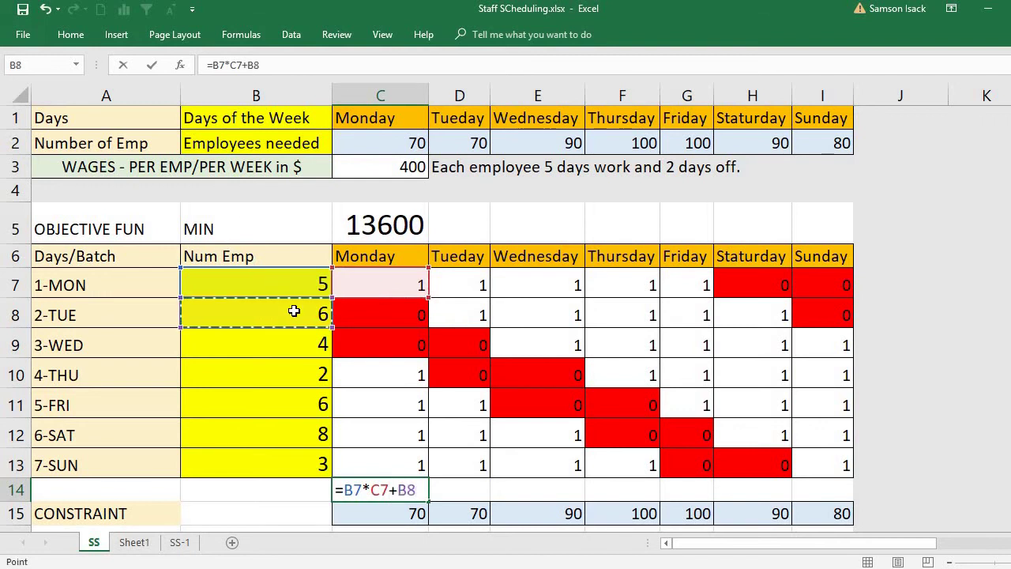
pyautogui.write('*')
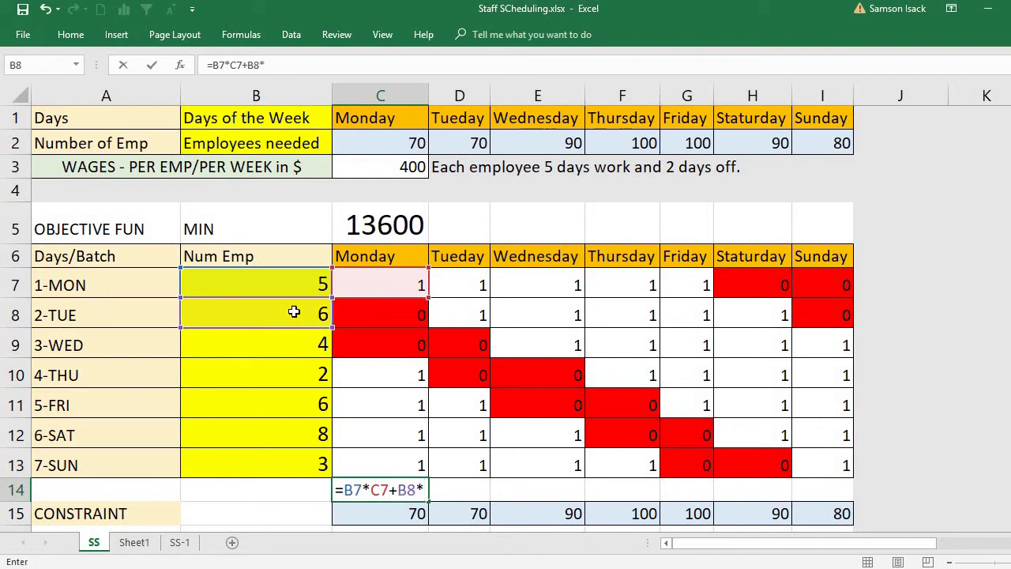
pyautogui.click(373, 319)
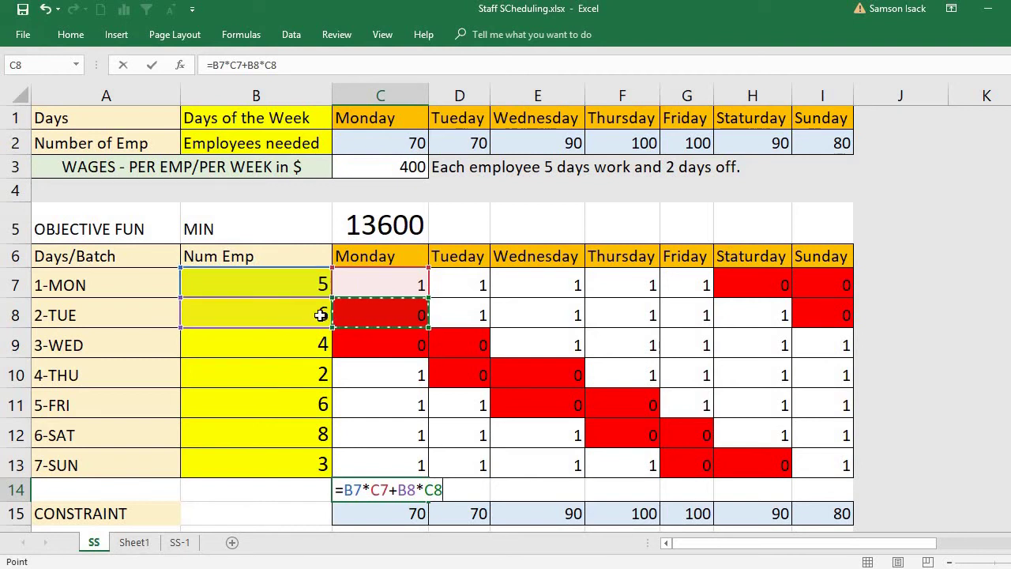
pyautogui.write('+')
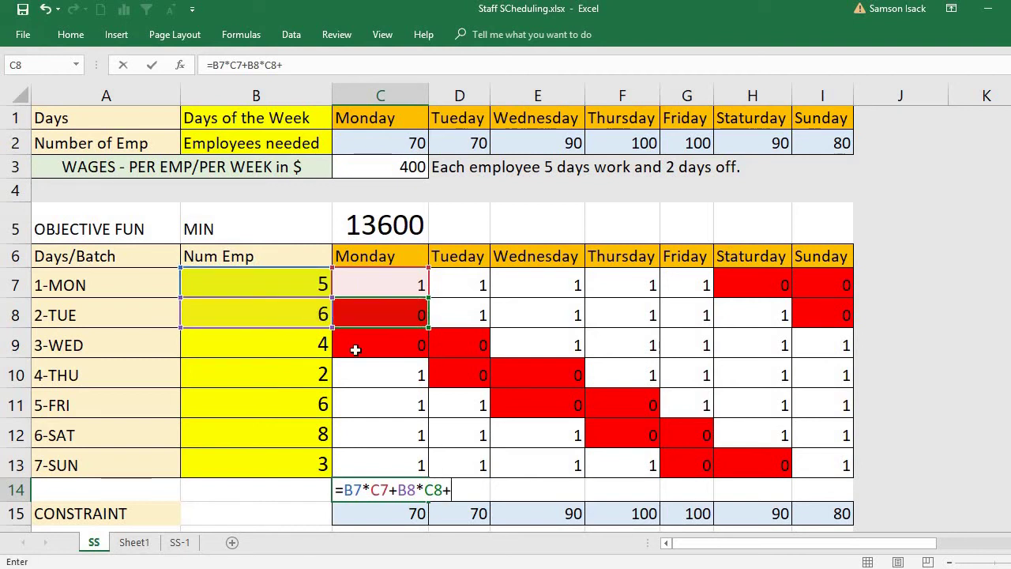
pyautogui.click(310, 345)
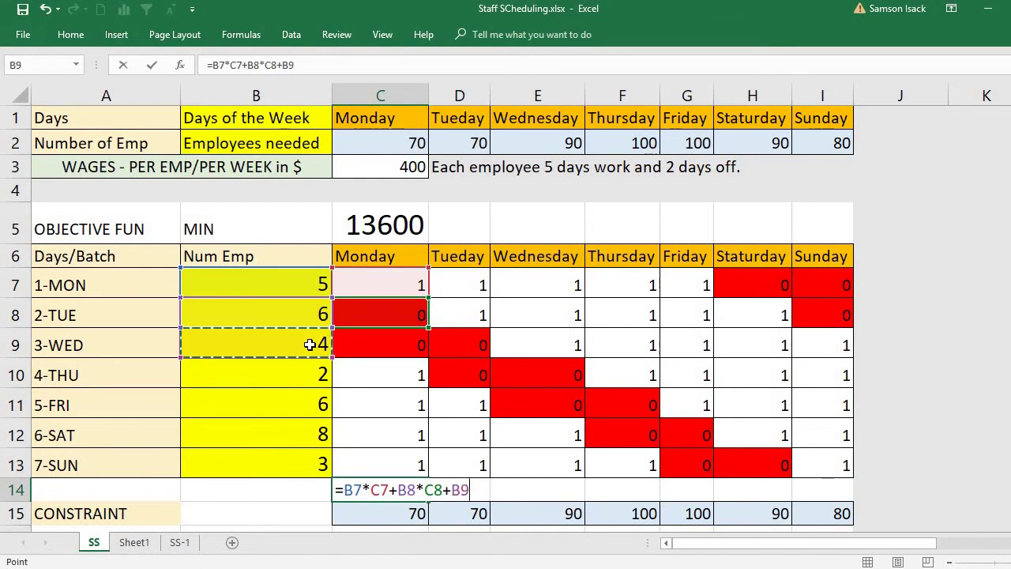
pyautogui.write('*')
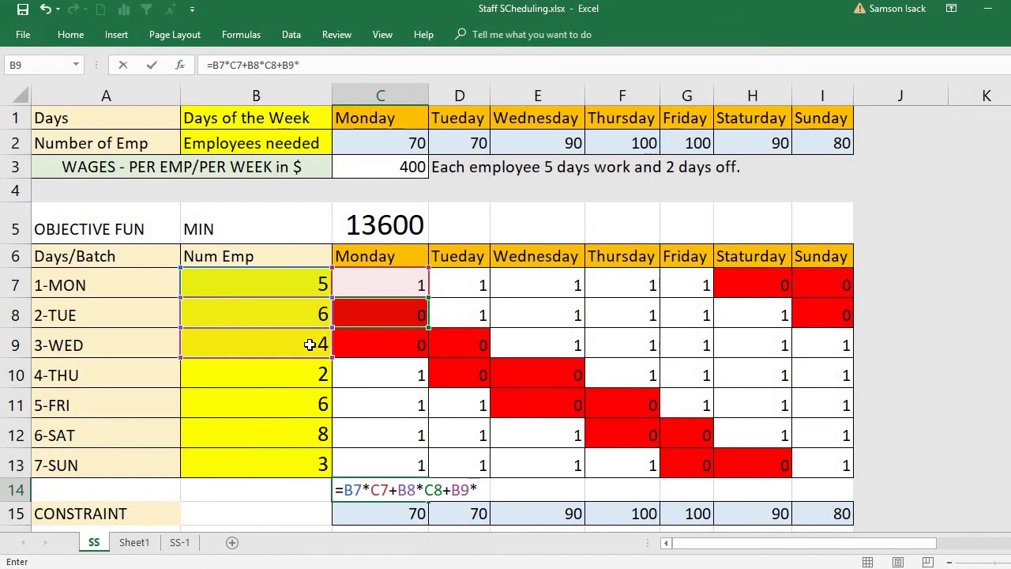
pyautogui.click(418, 340)
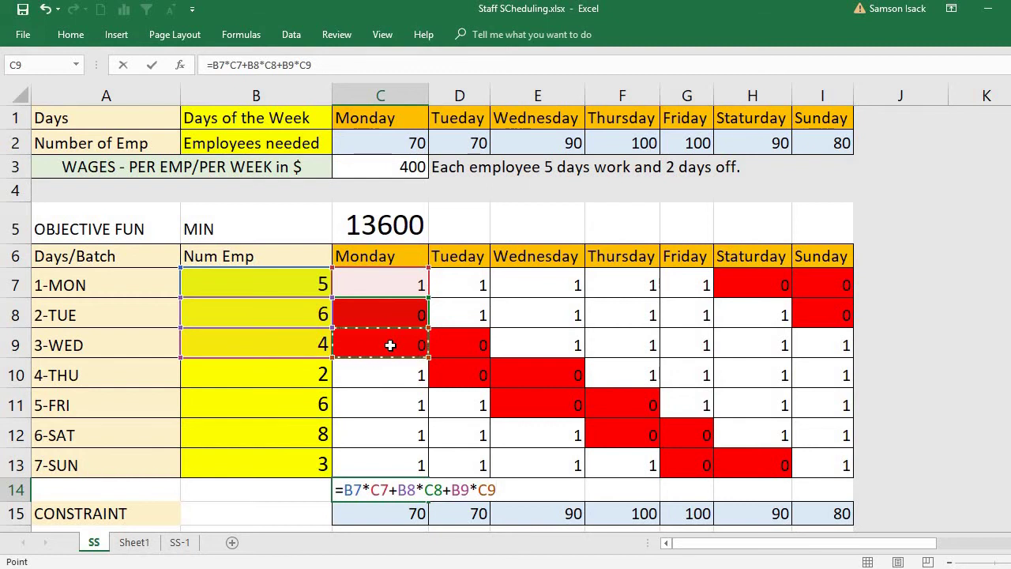
pyautogui.write('+')
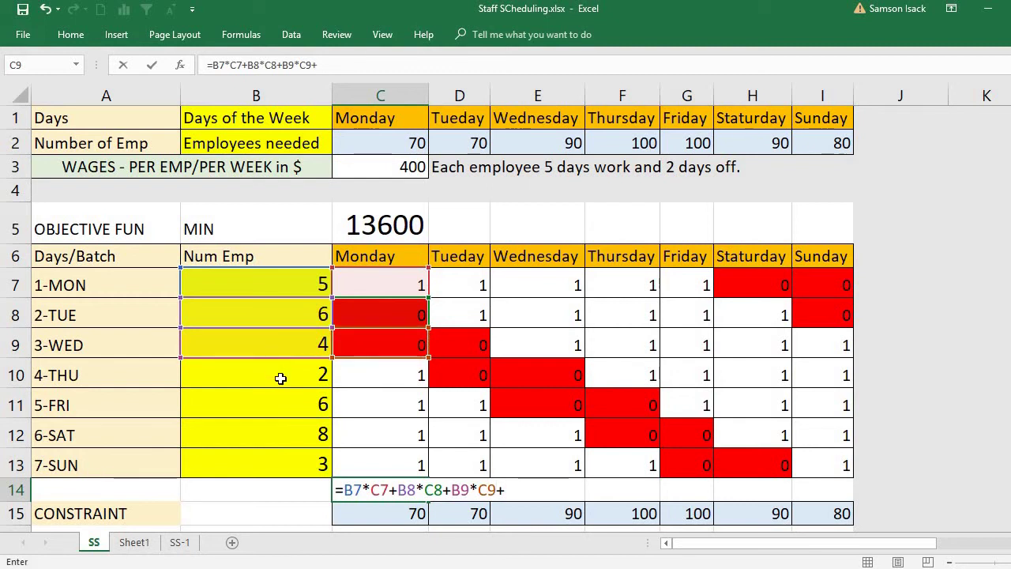
pyautogui.click(280, 378)
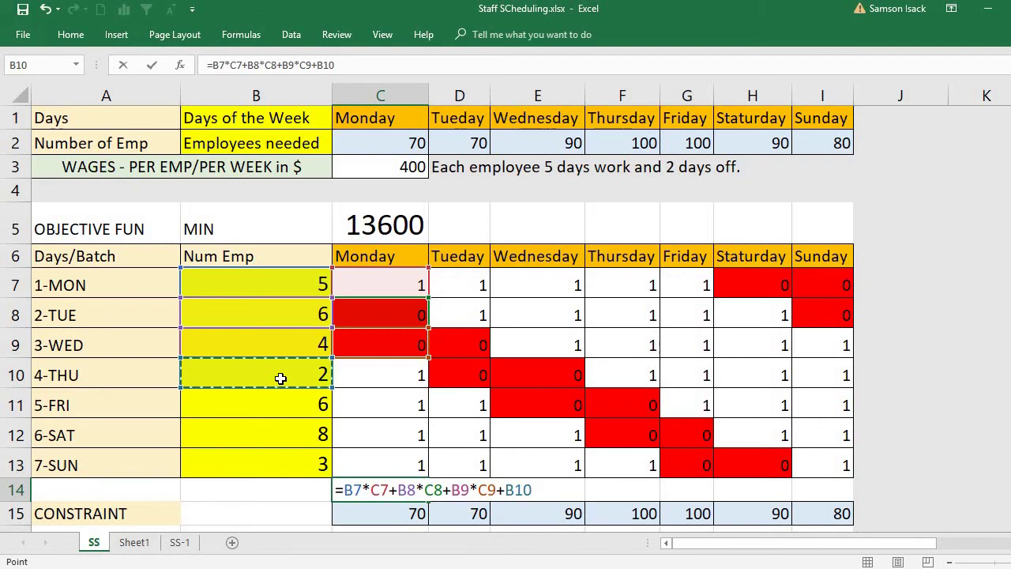
pyautogui.write('*')
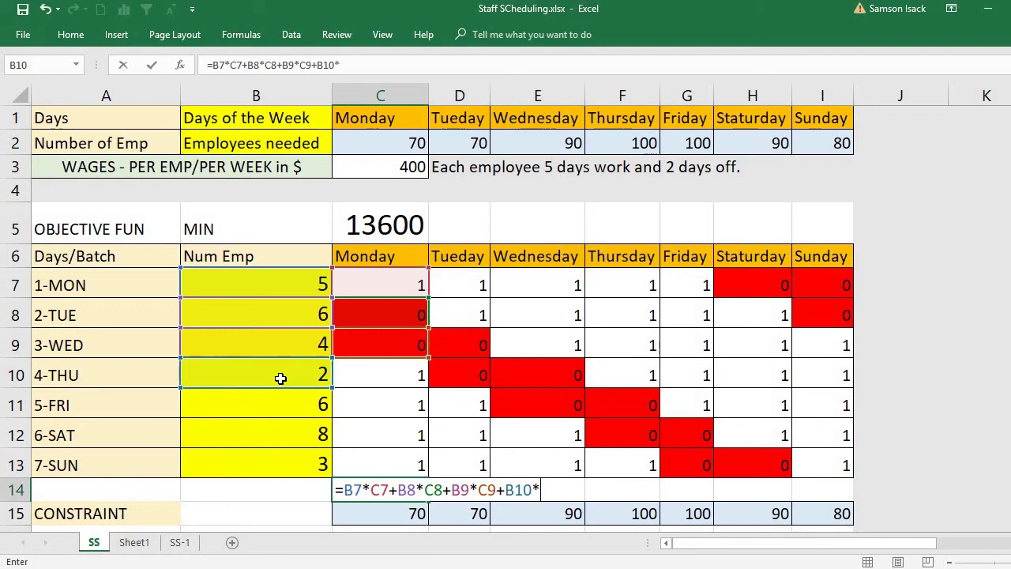
pyautogui.click(406, 371)
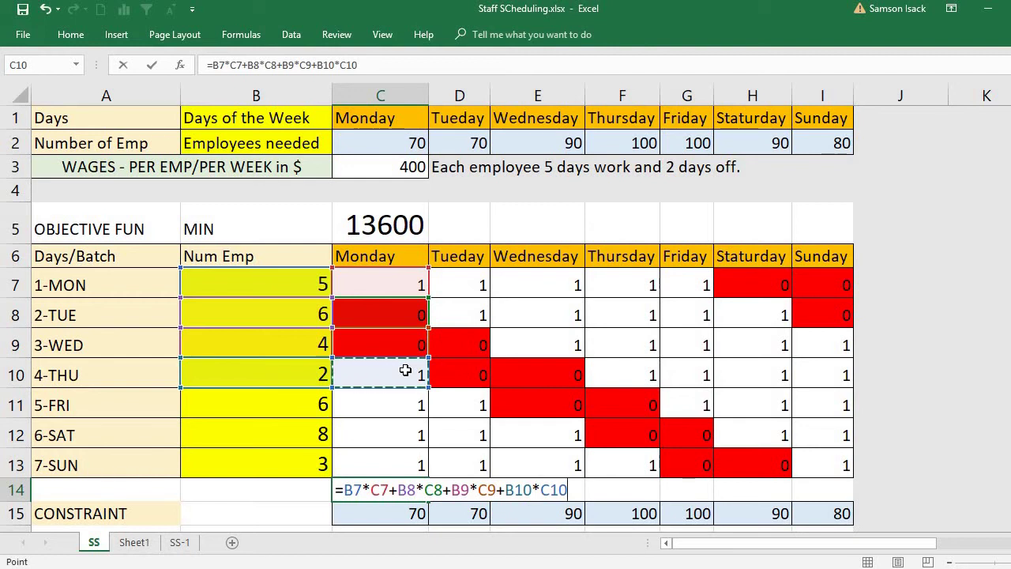
# Step: Add B11*C11, B12*C12 and B13*C13 to finish the Monday constraint, totalling 24
pyautogui.write('+')
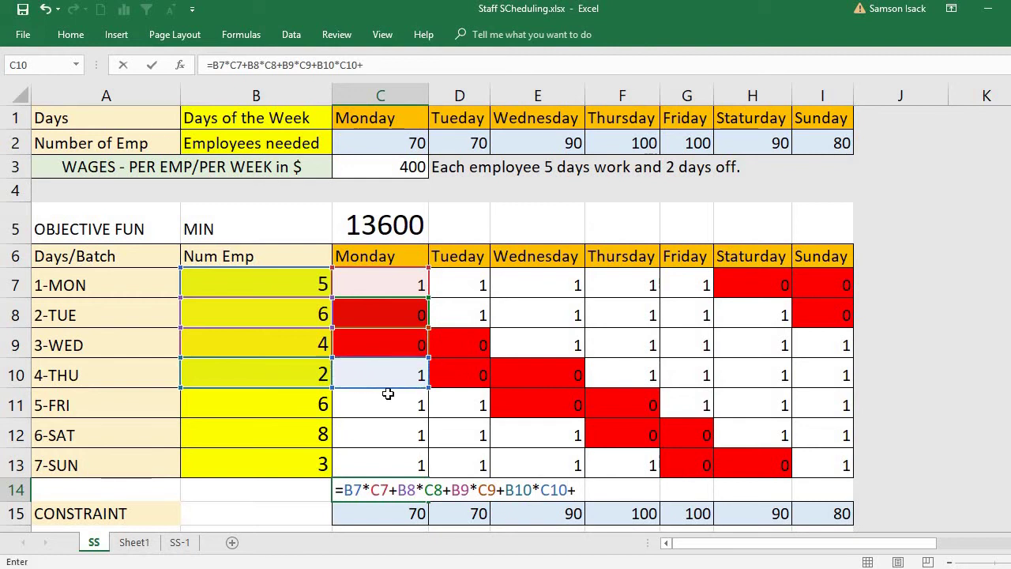
pyautogui.click(303, 413)
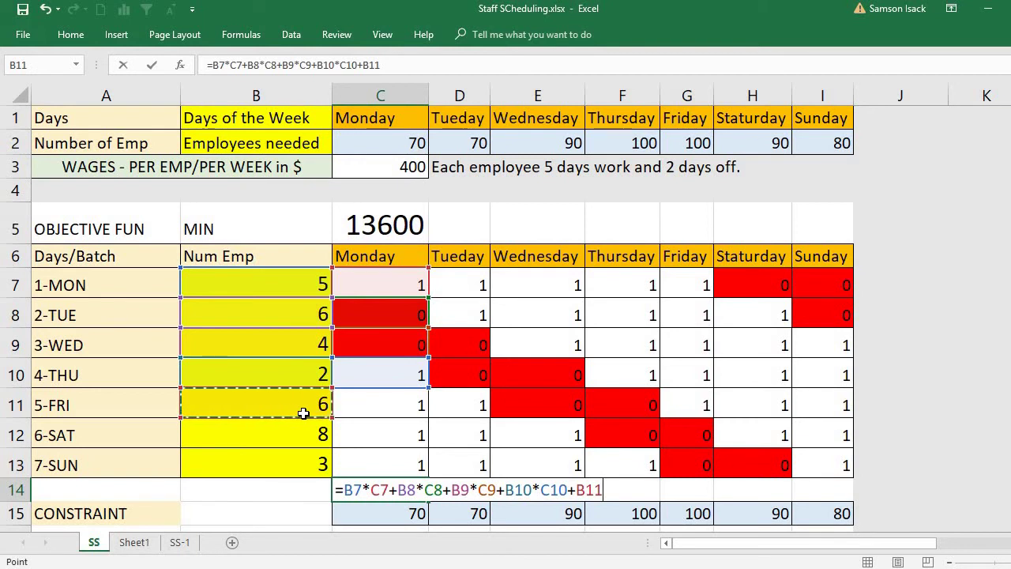
pyautogui.write('*')
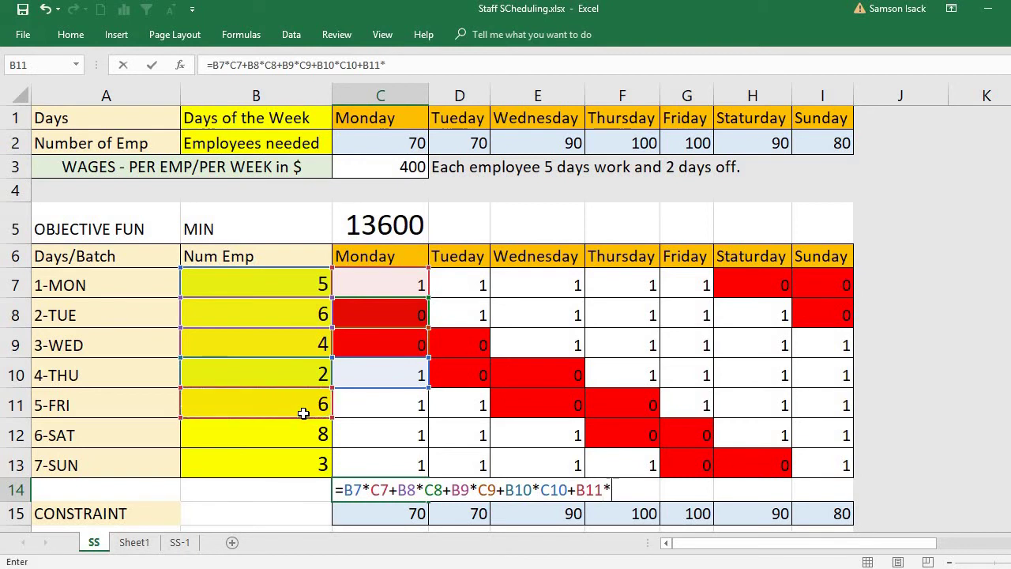
pyautogui.click(403, 397)
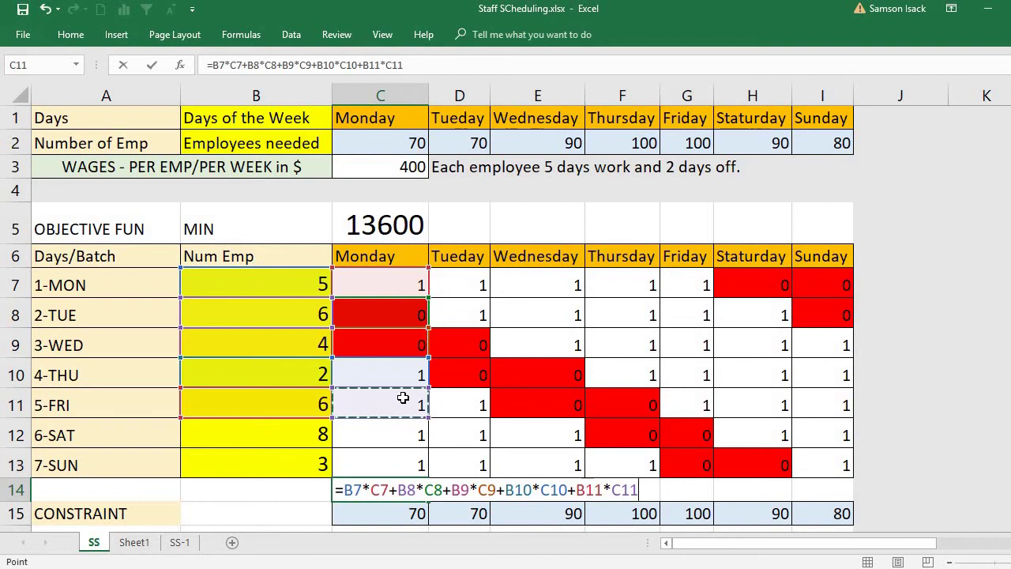
pyautogui.write('+')
pyautogui.click(301, 433)
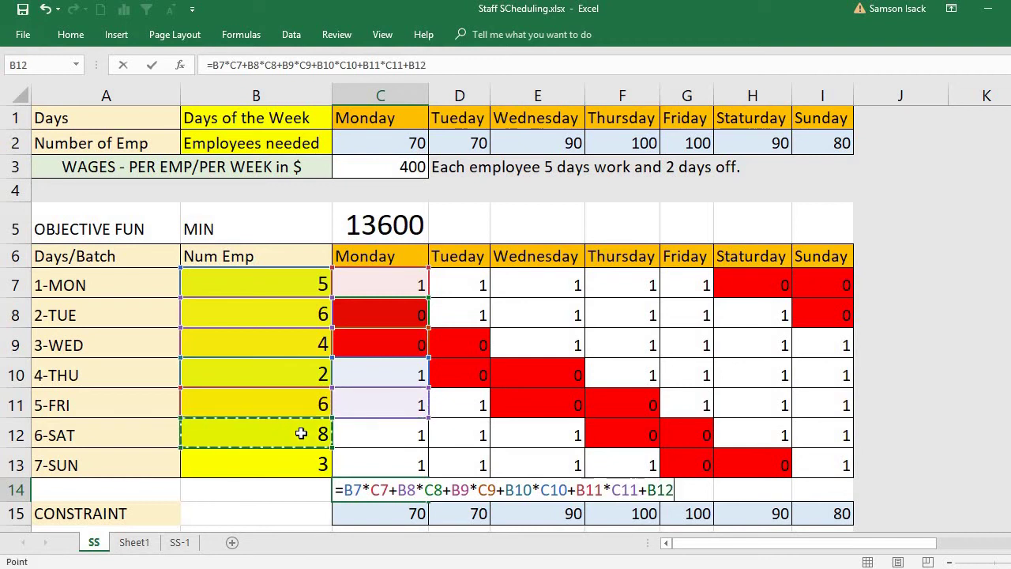
pyautogui.write('*')
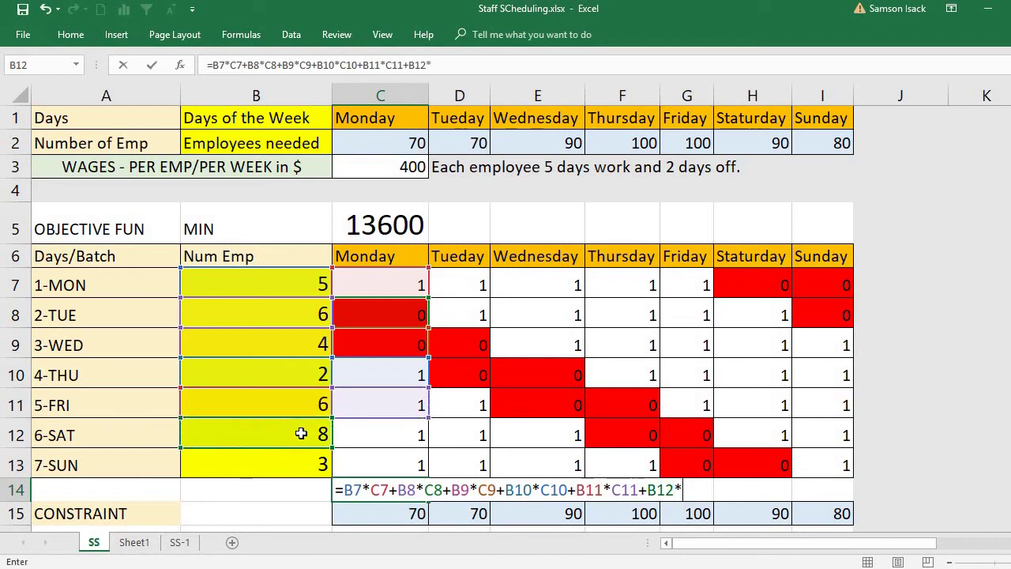
pyautogui.click(411, 437)
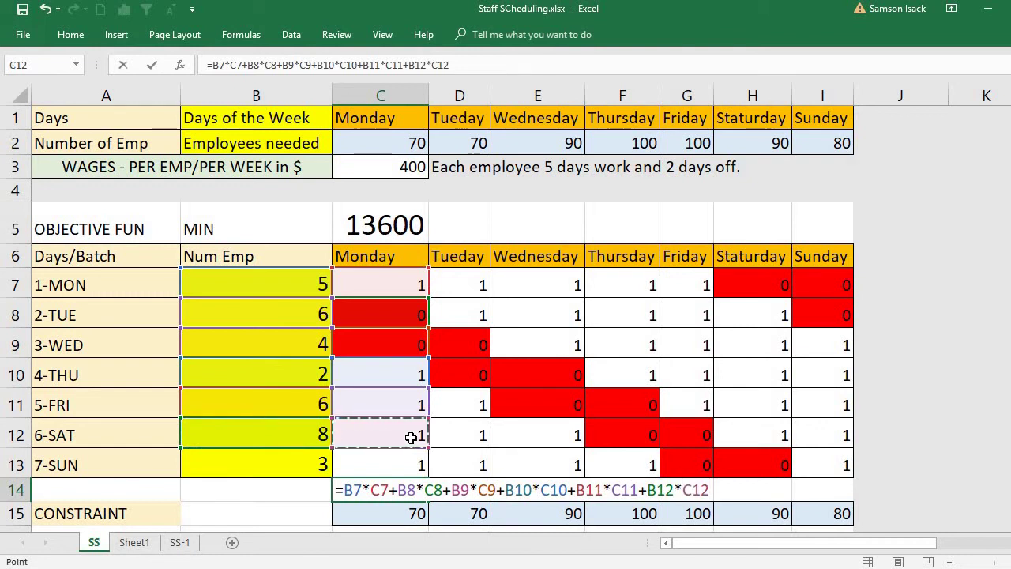
pyautogui.write('+')
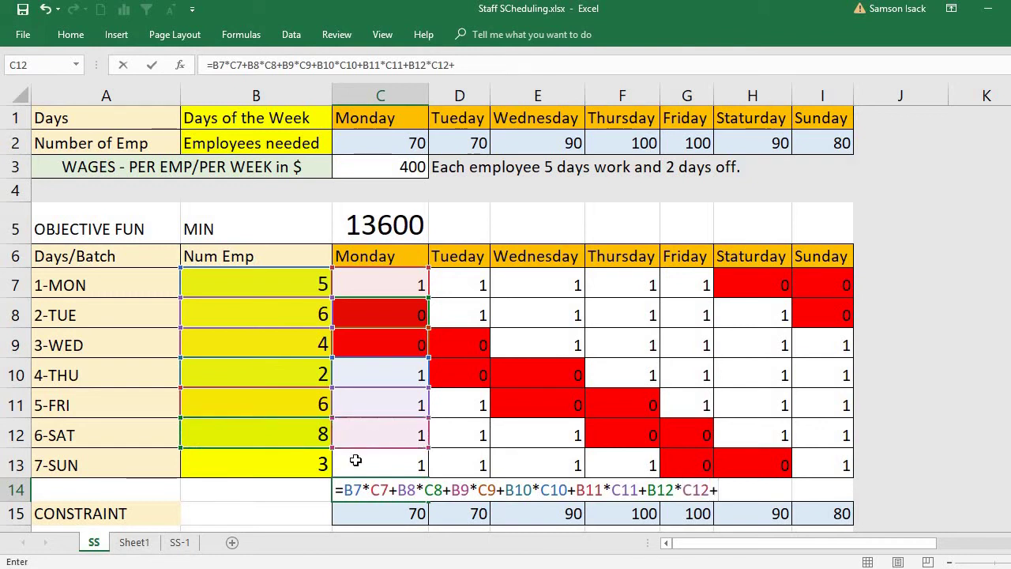
pyautogui.click(307, 462)
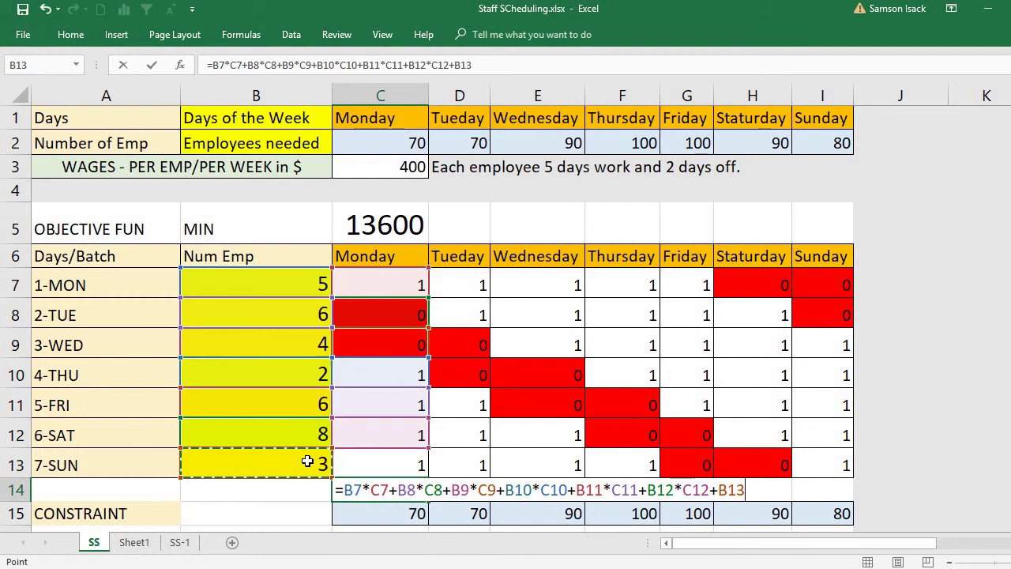
pyautogui.write('*')
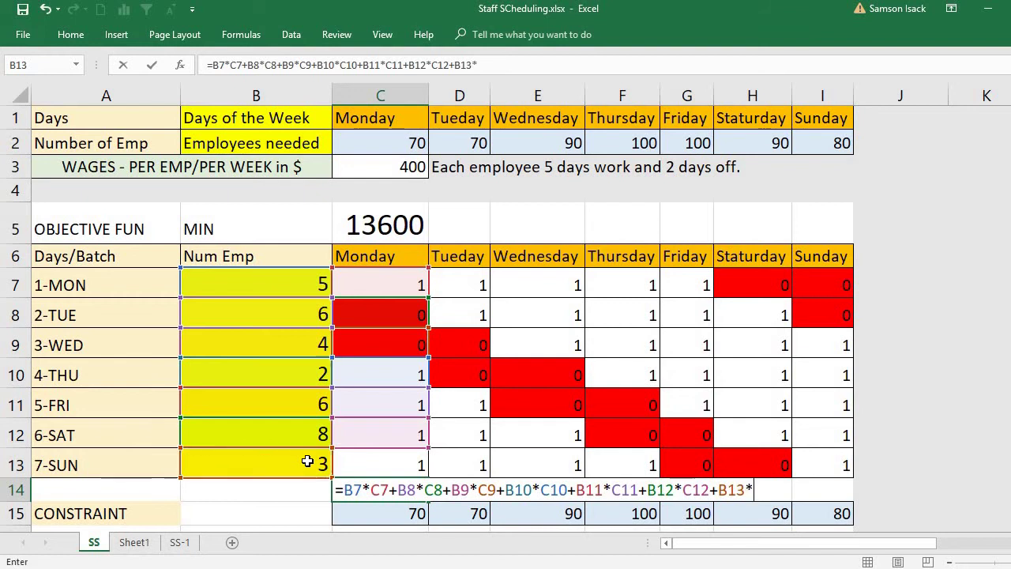
pyautogui.click(379, 460)
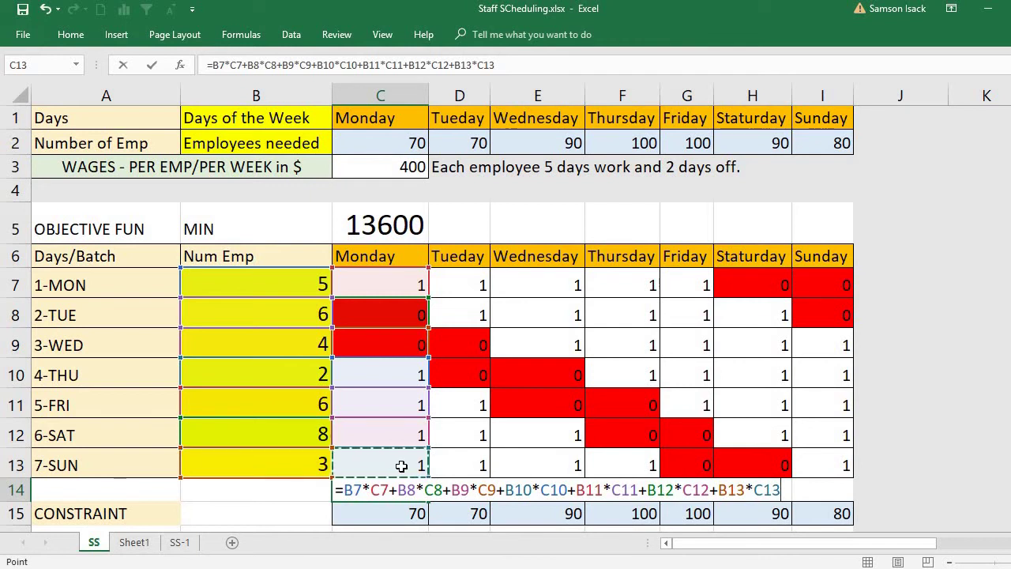
pyautogui.press('Return')
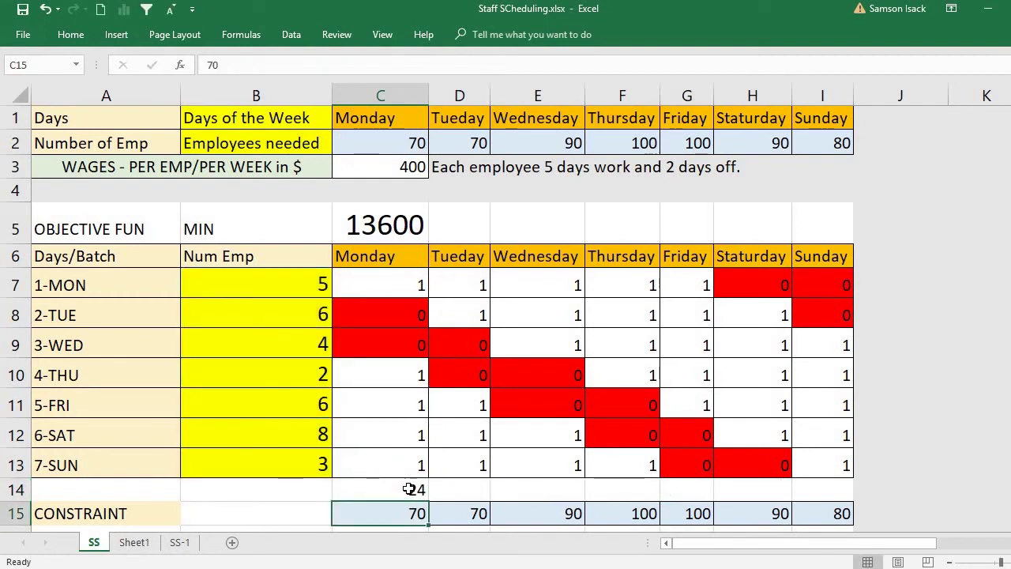
pyautogui.click(409, 489)
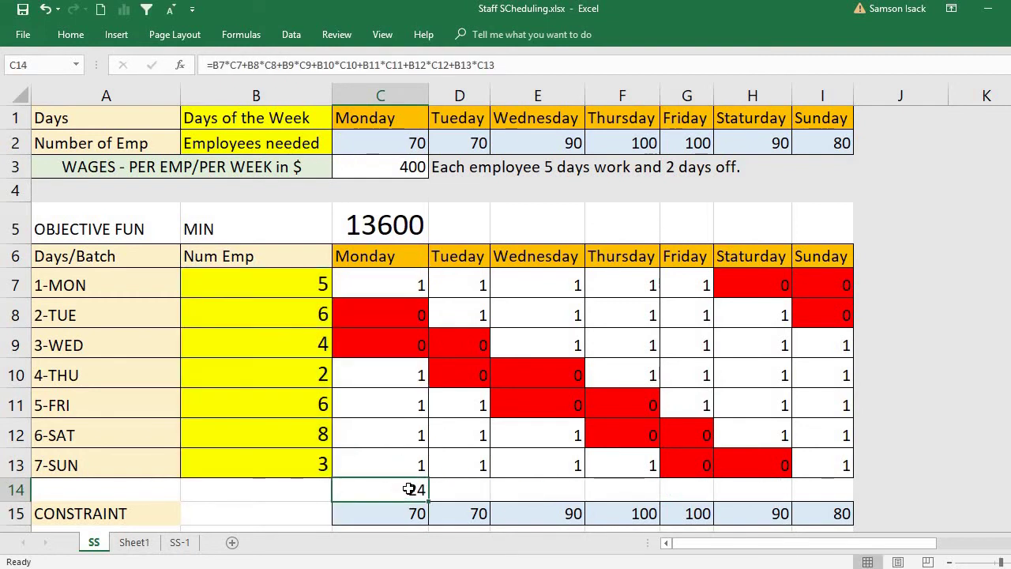
pyautogui.click(316, 373)
pyautogui.moveTo(316, 386); pyautogui.dragTo(318, 462)
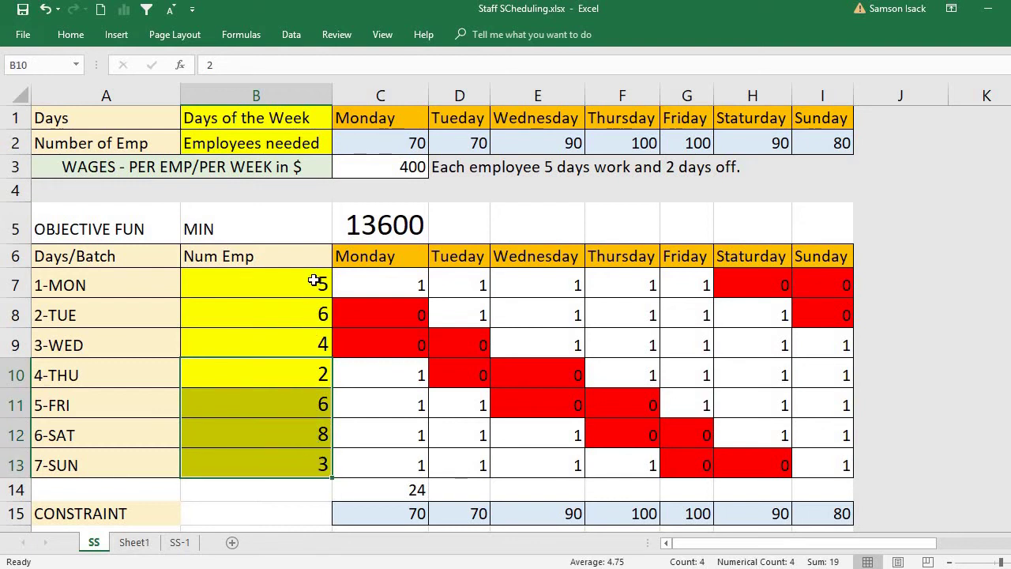
pyautogui.click(314, 282)
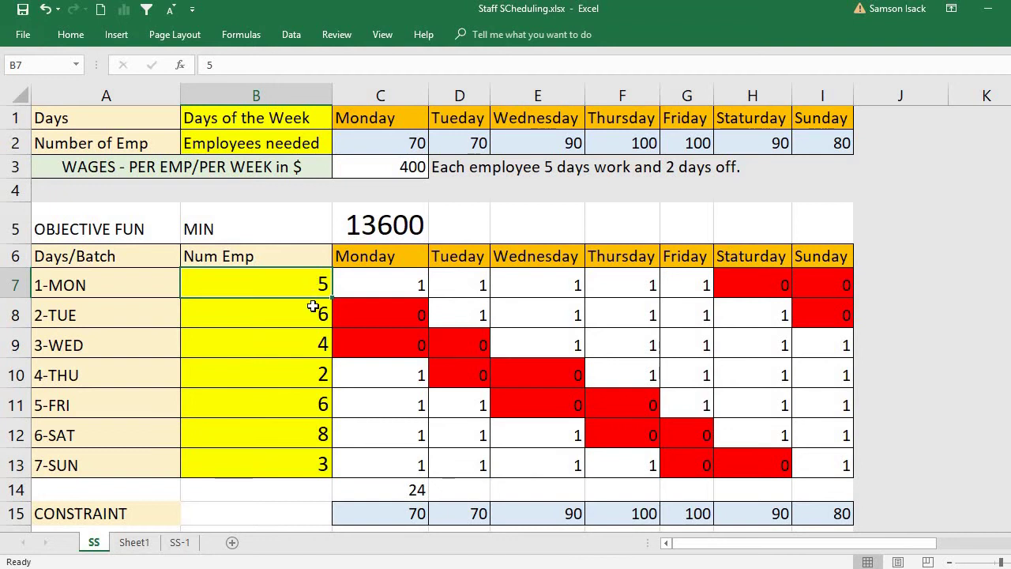
pyautogui.moveTo(314, 310); pyautogui.dragTo(314, 339)
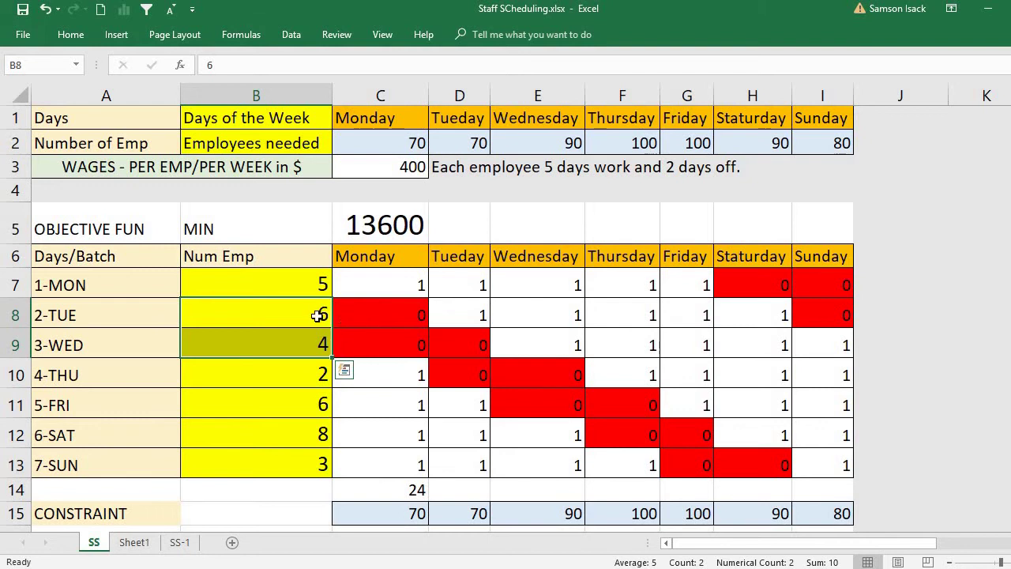
pyautogui.click(399, 492)
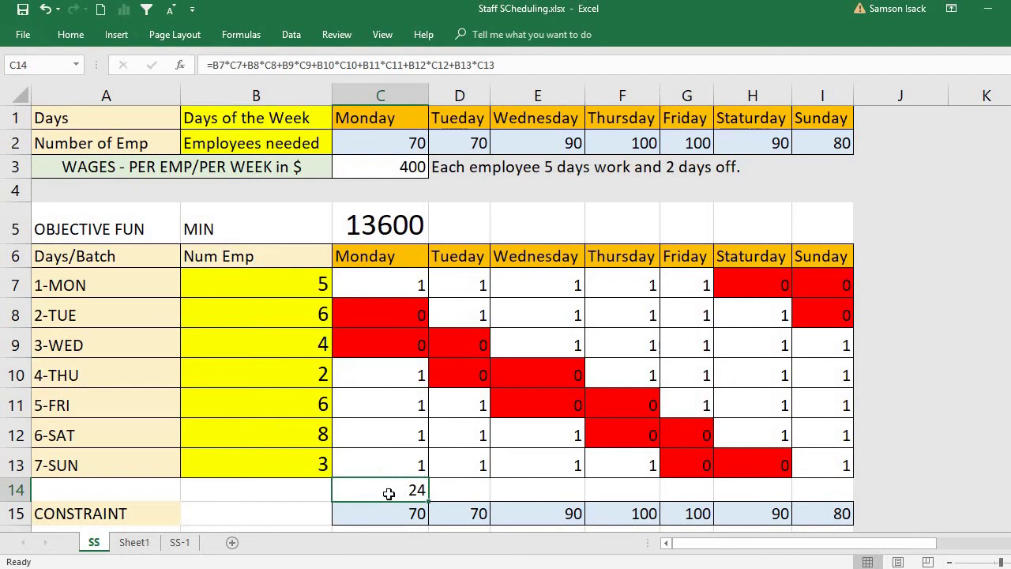
pyautogui.doubleClick(388, 493)
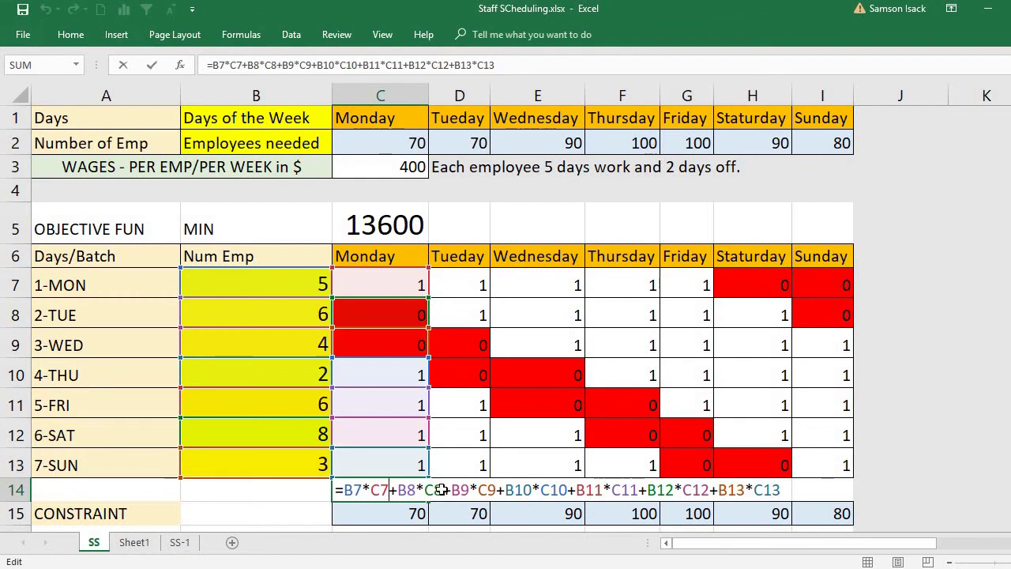
pyautogui.press('Return')
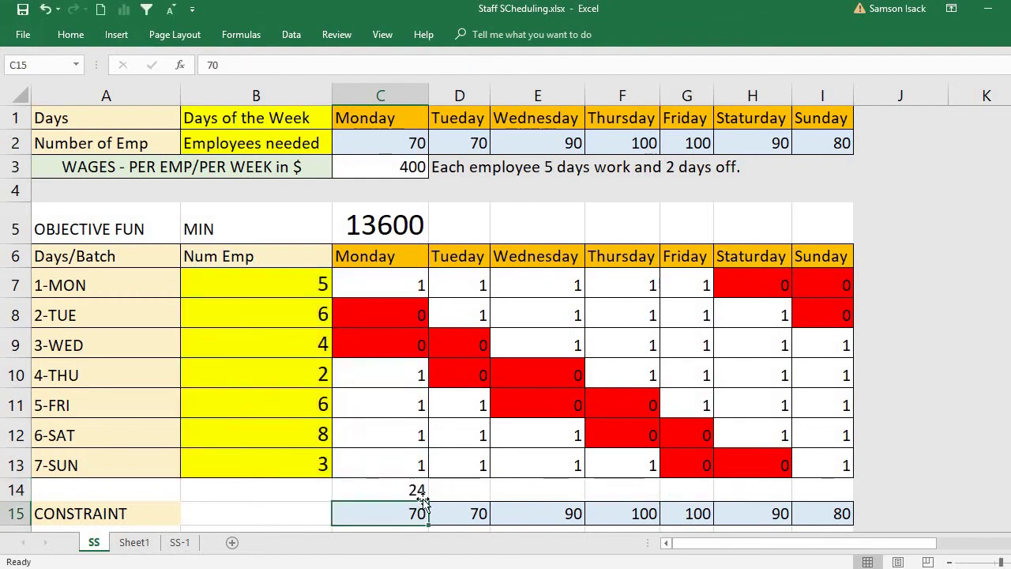
pyautogui.click(128, 543)
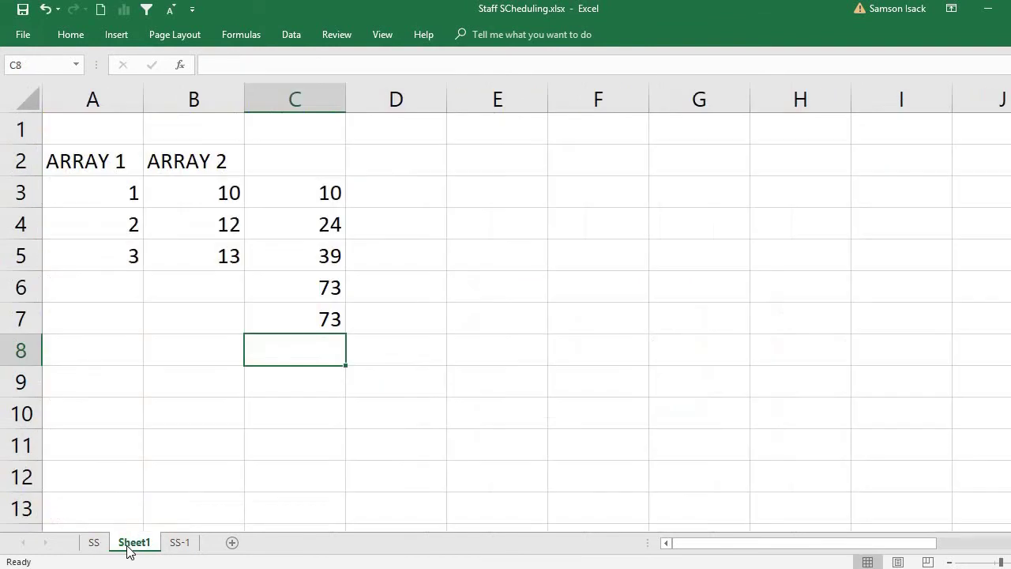
pyautogui.click(316, 310)
pyautogui.doubleClick(305, 316)
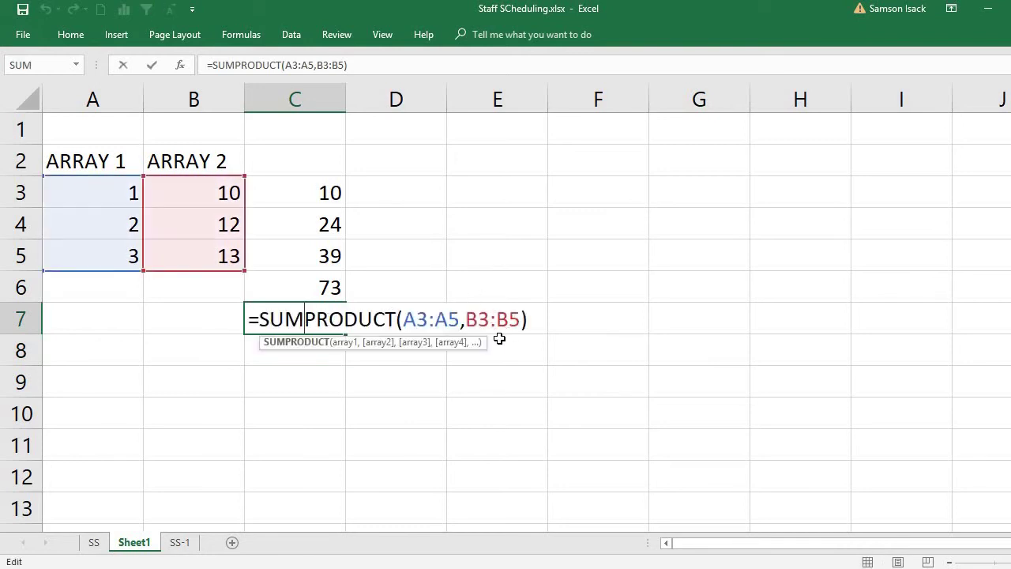
pyautogui.press('Return')
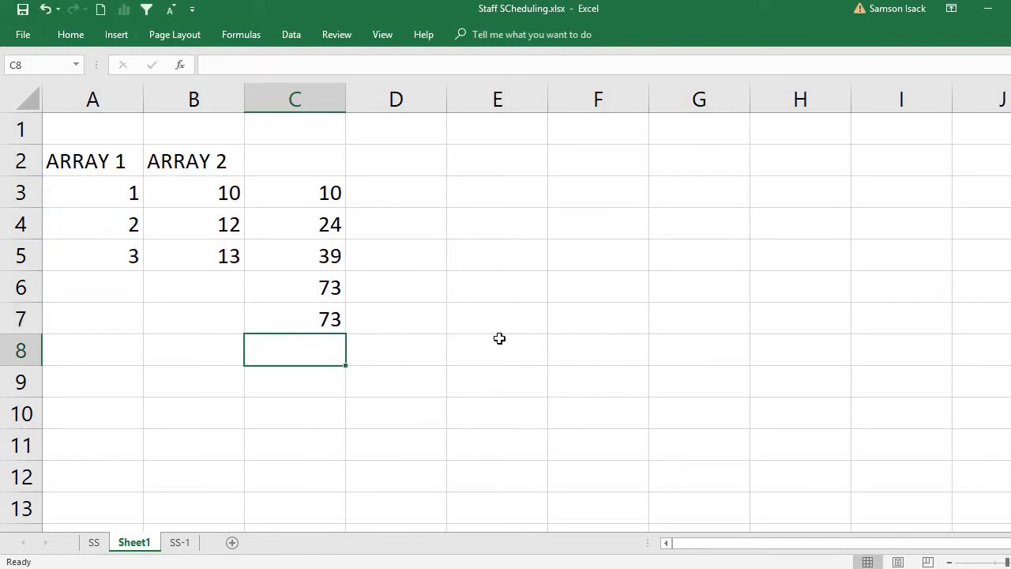
pyautogui.click(92, 542)
# Step: Rewrite C14 as =SUMPRODUCT(B7:B13,C7:C13), still giving 24 staff on Monday
pyautogui.click(380, 488)
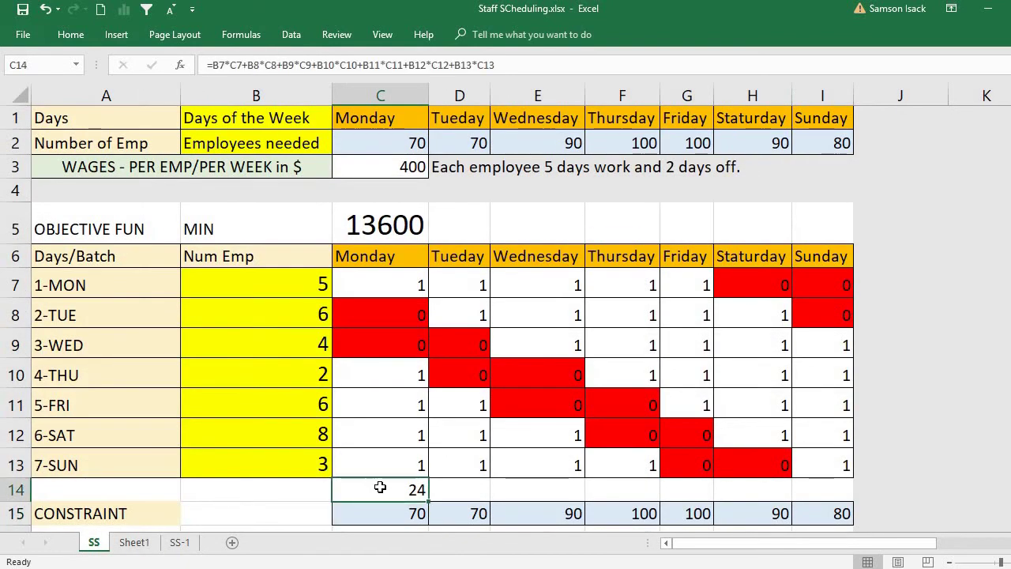
pyautogui.doubleClick(381, 487)
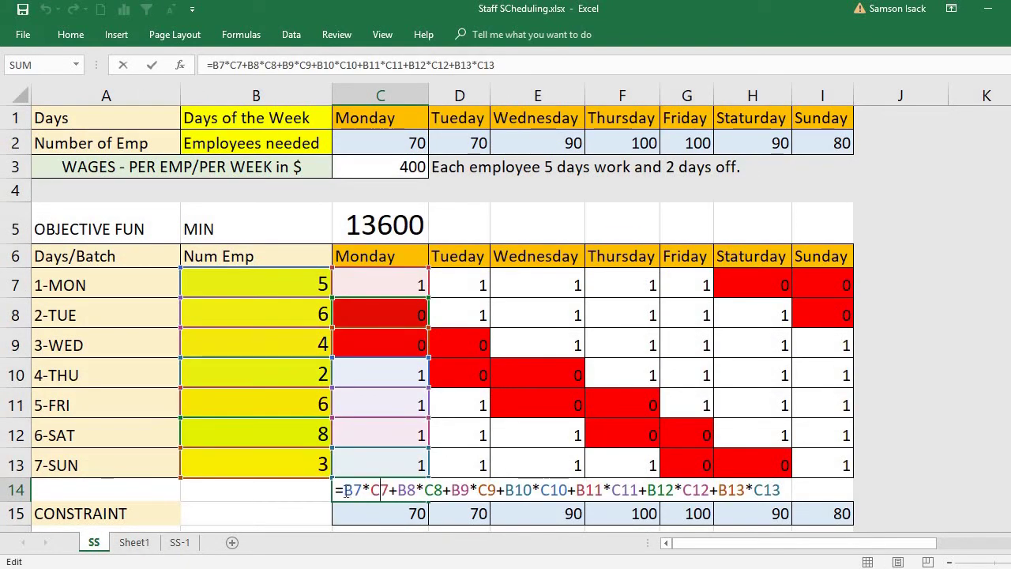
pyautogui.moveTo(345, 490); pyautogui.dragTo(785, 500)
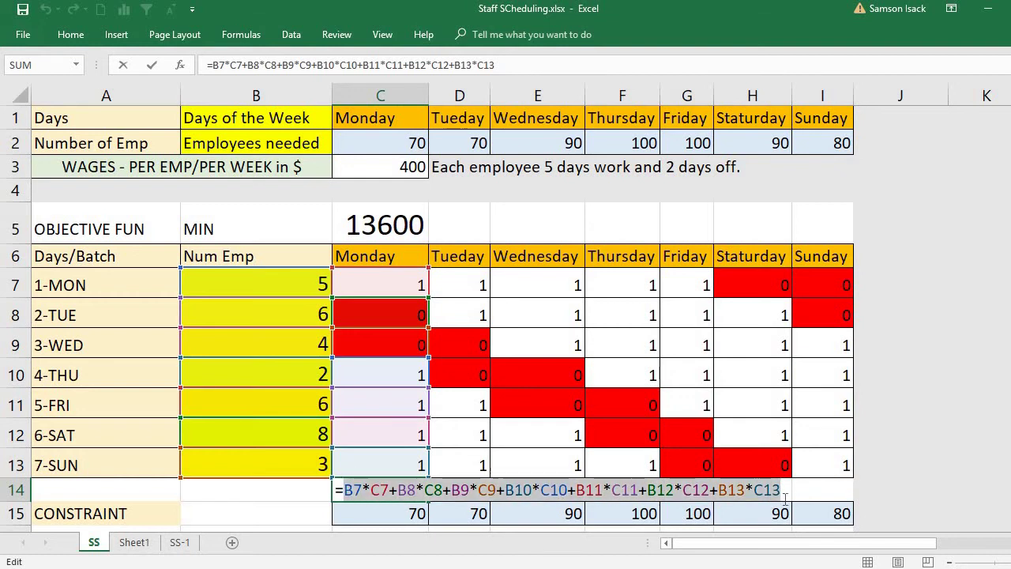
pyautogui.write('SU')
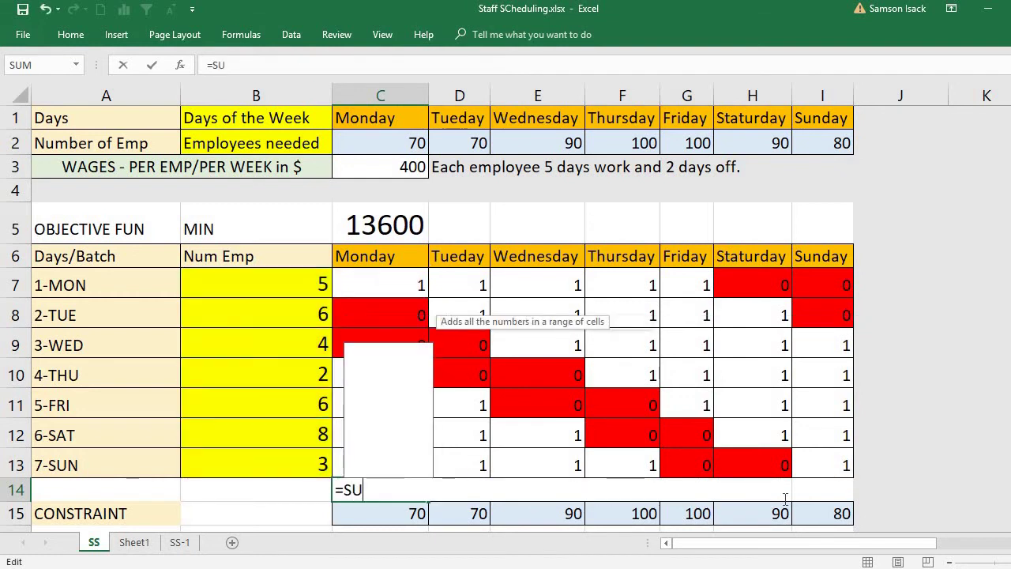
pyautogui.write('MPRODUCT')
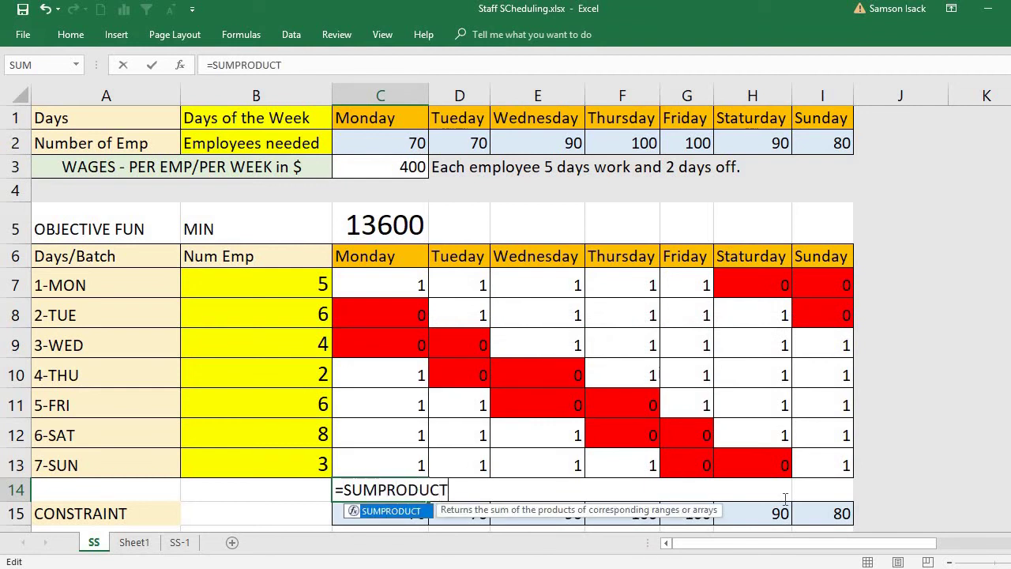
pyautogui.write('(')
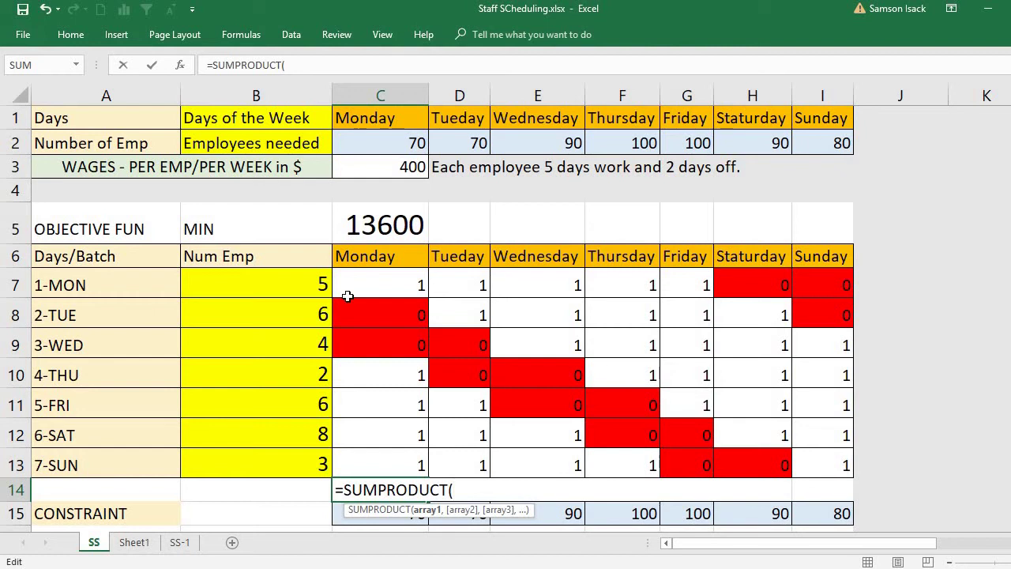
pyautogui.moveTo(261, 284); pyautogui.dragTo(276, 464)
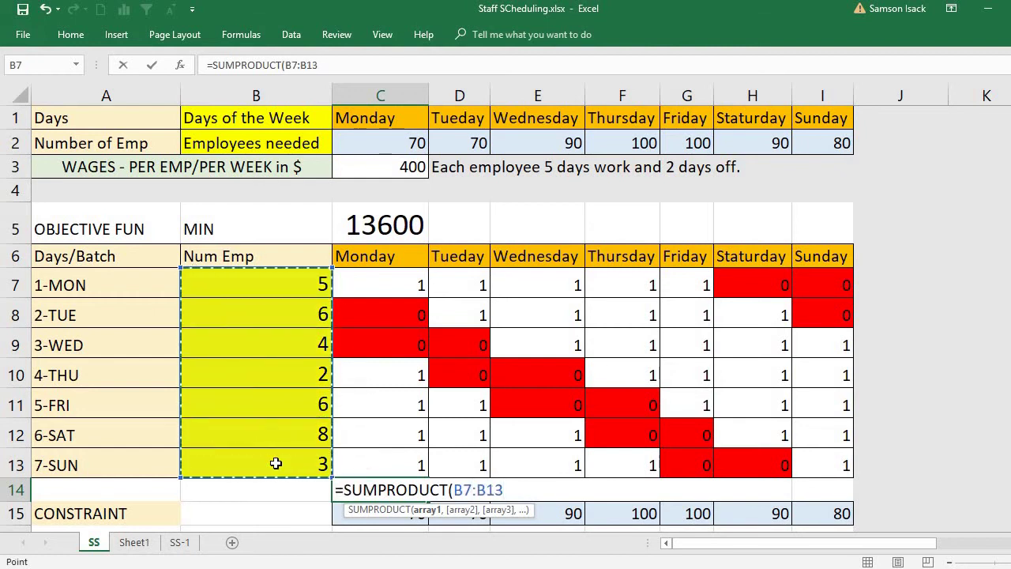
pyautogui.write(',')
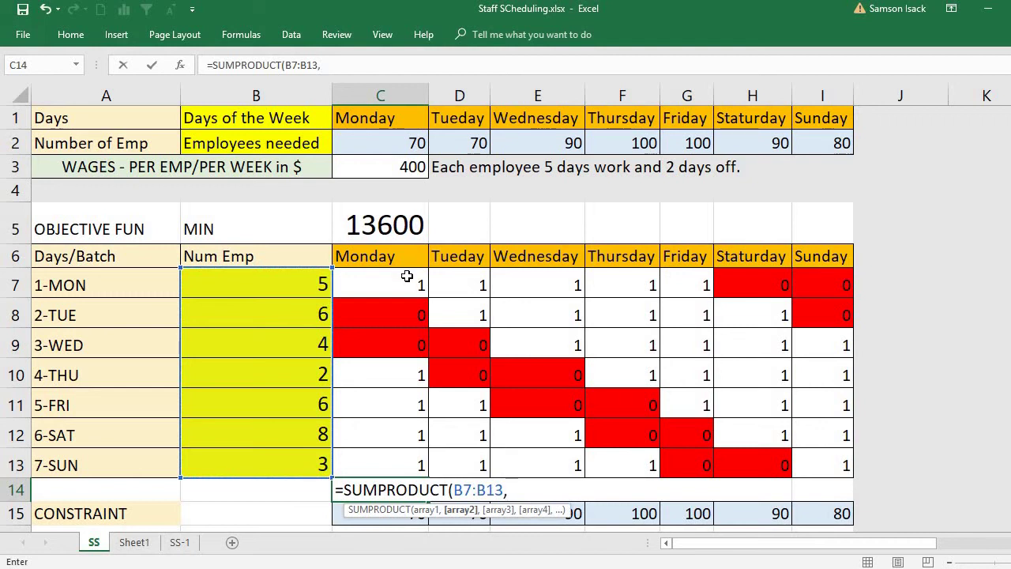
pyautogui.moveTo(407, 276); pyautogui.dragTo(414, 465)
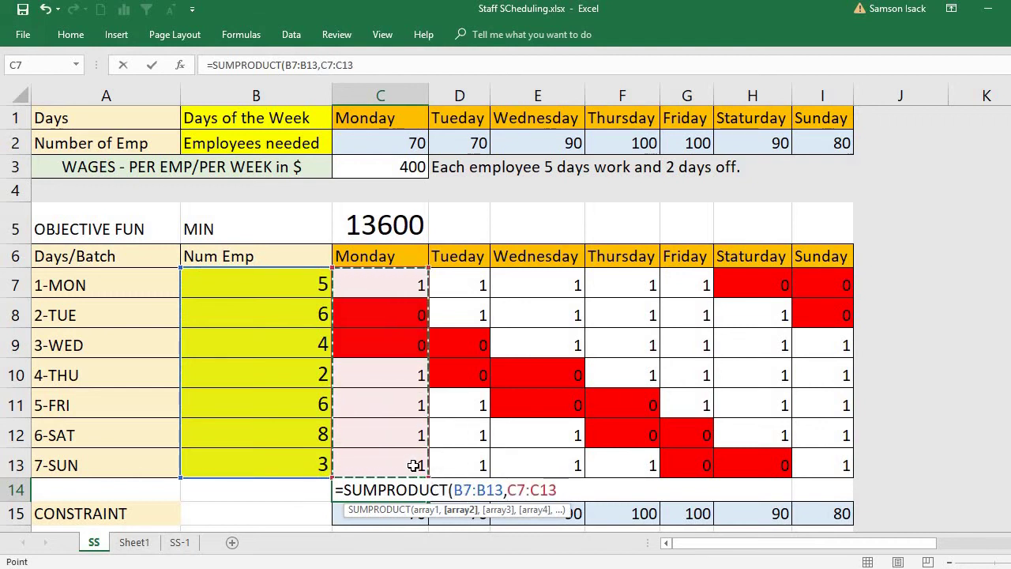
pyautogui.write(')')
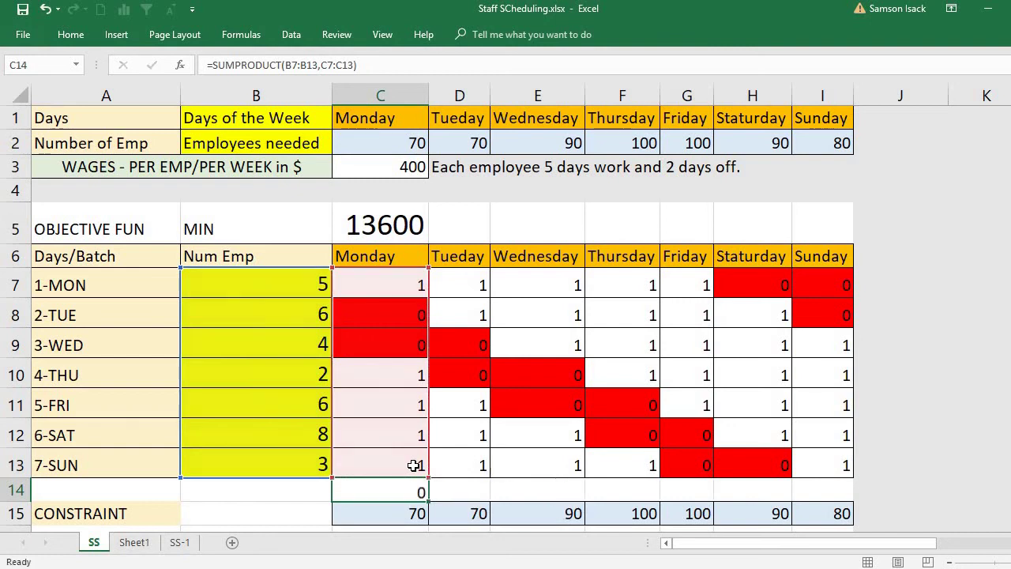
pyautogui.press('Return')
pyautogui.click(392, 486)
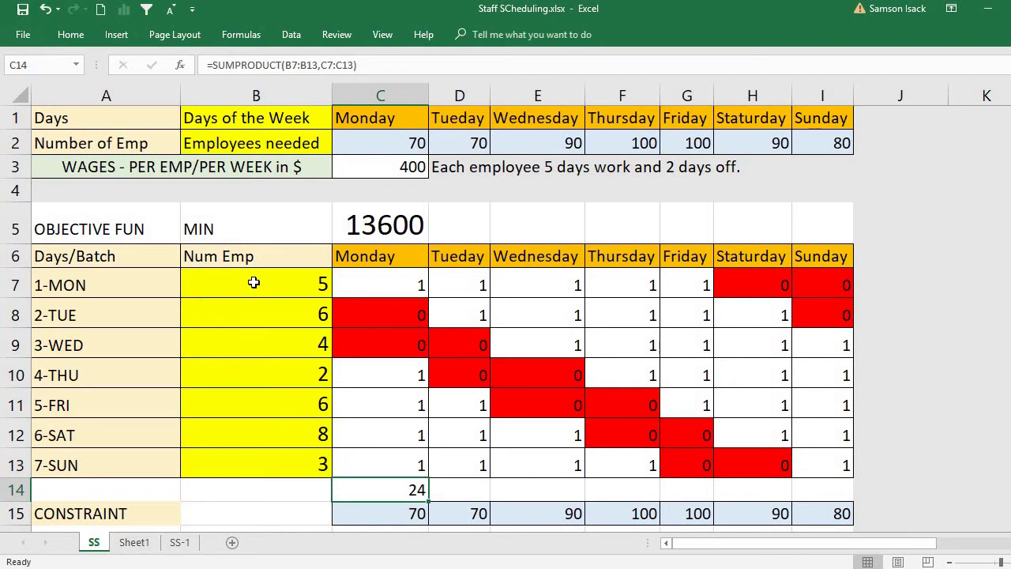
pyautogui.moveTo(254, 283); pyautogui.dragTo(269, 455)
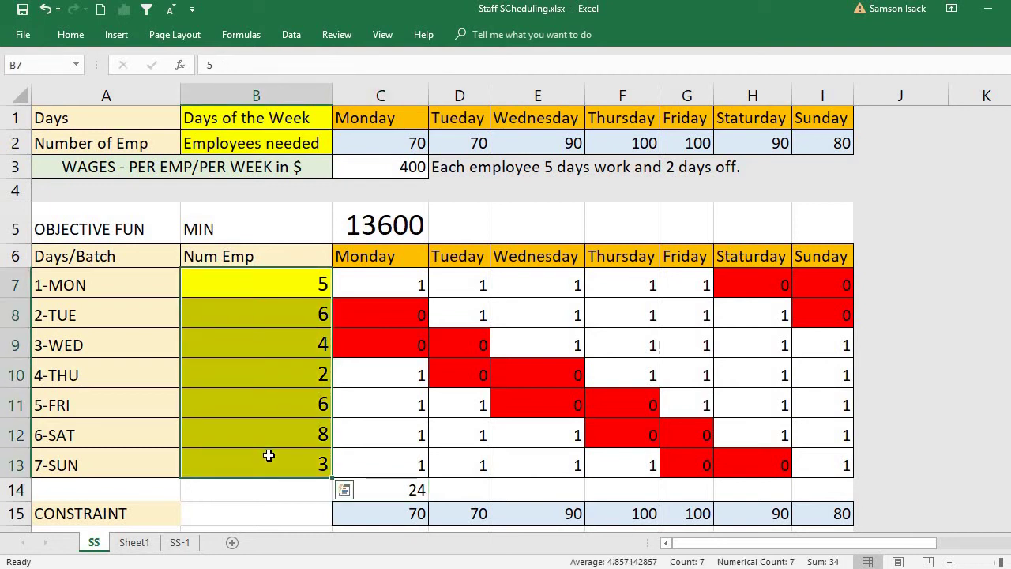
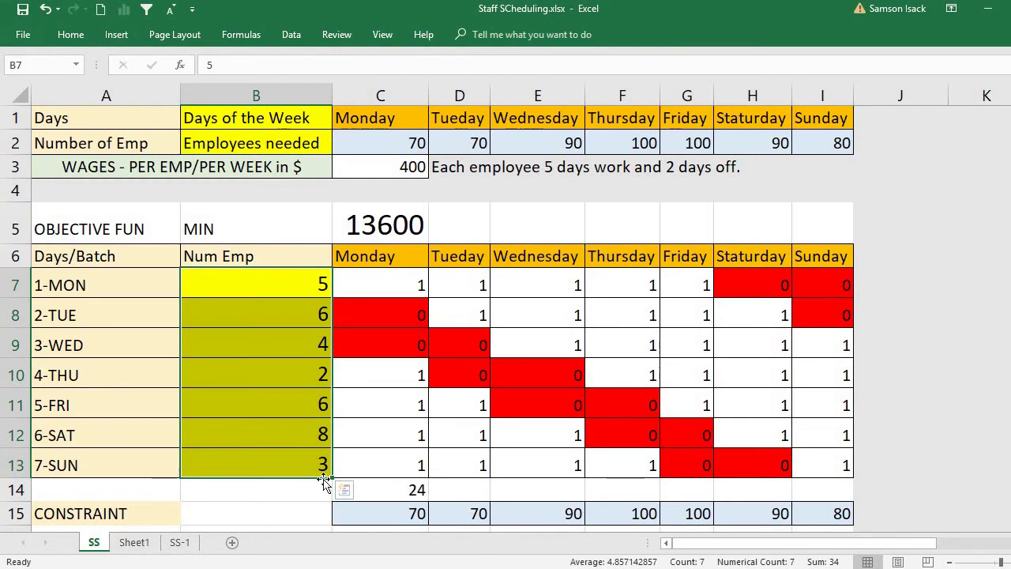
# Step: Enter =SUMPRODUCT(B7:B13,D7:D13) in D14 for Tuesday's total of 28
pyautogui.click(422, 490)
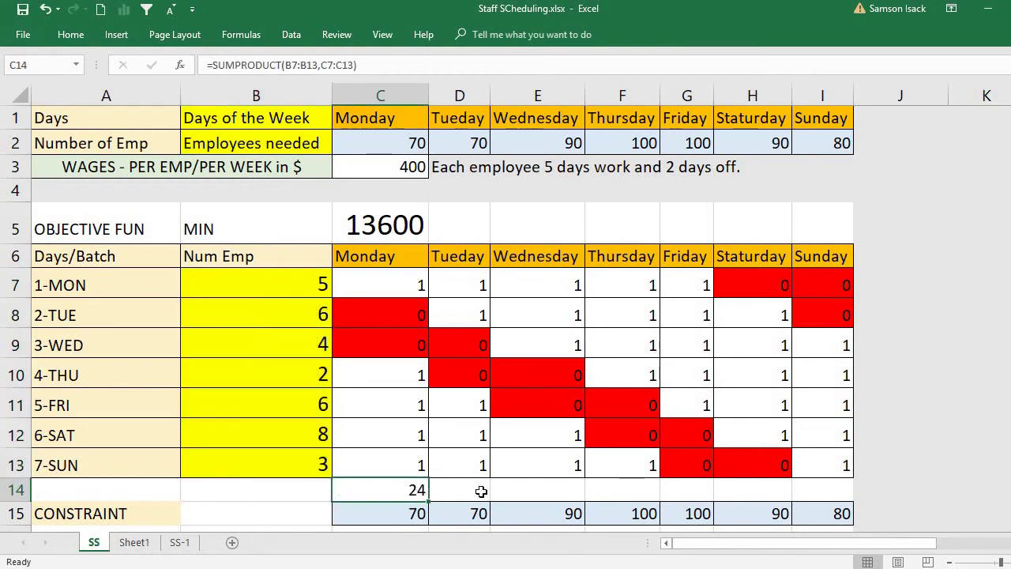
pyautogui.click(482, 492)
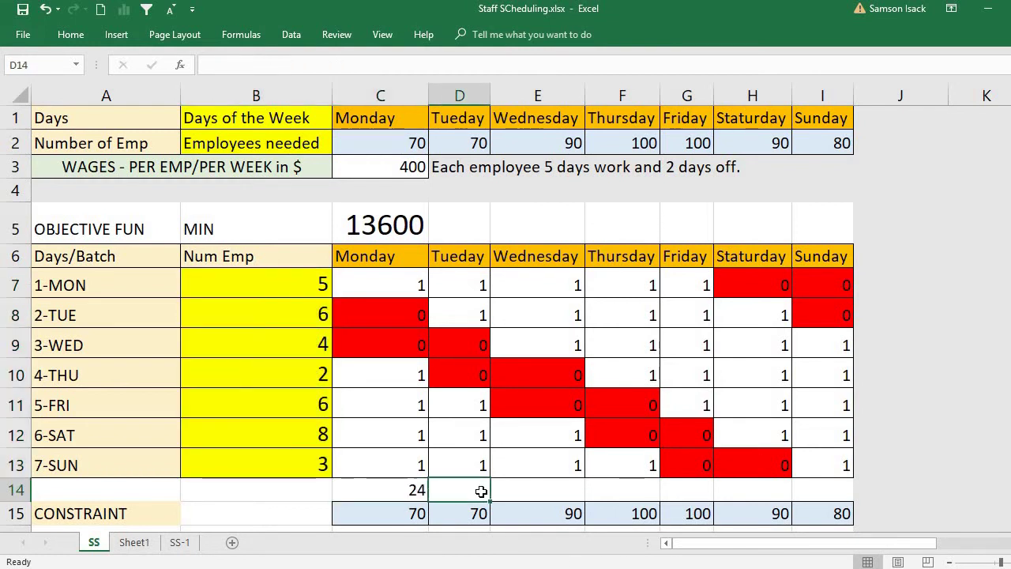
pyautogui.write('=')
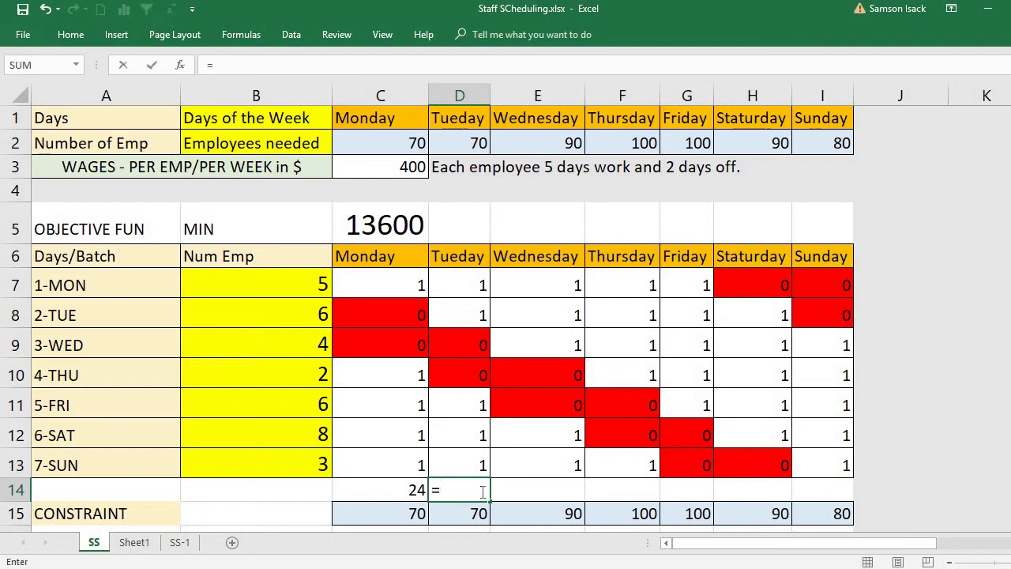
pyautogui.write('SUMP')
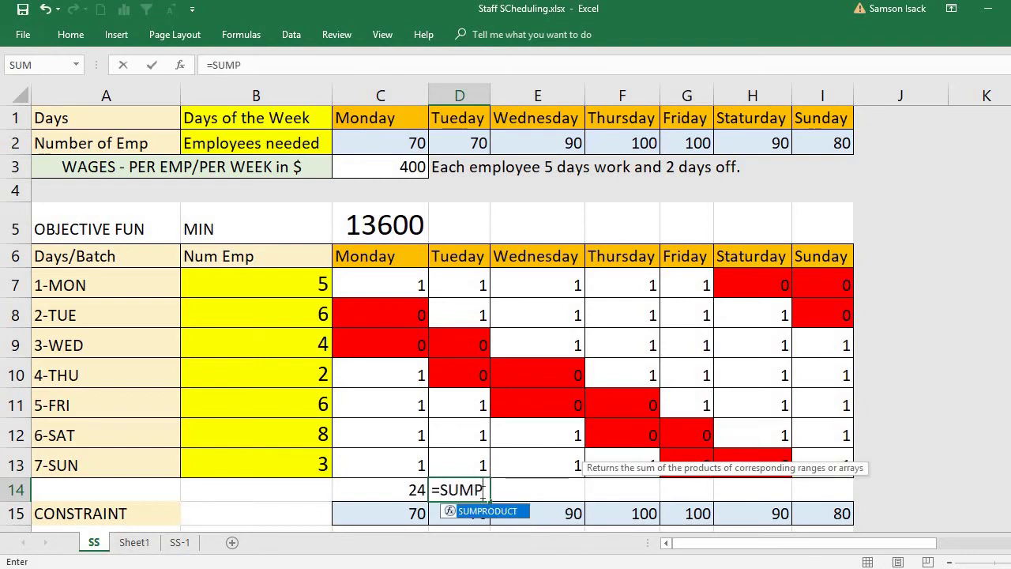
pyautogui.write('RODY')
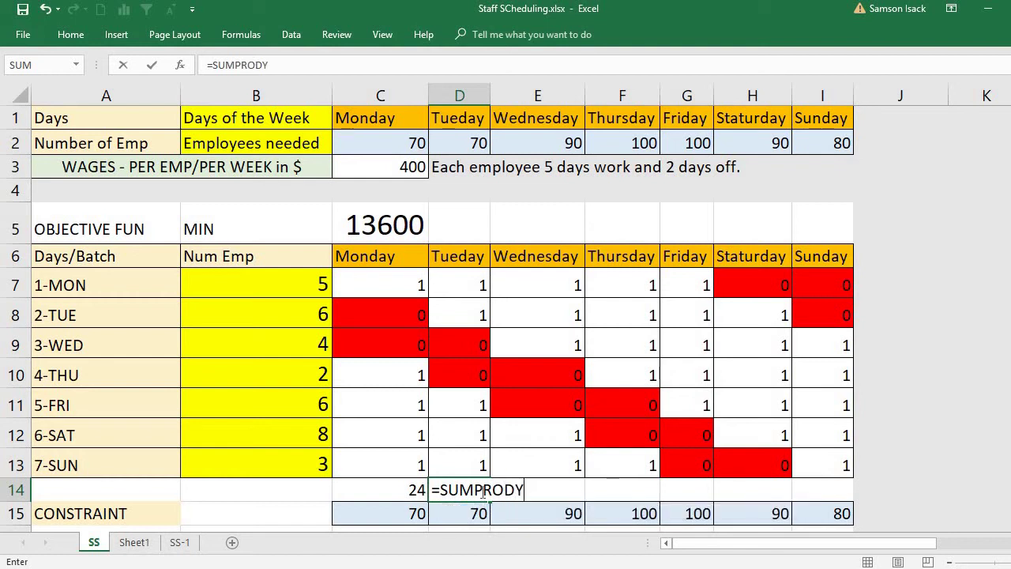
pyautogui.press('BackSpace')
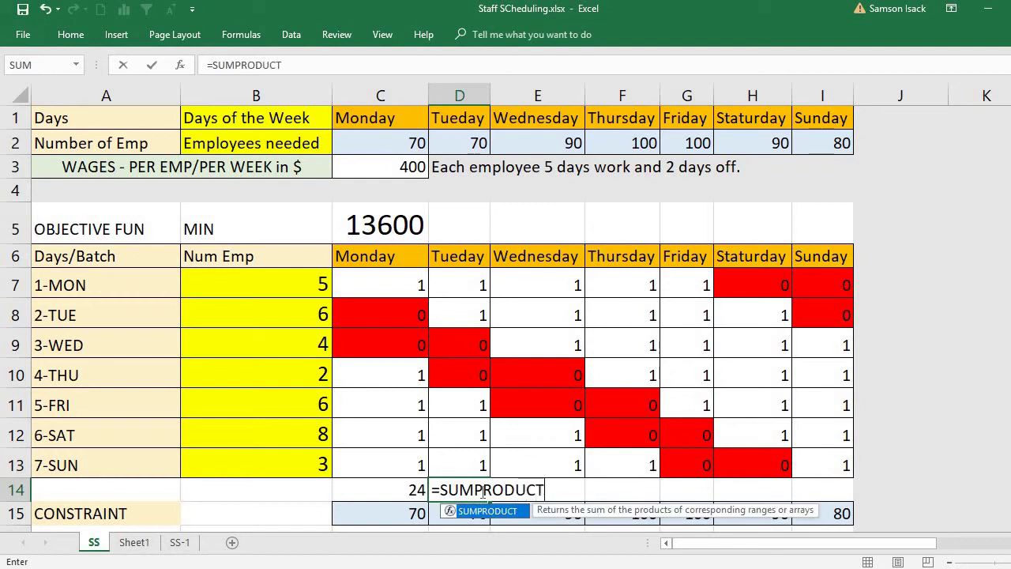
pyautogui.write('UCT(')
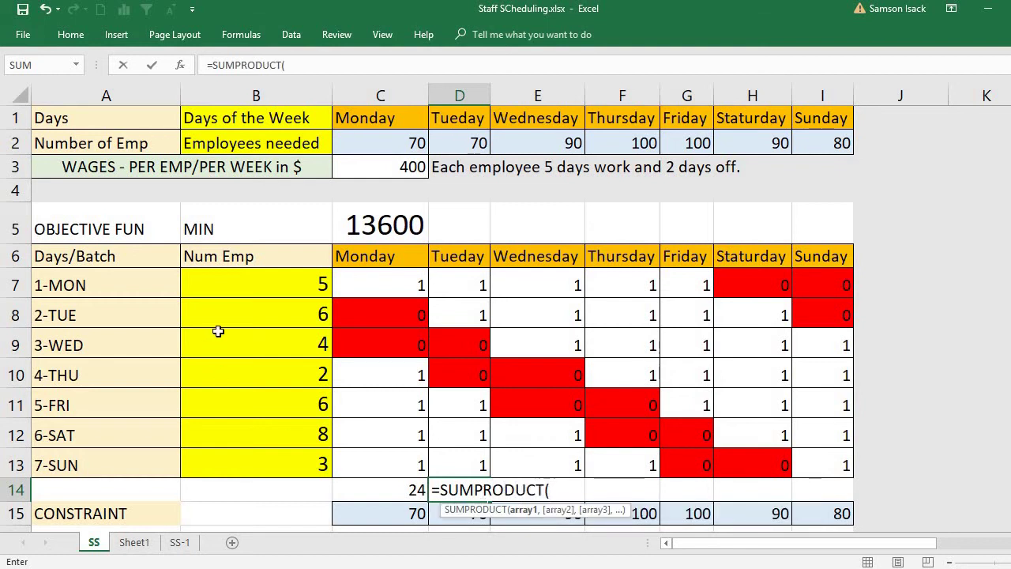
pyautogui.moveTo(254, 290); pyautogui.dragTo(271, 456)
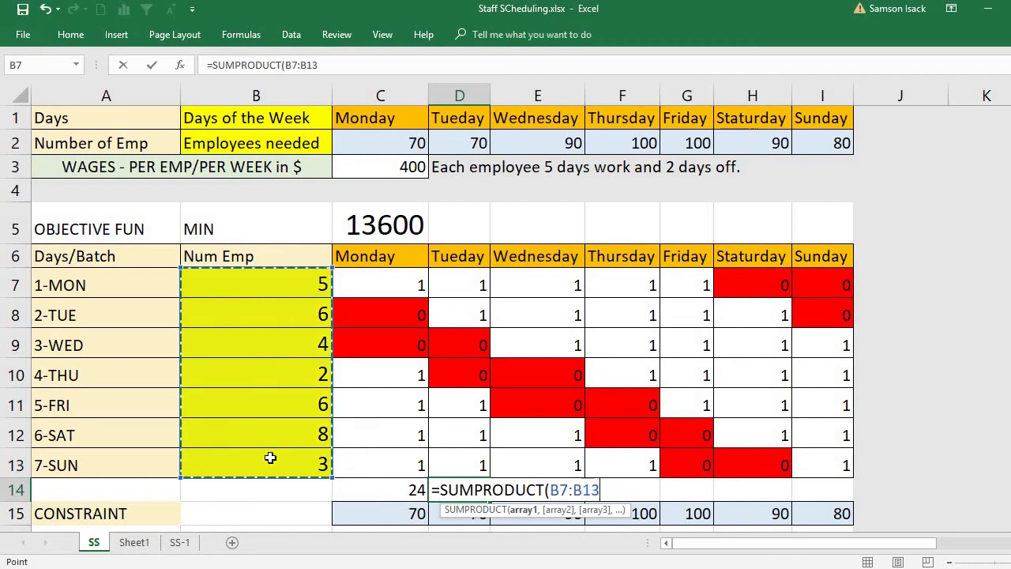
pyautogui.write(',')
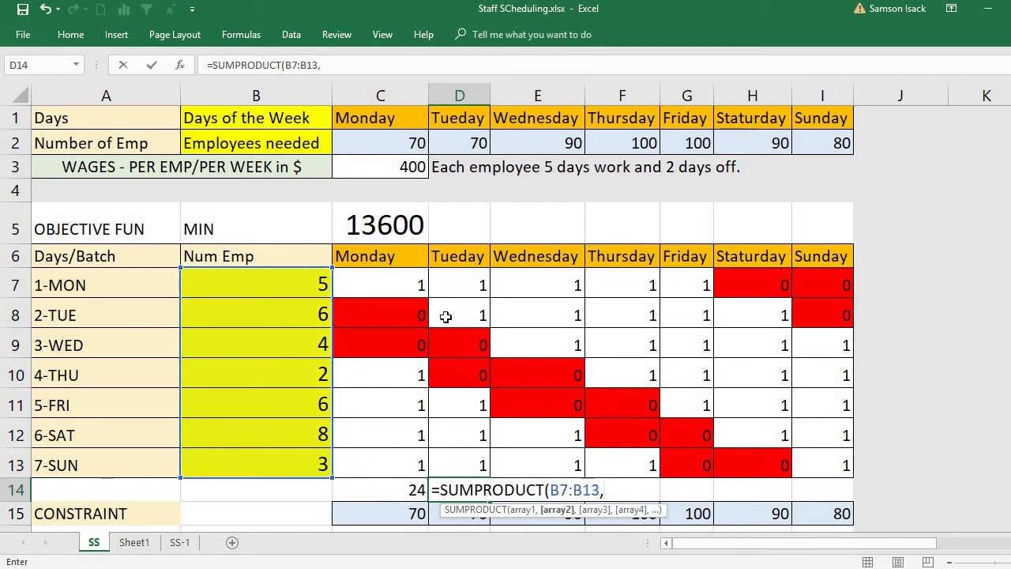
pyautogui.moveTo(463, 287); pyautogui.dragTo(462, 456)
pyautogui.write(')')
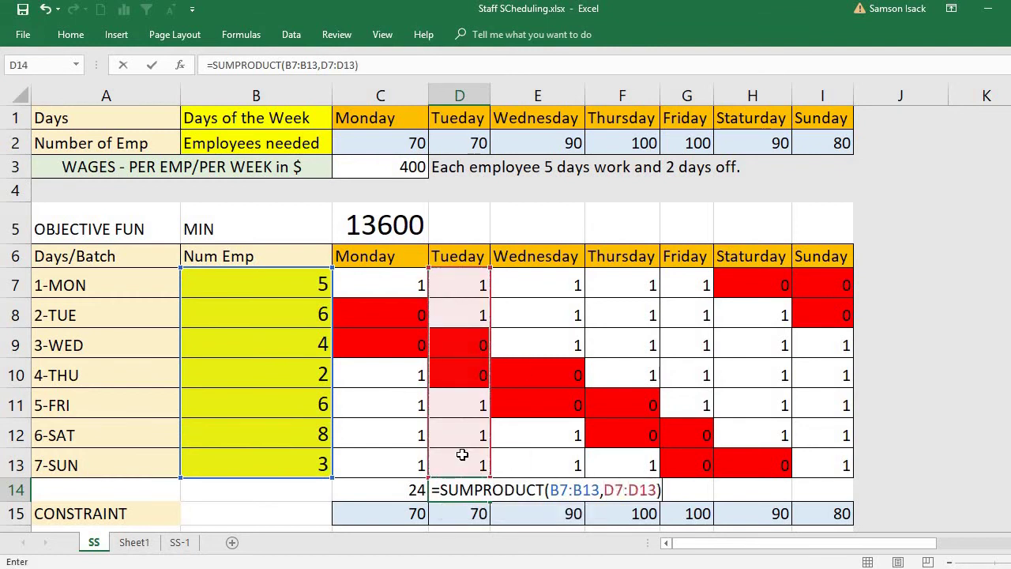
pyautogui.press('Return')
# Step: Enter =SUMPRODUCT(B7:B13,E7:E13) in E14 for Wednesday's total of 26
pyautogui.click(537, 497)
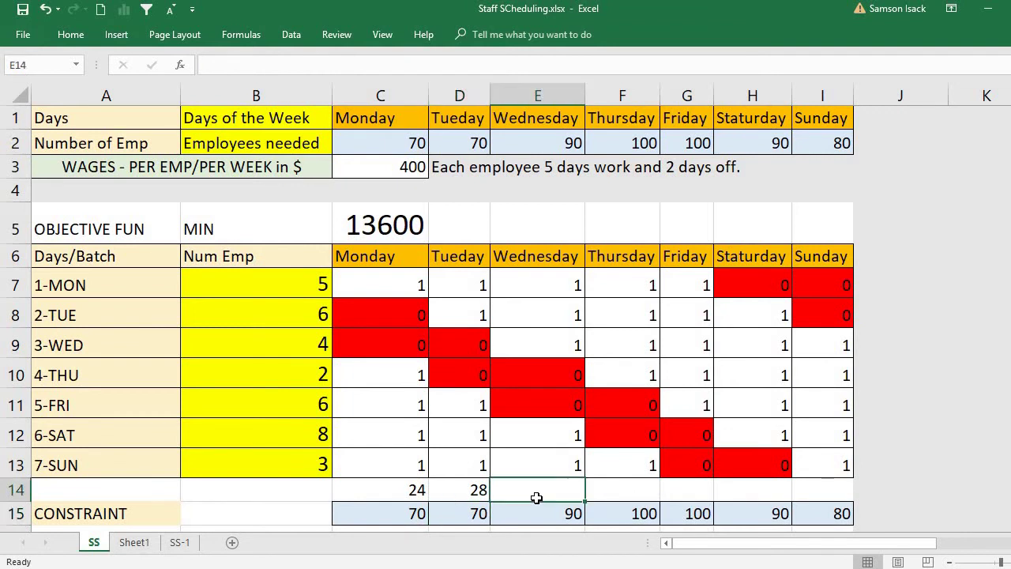
pyautogui.write('=')
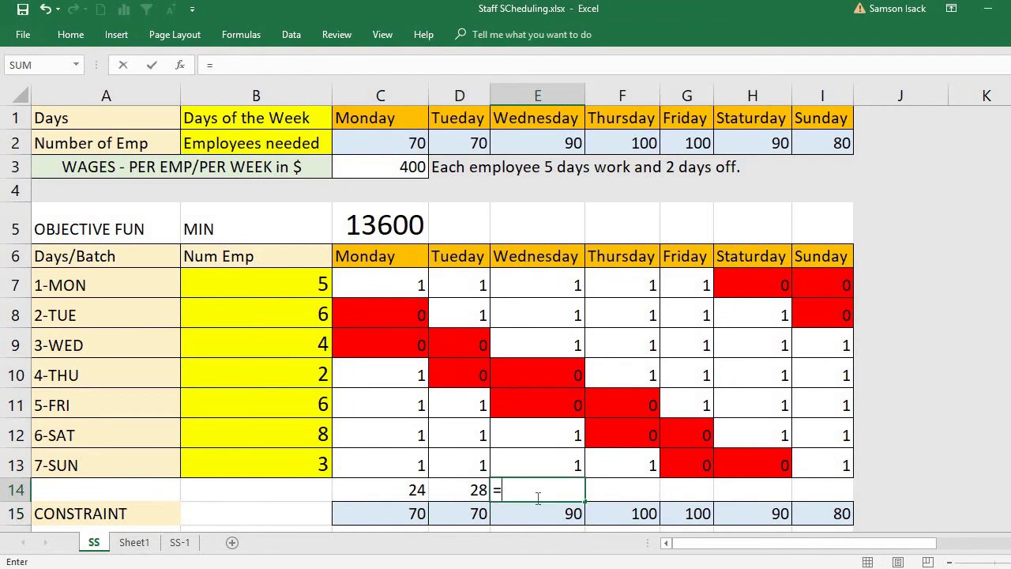
pyautogui.write('SUMP')
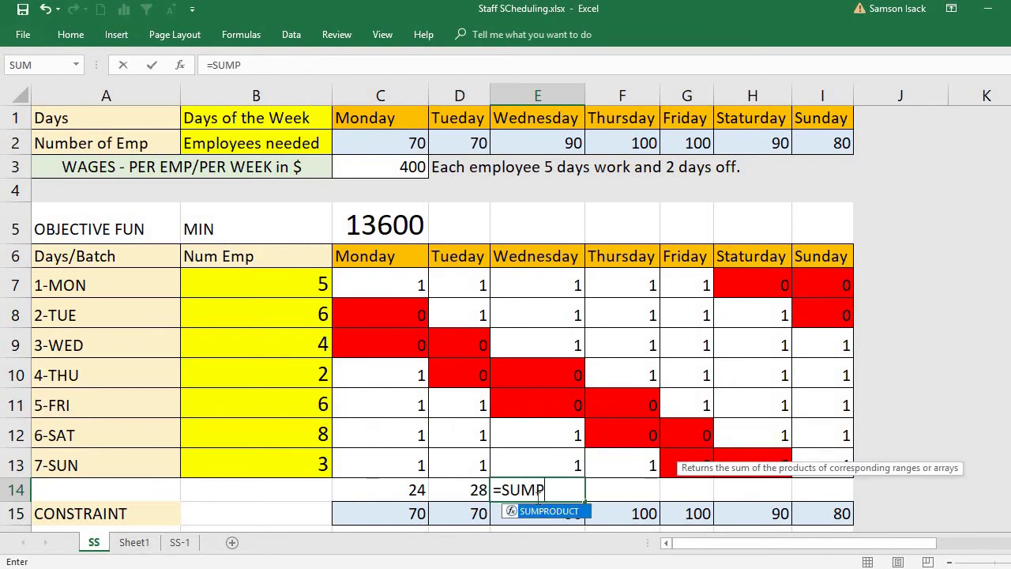
pyautogui.write('RO')
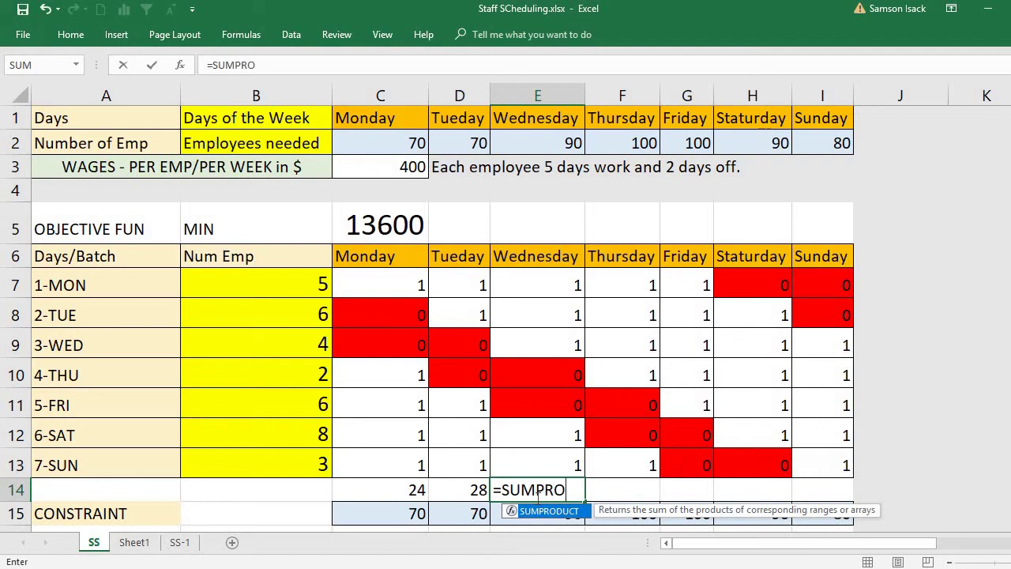
pyautogui.write('DUCT')
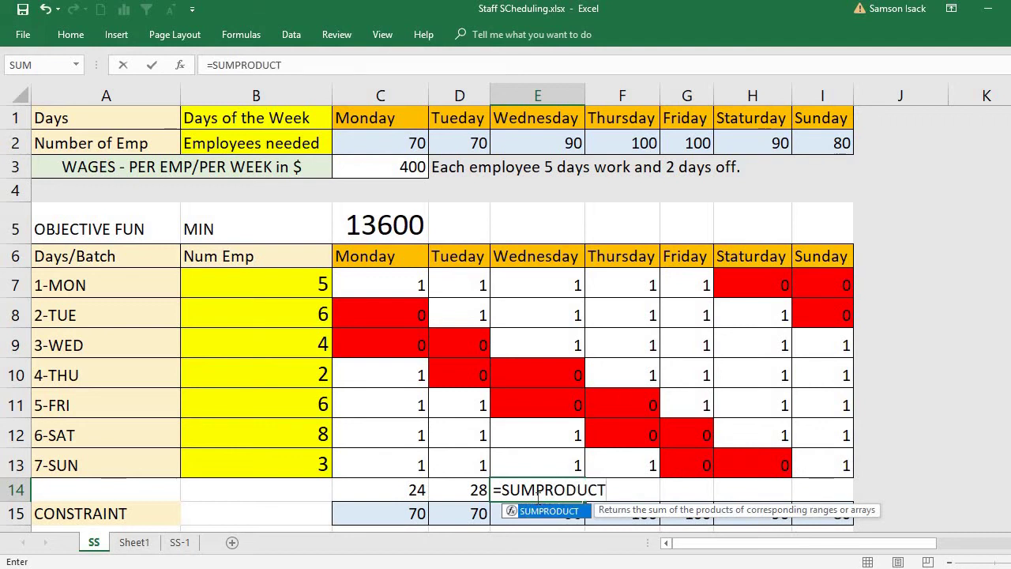
pyautogui.write('(')
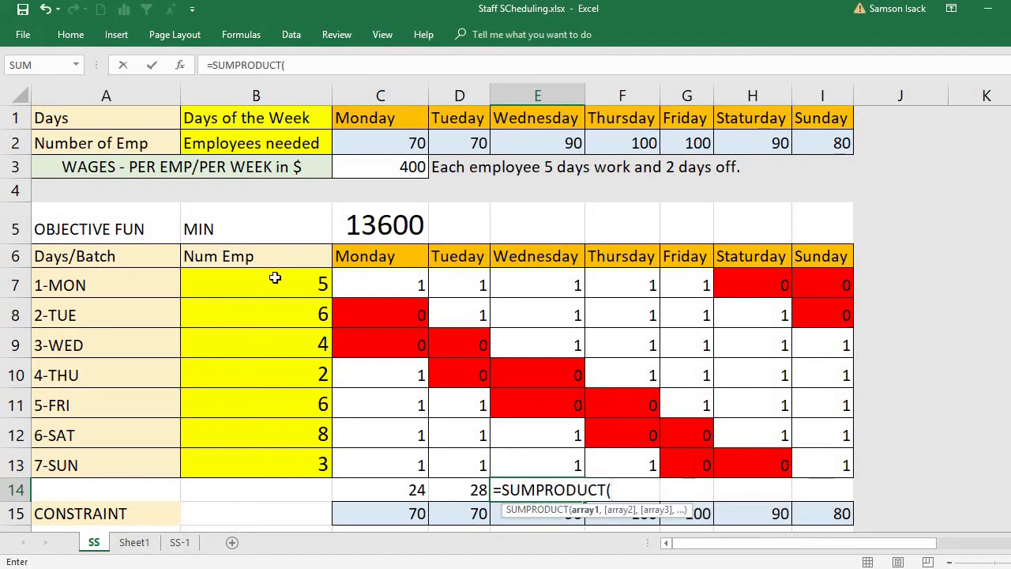
pyautogui.moveTo(275, 277); pyautogui.dragTo(300, 454)
pyautogui.write(',')
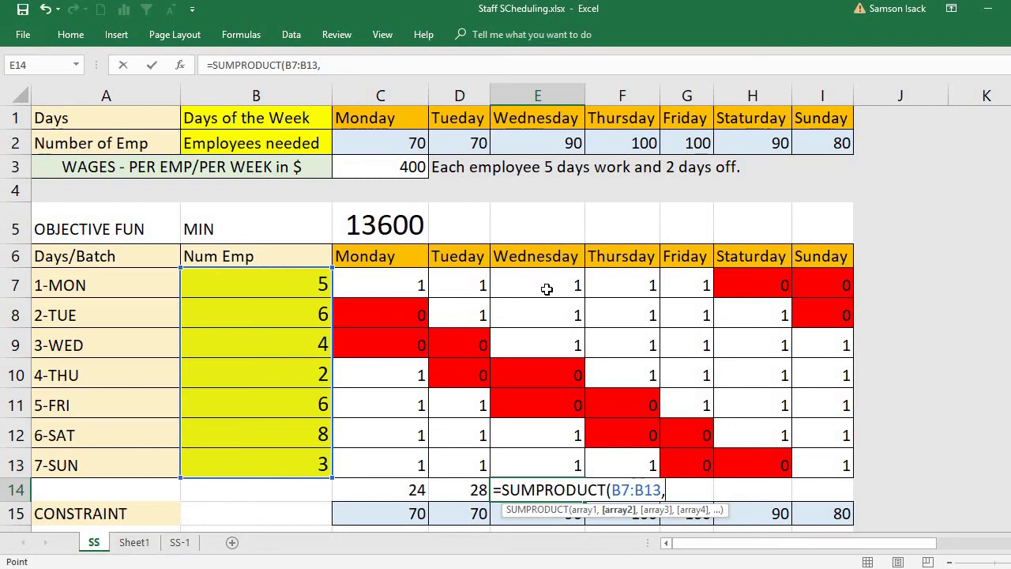
pyautogui.moveTo(547, 290); pyautogui.dragTo(545, 459)
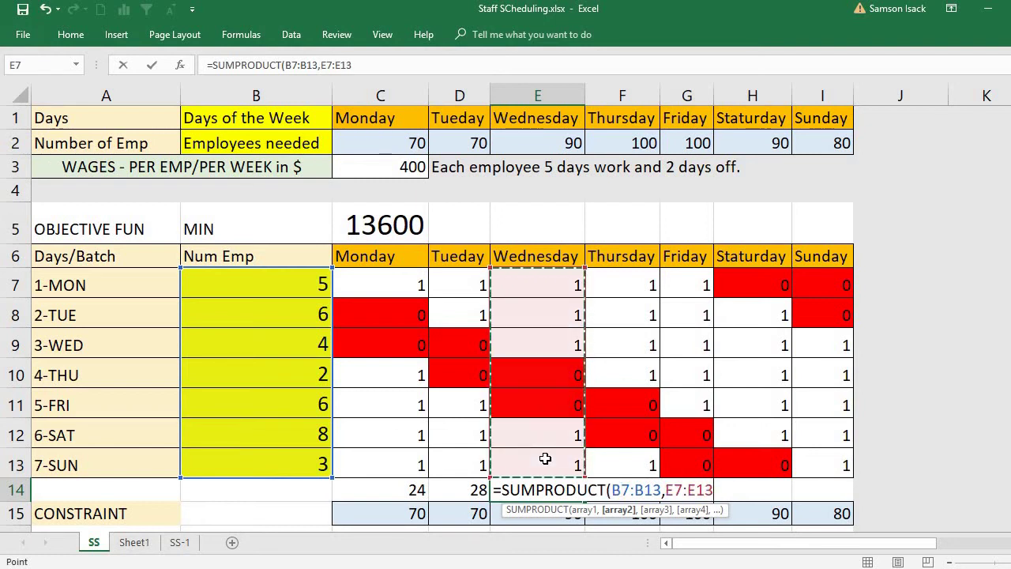
pyautogui.write(')')
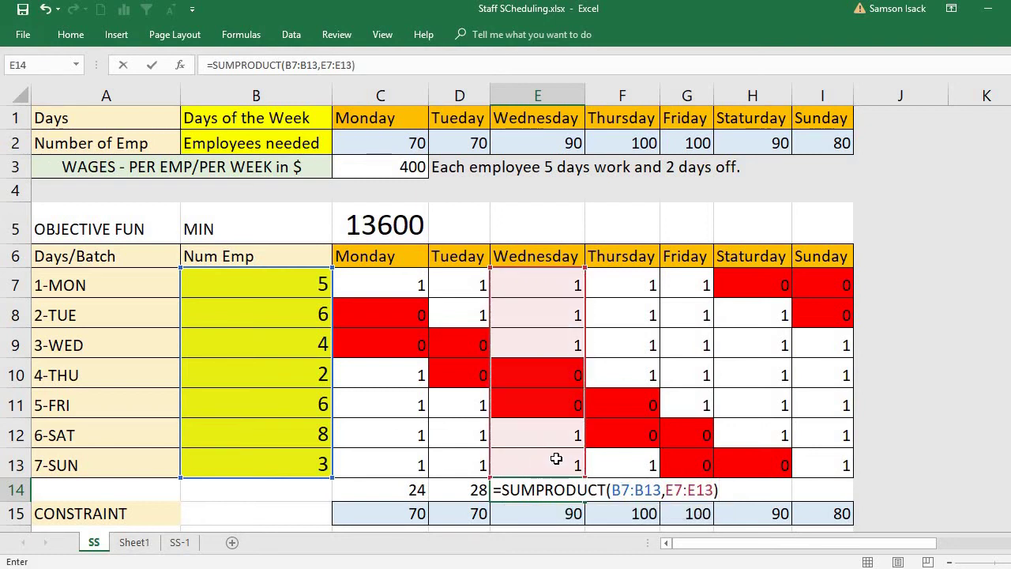
pyautogui.press('Return')
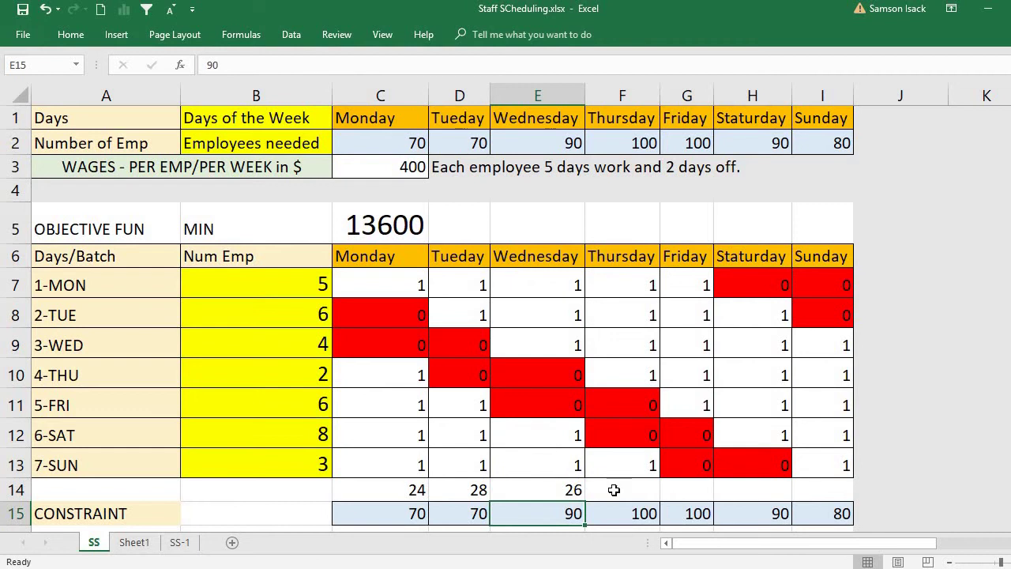
pyautogui.click(614, 490)
# Step: Enter =SUMPRODUCT(B7:B13,F7:F13) in F14 for Thursday's total of 20
pyautogui.write('=')
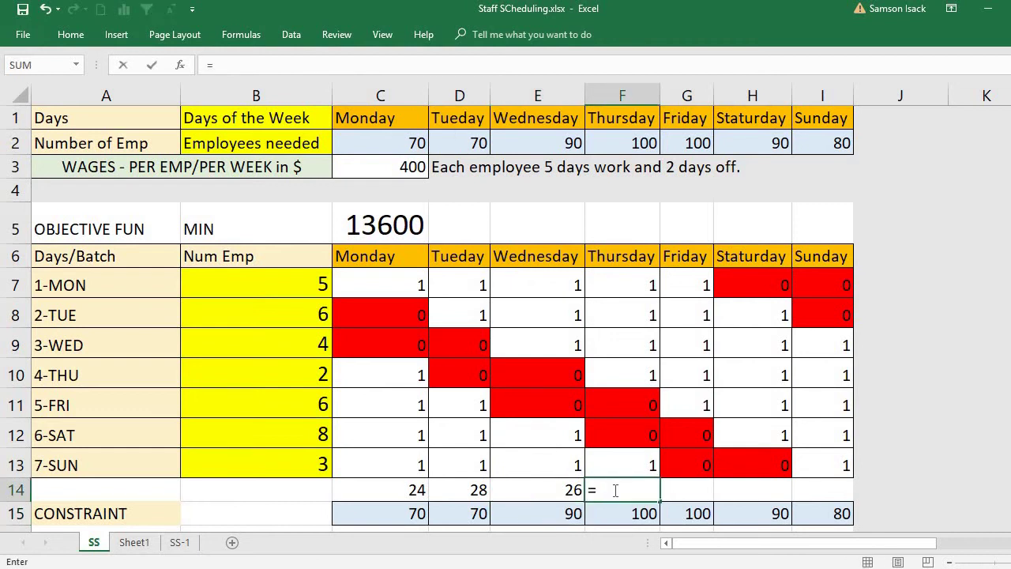
pyautogui.write('SUMPR')
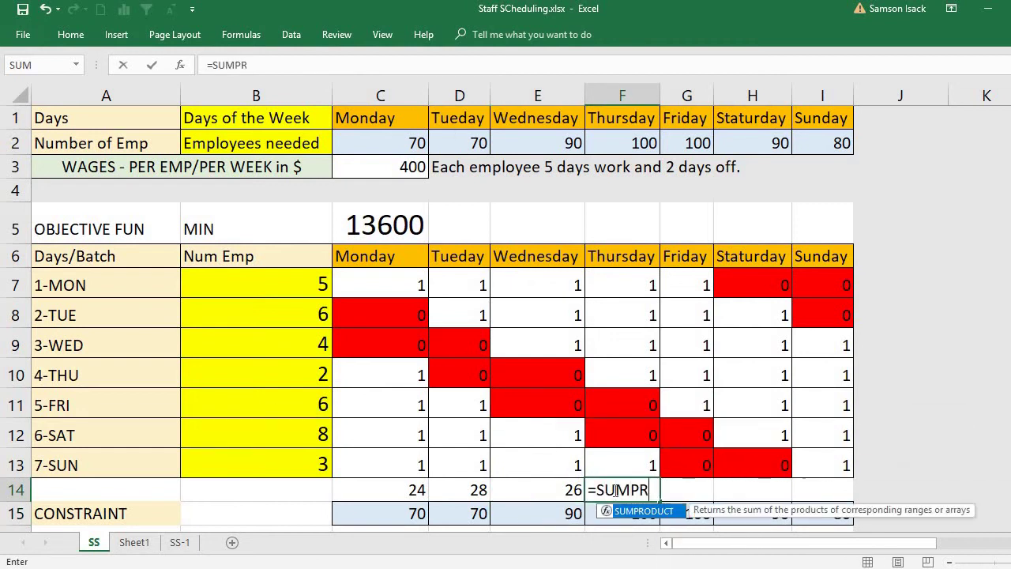
pyautogui.write('ODUCT')
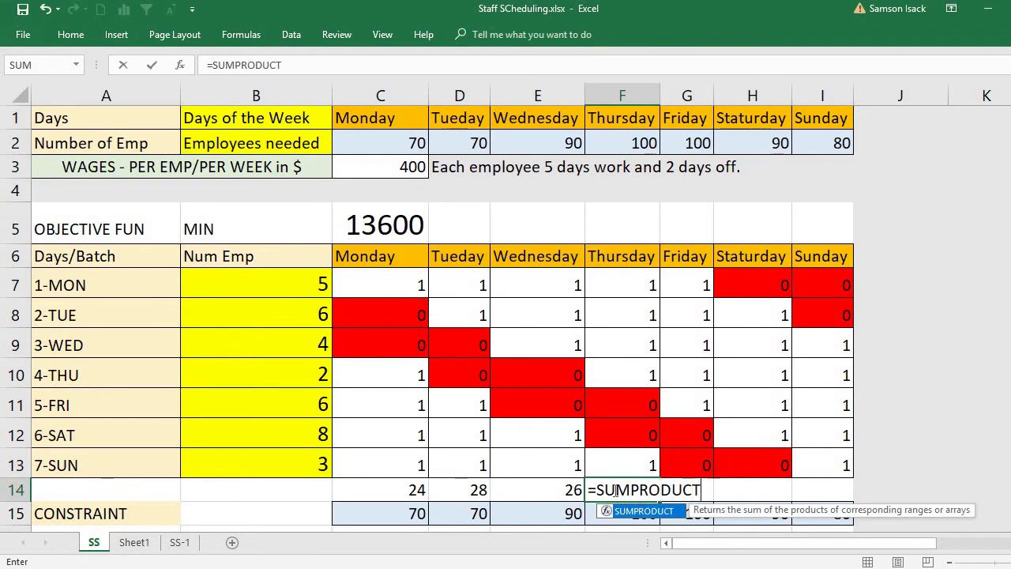
pyautogui.write('(')
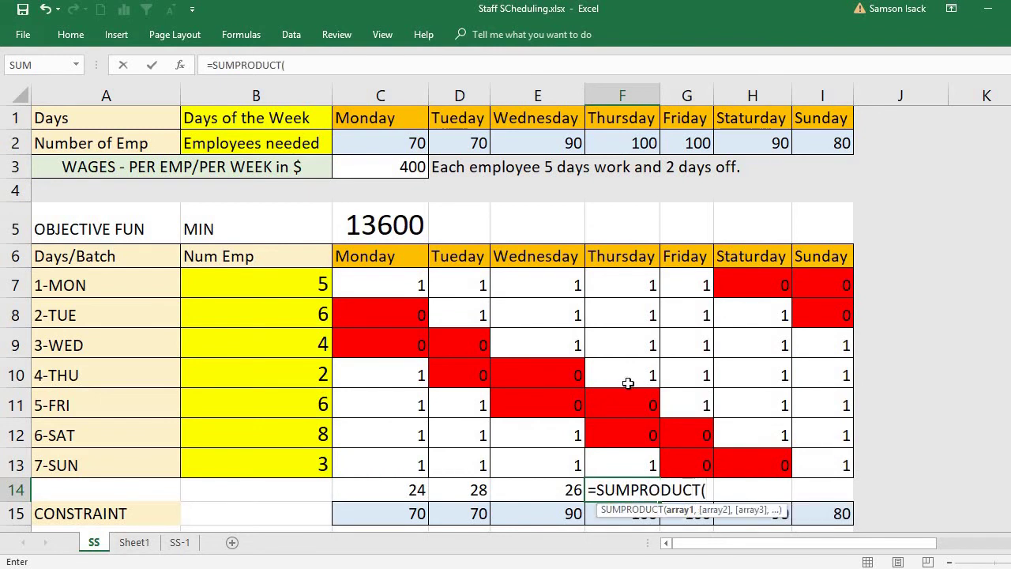
pyautogui.moveTo(296, 281); pyautogui.dragTo(324, 466)
pyautogui.write(',')
pyautogui.moveTo(640, 284); pyautogui.dragTo(656, 466)
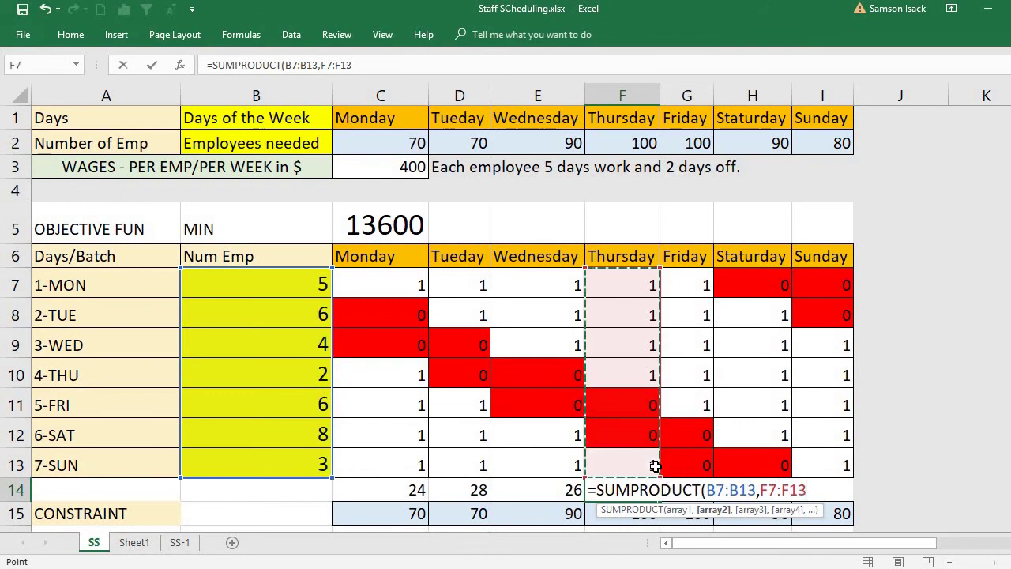
pyautogui.write(')')
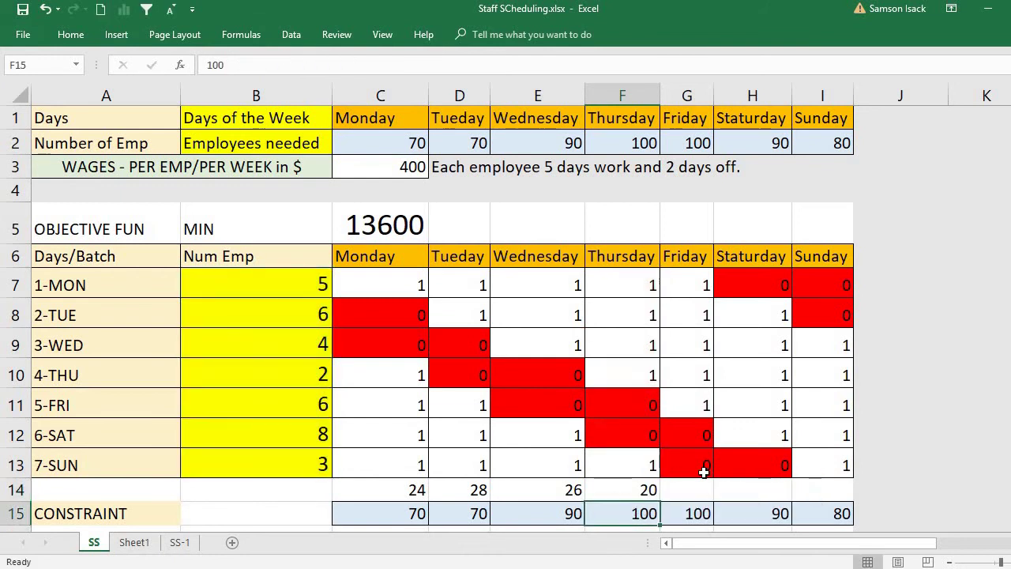
pyautogui.click(696, 486)
# Step: Enter =SUMPRODUCT(B7:B13,G7:G13) in G14 for Friday's total of 23
pyautogui.write('=')
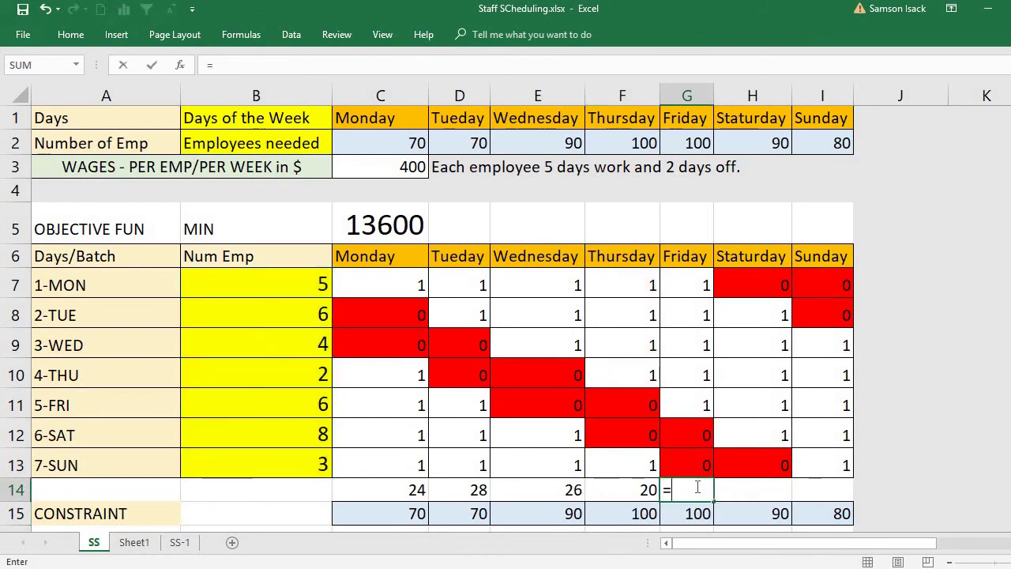
pyautogui.write('SUMPRODUCT')
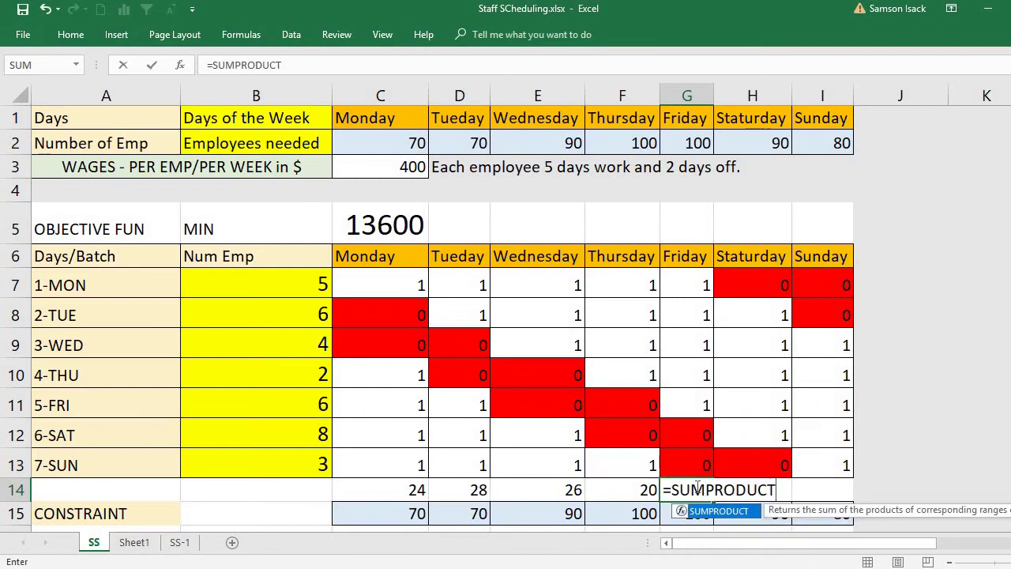
pyautogui.write('(')
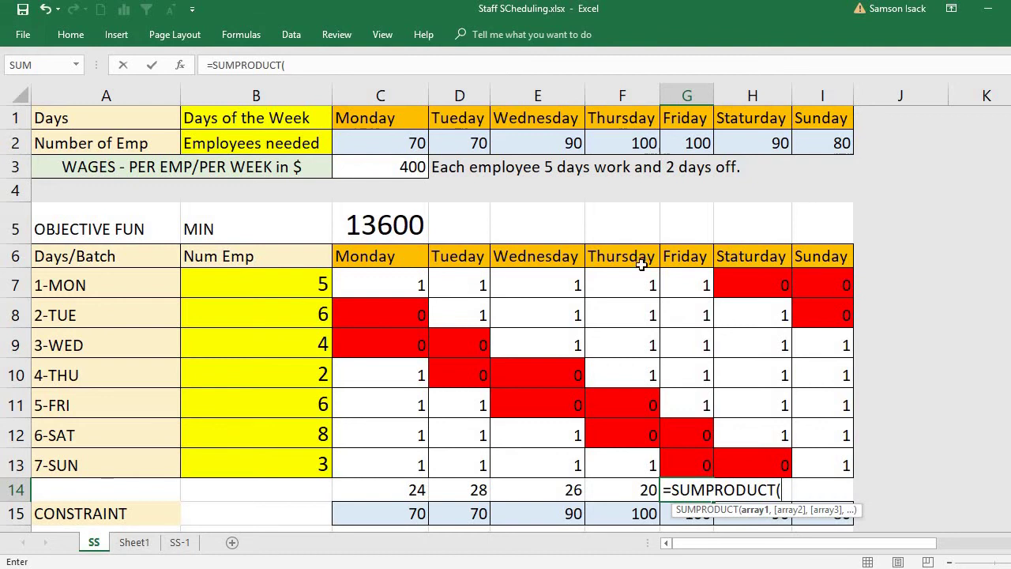
pyautogui.moveTo(286, 278); pyautogui.dragTo(322, 455)
pyautogui.write(',')
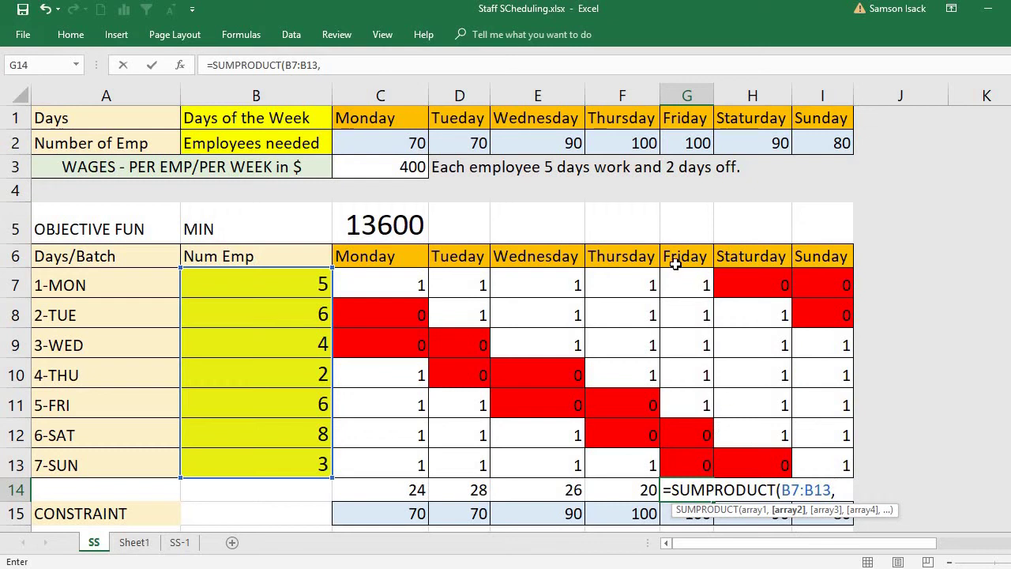
pyautogui.moveTo(682, 277); pyautogui.dragTo(709, 477)
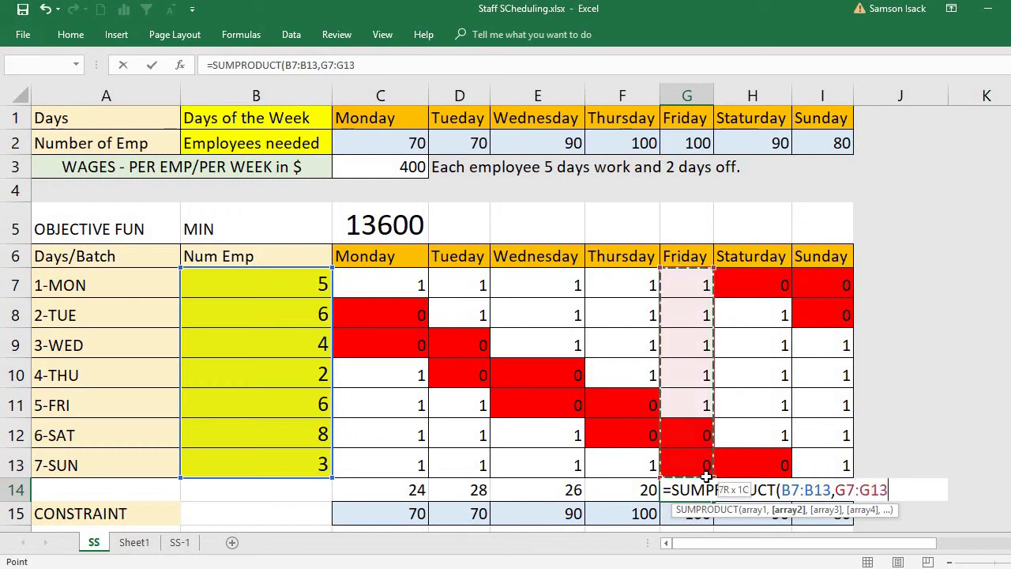
pyautogui.write(')')
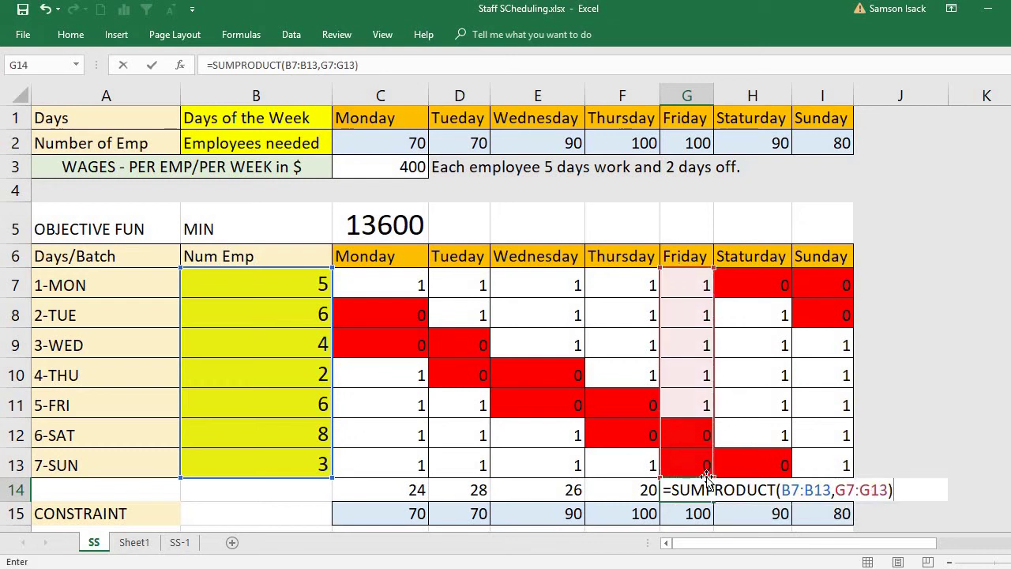
pyautogui.press('Return')
# Step: Enter =SUMPRODUCT(B7:B13,H7:H13) in H14 for Saturday's total of 26
pyautogui.click(733, 487)
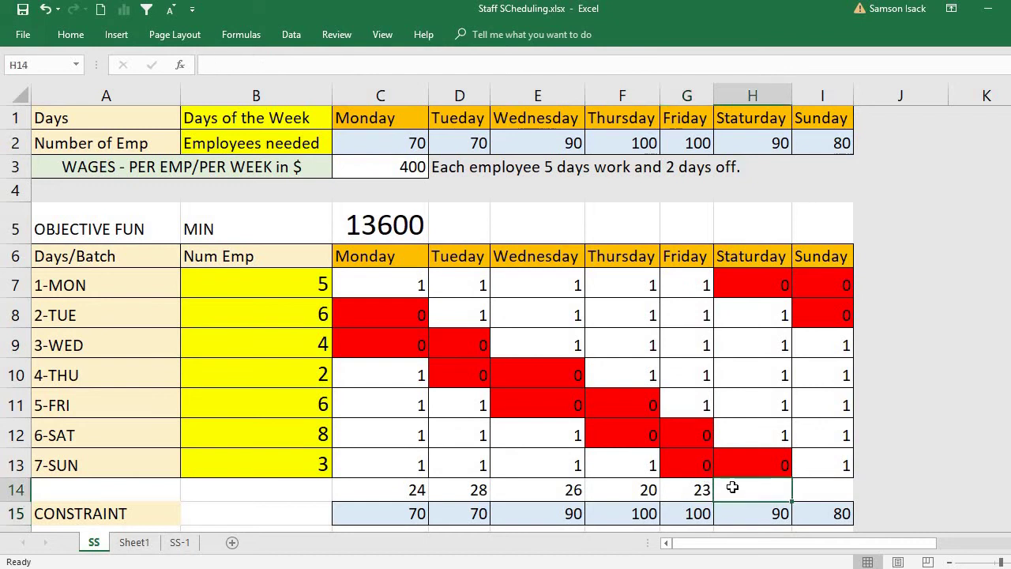
pyautogui.write('=')
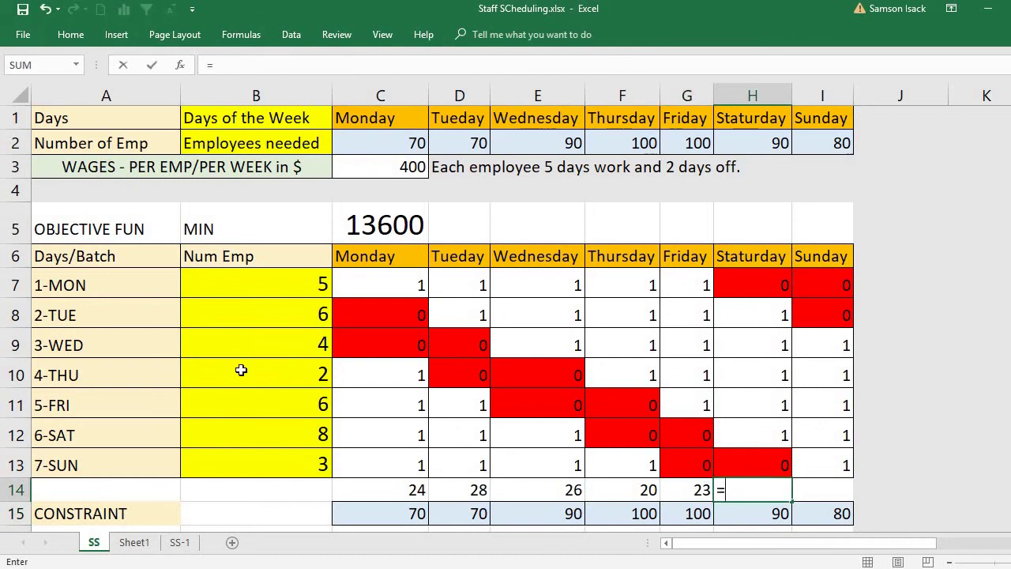
pyautogui.click(257, 283)
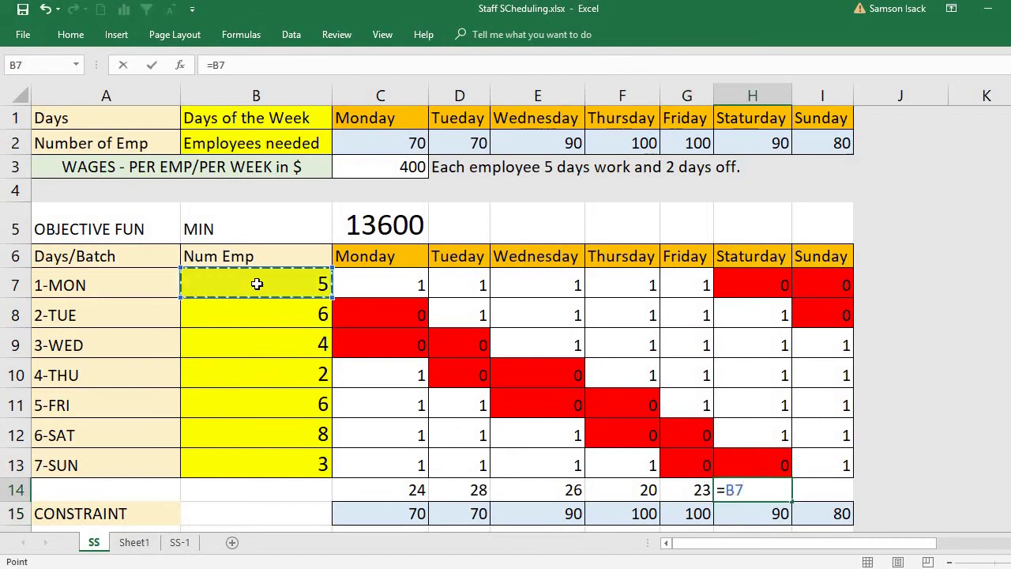
pyautogui.press('BackSpace')
pyautogui.write('SUMP')
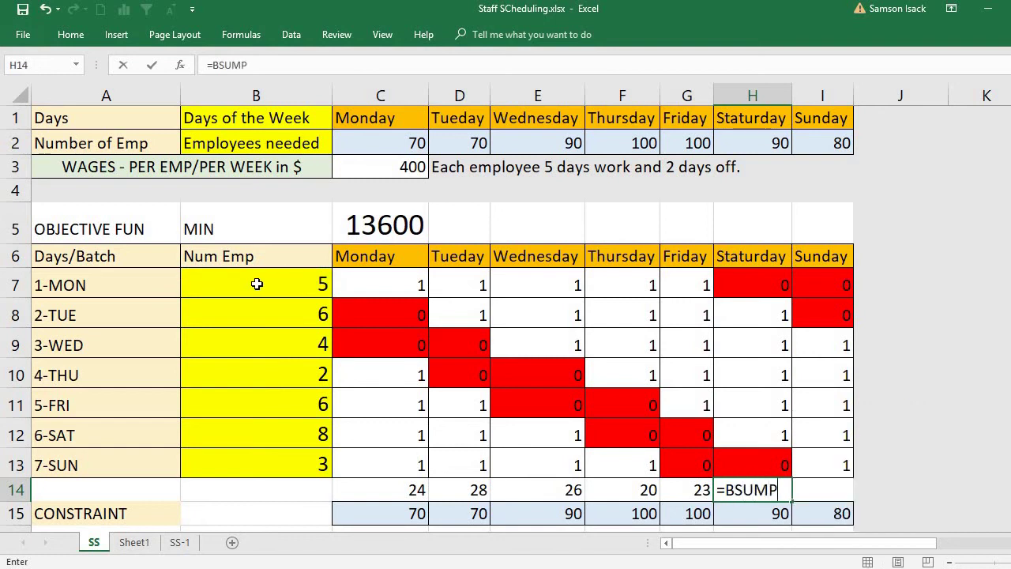
pyautogui.write('RODUCT(')
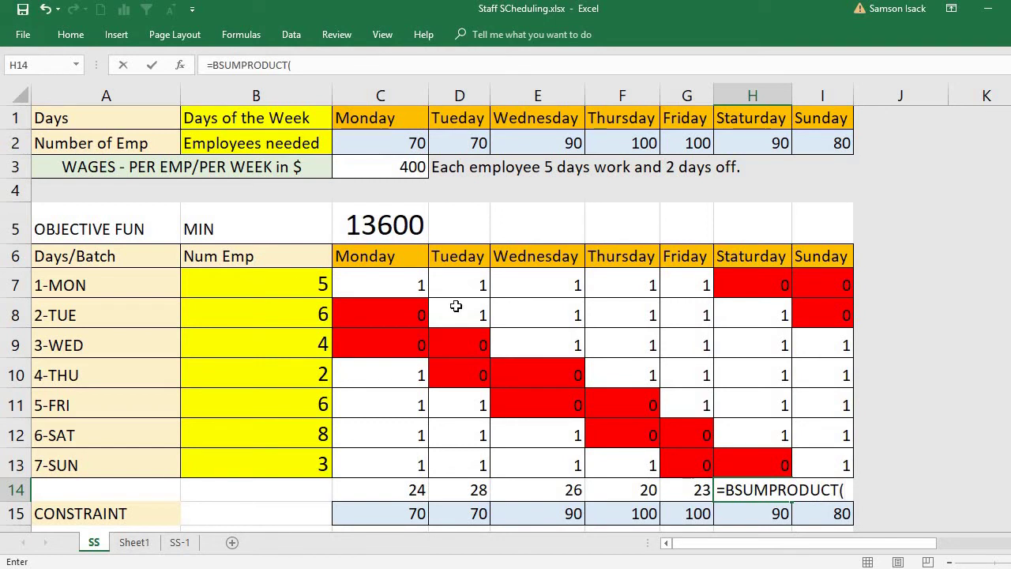
pyautogui.click(733, 488)
pyautogui.press('BackSpace')
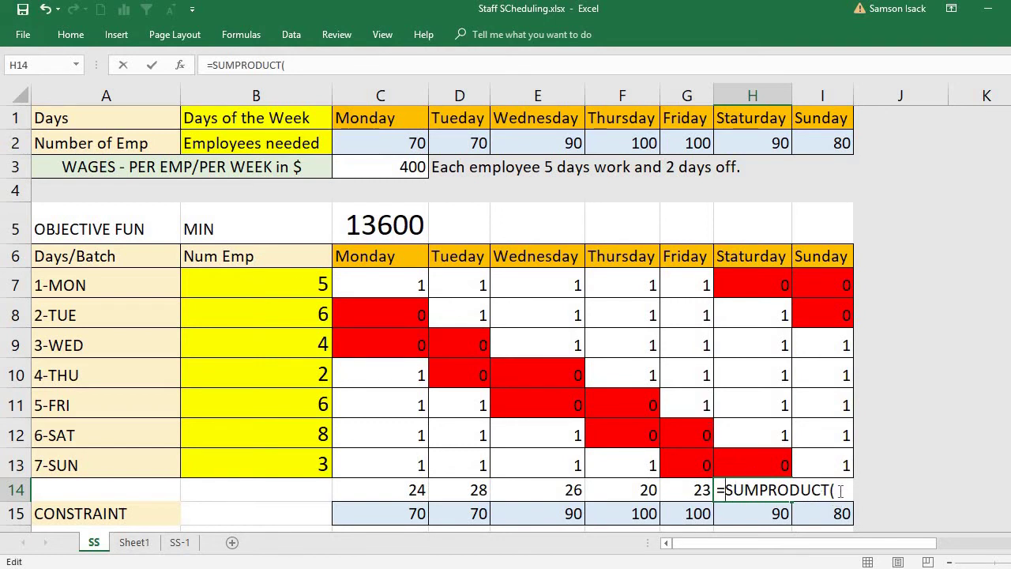
pyautogui.moveTo(764, 284); pyautogui.dragTo(766, 460)
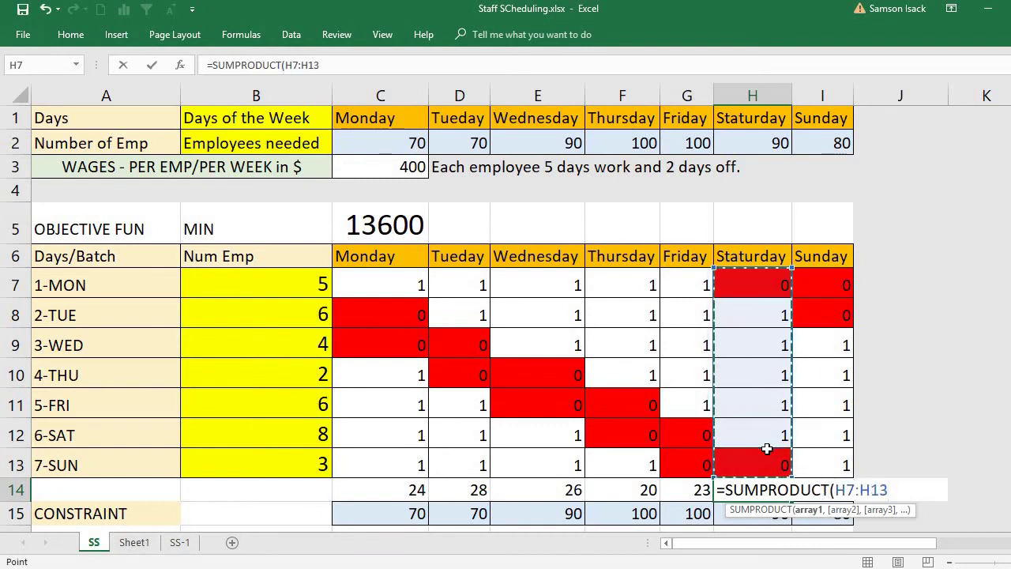
pyautogui.write(',')
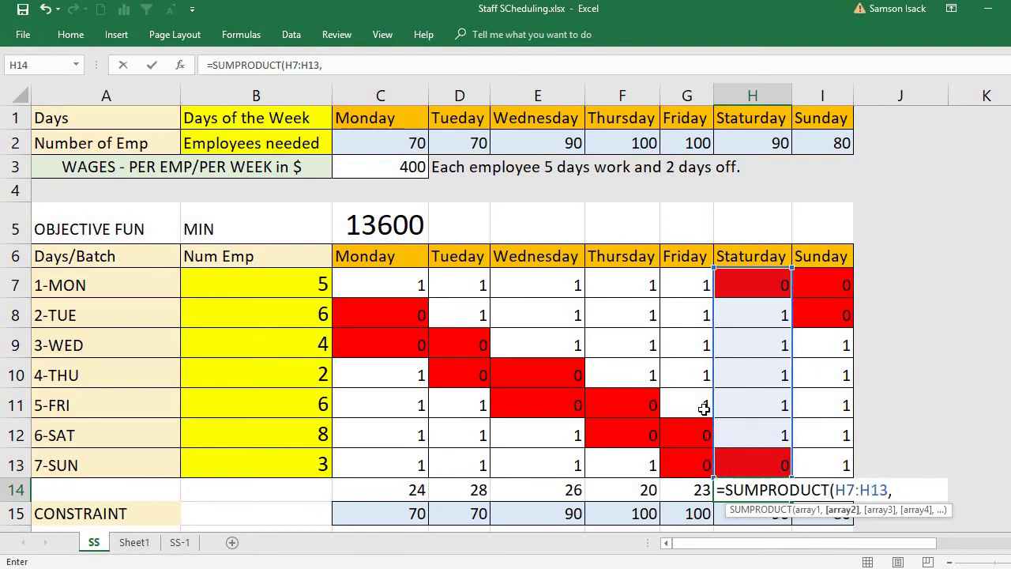
pyautogui.press('BackSpace')
pyautogui.press('BackSpace')
pyautogui.press('BackSpace')
pyautogui.press('BackSpace')
pyautogui.press('BackSpace')
pyautogui.press('BackSpace')
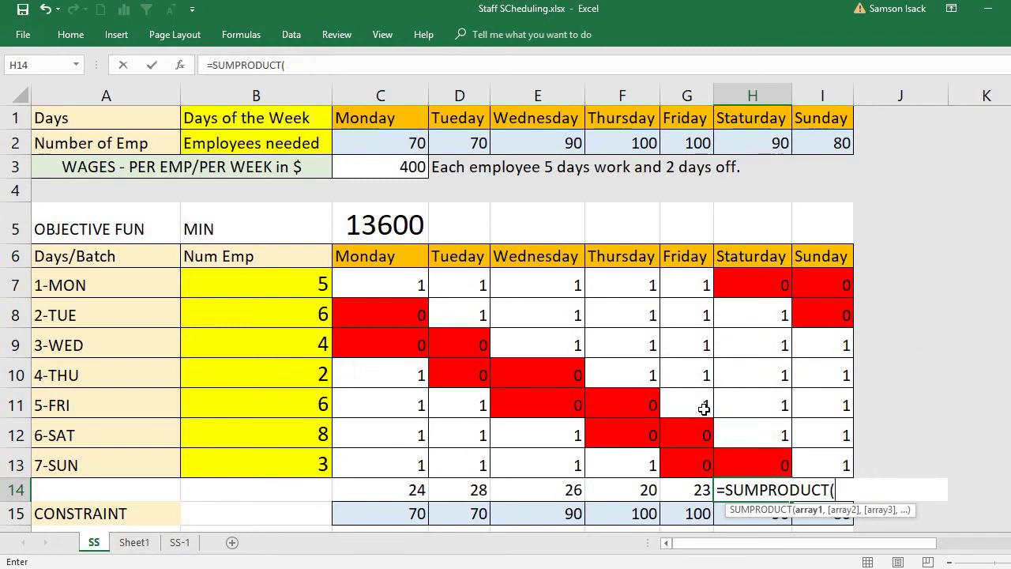
pyautogui.moveTo(268, 280); pyautogui.dragTo(283, 452)
pyautogui.write(',')
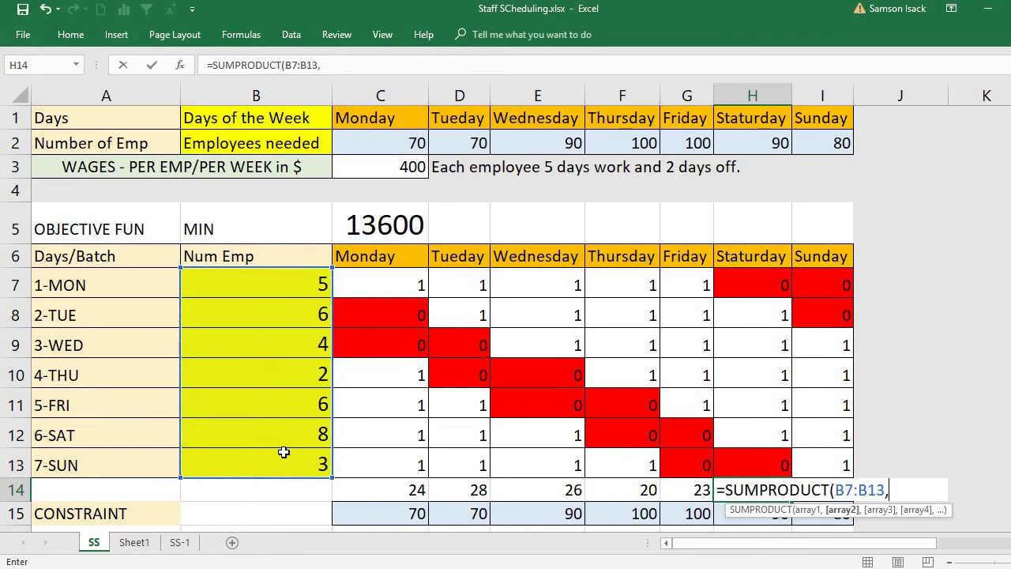
pyautogui.moveTo(747, 289); pyautogui.dragTo(760, 478)
pyautogui.press('Return')
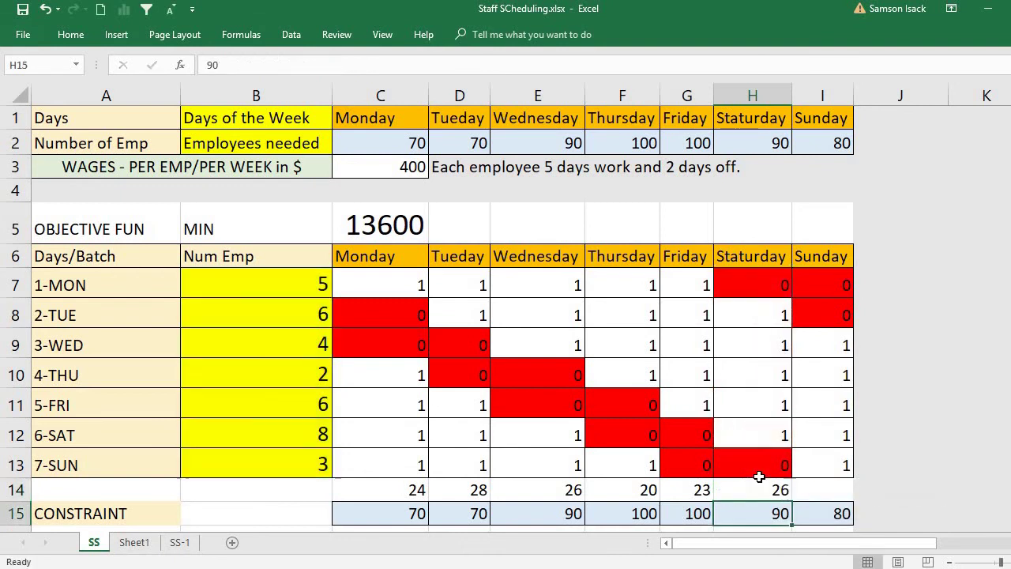
# Step: Enter =SUMPRODUCT(B7:B13,I7:I13) in I14 for Sunday's total of 23
pyautogui.click(838, 491)
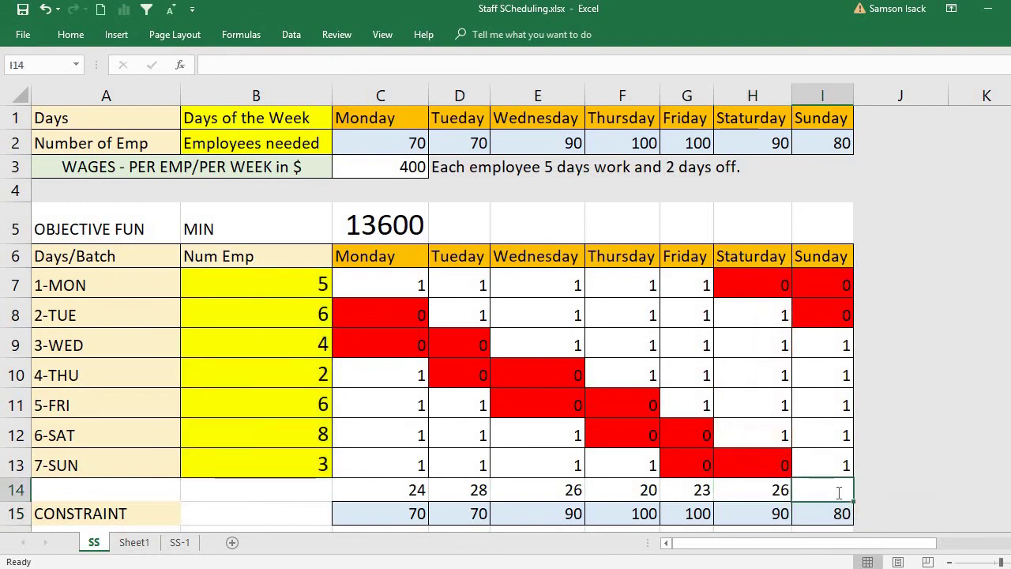
pyautogui.write('=SUMP')
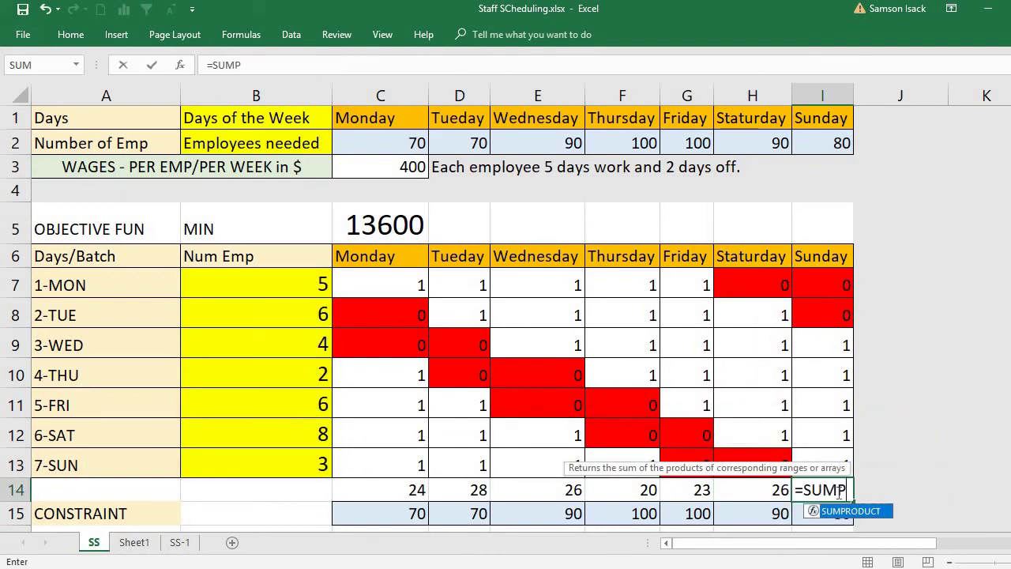
pyautogui.write('RODUCT')
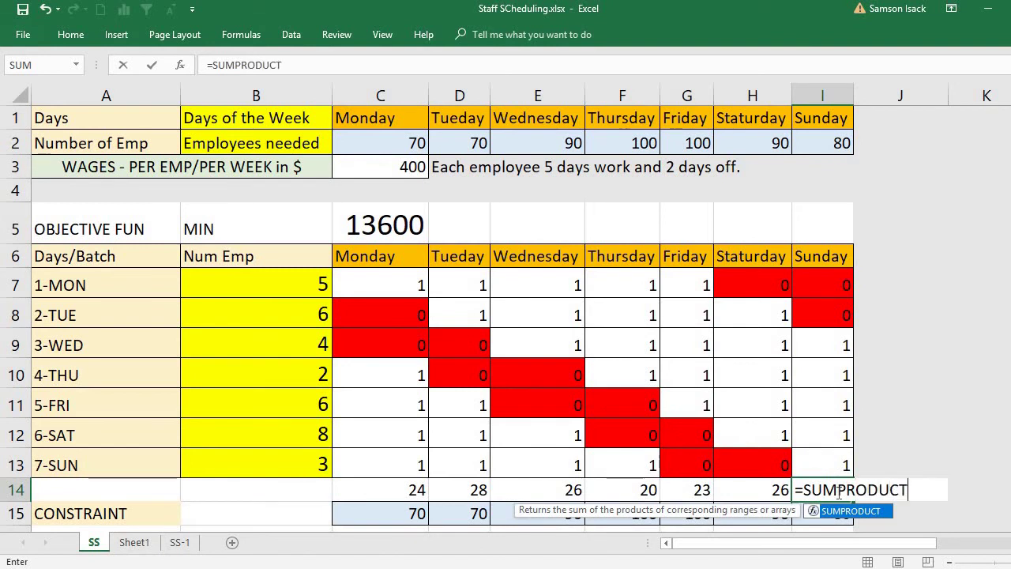
pyautogui.write('(')
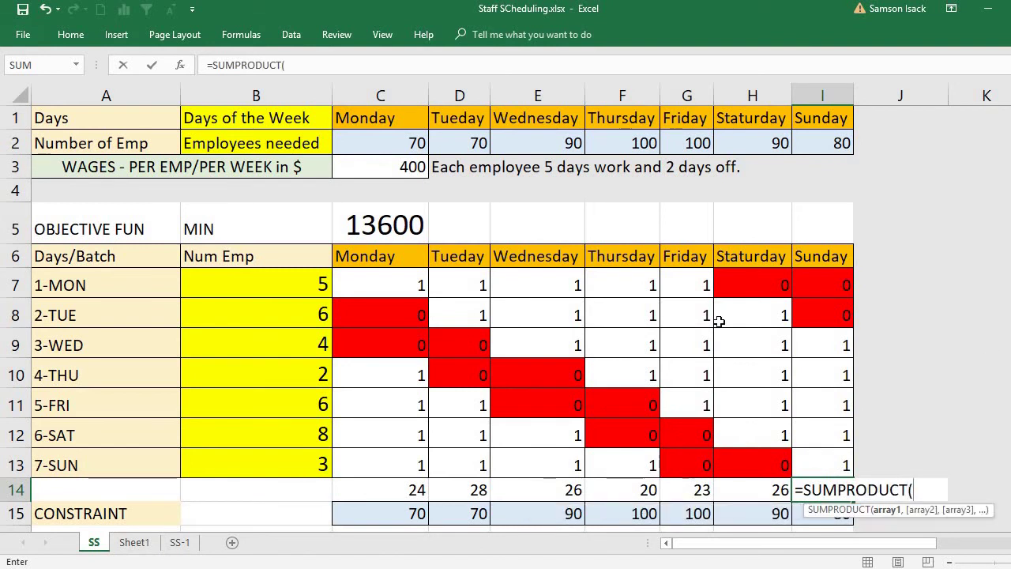
pyautogui.click(286, 286)
pyautogui.moveTo(286, 286); pyautogui.dragTo(309, 457)
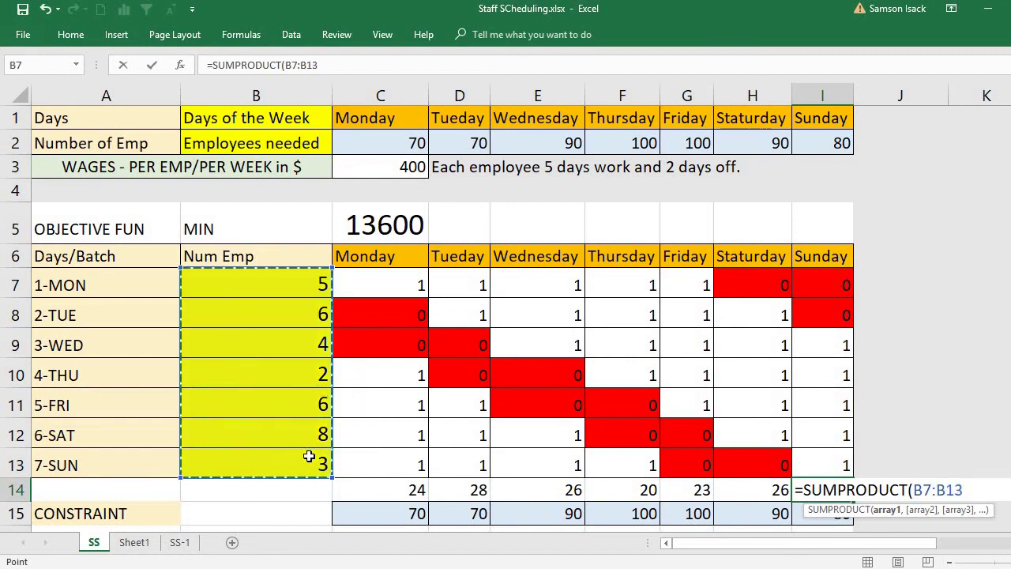
pyautogui.write(',')
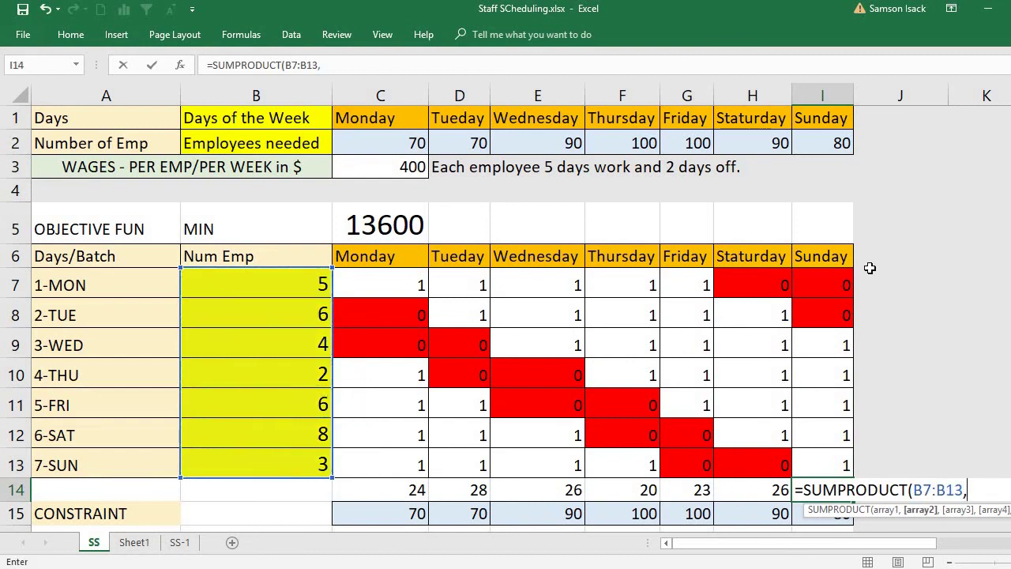
pyautogui.moveTo(831, 285); pyautogui.dragTo(830, 452)
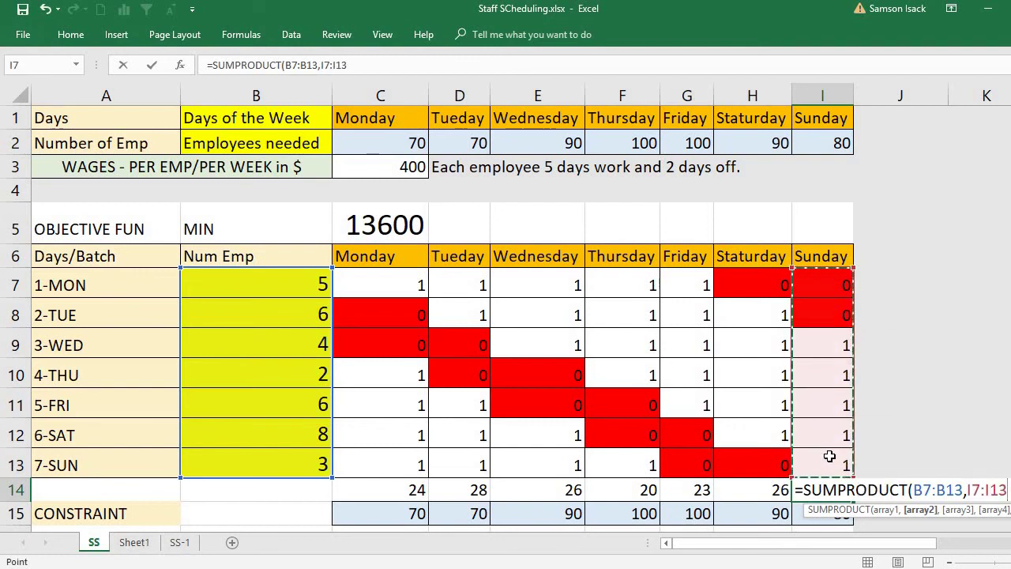
pyautogui.write(')')
pyautogui.press('Return')
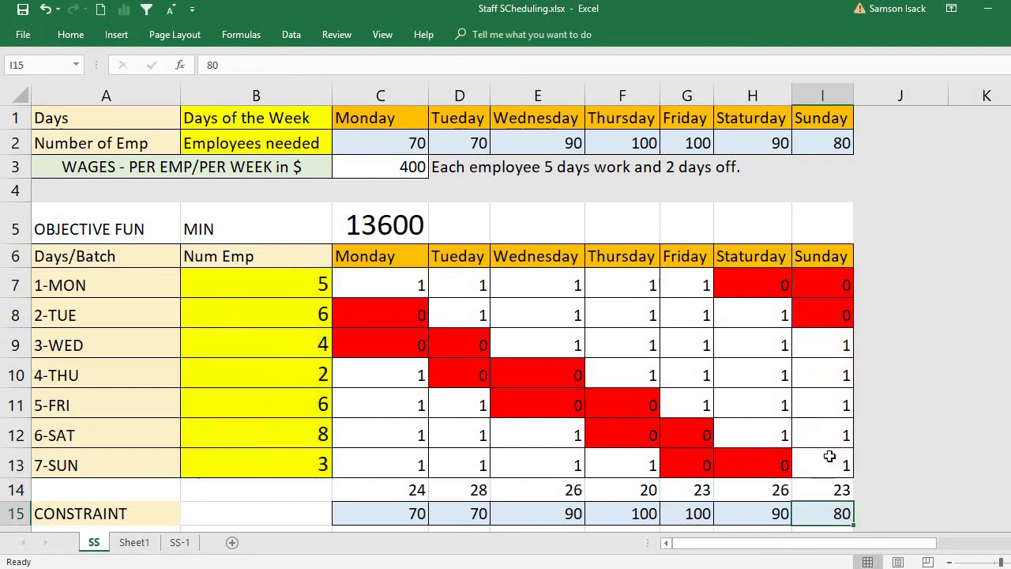
pyautogui.click(836, 491)
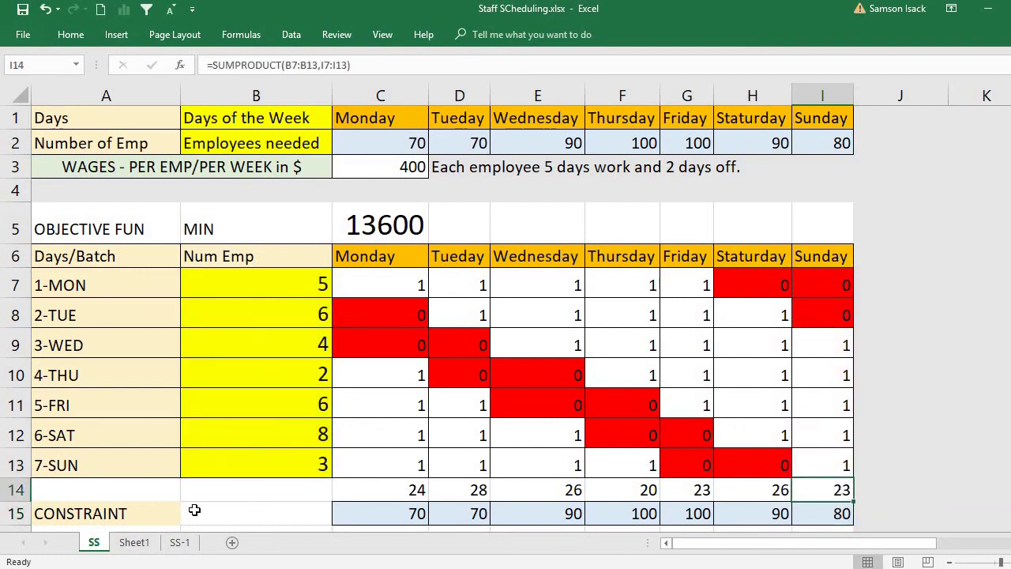
# Step: Label cell B14 as LHS
pyautogui.click(262, 490)
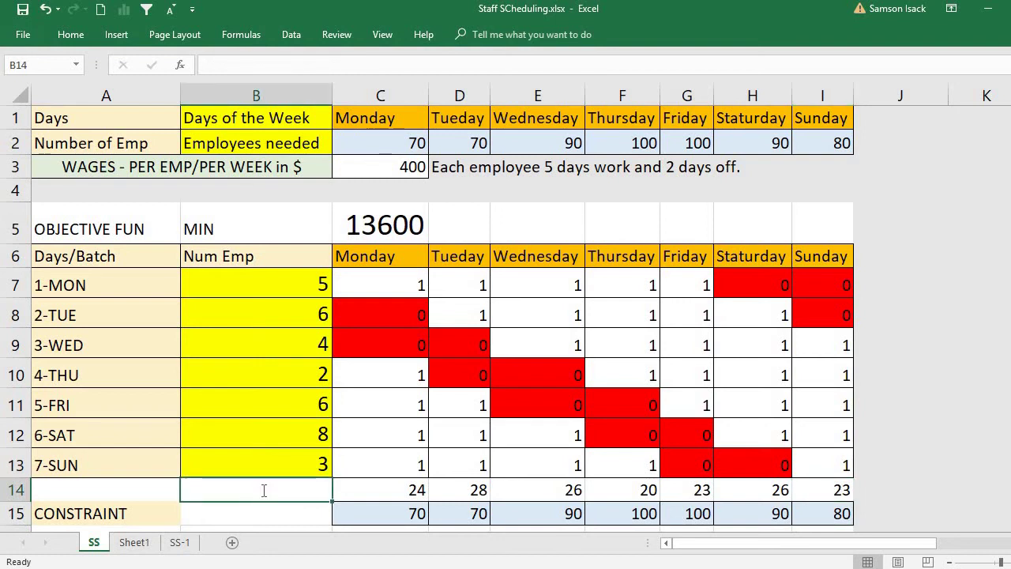
pyautogui.write('lhs')
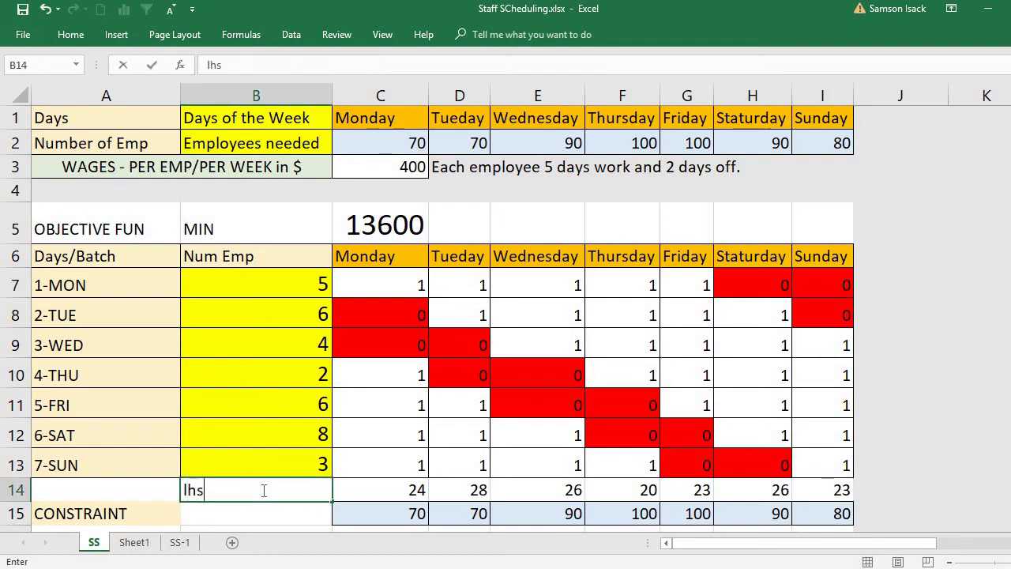
pyautogui.press('BackSpace')
pyautogui.press('BackSpace')
pyautogui.write('HS')
pyautogui.click(402, 482)
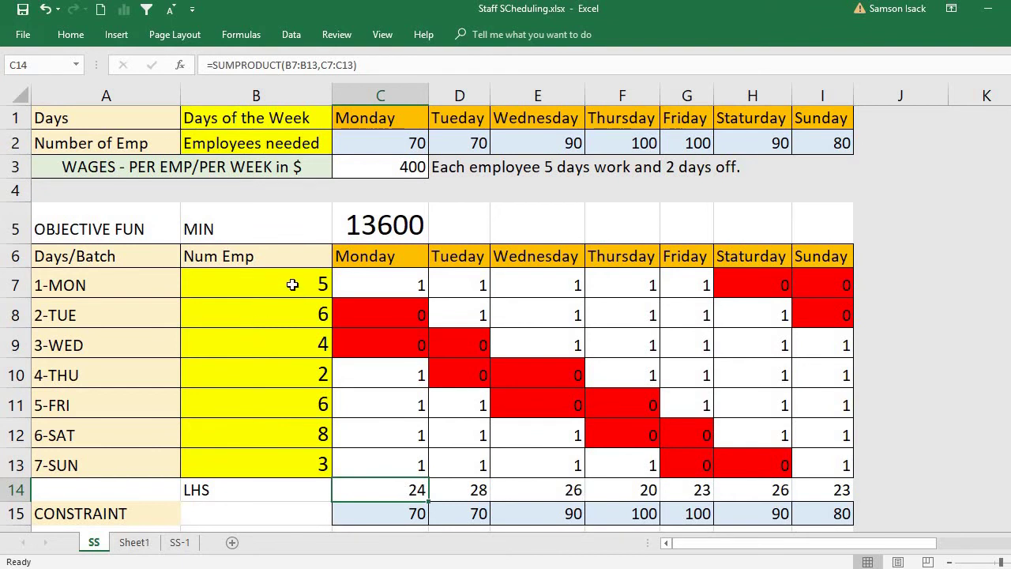
# Step: Clear the employee counts in B7:B13 so the row 14 totals drop to 0
pyautogui.moveTo(293, 284); pyautogui.dragTo(298, 482)
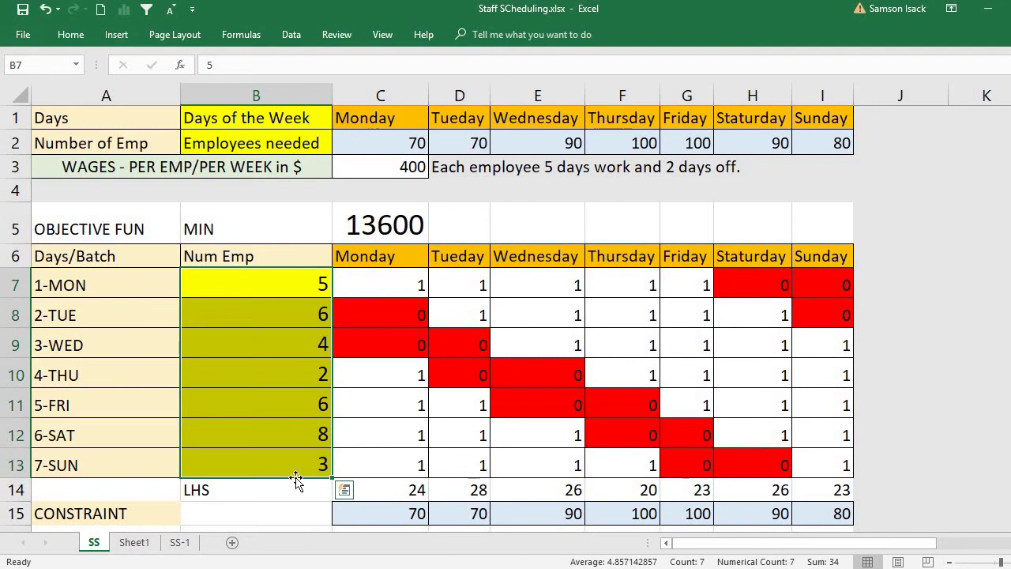
pyautogui.press('Delete')
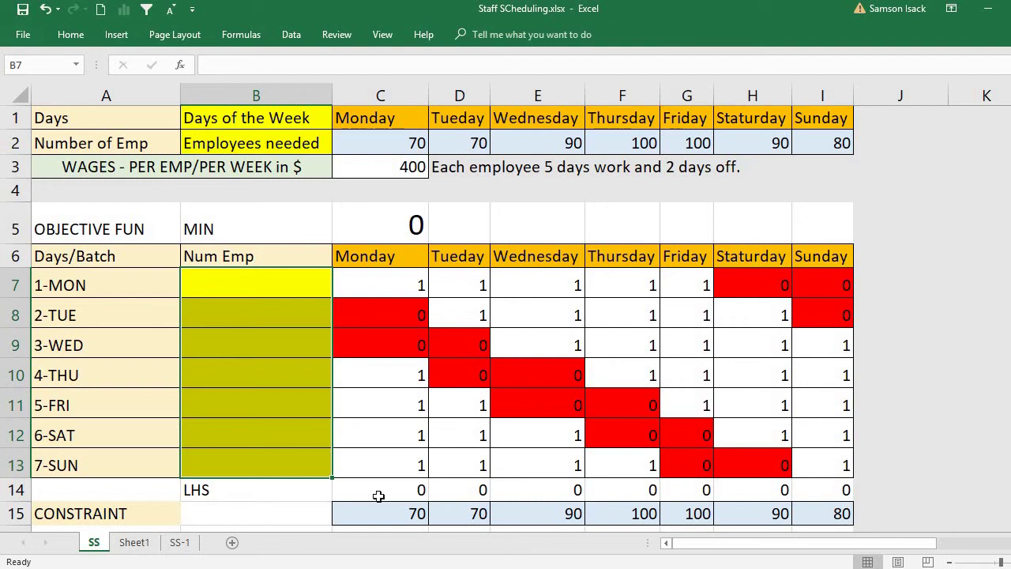
pyautogui.click(379, 496)
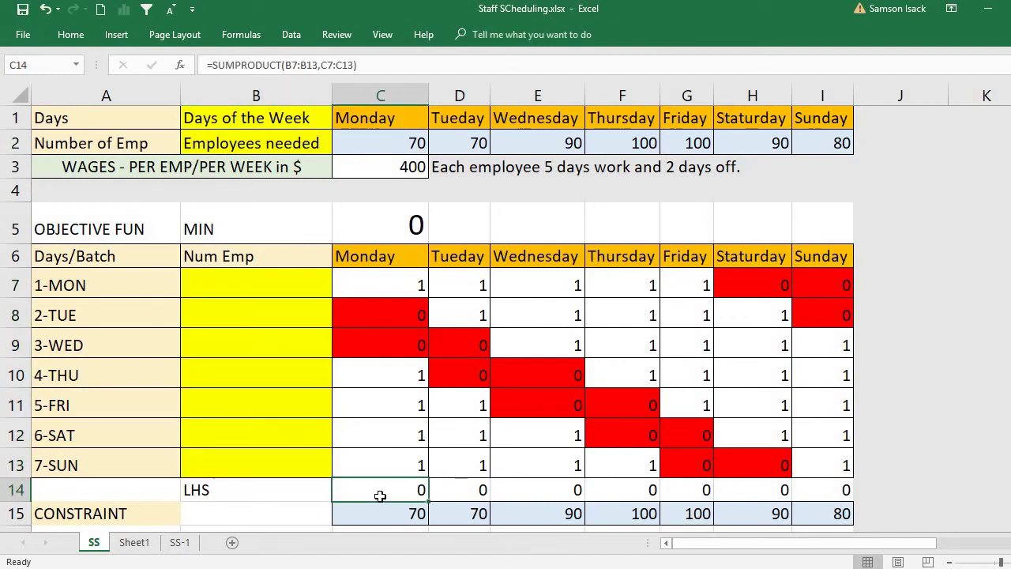
pyautogui.click(474, 493)
pyautogui.click(534, 490)
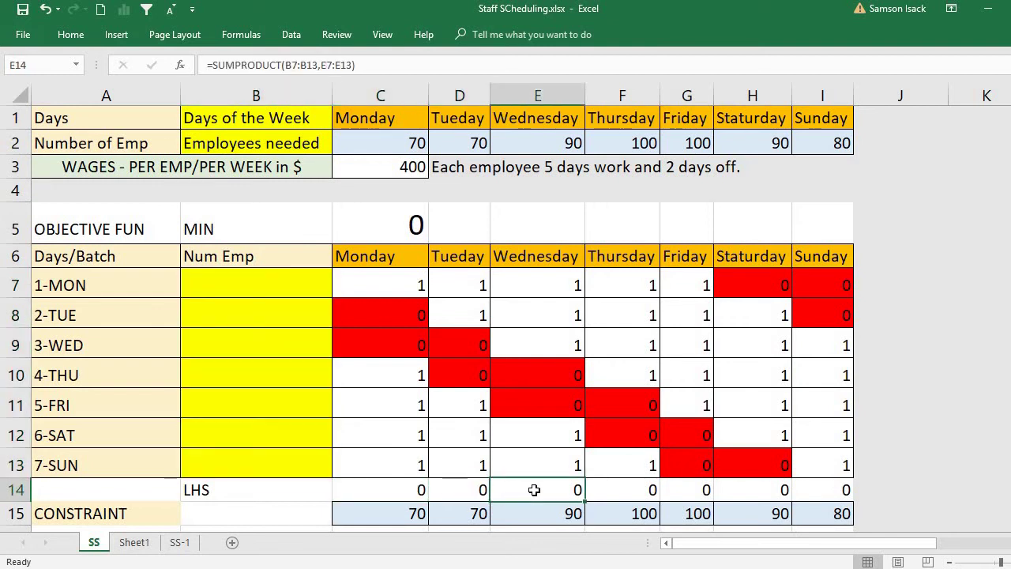
# Step: Label cell B15 as RHS beside the constraint values
pyautogui.click(283, 516)
pyautogui.write('RHS')
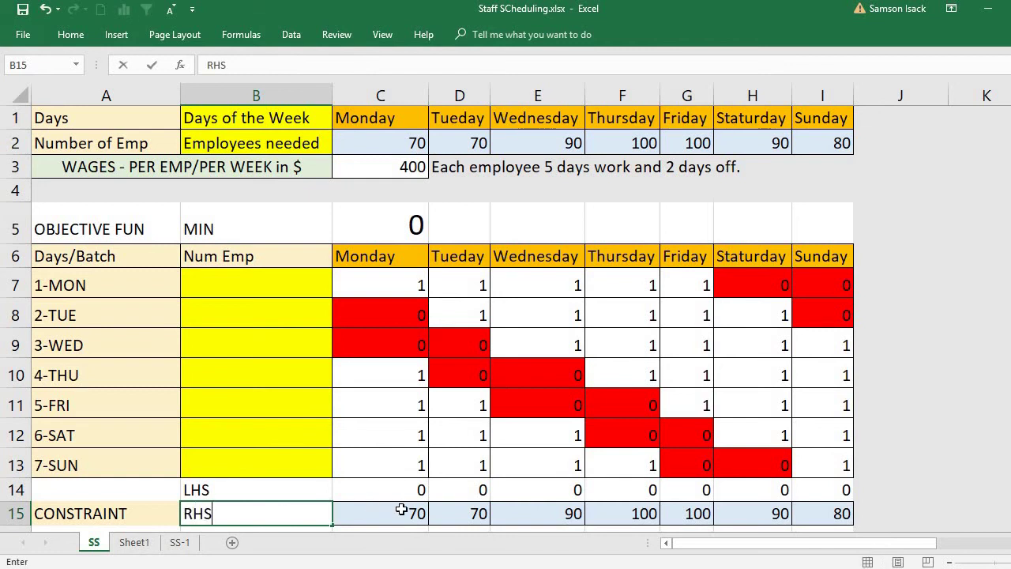
pyautogui.press('Return')
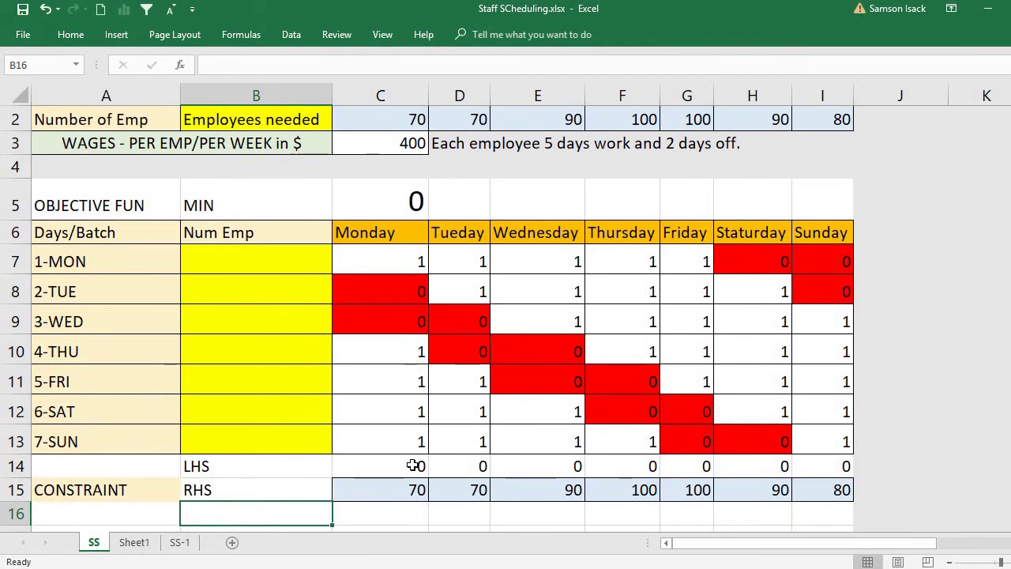
pyautogui.click(413, 467)
pyautogui.click(409, 489)
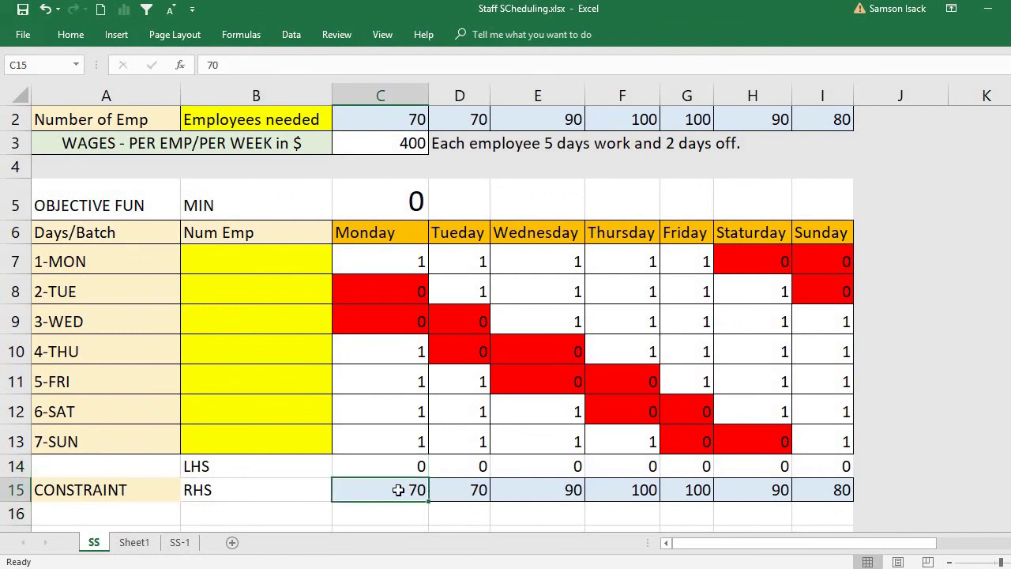
# Step: Review the LHS formulas in row 14 and the requirements in row 15, such as 70 and 90
pyautogui.moveTo(399, 489)
pyautogui.mouseDown()
pyautogui.moveTo(444, 496)
pyautogui.moveTo(387, 487)
pyautogui.mouseUp()
pyautogui.scroll(1, 389, 487)
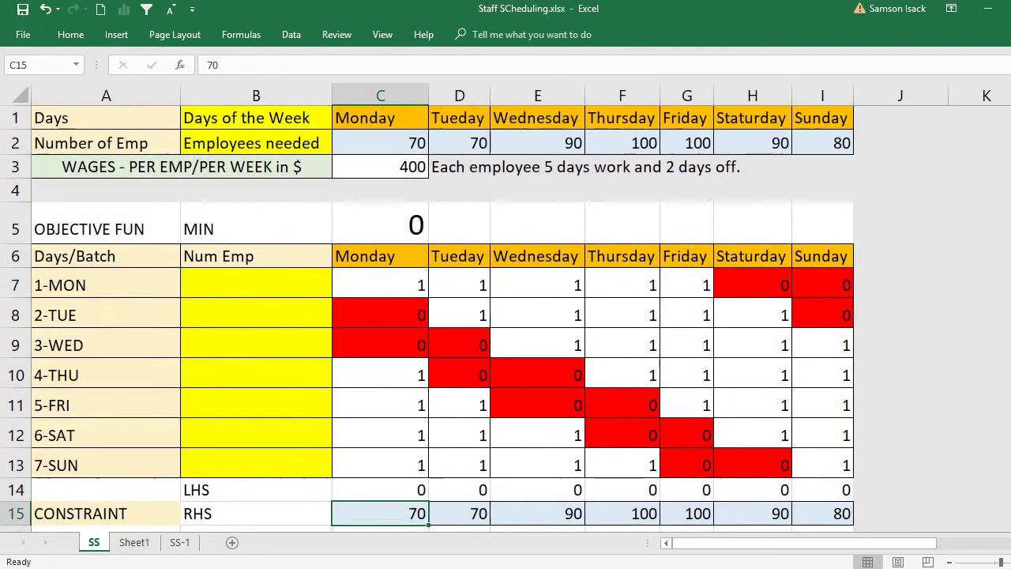
pyautogui.click(380, 485)
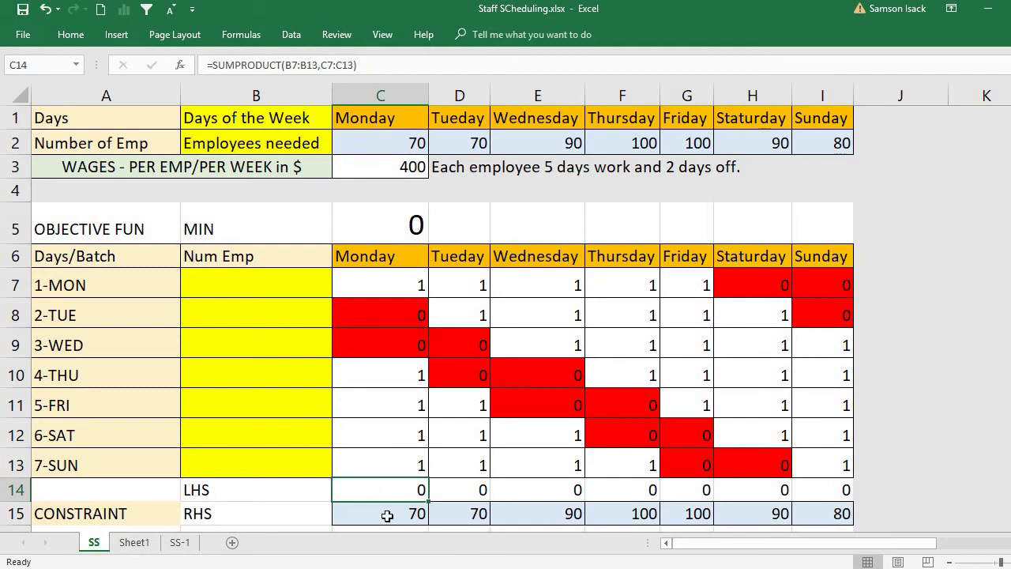
pyautogui.click(387, 516)
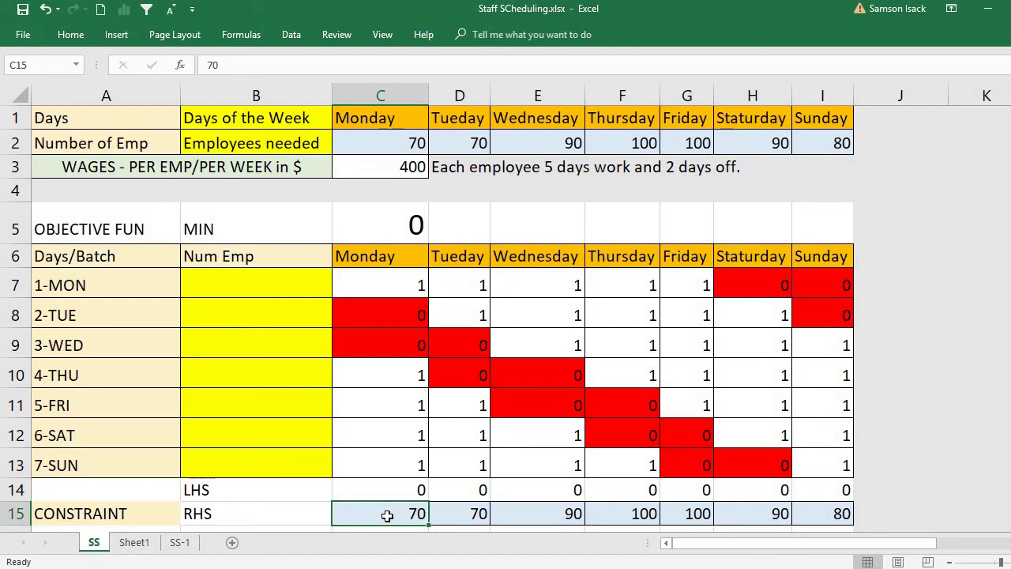
pyautogui.click(470, 512)
pyautogui.click(562, 518)
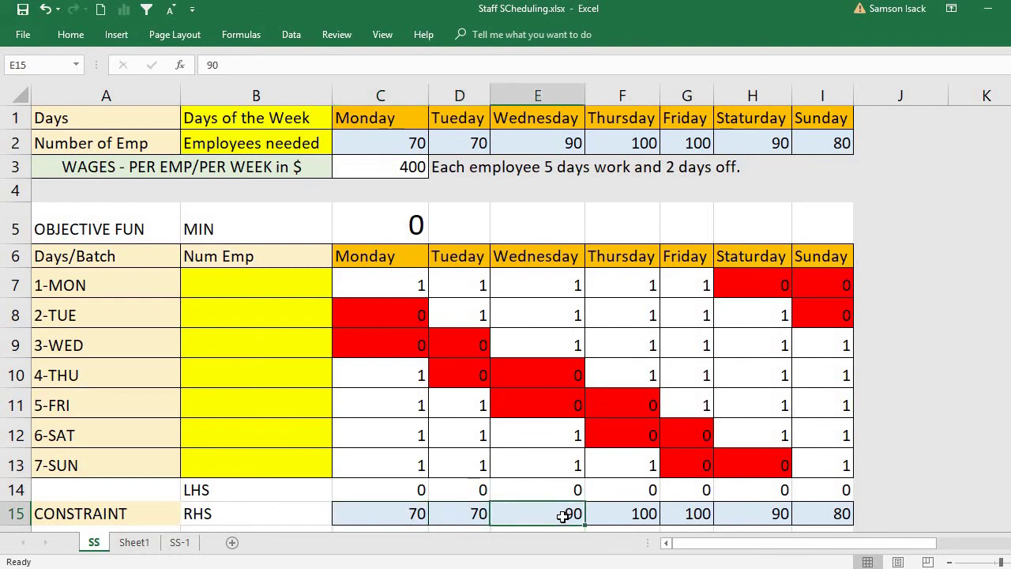
pyautogui.click(380, 493)
# Step: Fill the LHS and RHS constraint block C14:I15 with blue
pyautogui.moveTo(524, 488); pyautogui.dragTo(803, 491)
pyautogui.hotkey('ctrl', 'c')
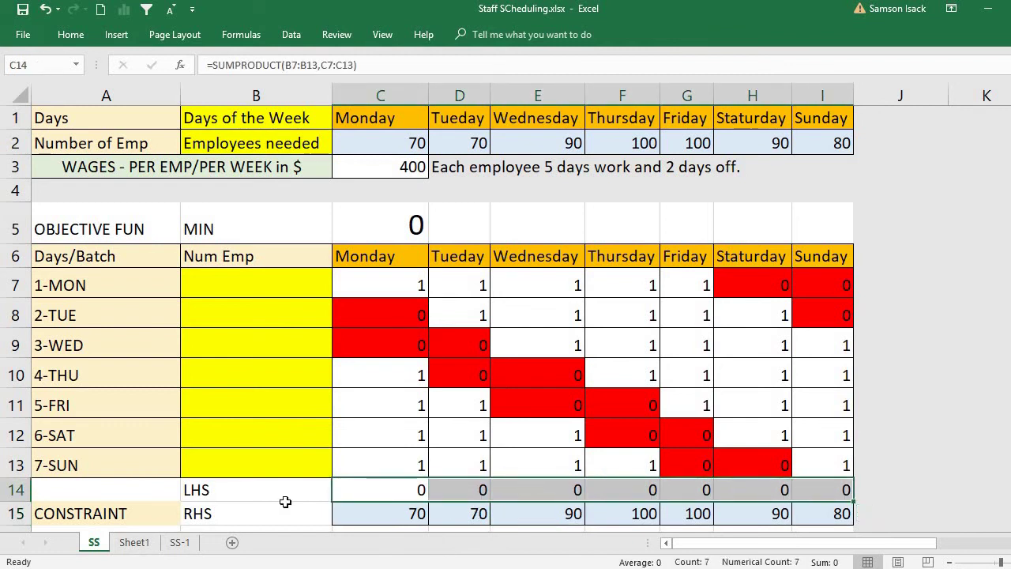
pyautogui.click(313, 488)
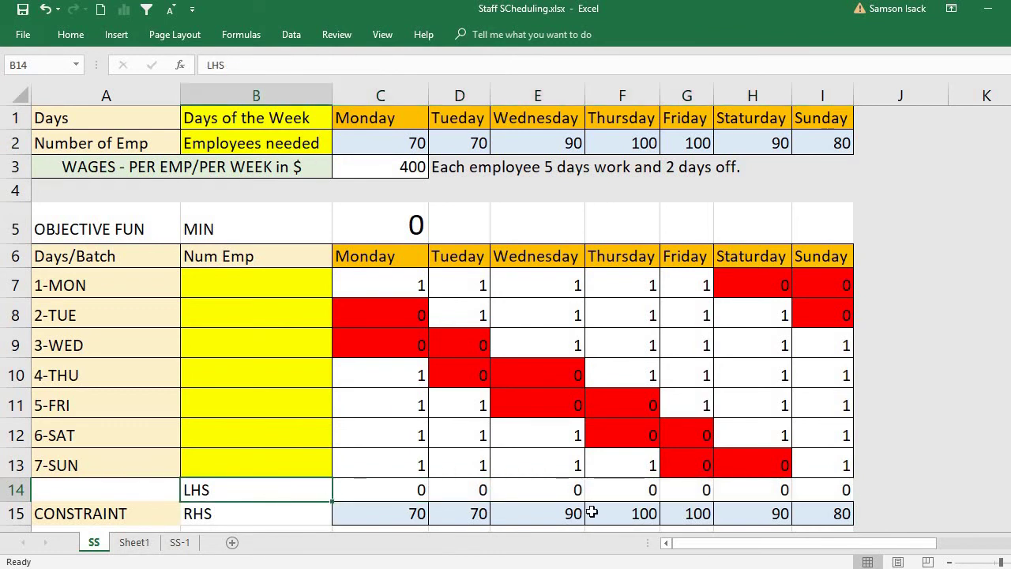
pyautogui.moveTo(393, 496); pyautogui.dragTo(843, 515)
pyautogui.press('F4')
pyautogui.click(944, 356)
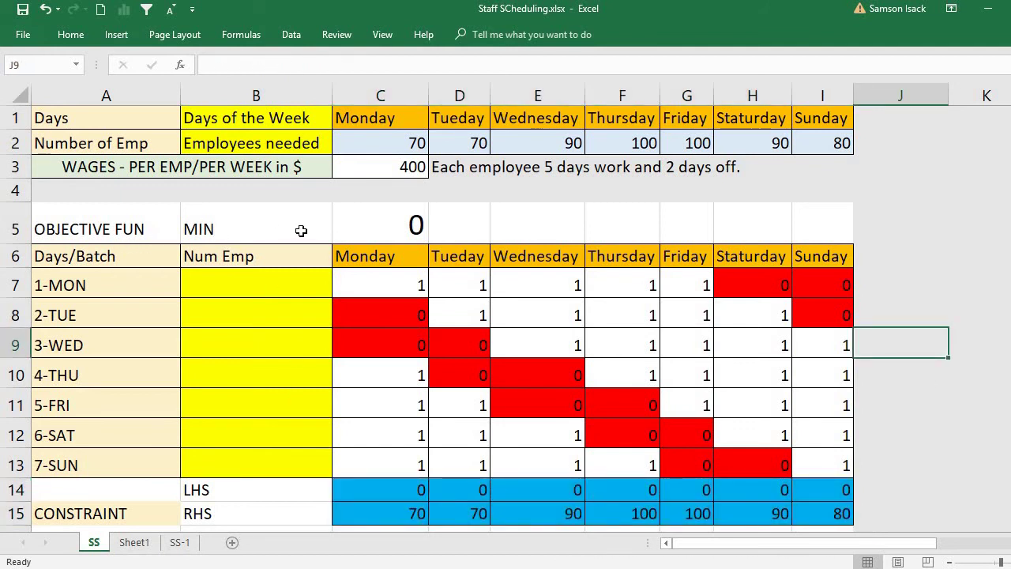
pyautogui.moveTo(285, 289); pyautogui.dragTo(295, 454)
pyautogui.moveTo(413, 490); pyautogui.dragTo(822, 514)
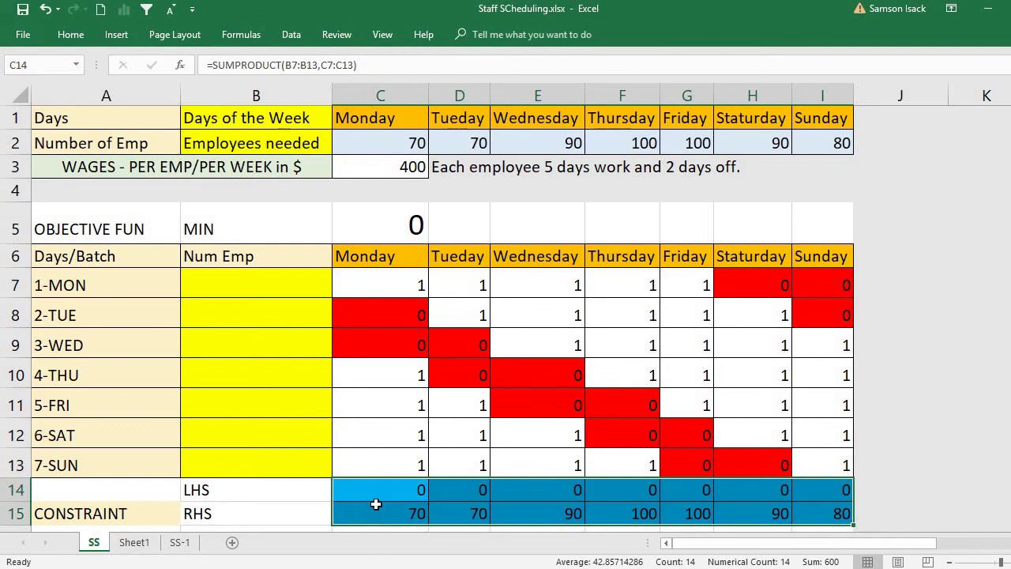
pyautogui.click(382, 492)
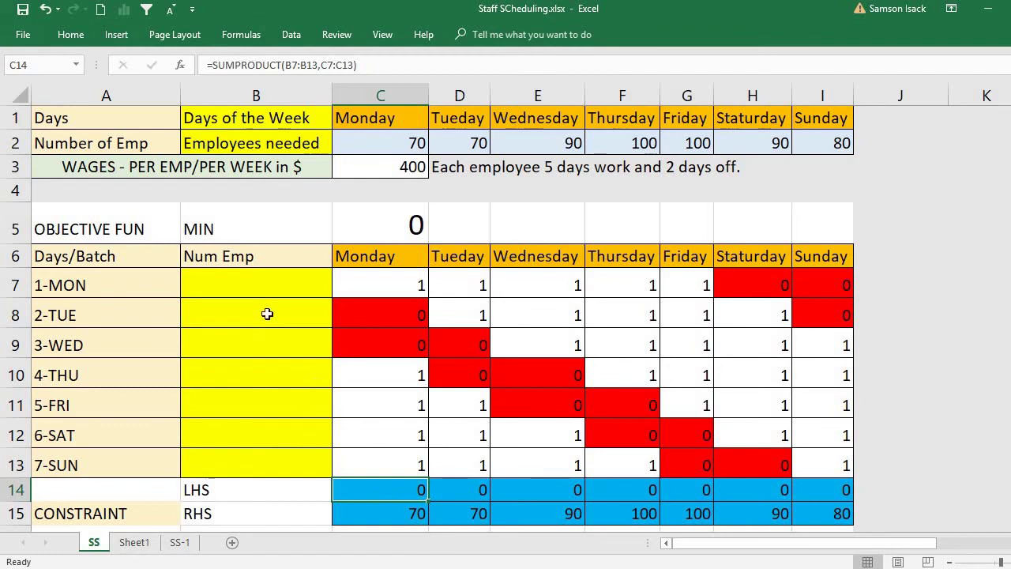
pyautogui.click(260, 282)
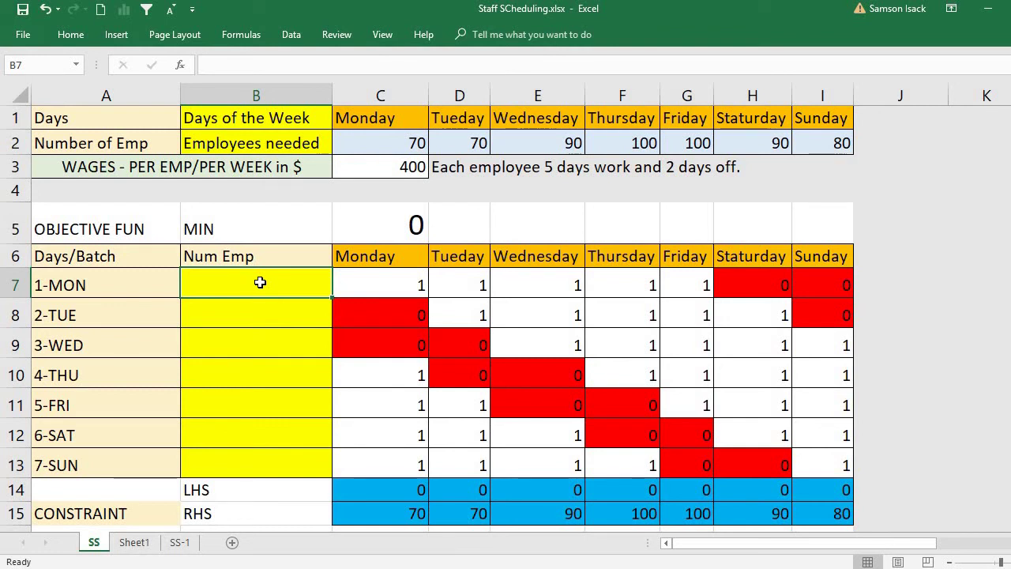
pyautogui.moveTo(260, 282); pyautogui.dragTo(260, 456)
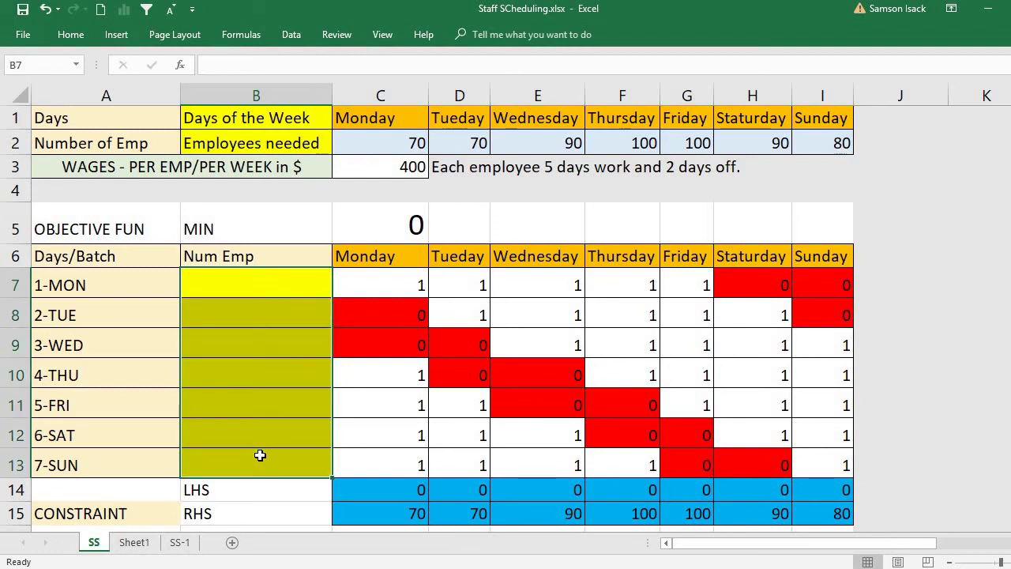
pyautogui.click(268, 284)
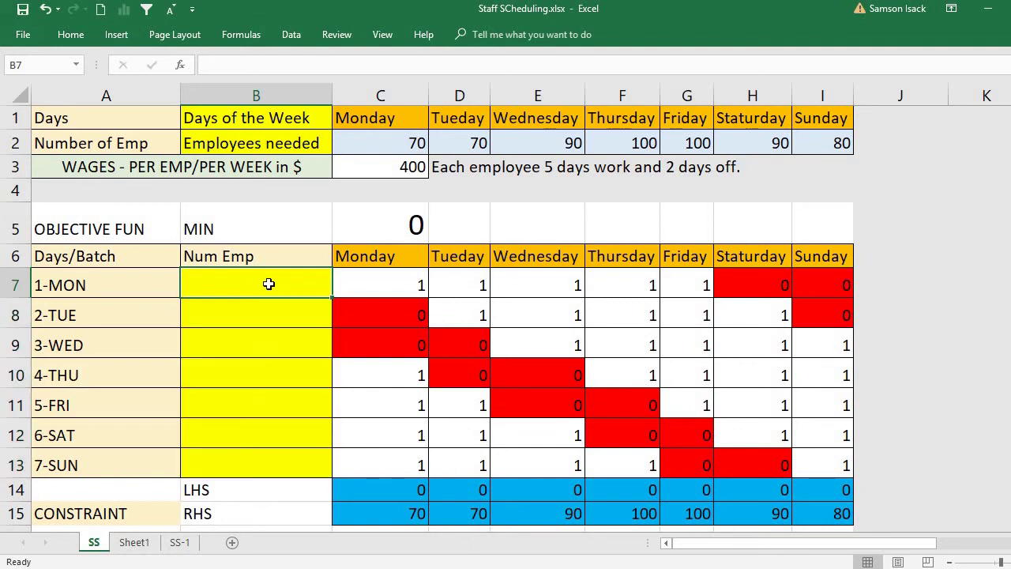
pyautogui.write('2.2')
pyautogui.press('Return')
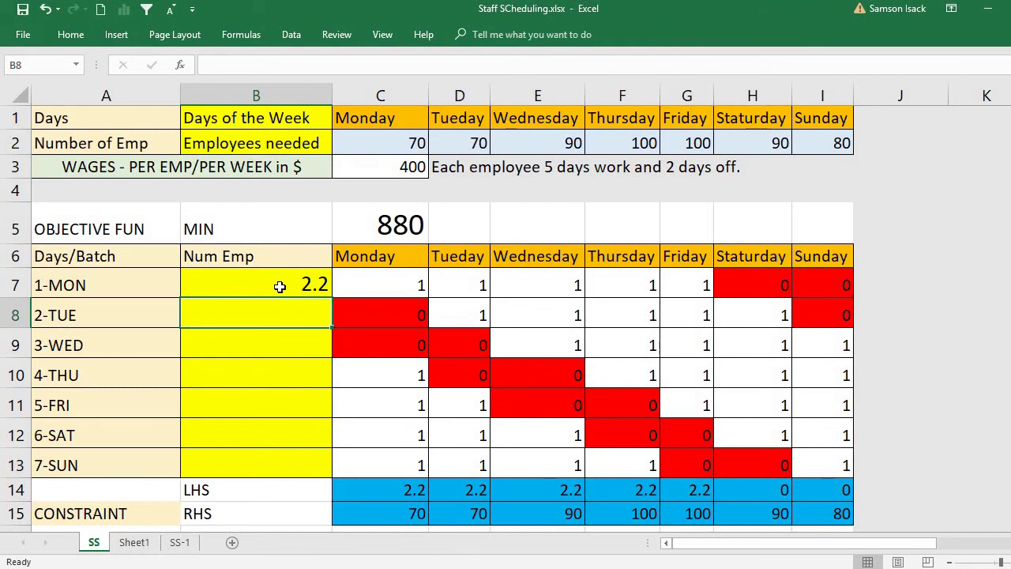
pyautogui.click(280, 287)
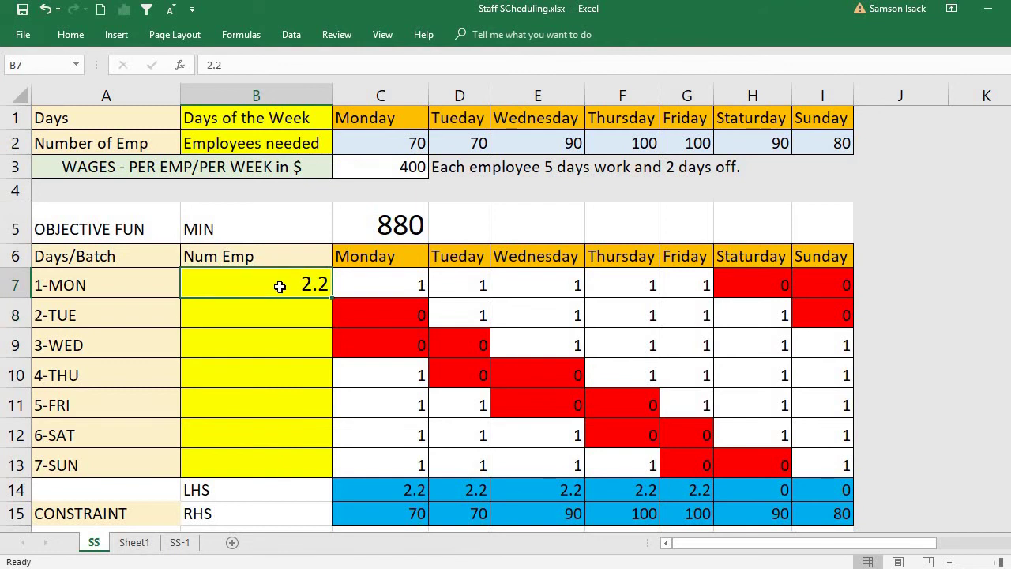
pyautogui.write('2')
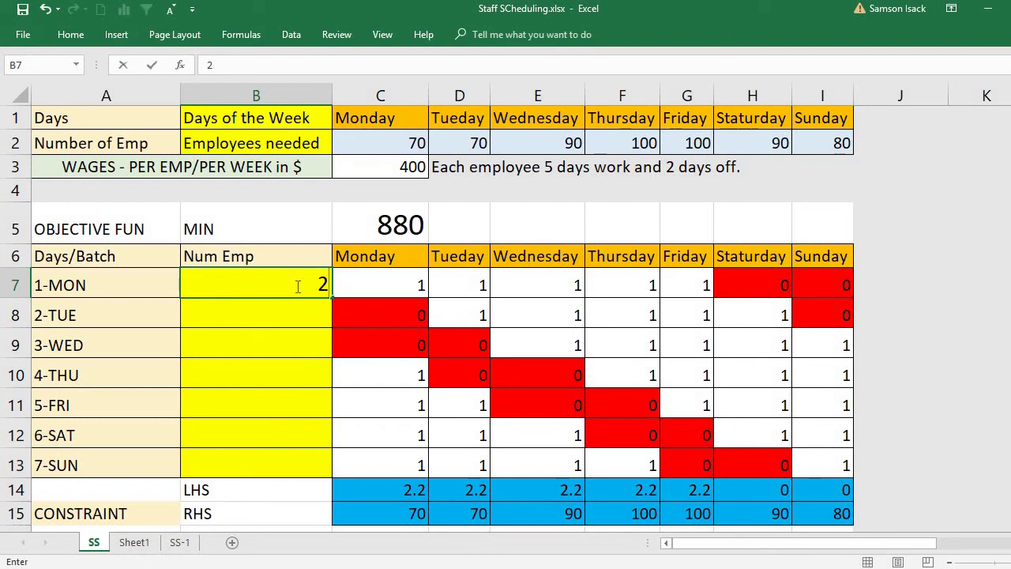
pyautogui.press('Return')
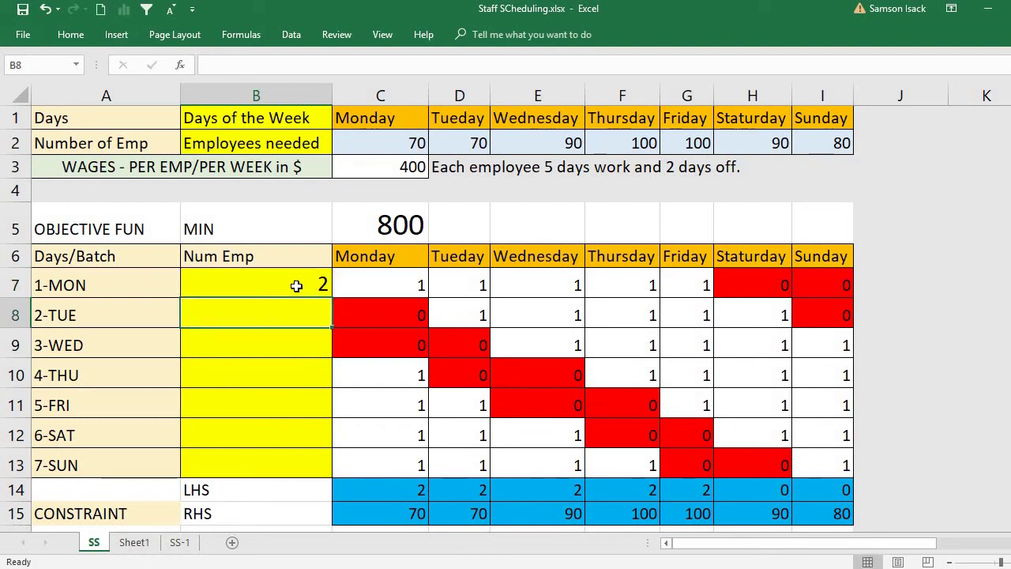
pyautogui.write('3')
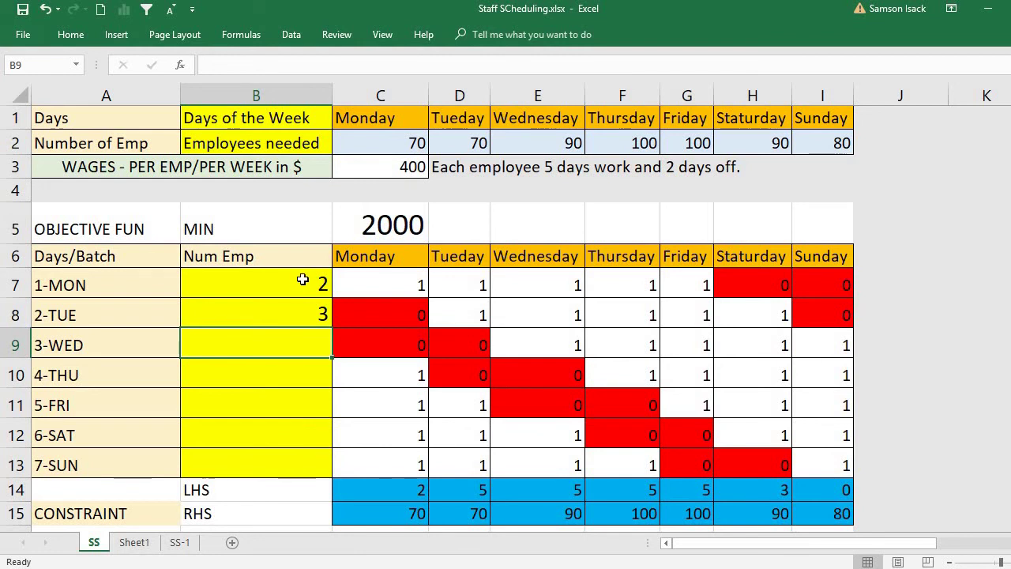
pyautogui.click(303, 280)
pyautogui.write('3')
pyautogui.press('Return')
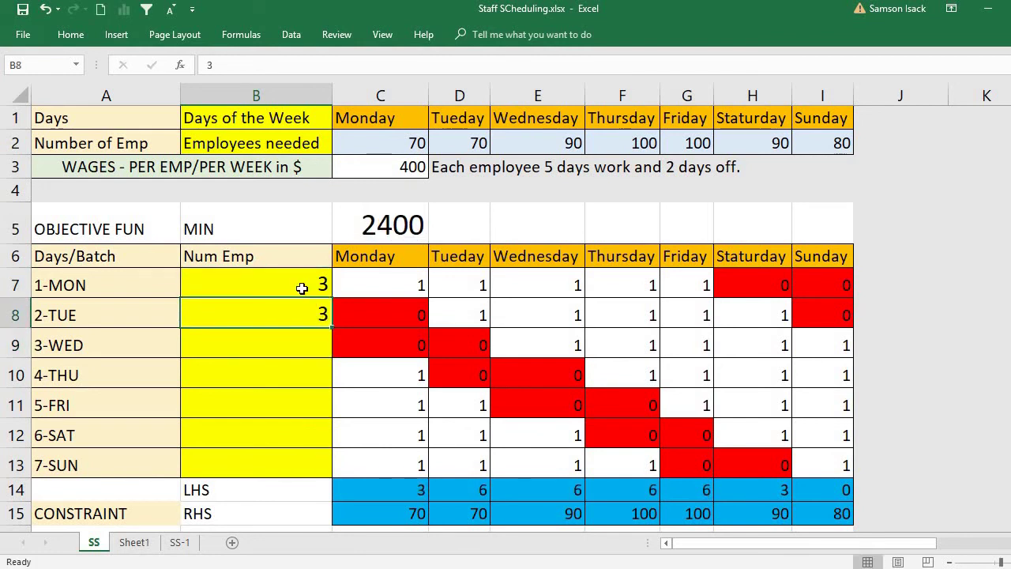
pyautogui.moveTo(300, 277); pyautogui.dragTo(294, 467)
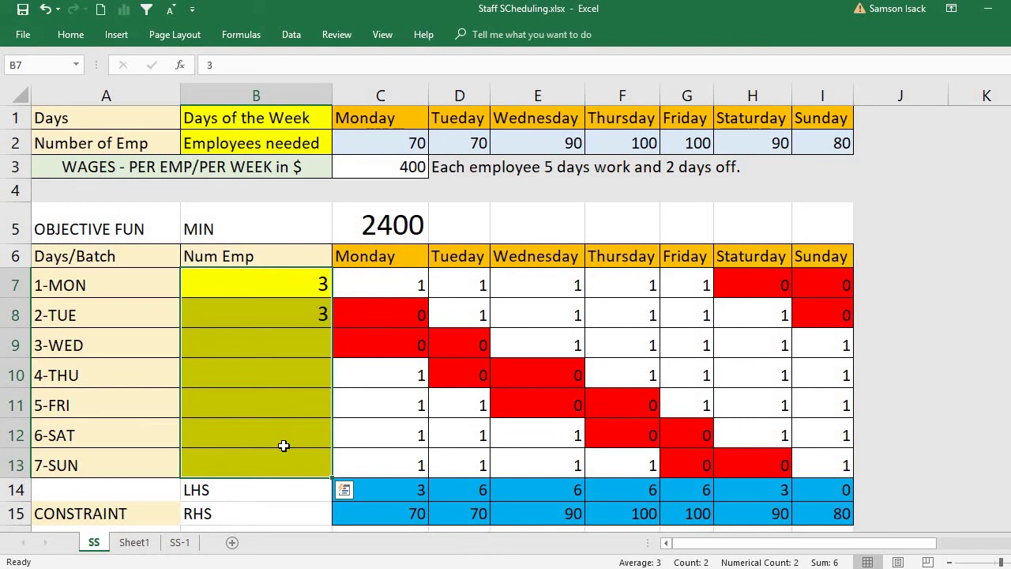
pyautogui.click(304, 282)
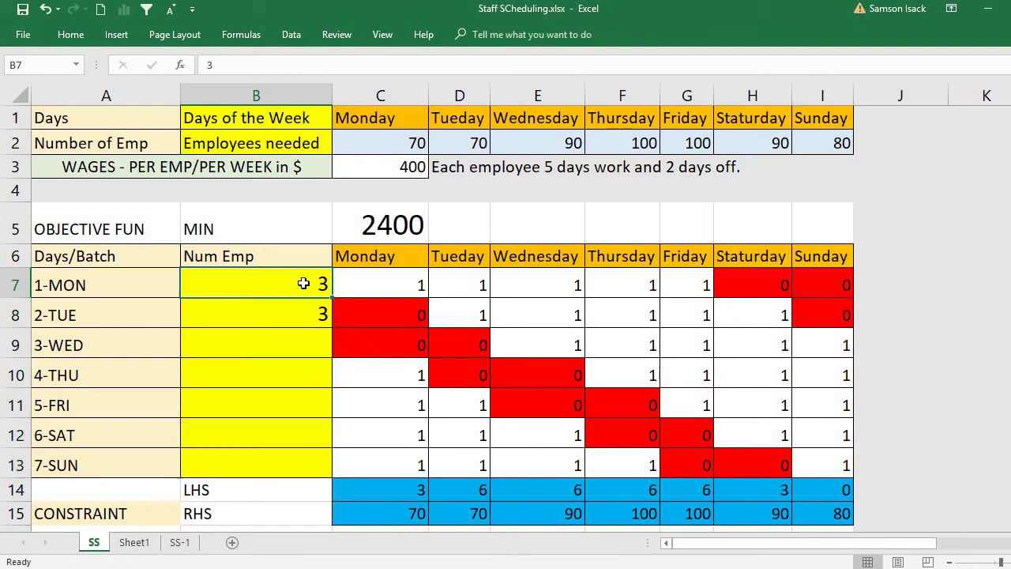
pyautogui.press('Delete')
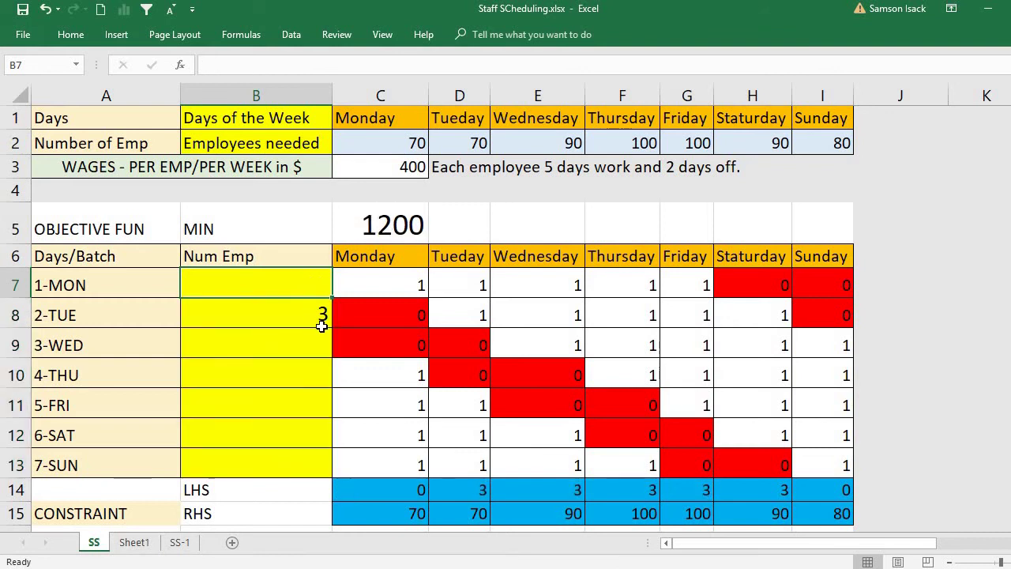
pyautogui.click(322, 324)
pyautogui.press('Delete')
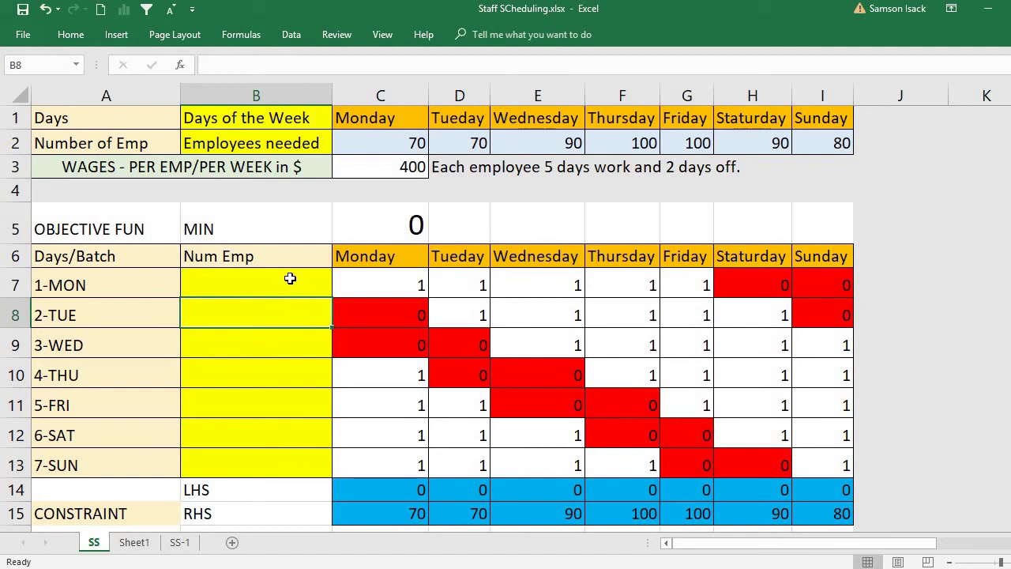
# Step: Save the workbook and open Excel Options from the File backstage
pyautogui.click(23, 9)
pyautogui.click(291, 39)
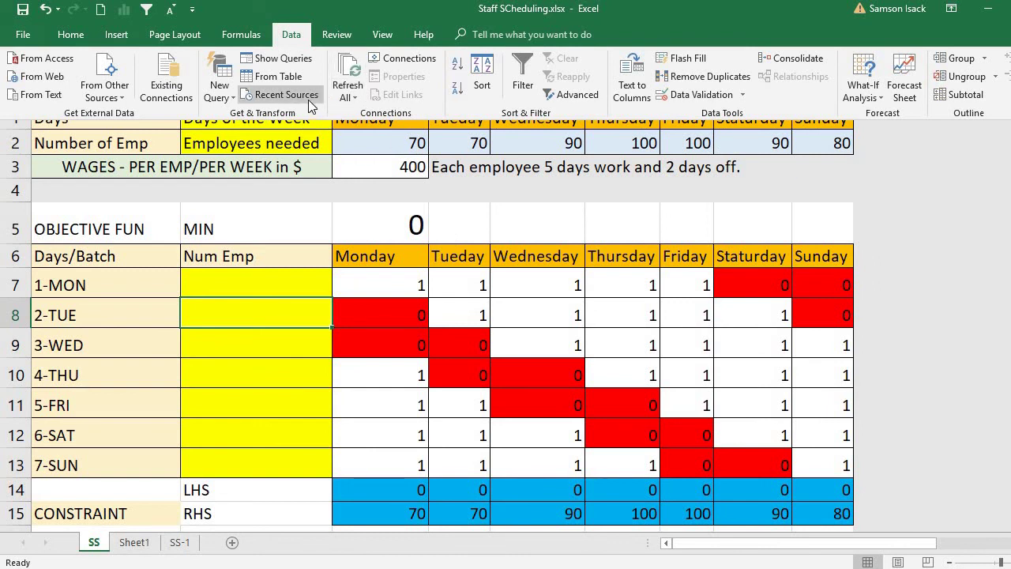
pyautogui.click(291, 41)
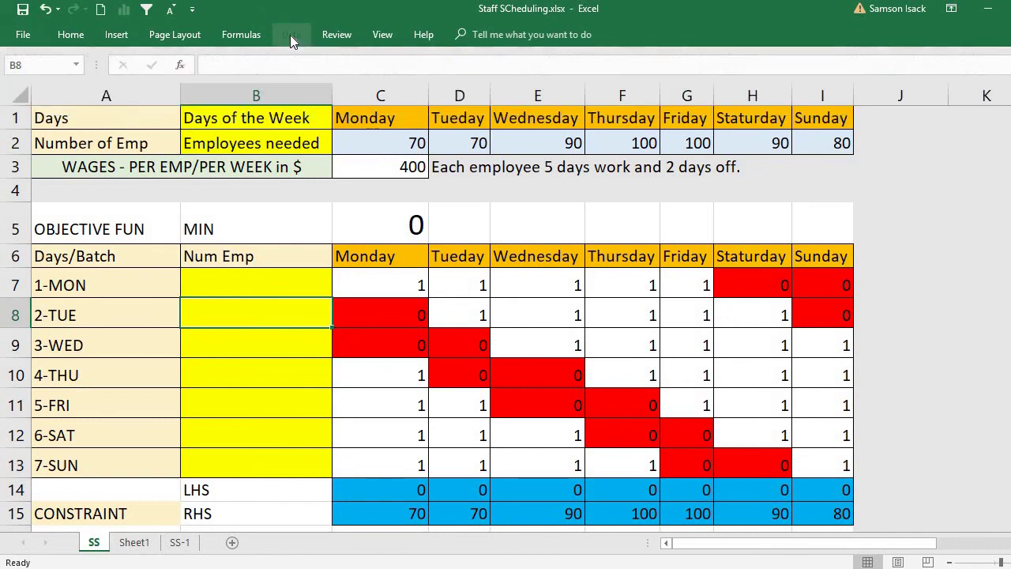
pyautogui.click(21, 37)
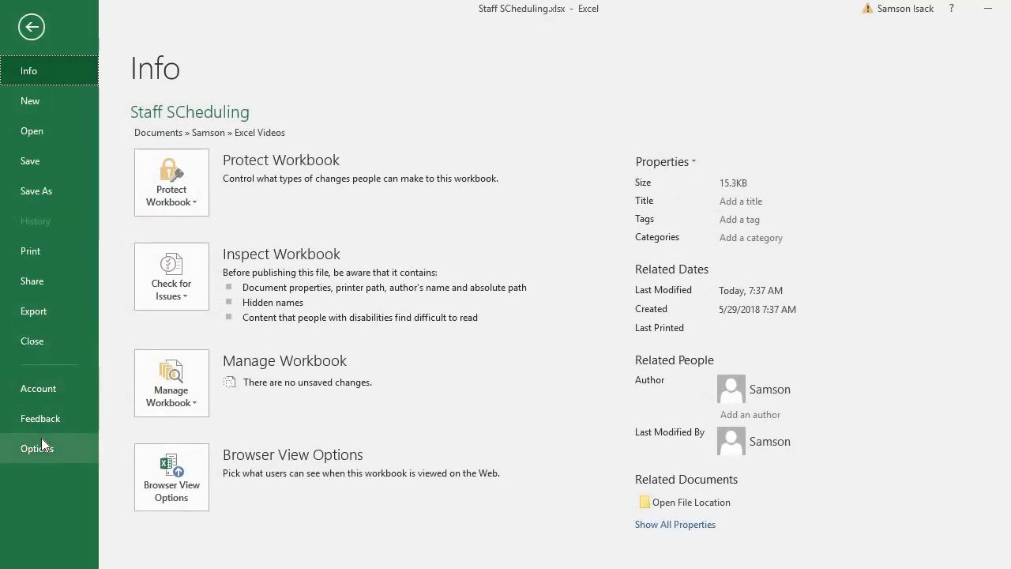
pyautogui.click(43, 447)
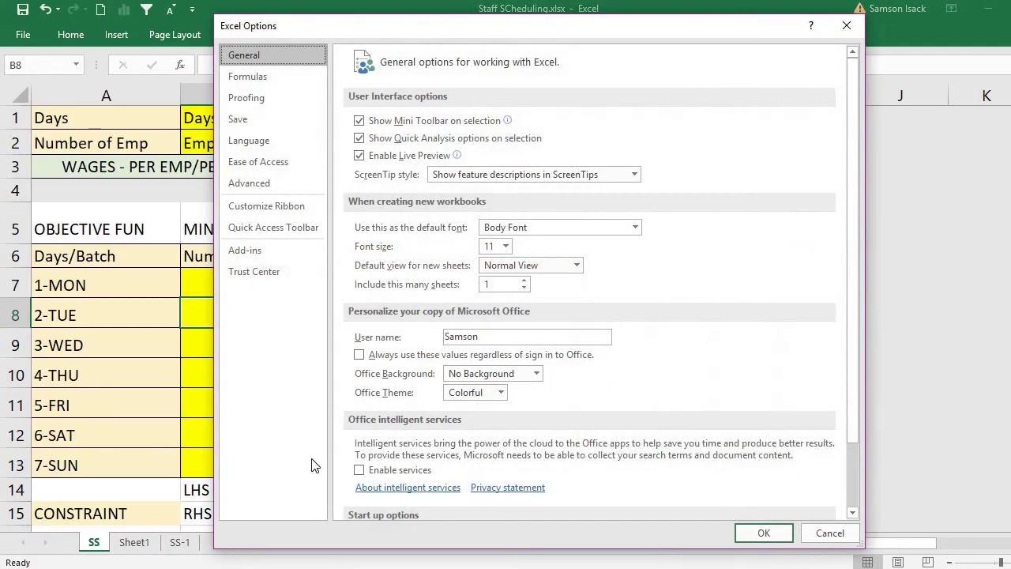
# Step: Tick Solver Add-in in the Excel Add-ins list and confirm with OK
pyautogui.click(288, 252)
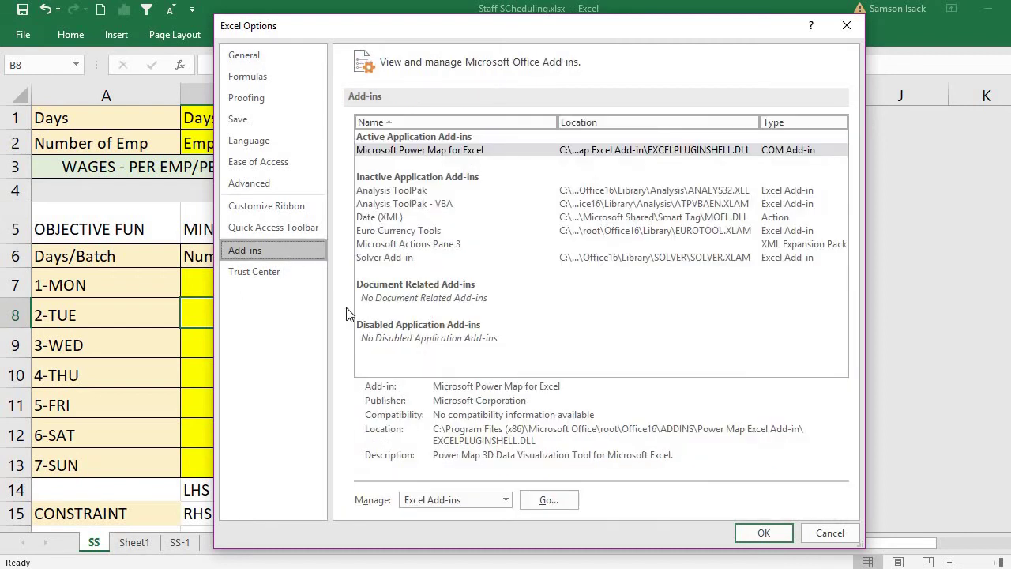
pyautogui.click(560, 503)
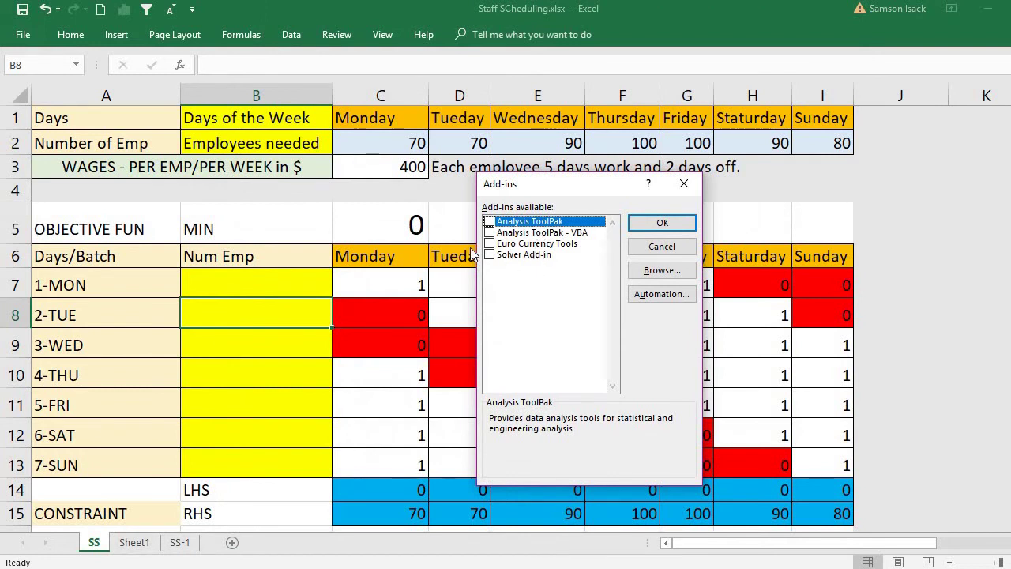
pyautogui.click(490, 255)
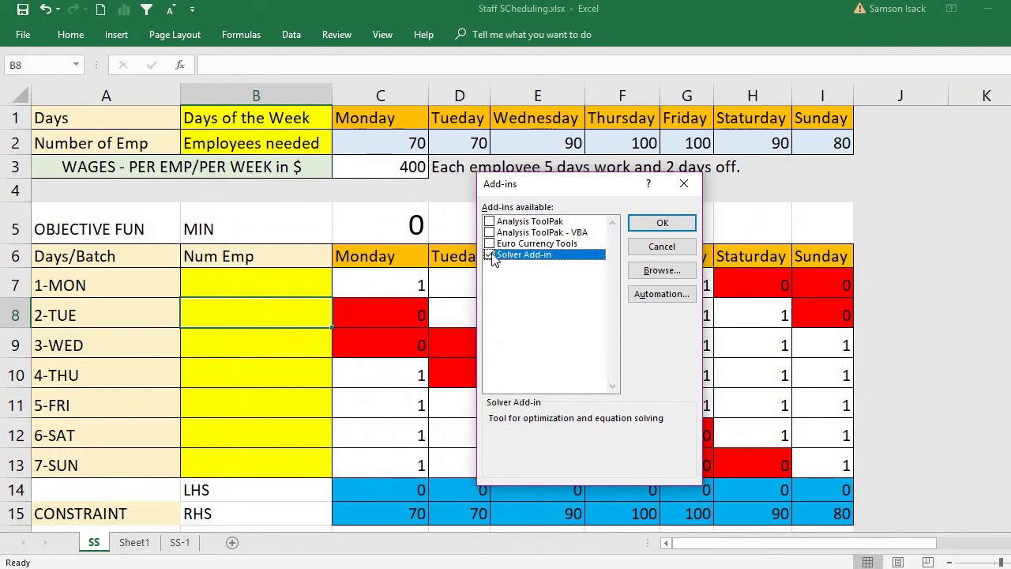
pyautogui.click(686, 227)
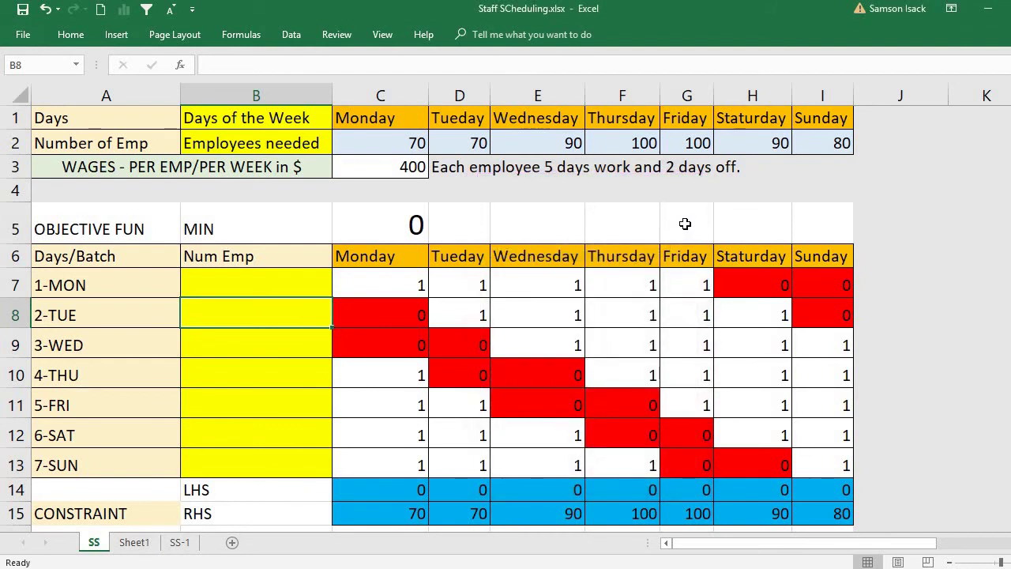
# Step: Launch Solver from the Data tab and move its Parameters dialog aside to see the sheet
pyautogui.click(291, 35)
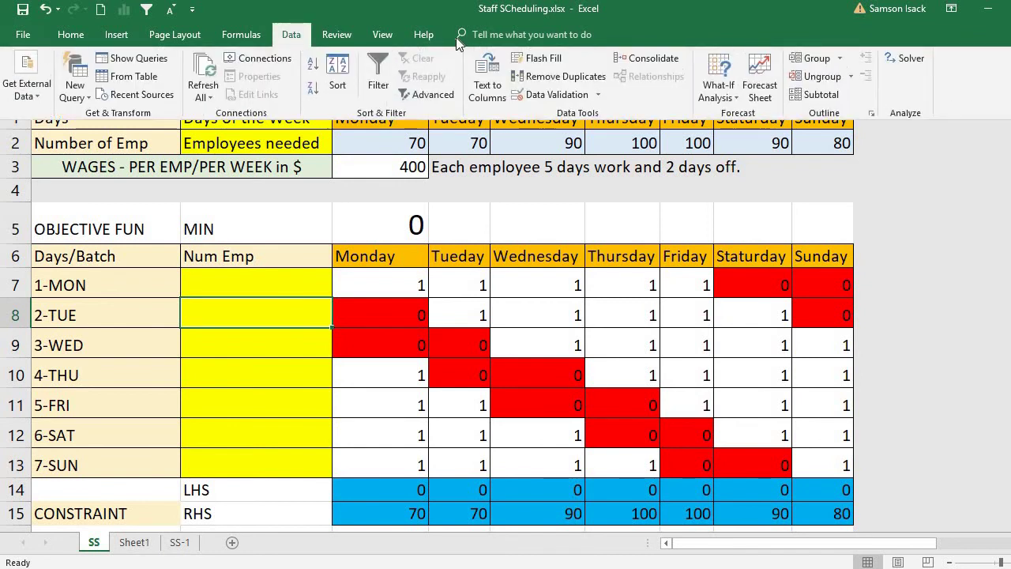
pyautogui.click(904, 56)
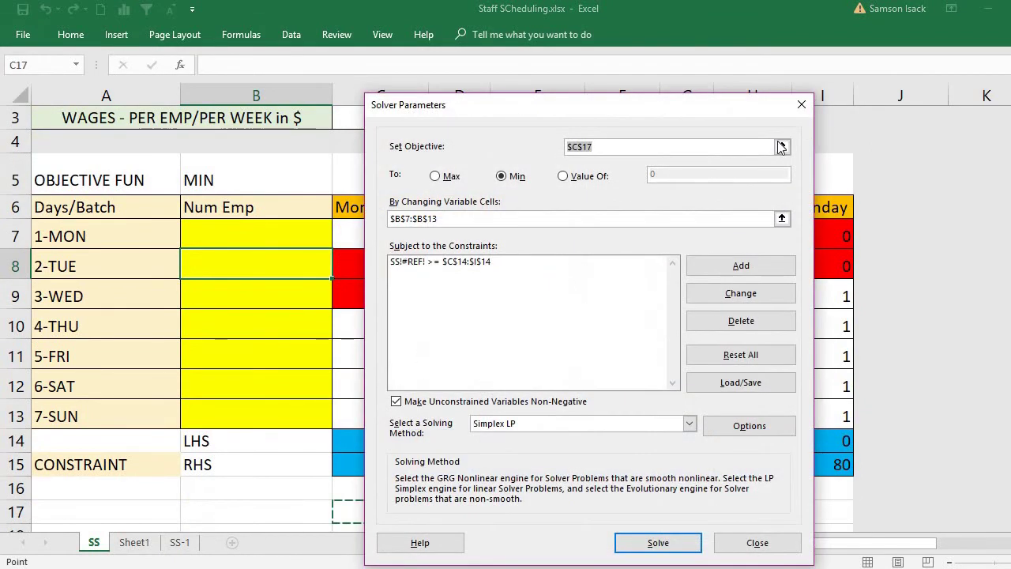
pyautogui.moveTo(691, 106); pyautogui.dragTo(690, 51)
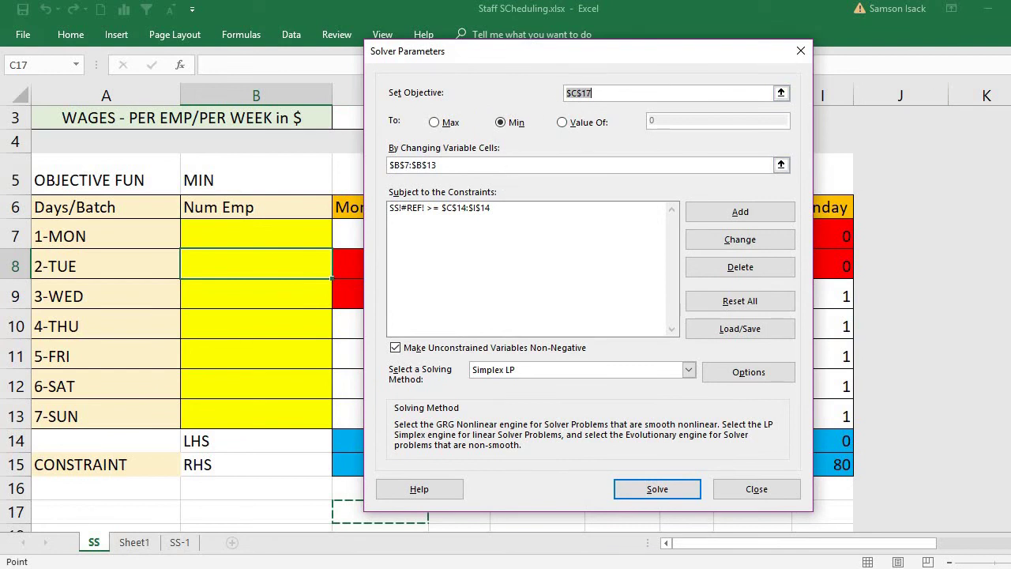
pyautogui.scroll(1, 1003, 174)
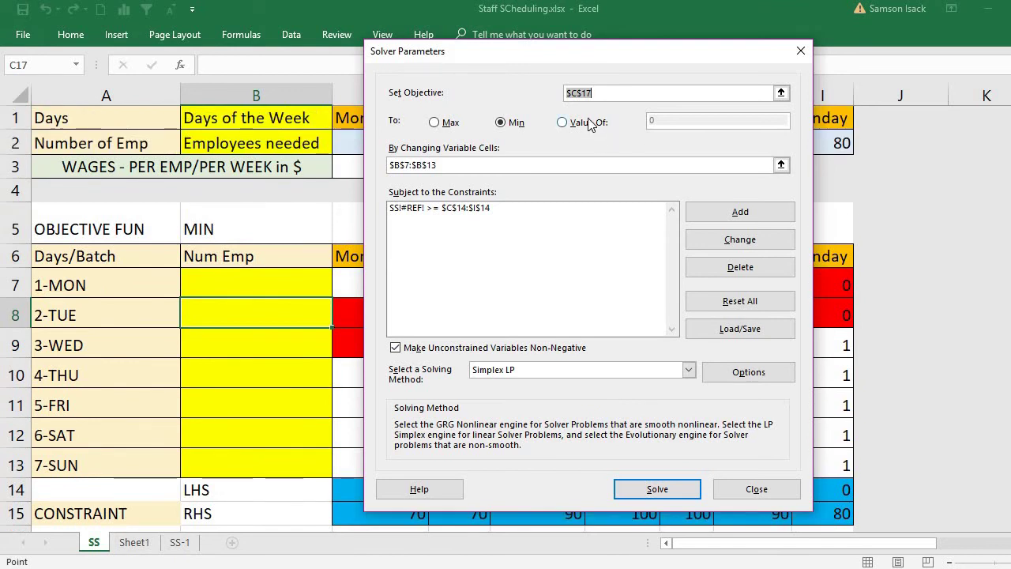
pyautogui.moveTo(607, 59); pyautogui.dragTo(761, 75)
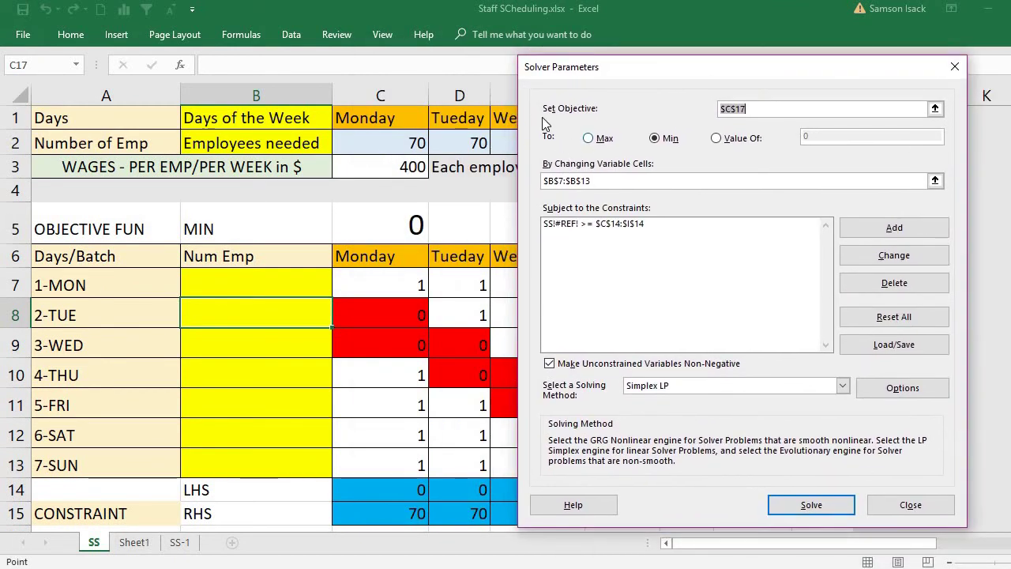
# Step: Set the objective to $C$5 with Min, and the variable cells to $B$7:$B$13
pyautogui.click(382, 229)
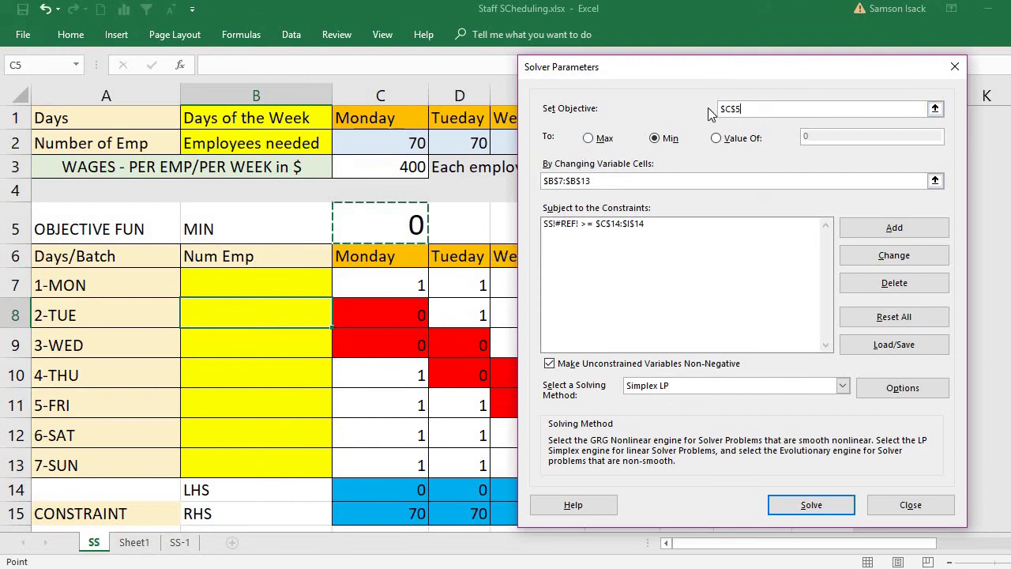
pyautogui.click(741, 111)
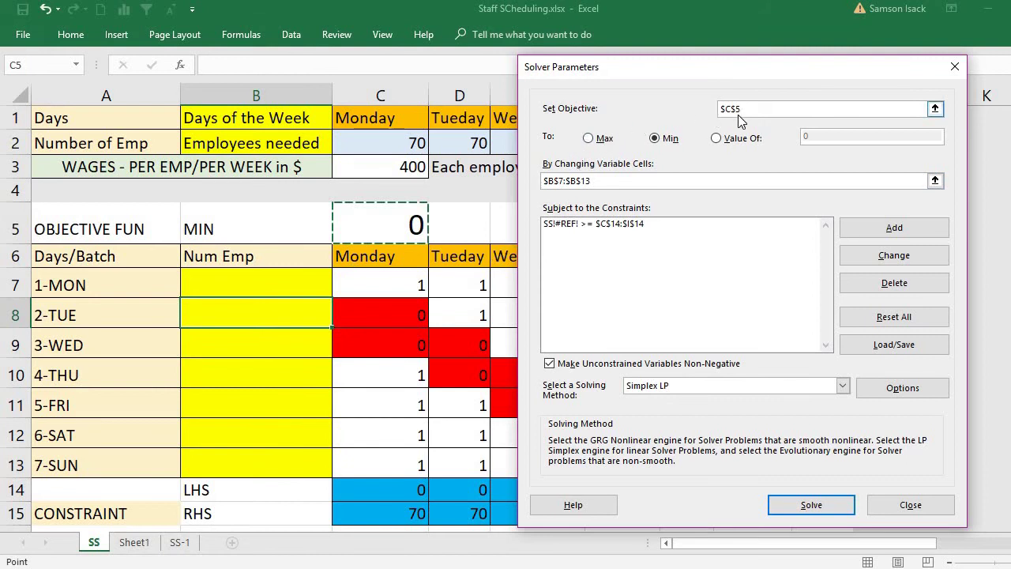
pyautogui.click(656, 144)
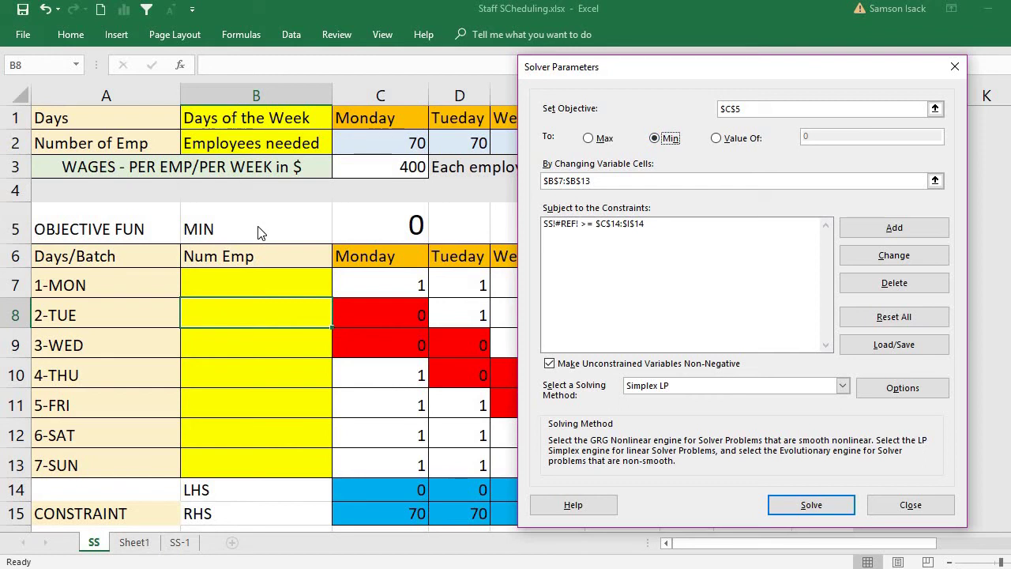
pyautogui.click(614, 180)
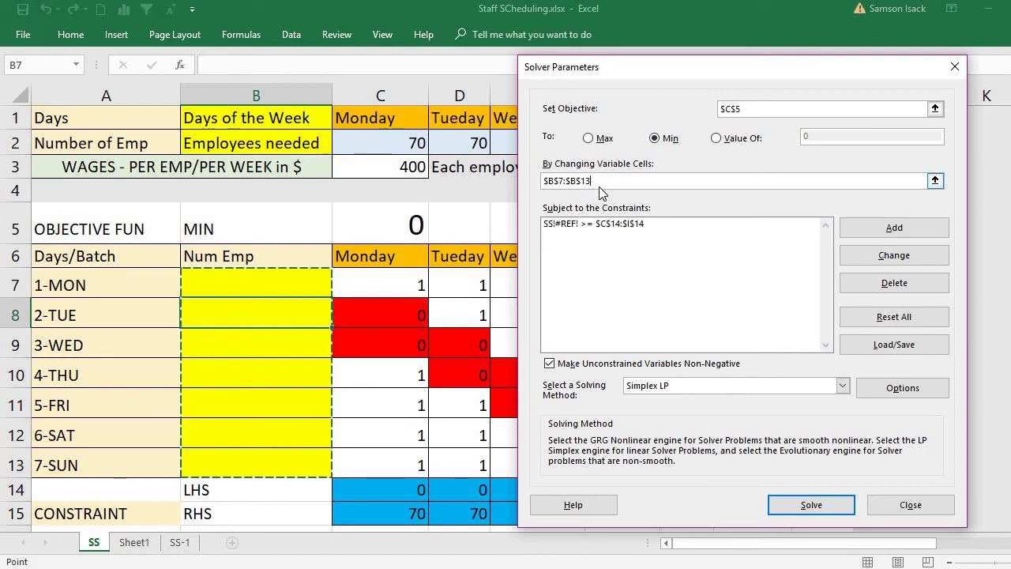
pyautogui.moveTo(595, 181); pyautogui.dragTo(542, 182)
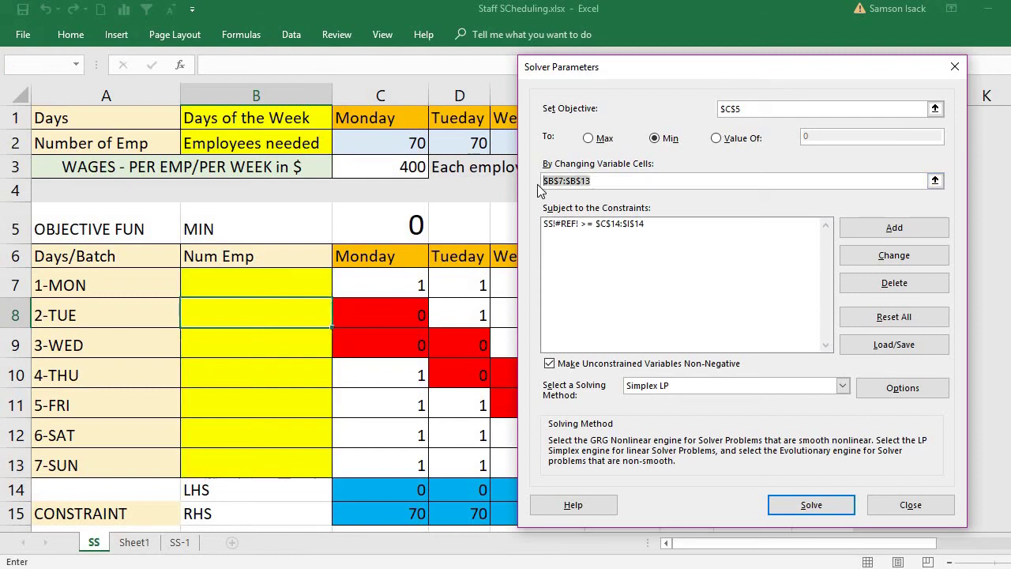
pyautogui.press('BackSpace')
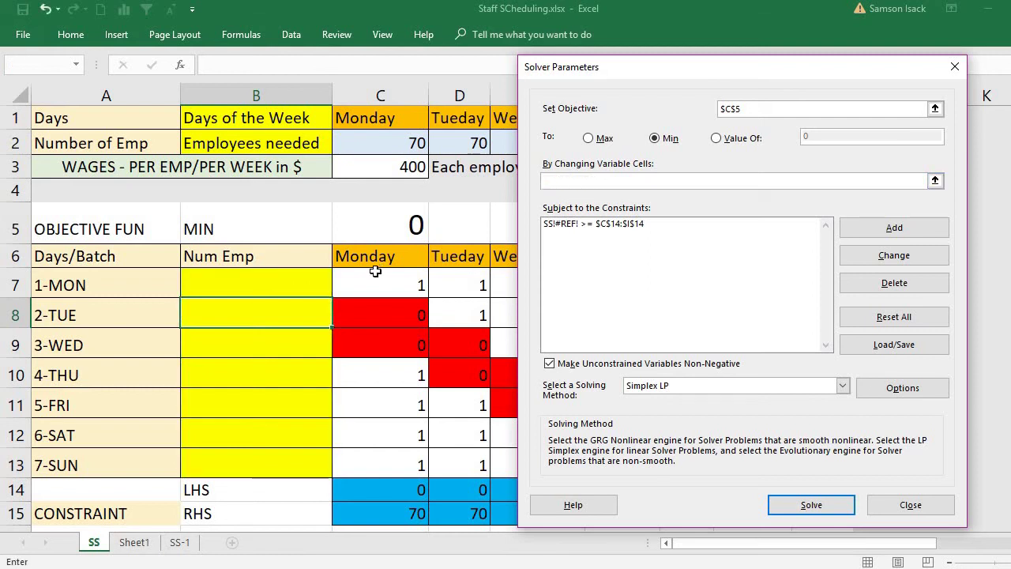
pyautogui.moveTo(295, 283); pyautogui.dragTo(283, 454)
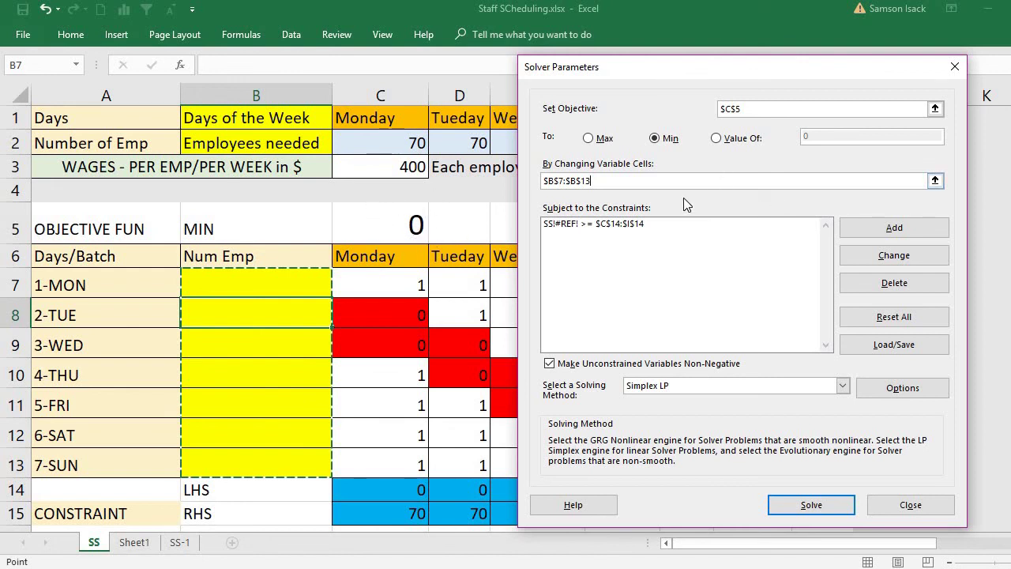
# Step: Delete the broken #REF! constraint from the Solver list
pyautogui.click(647, 227)
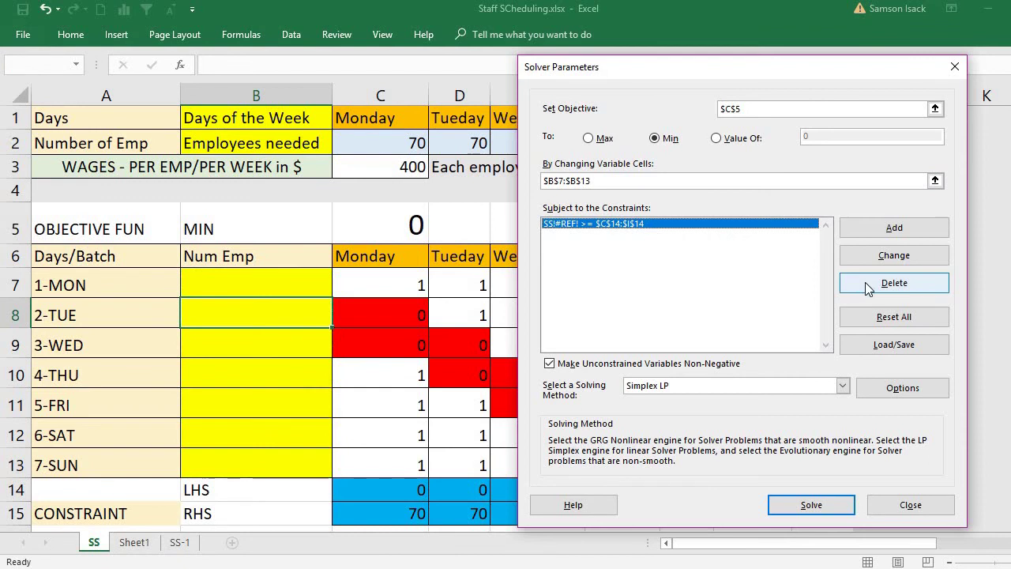
pyautogui.click(894, 283)
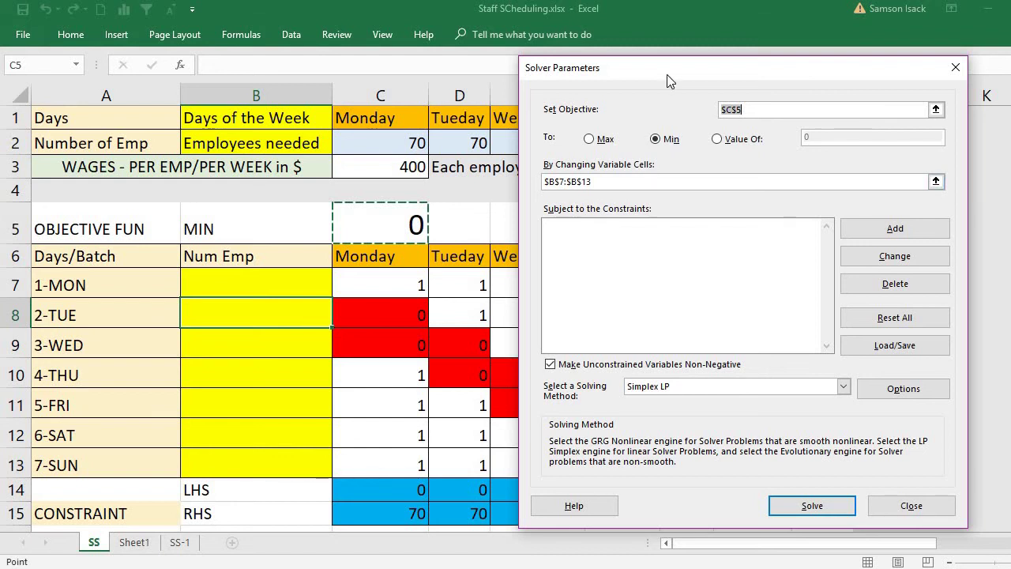
pyautogui.moveTo(667, 74); pyautogui.dragTo(625, 56)
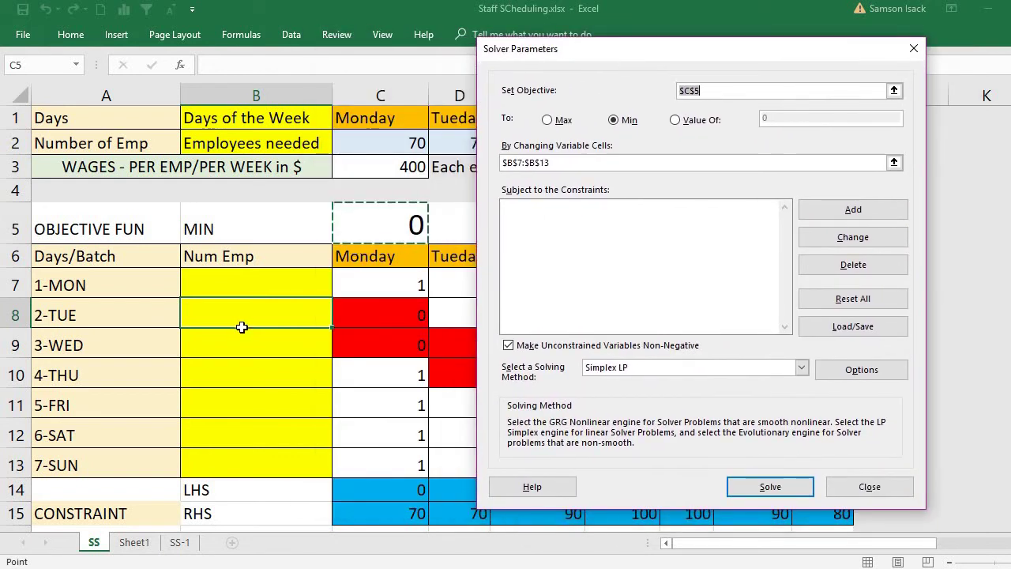
# Step: Add the Solver constraint $B$7:$B$13 = int so employee counts are whole numbers
pyautogui.click(827, 213)
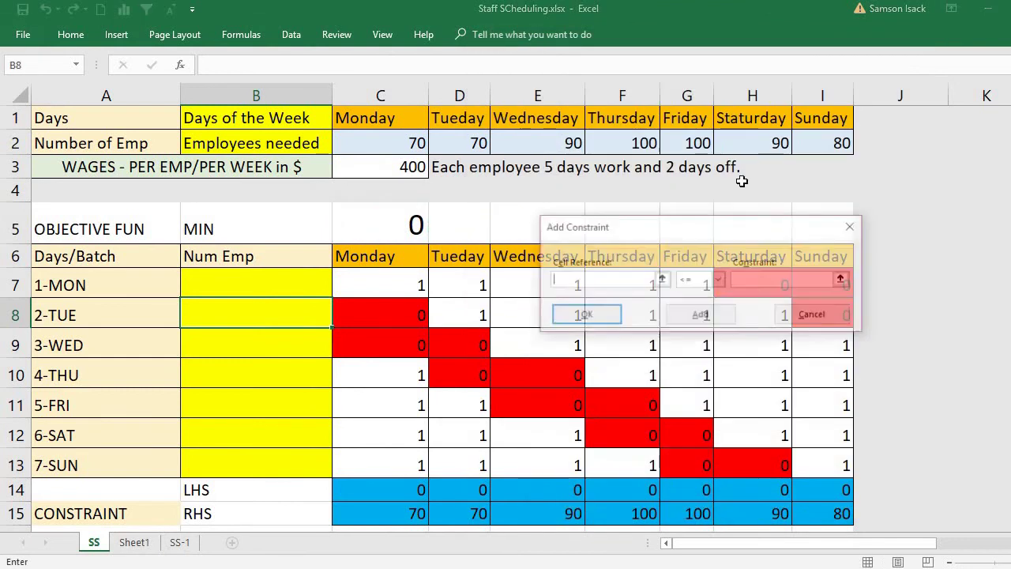
pyautogui.click(294, 282)
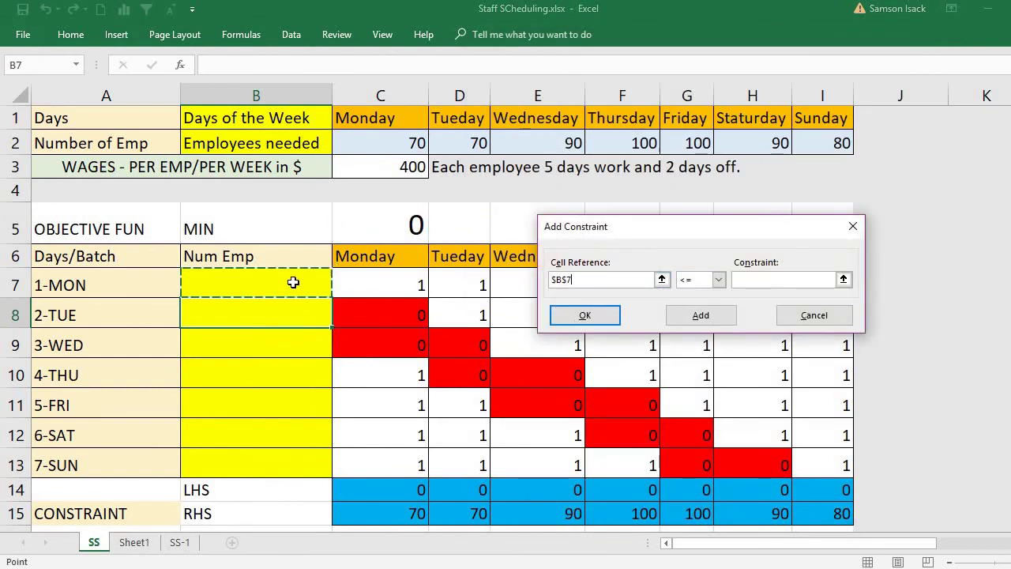
pyautogui.moveTo(293, 282); pyautogui.dragTo(277, 459)
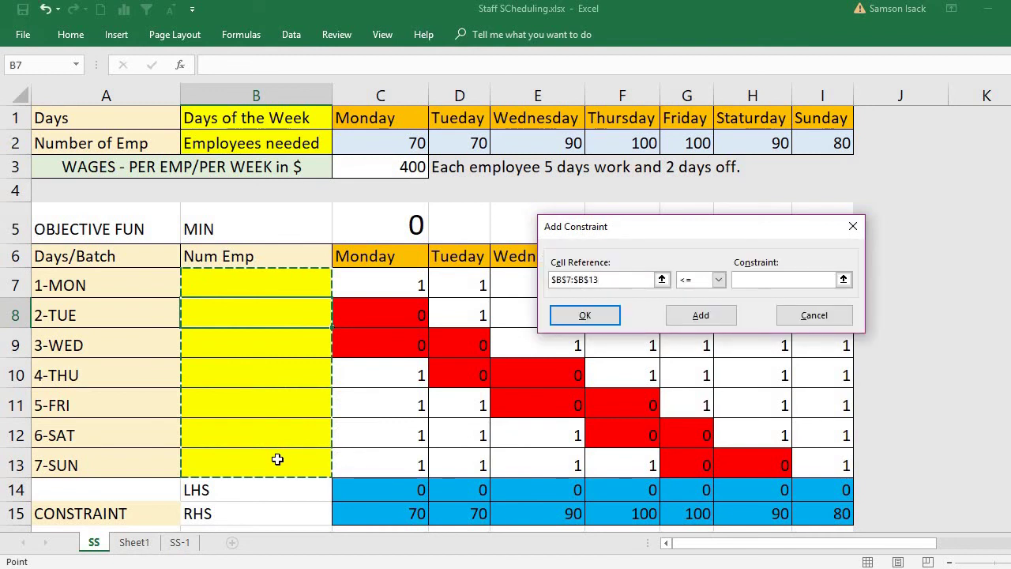
pyautogui.click(721, 281)
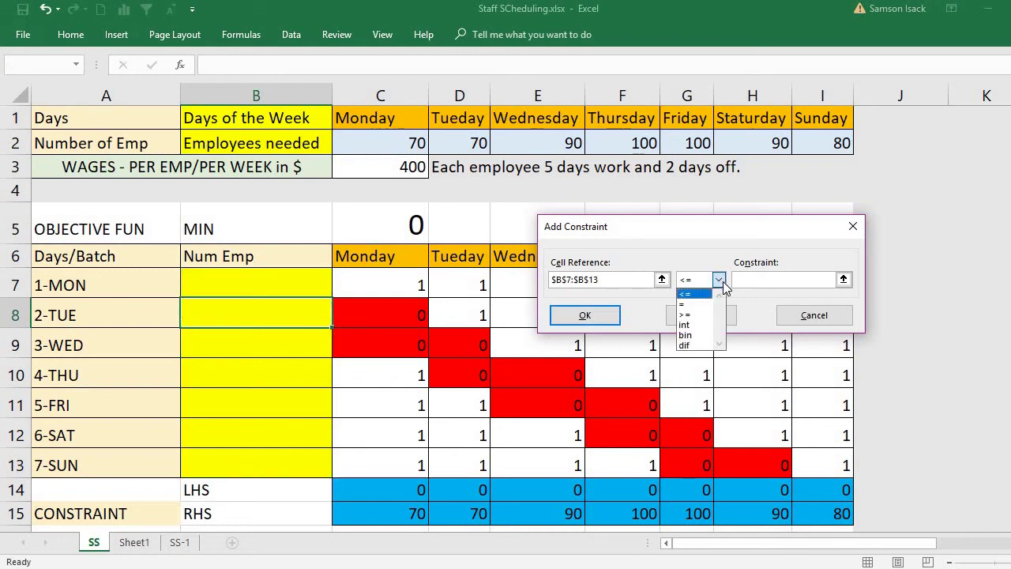
pyautogui.click(706, 329)
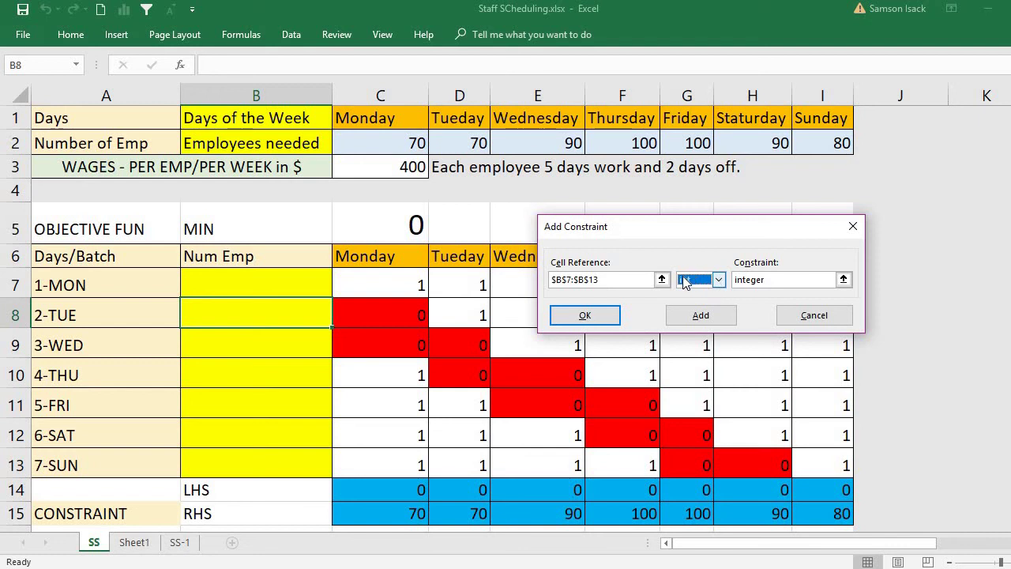
pyautogui.click(719, 281)
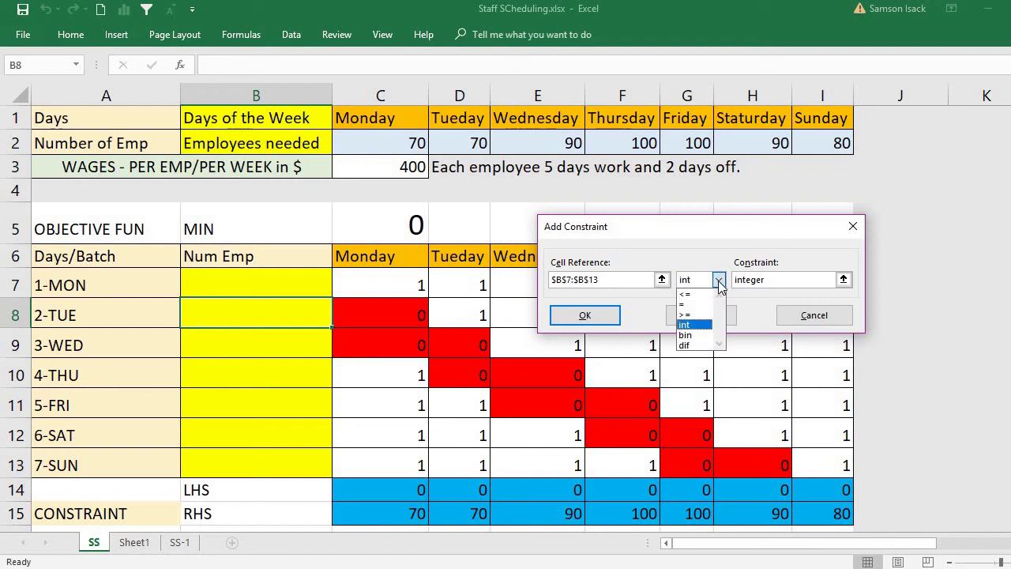
pyautogui.click(702, 326)
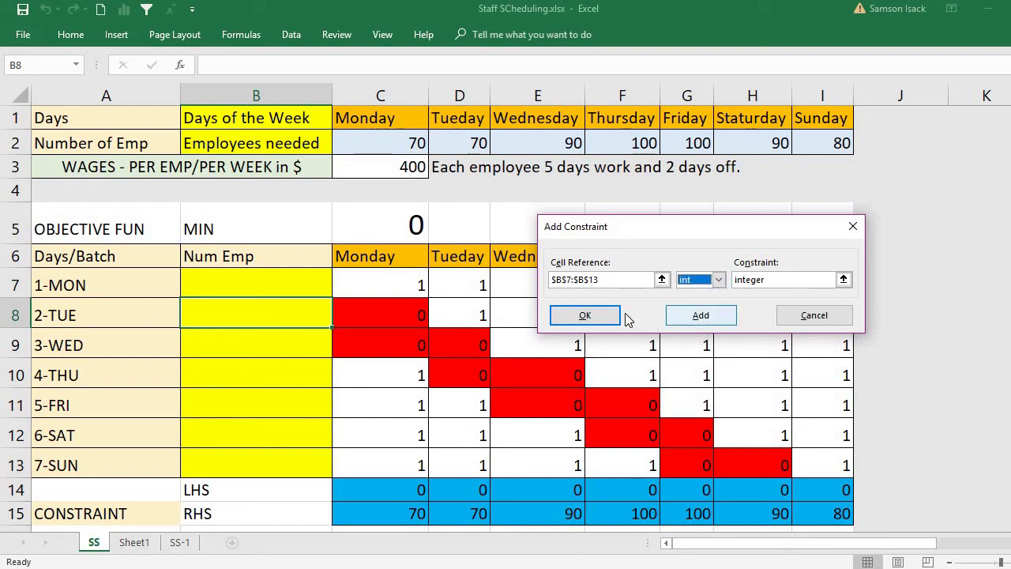
pyautogui.click(692, 319)
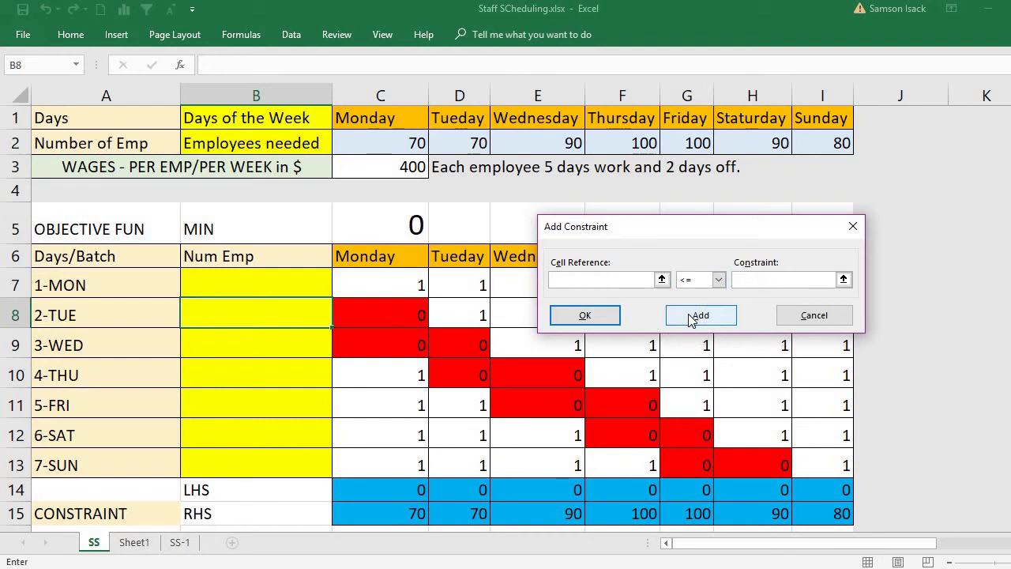
pyautogui.click(806, 316)
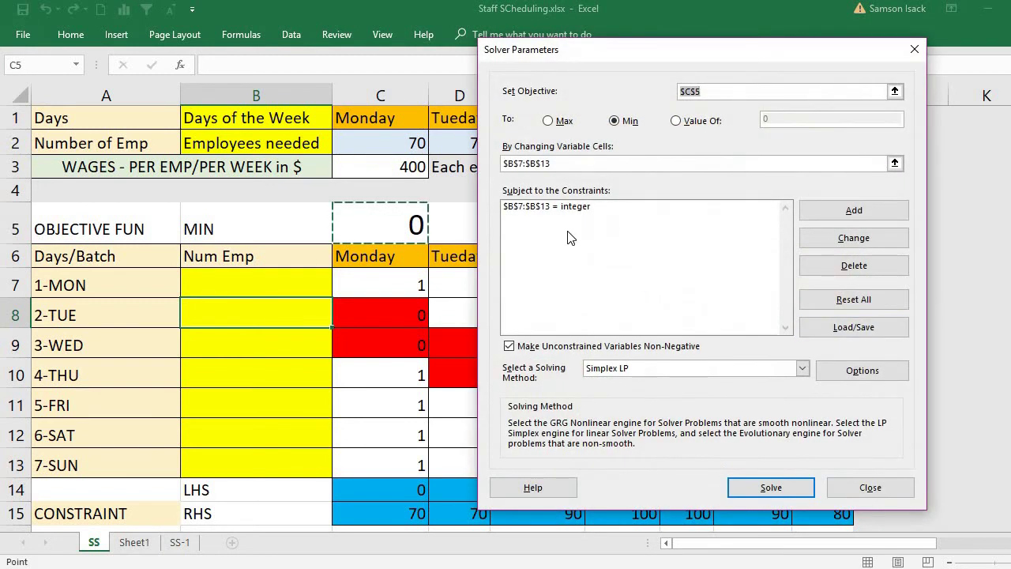
# Step: Add the Solver constraint $C$14 >= $C$15 so Monday's total meets its need
pyautogui.click(521, 210)
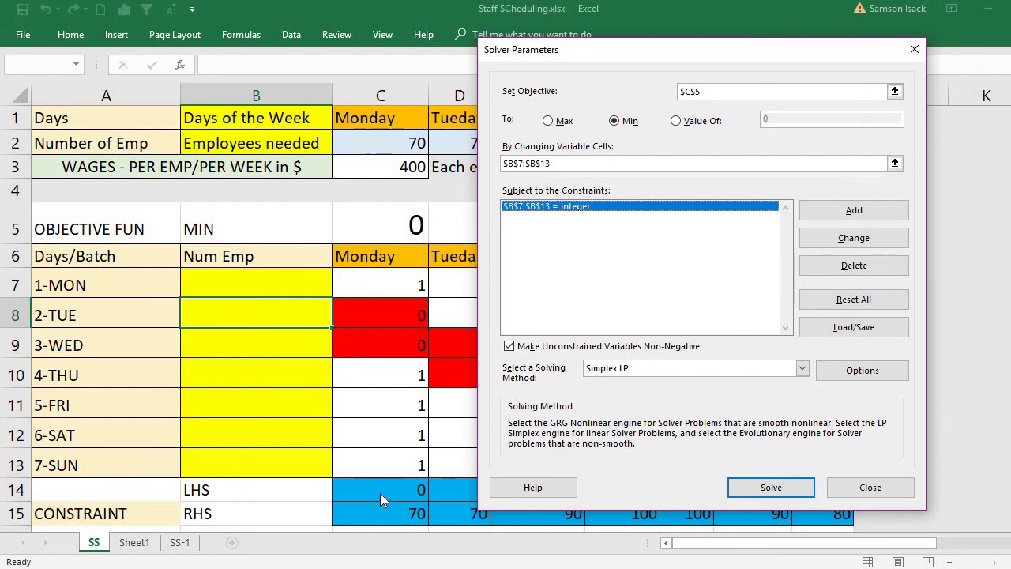
pyautogui.click(855, 210)
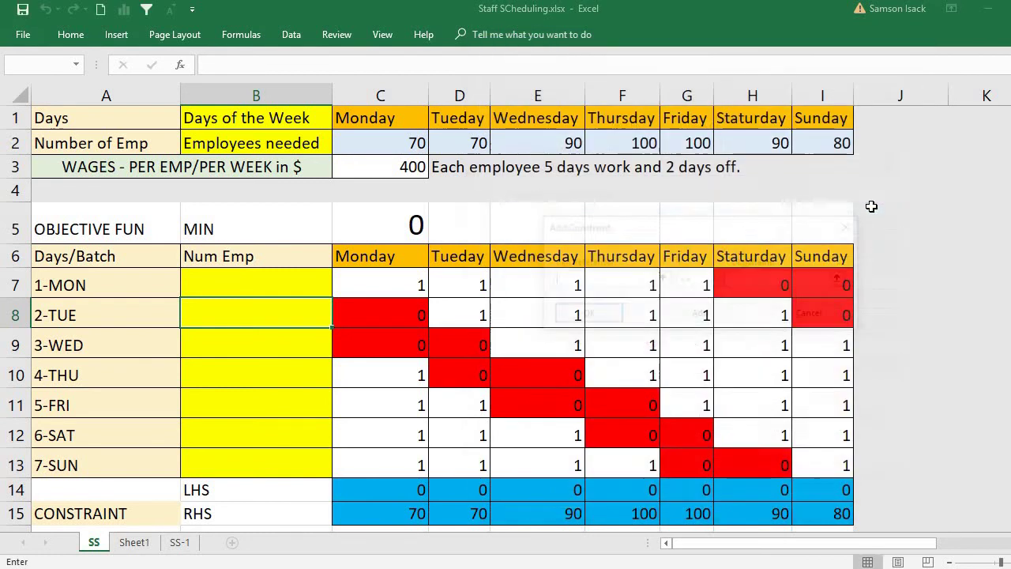
pyautogui.click(372, 490)
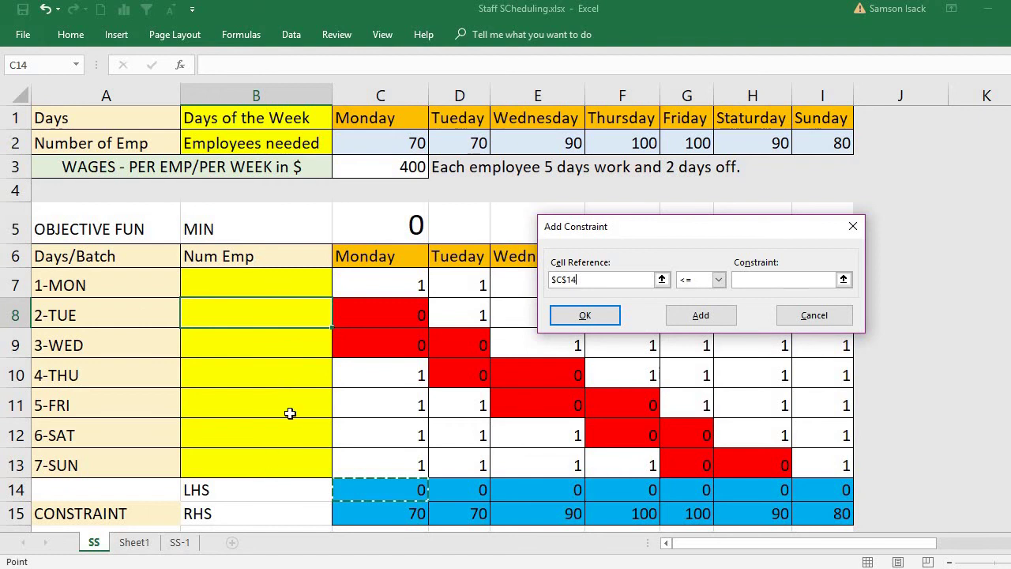
pyautogui.click(720, 279)
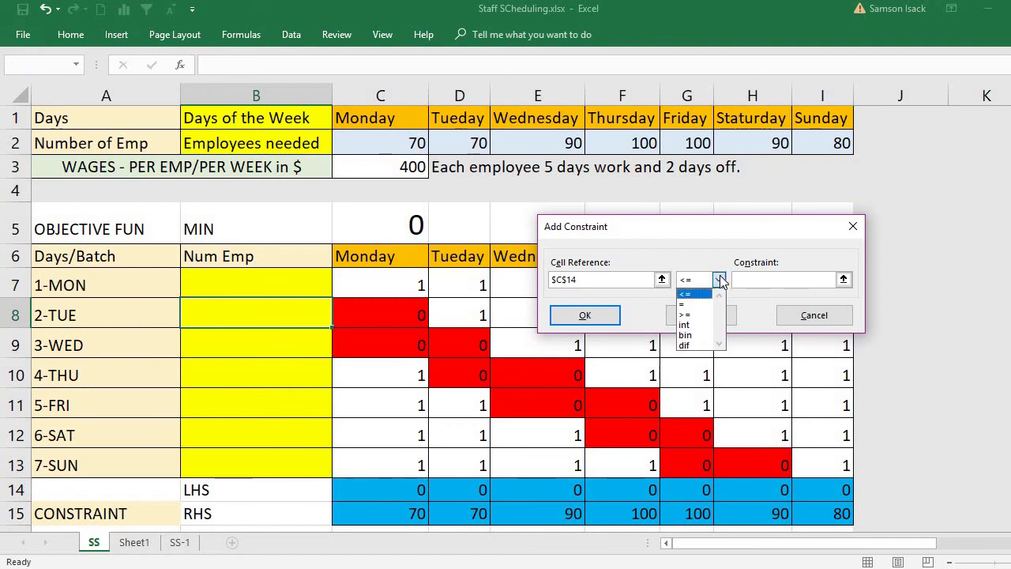
pyautogui.click(708, 317)
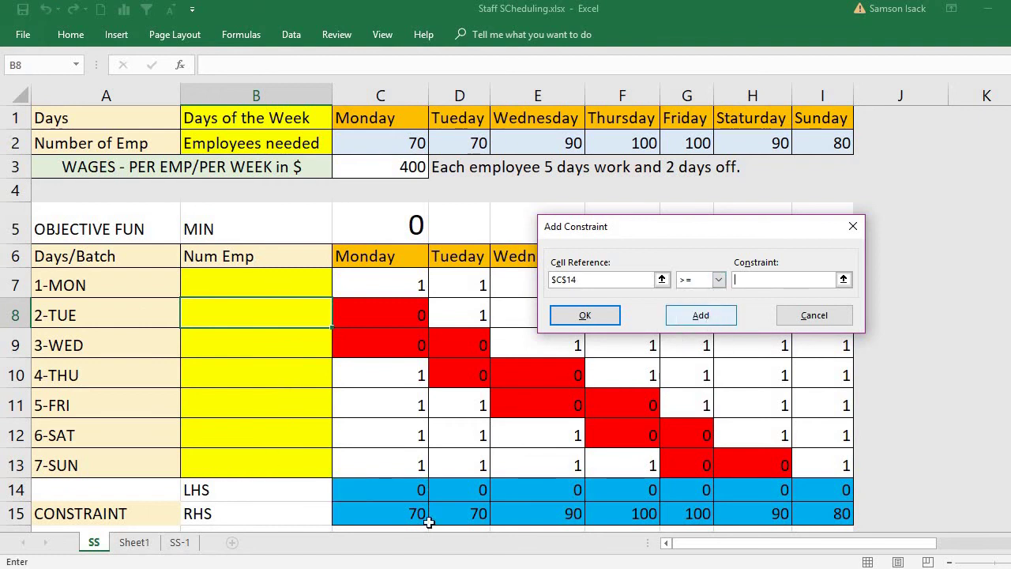
pyautogui.click(380, 519)
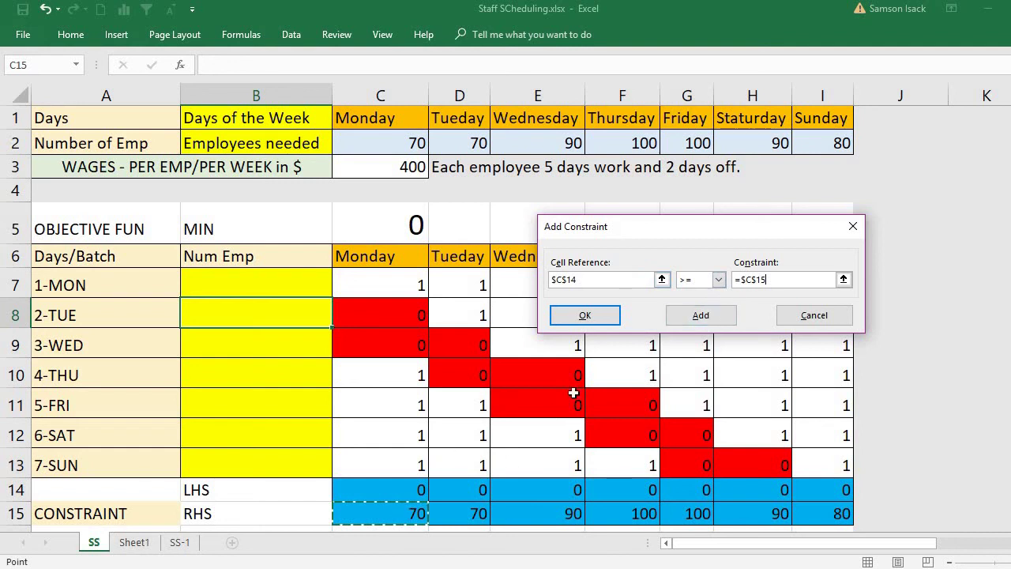
pyautogui.click(710, 317)
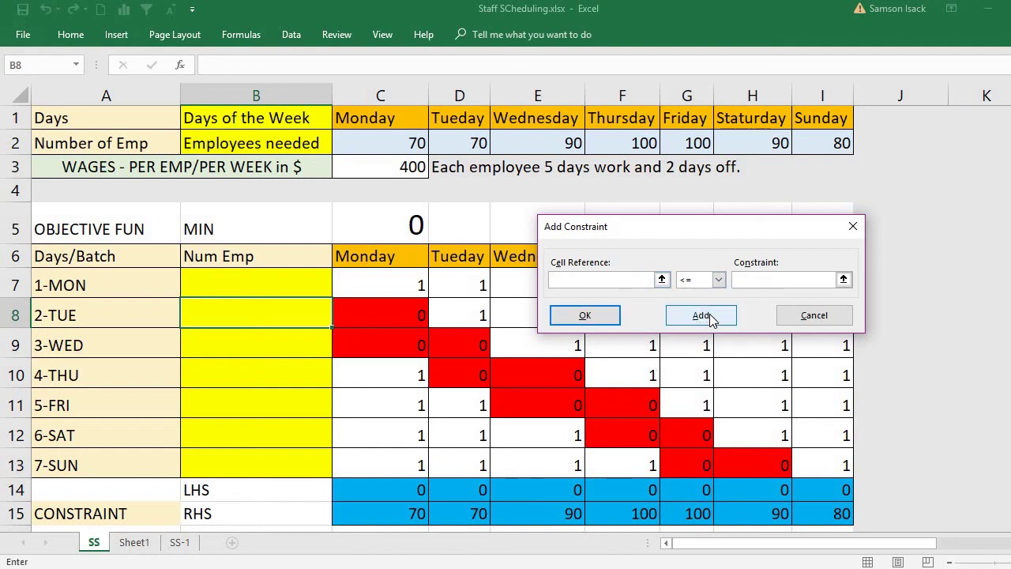
# Step: Add the constraint $D$14 >= $D$15 so Tuesday's total meets its need
pyautogui.click(453, 490)
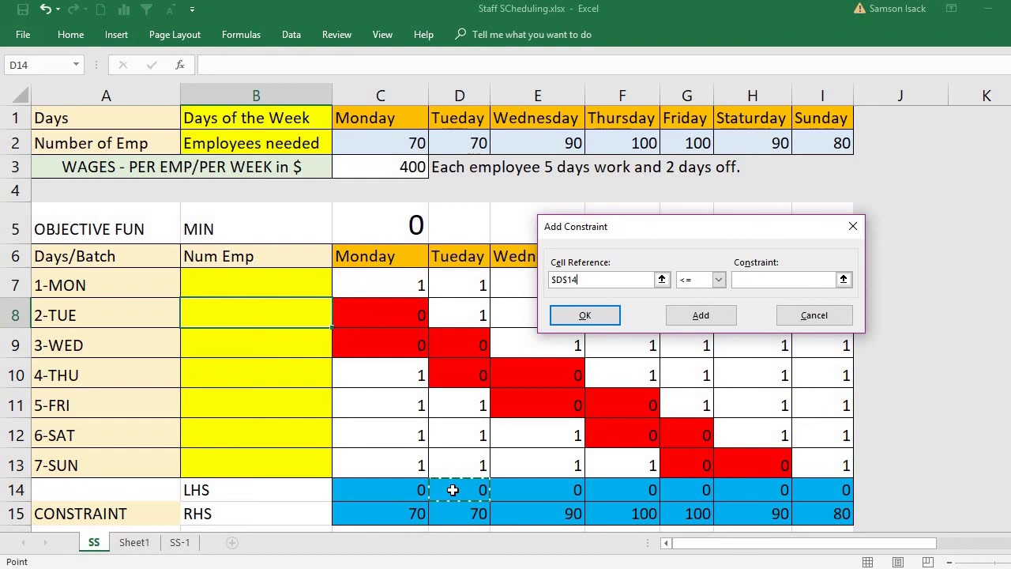
pyautogui.click(719, 279)
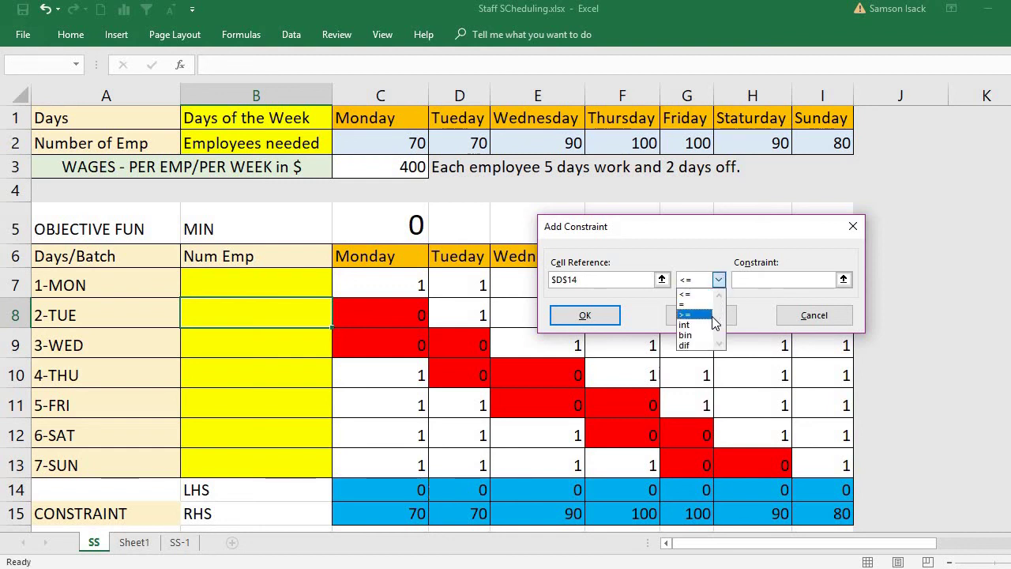
pyautogui.click(715, 316)
pyautogui.click(766, 281)
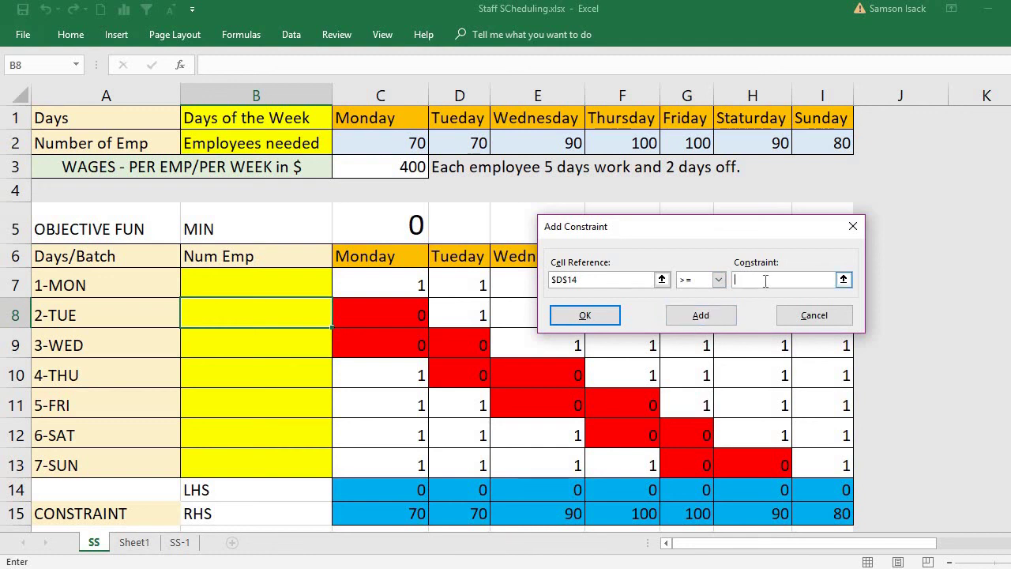
pyautogui.click(459, 521)
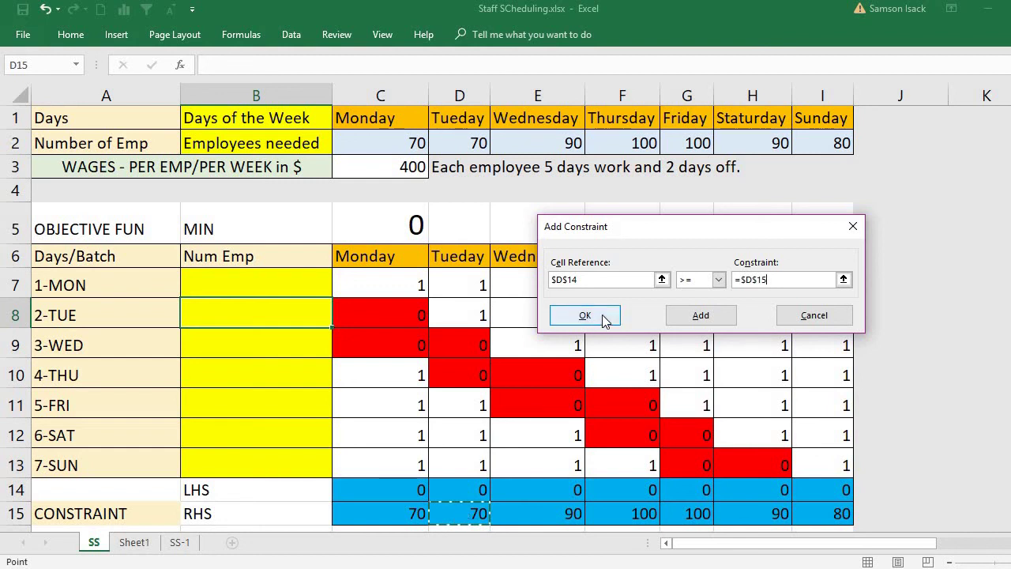
pyautogui.click(685, 316)
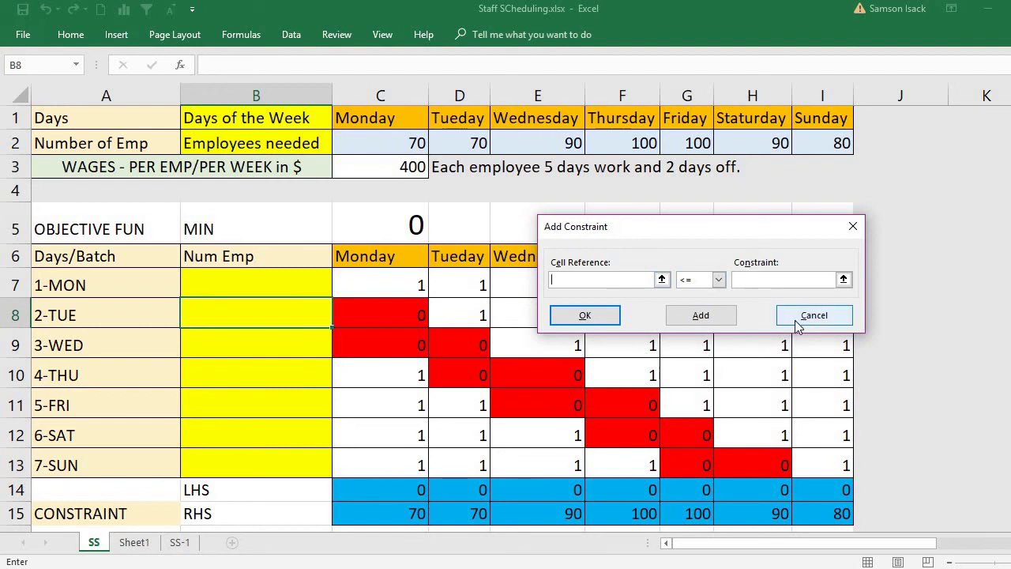
# Step: Cancel the unfinished third constraint on F11:G14
pyautogui.moveTo(686, 405); pyautogui.dragTo(601, 494)
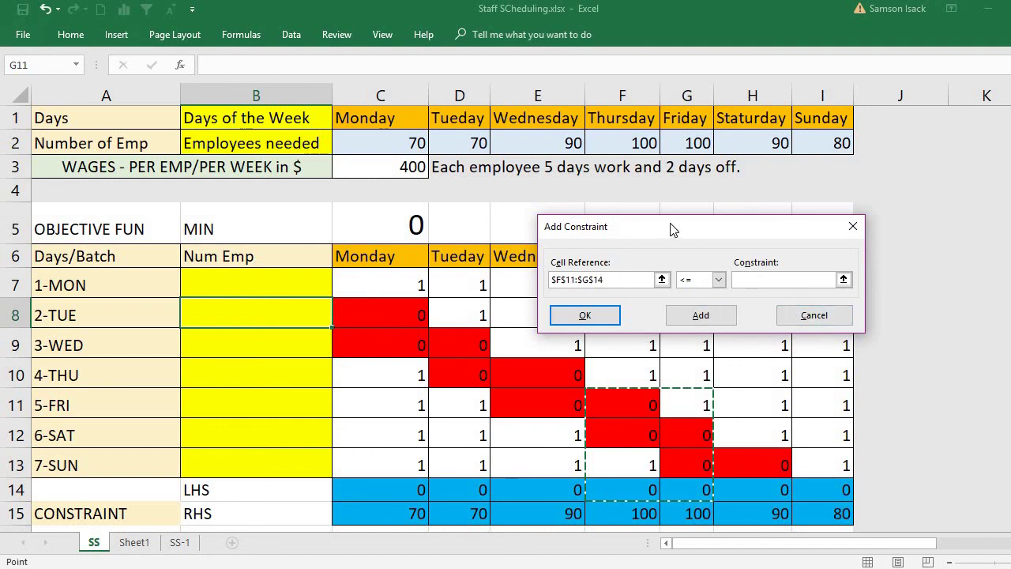
pyautogui.moveTo(670, 229); pyautogui.dragTo(556, 177)
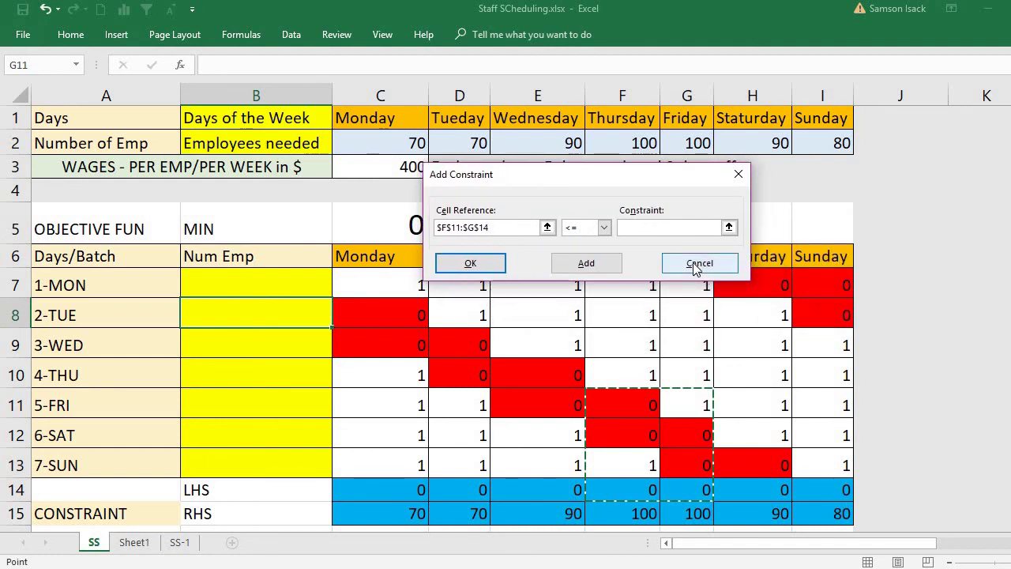
pyautogui.click(695, 266)
# Step: Delete the $D$14 >= $D$15 and $C$14 >= $C$15 constraints, keeping only $B$7:$B$13 = integer
pyautogui.click(441, 176)
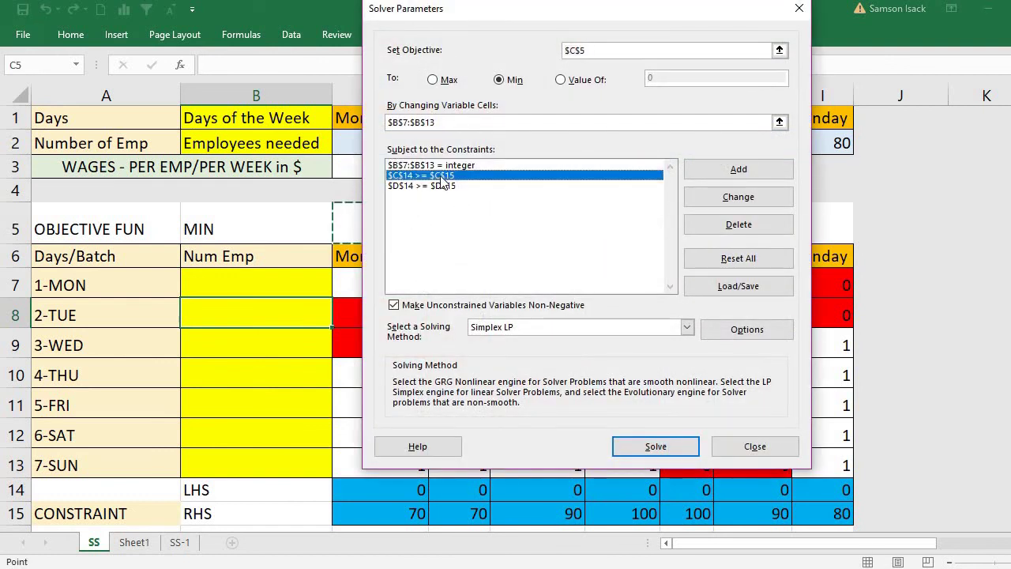
pyautogui.click(440, 188)
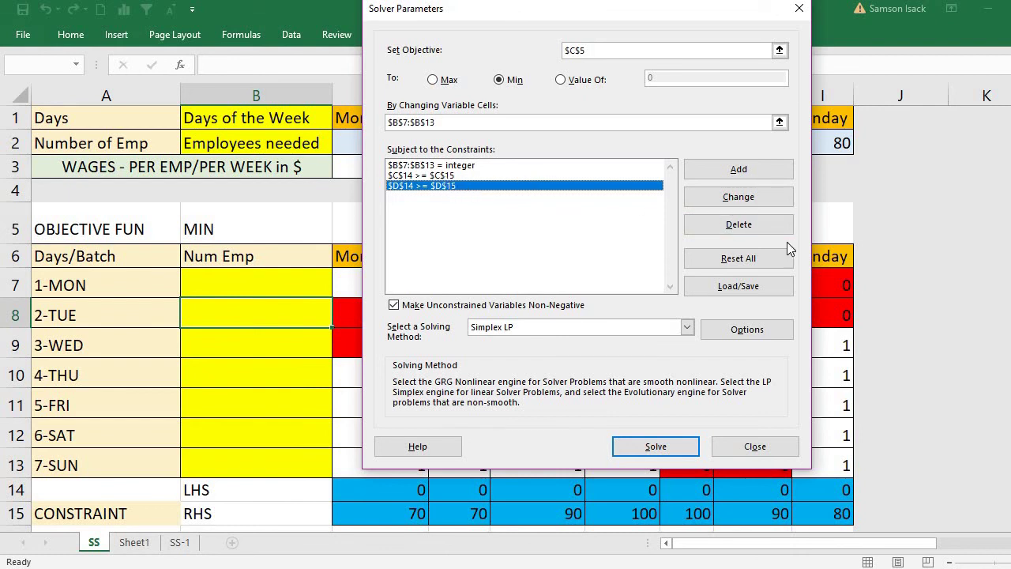
pyautogui.click(768, 225)
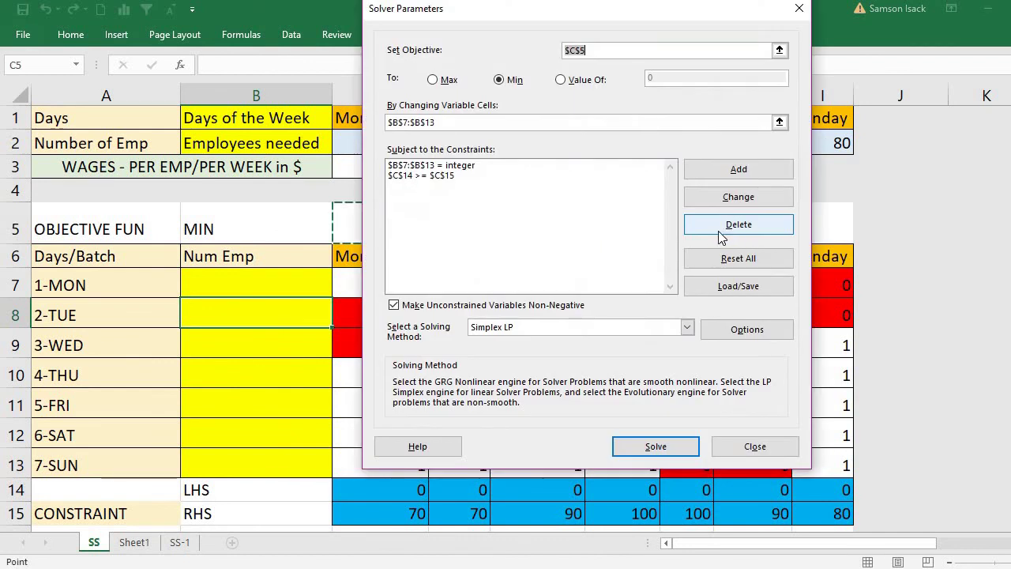
pyautogui.click(460, 176)
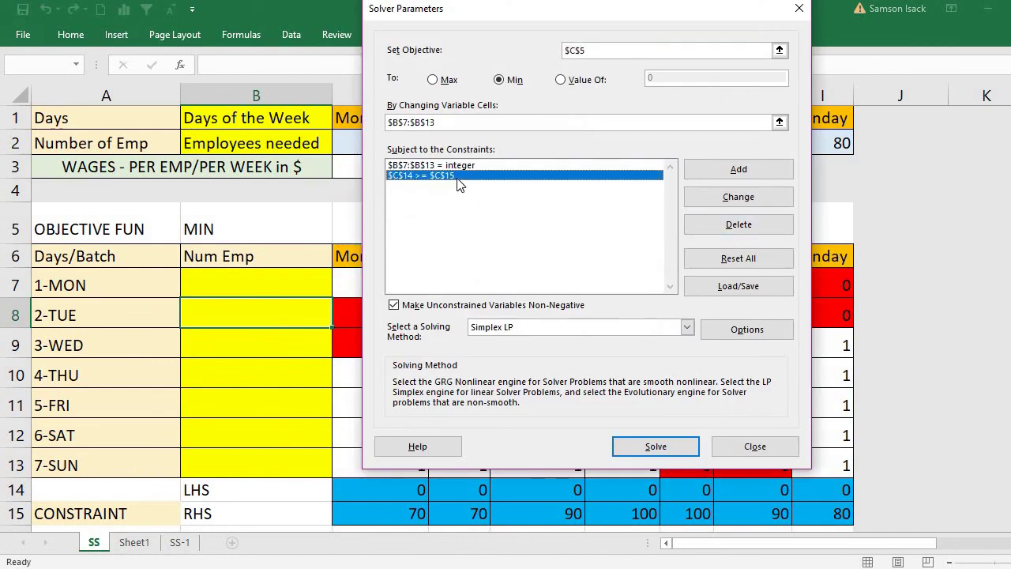
pyautogui.click(709, 229)
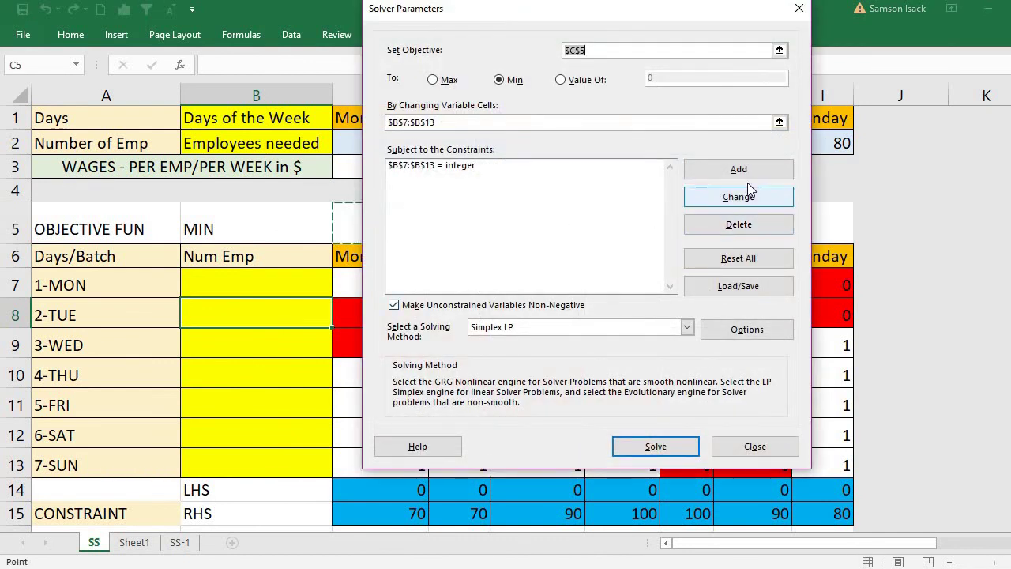
# Step: Add the row-wide constraint $C$14:$I$14 >= $C$15:$I$15 and return to Solver Parameters
pyautogui.click(755, 170)
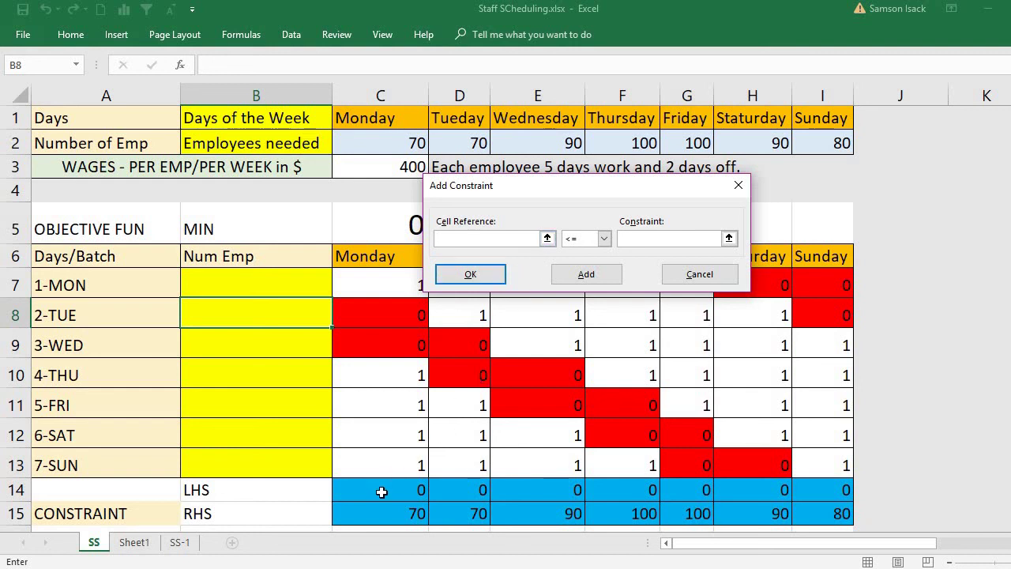
pyautogui.moveTo(381, 492); pyautogui.dragTo(800, 496)
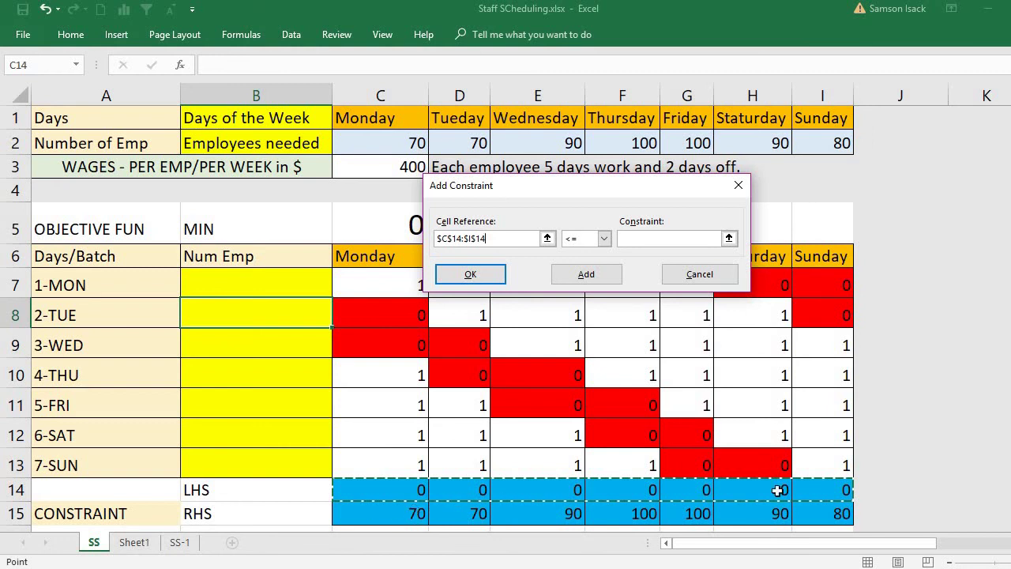
pyautogui.click(604, 238)
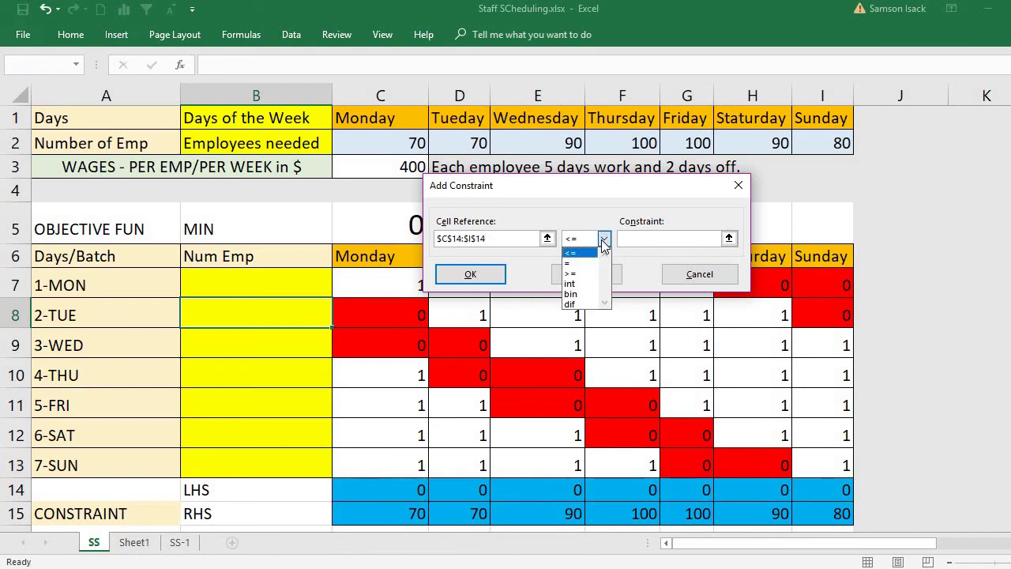
pyautogui.click(597, 281)
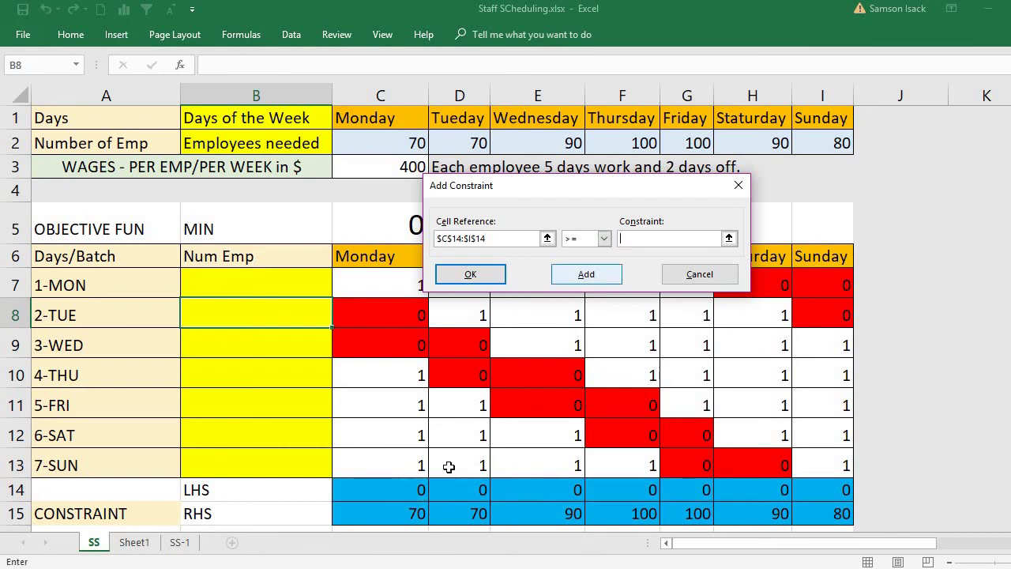
pyautogui.click(387, 517)
pyautogui.moveTo(500, 510); pyautogui.dragTo(842, 504)
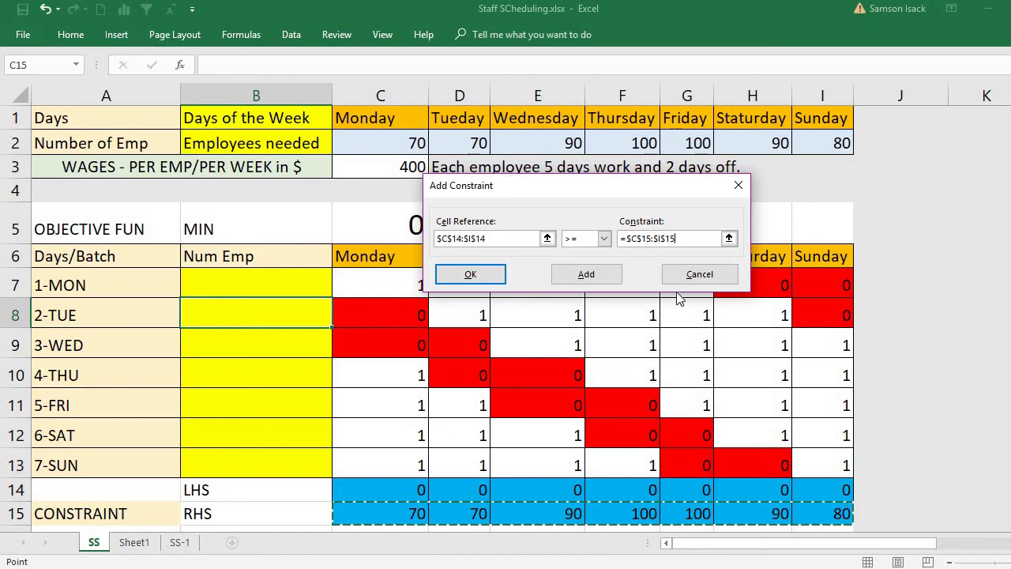
pyautogui.click(588, 276)
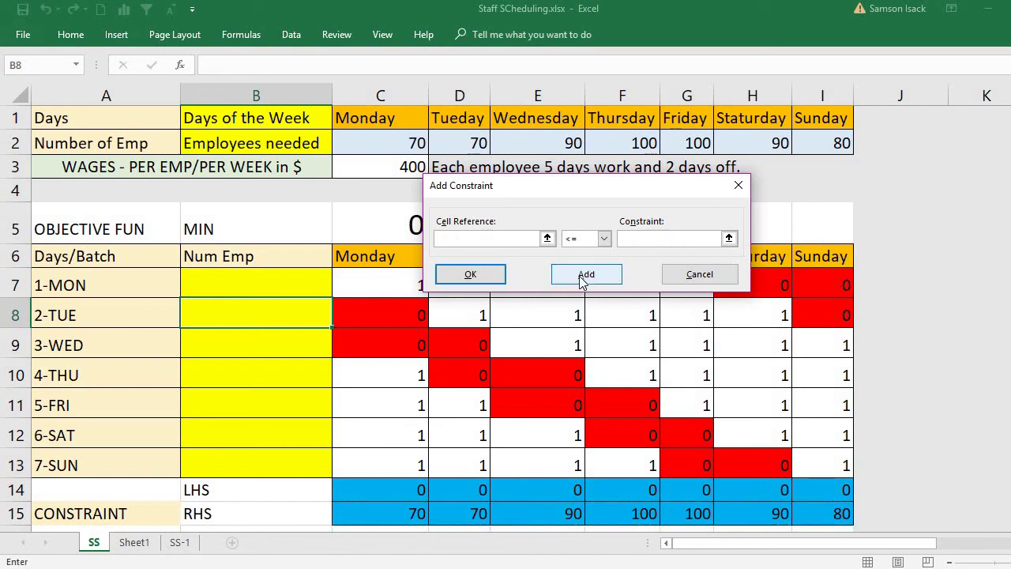
pyautogui.click(693, 277)
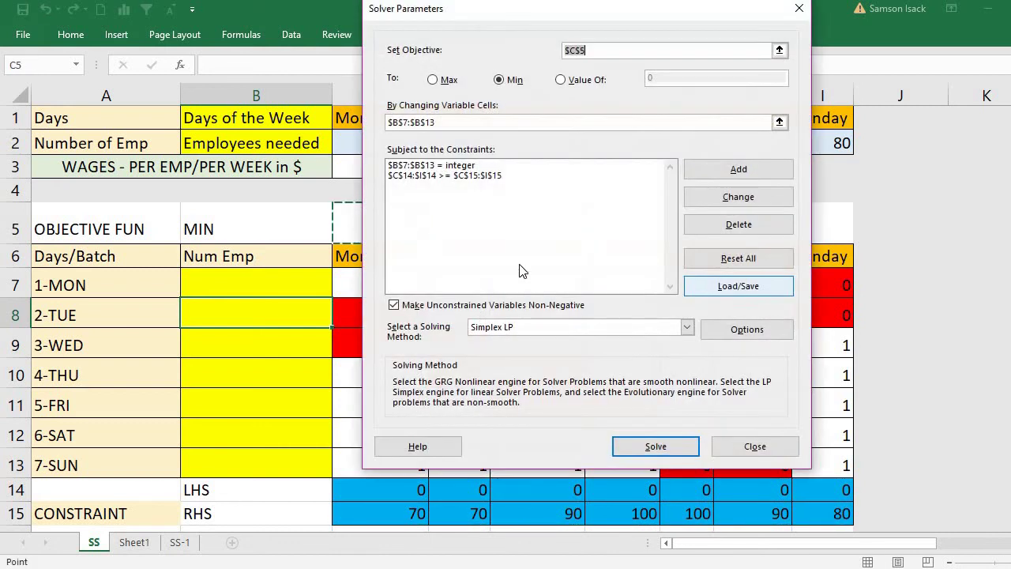
pyautogui.click(484, 177)
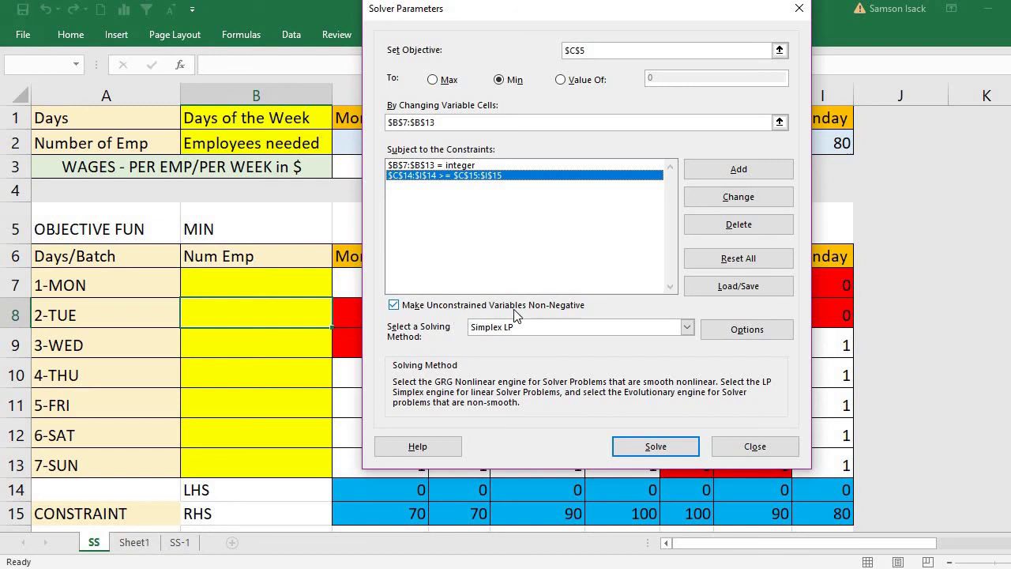
pyautogui.click(689, 327)
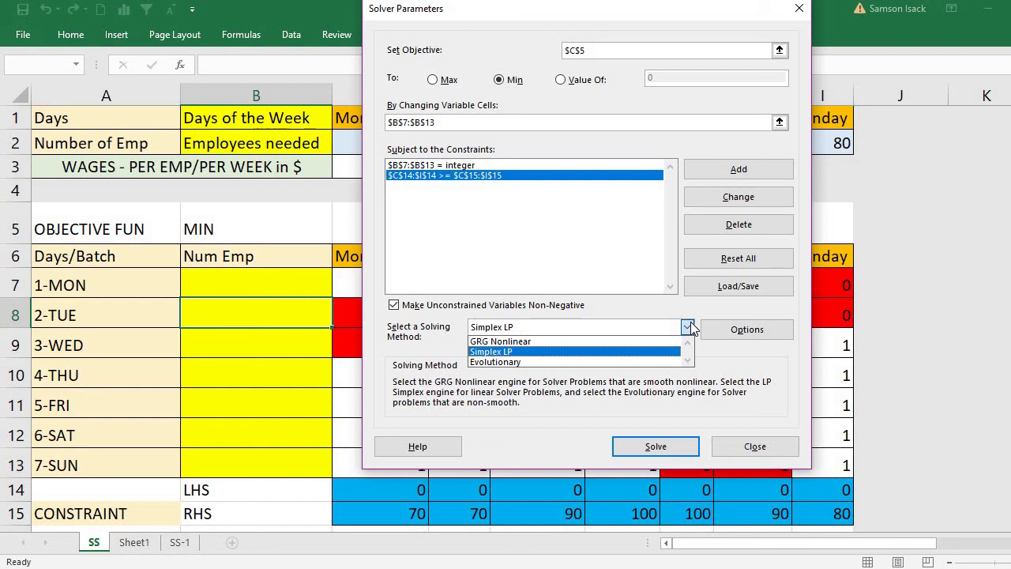
pyautogui.click(373, 357)
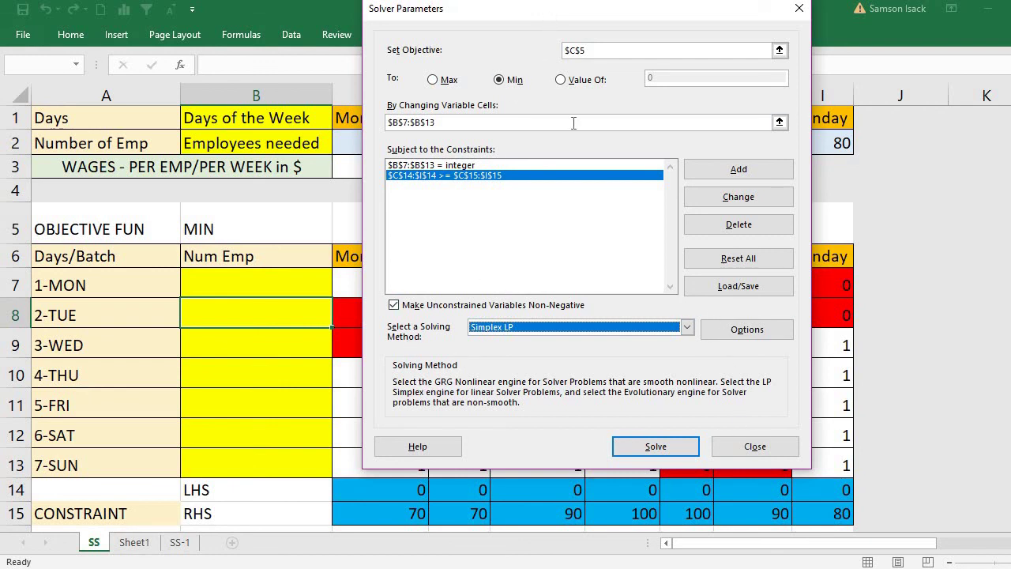
pyautogui.click(757, 333)
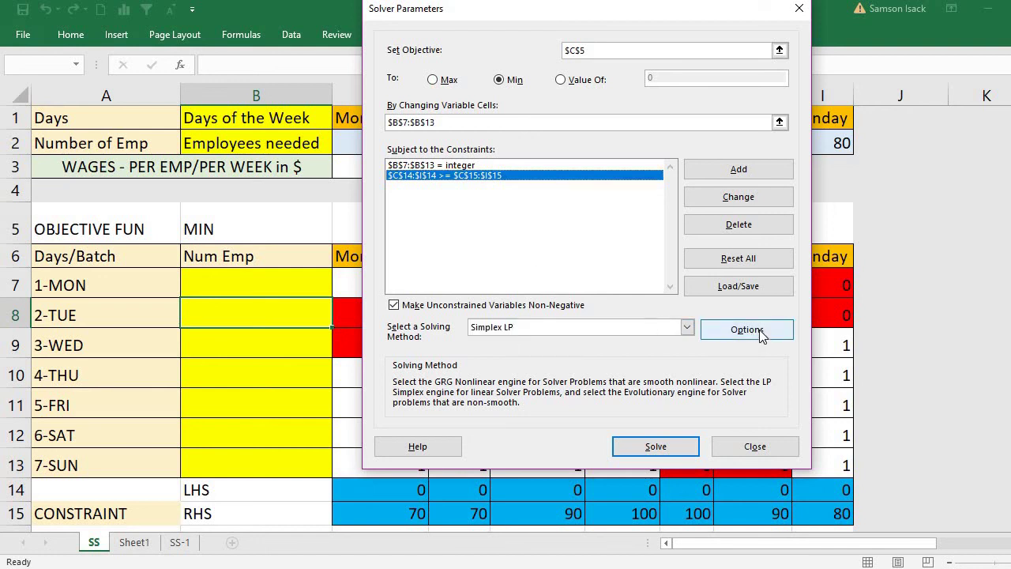
pyautogui.click(760, 333)
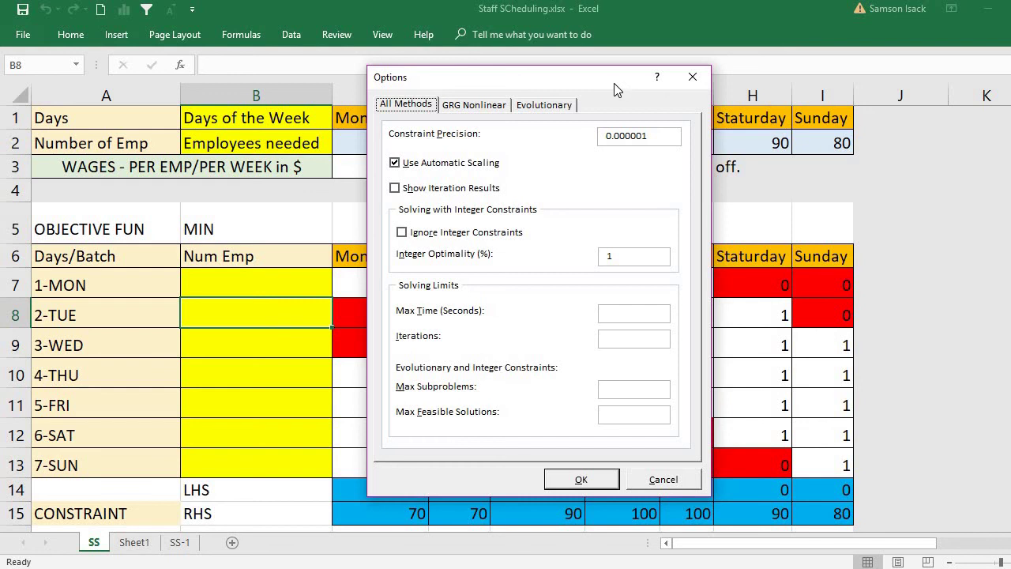
pyautogui.moveTo(616, 89); pyautogui.dragTo(591, 98)
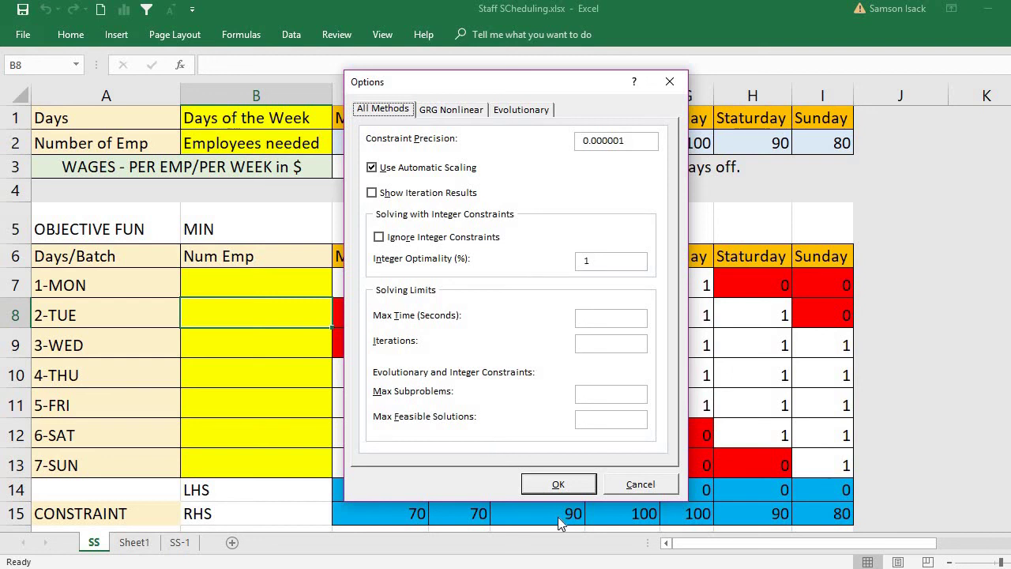
pyautogui.click(559, 484)
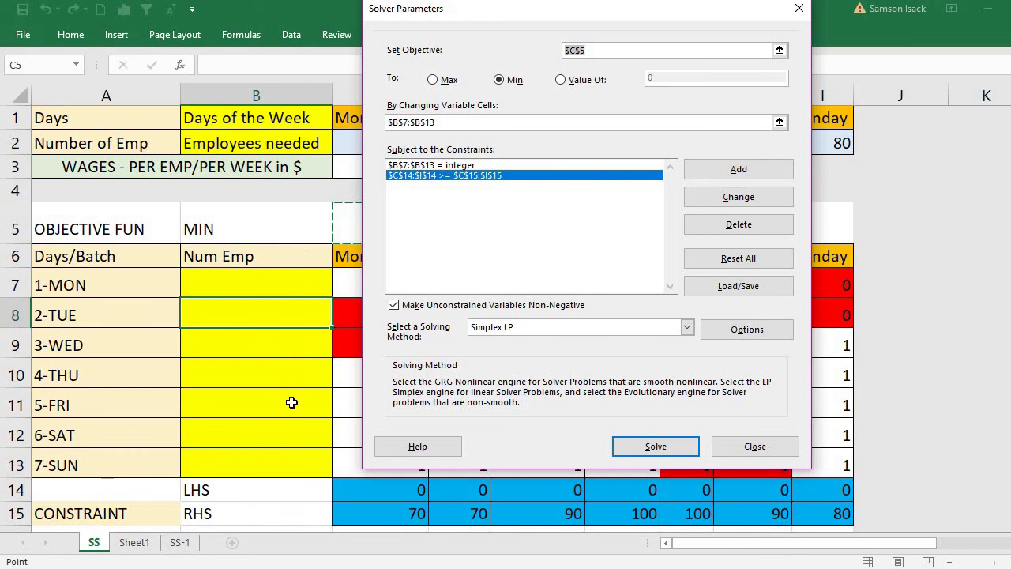
# Step: Run Solver so the batch employee counts fill in and every daily total meets its need
pyautogui.click(448, 166)
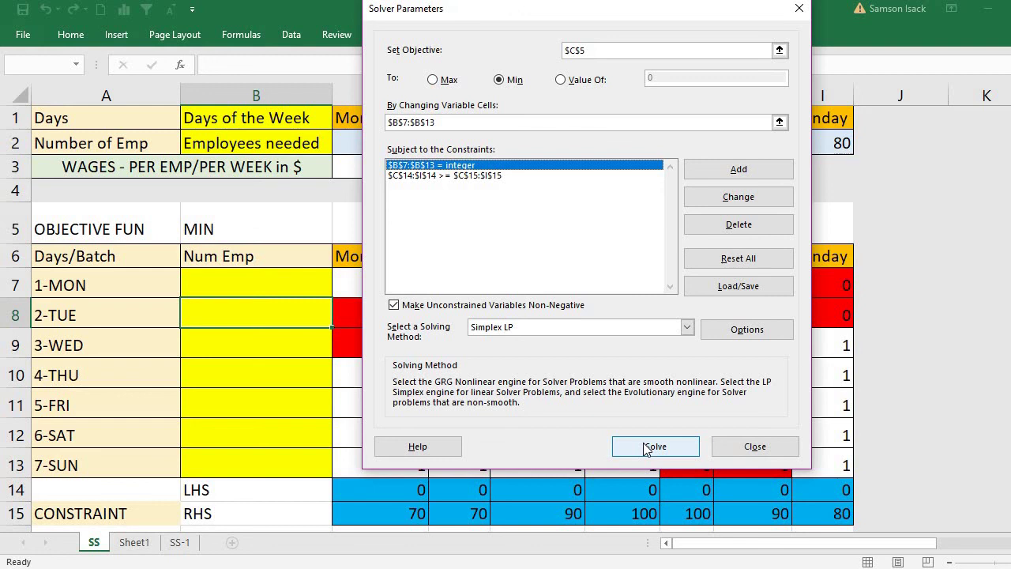
pyautogui.click(667, 448)
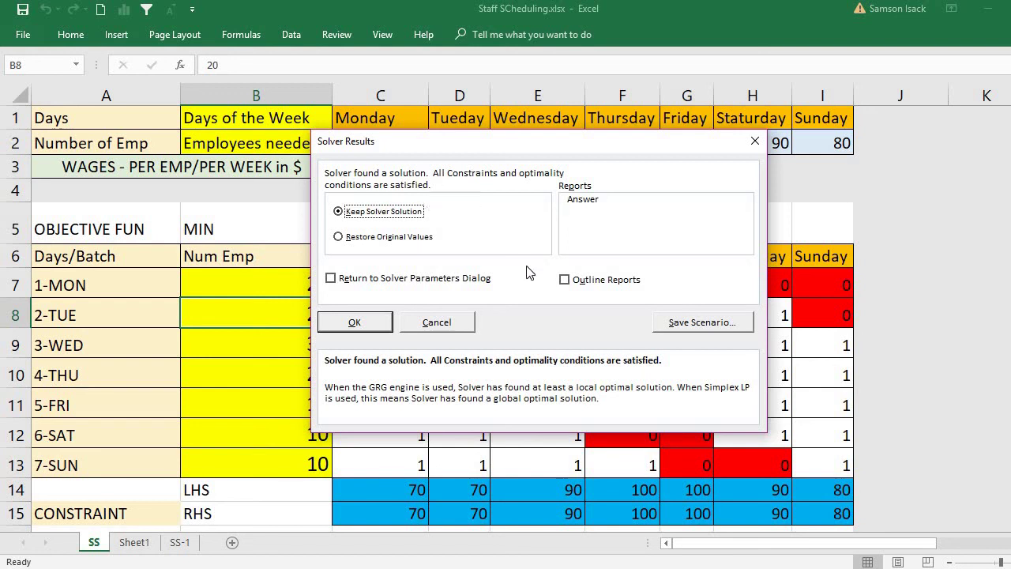
# Step: Keep the Solver solution and generate an outlined Answer report
pyautogui.click(567, 281)
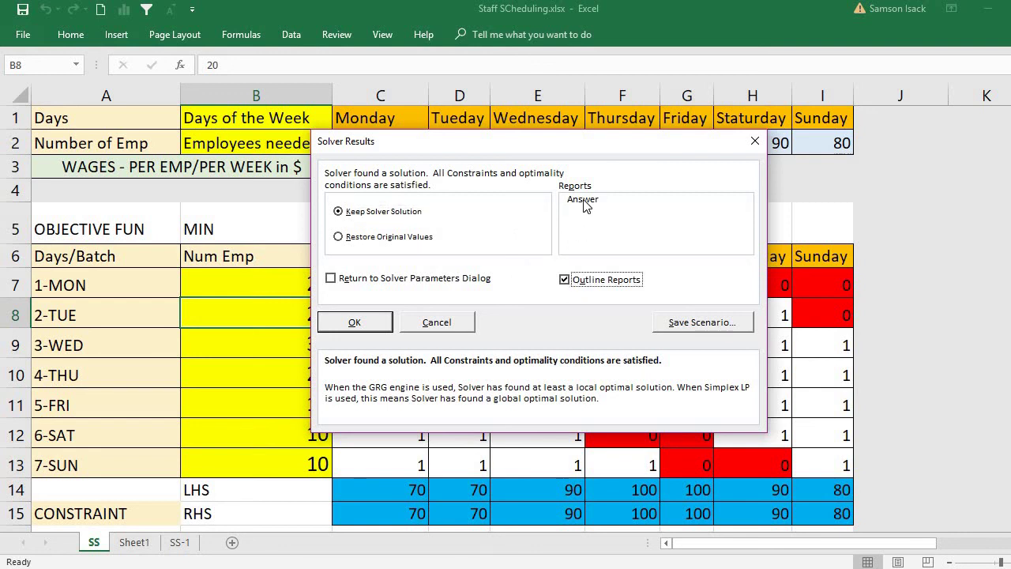
pyautogui.click(585, 201)
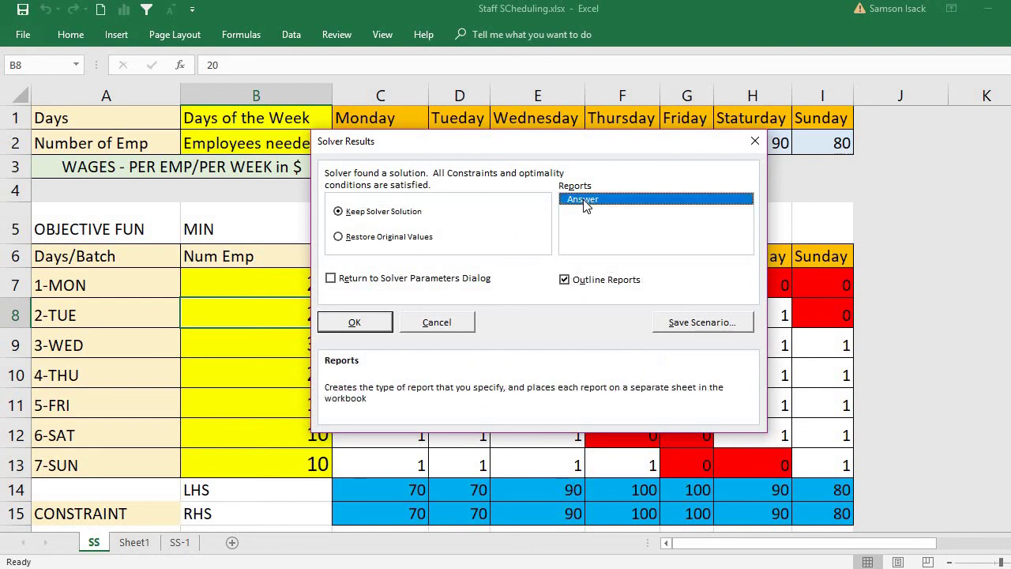
pyautogui.click(353, 321)
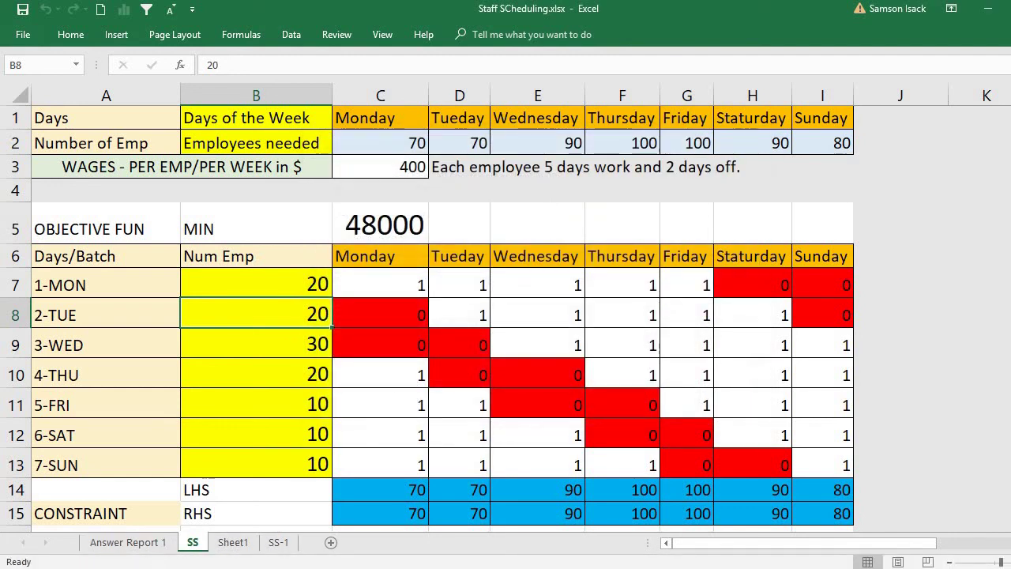
# Step: On the Answer Report 1 sheet, expand the Variable Cells and Constraints sections
pyautogui.click(155, 551)
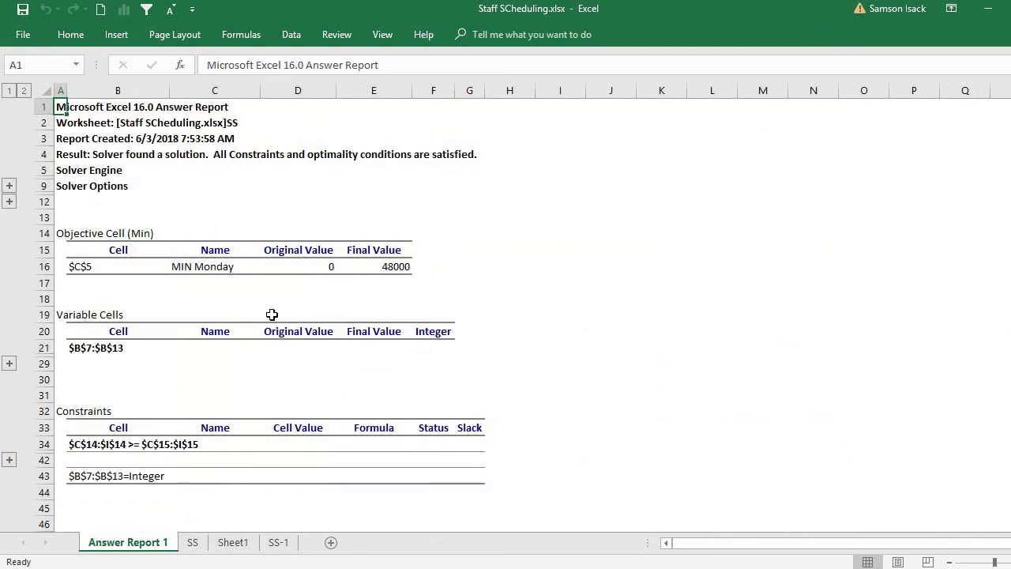
pyautogui.click(9, 364)
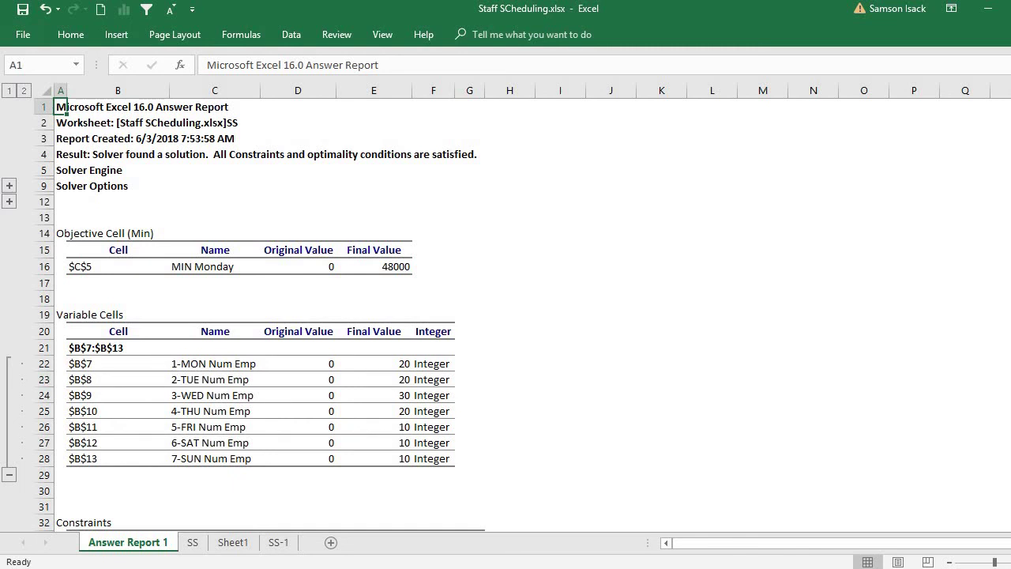
pyautogui.scroll(-2, 1003, 385)
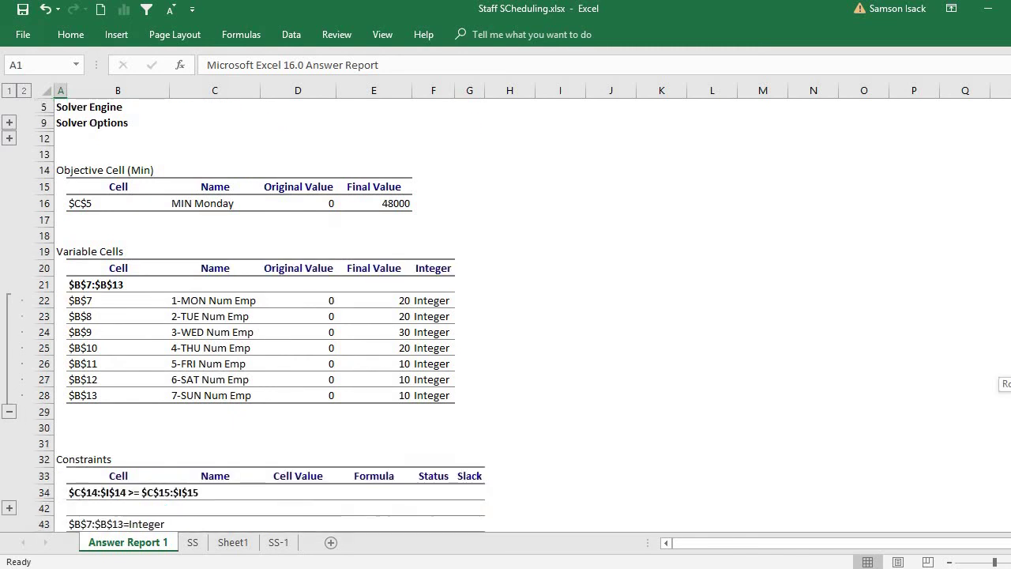
pyautogui.click(10, 509)
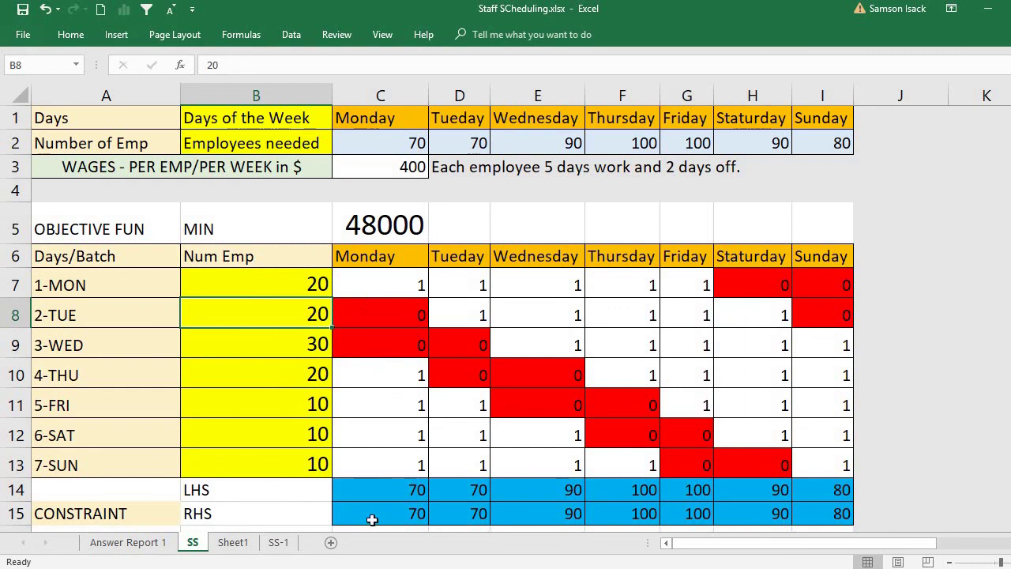
pyautogui.moveTo(380, 492); pyautogui.dragTo(799, 490)
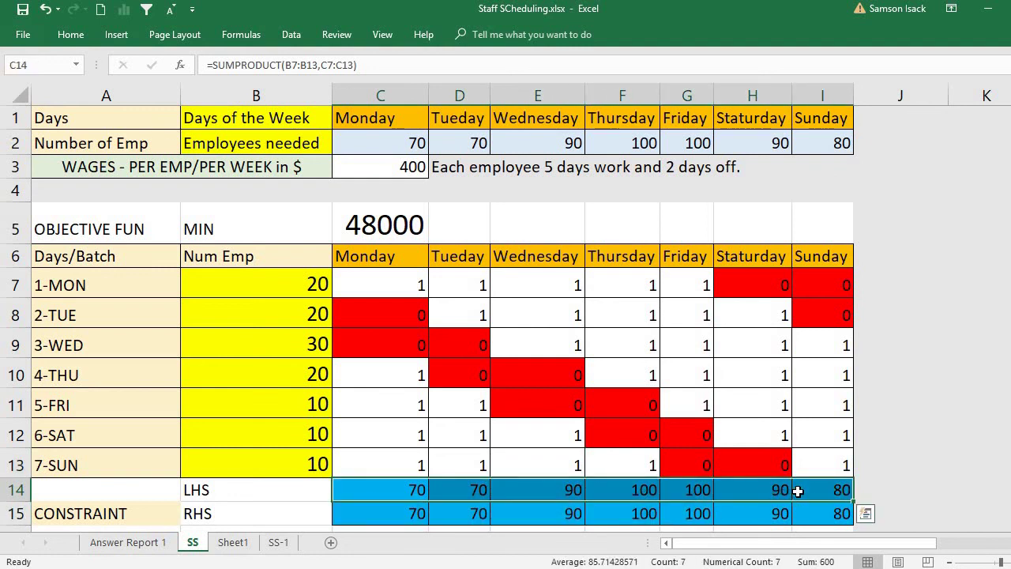
pyautogui.click(410, 513)
pyautogui.click(411, 493)
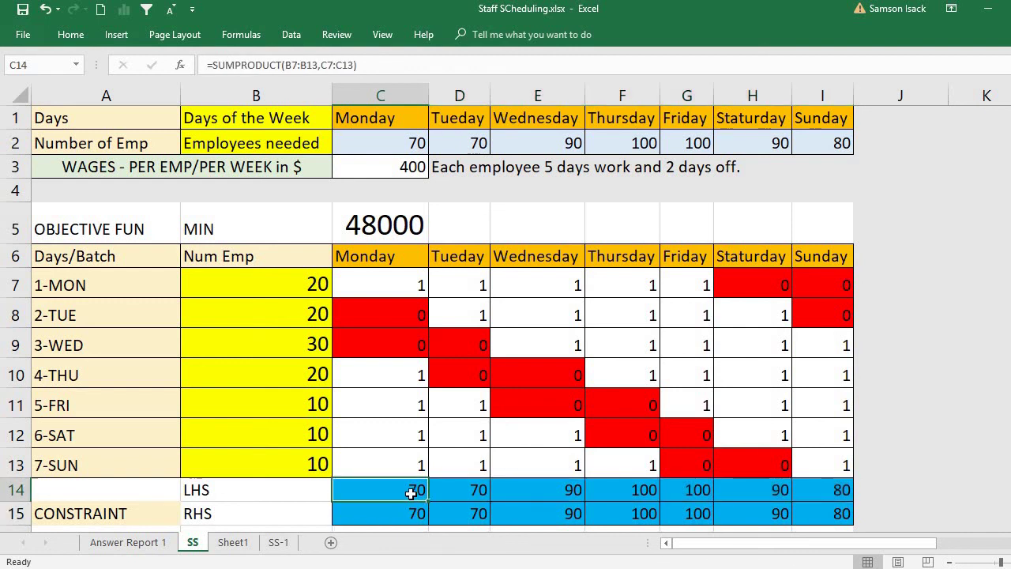
pyautogui.click(452, 495)
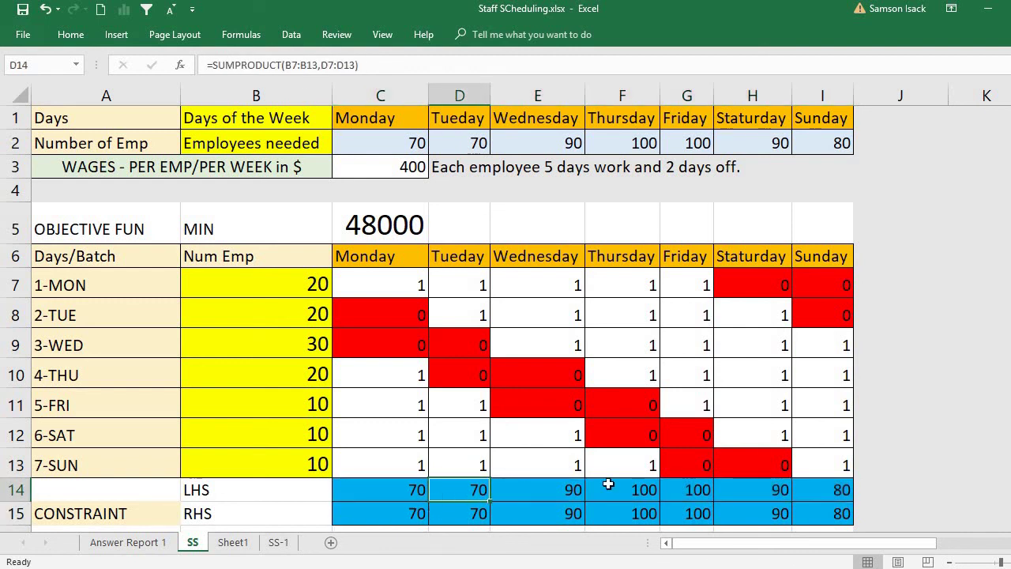
pyautogui.click(582, 487)
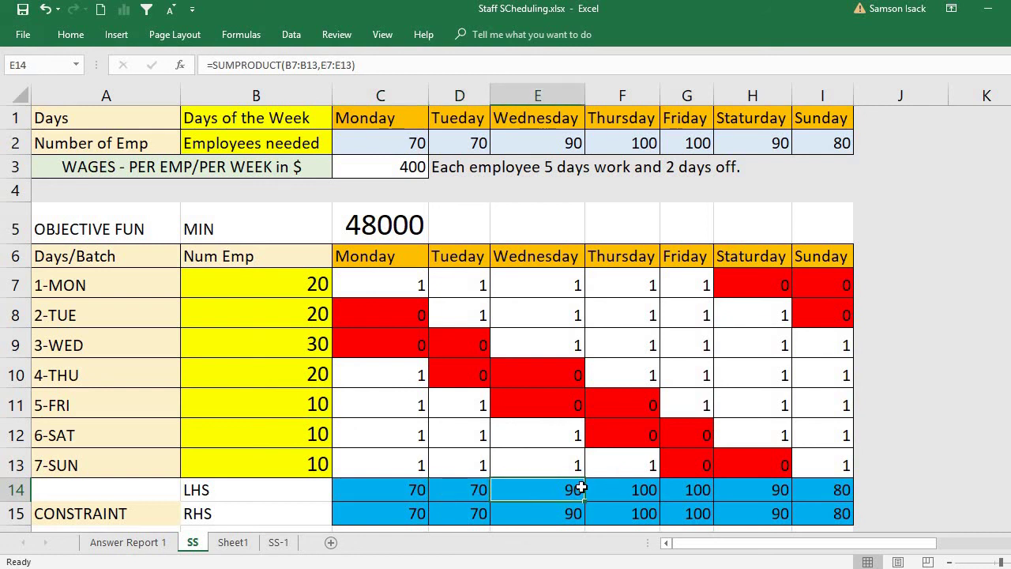
pyautogui.click(627, 493)
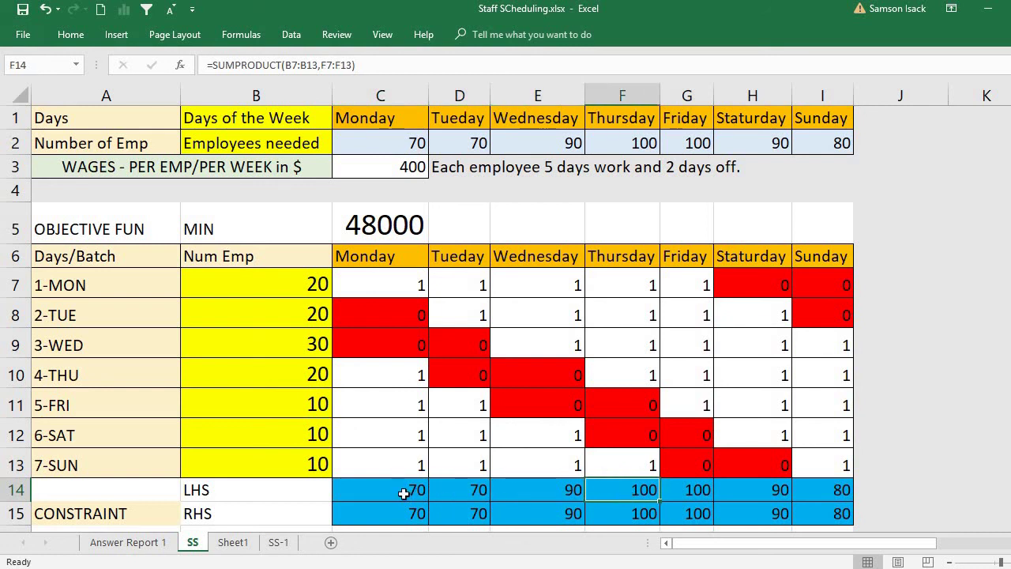
pyautogui.moveTo(402, 493); pyautogui.dragTo(825, 513)
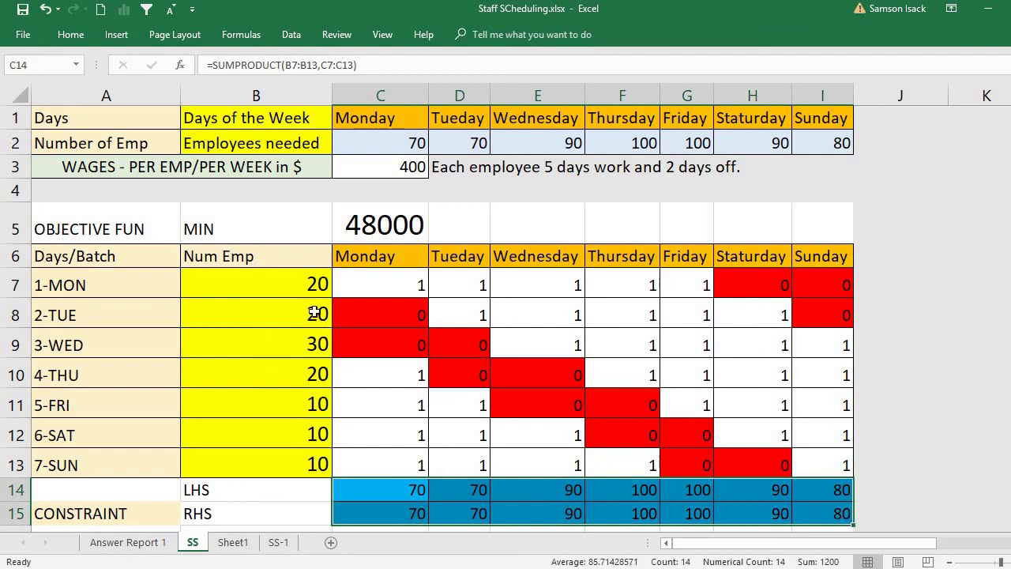
pyautogui.click(298, 291)
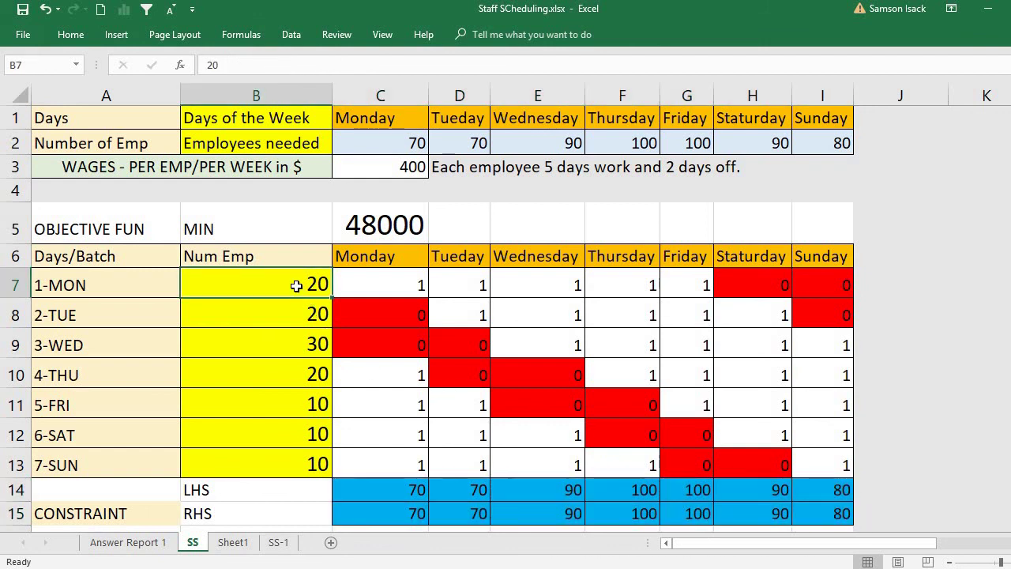
pyautogui.moveTo(299, 290); pyautogui.dragTo(309, 458)
pyautogui.click(269, 283)
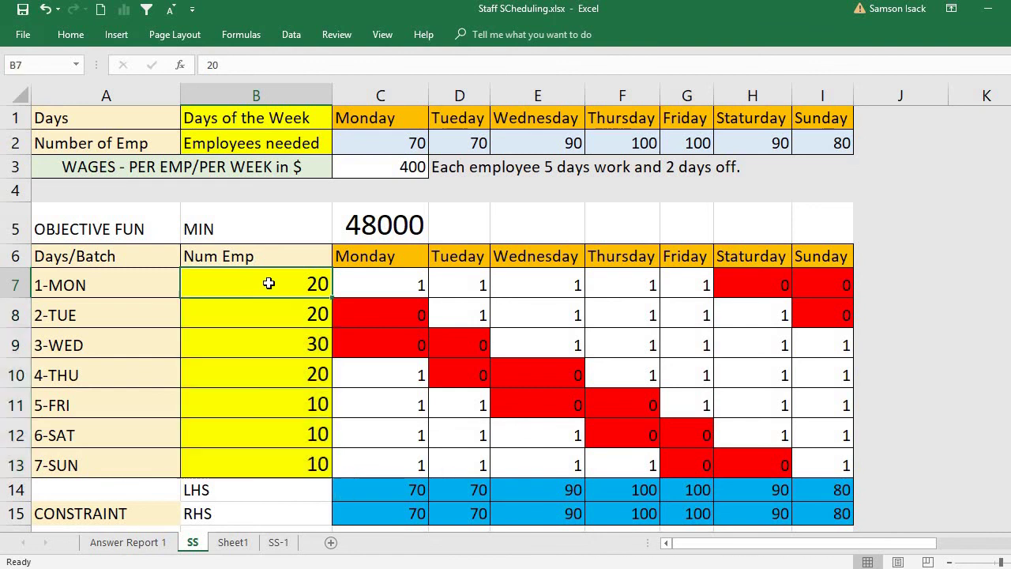
pyautogui.click(387, 229)
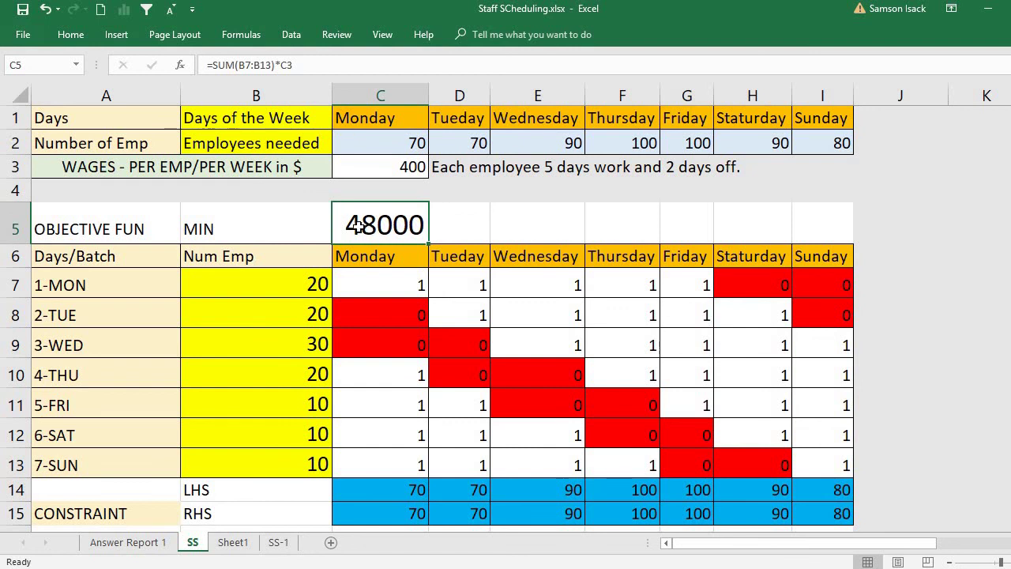
pyautogui.click(291, 287)
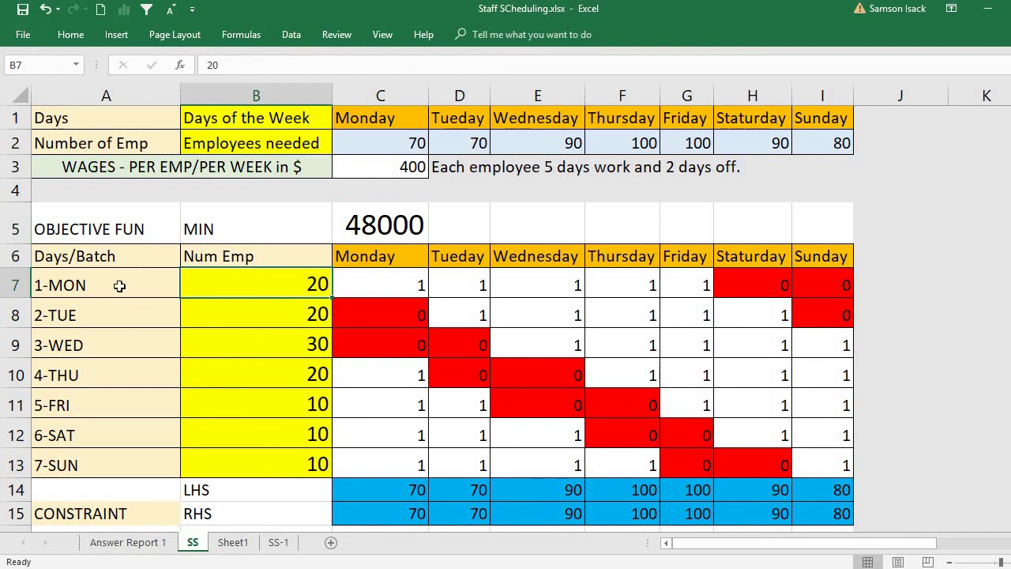
pyautogui.click(92, 284)
pyautogui.click(86, 321)
pyautogui.click(210, 320)
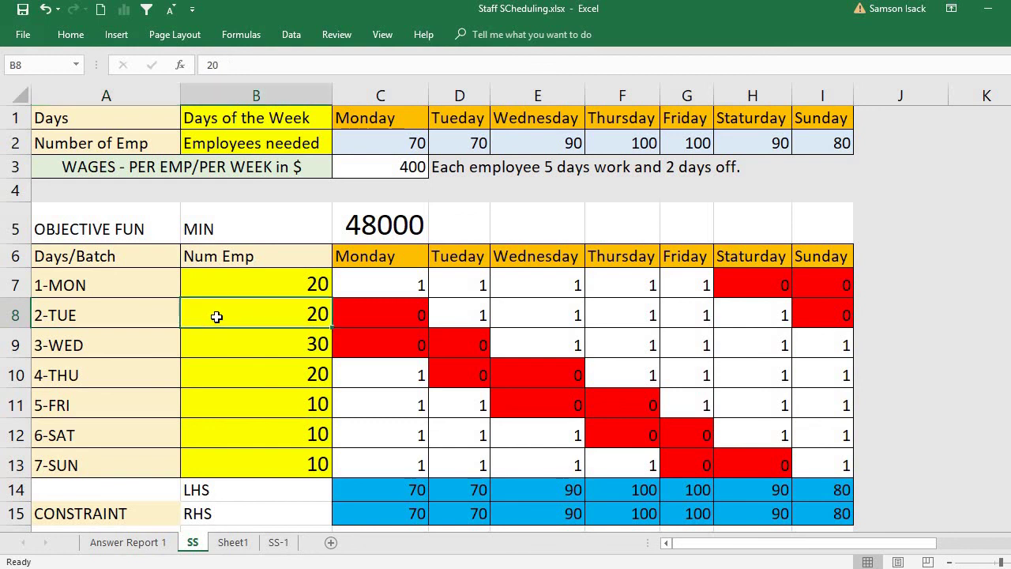
pyautogui.click(168, 345)
pyautogui.click(241, 343)
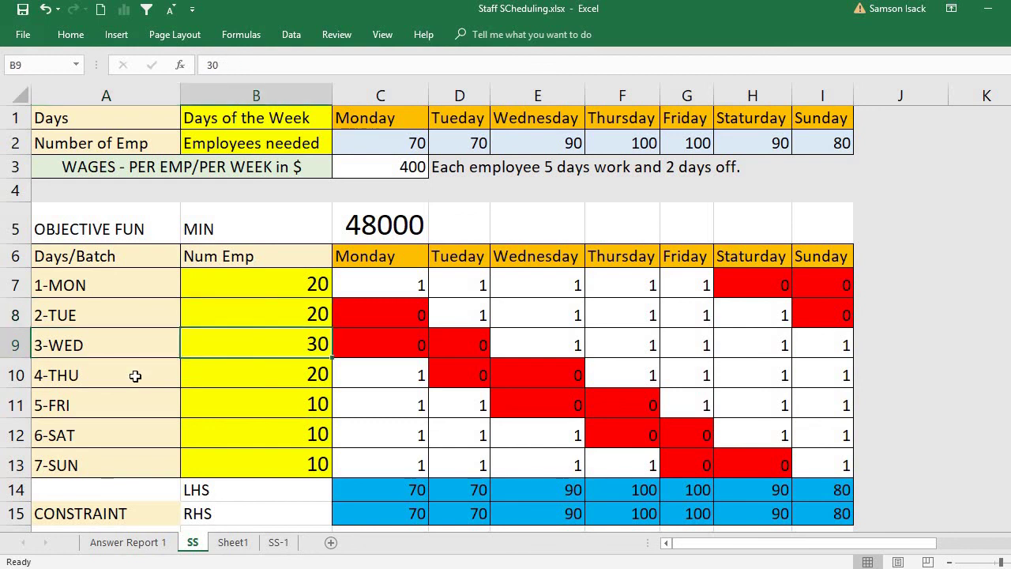
pyautogui.click(136, 377)
pyautogui.click(243, 375)
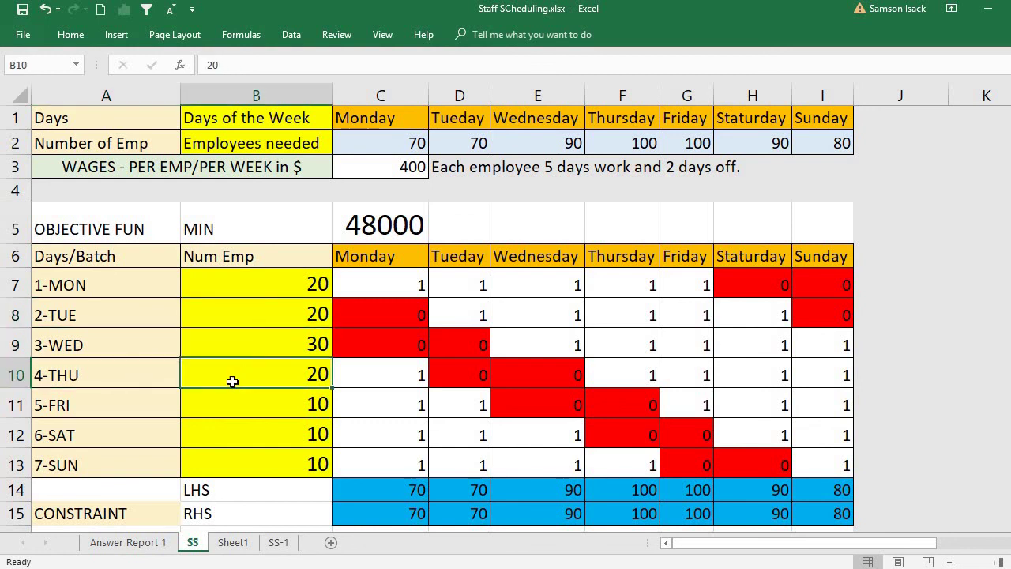
pyautogui.click(144, 410)
pyautogui.click(223, 408)
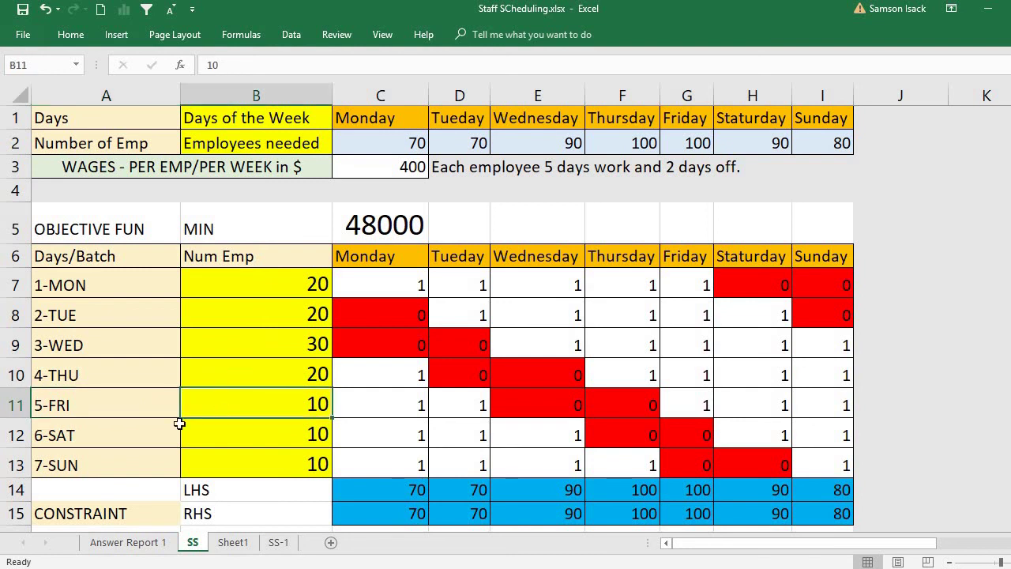
pyautogui.click(137, 437)
pyautogui.click(255, 440)
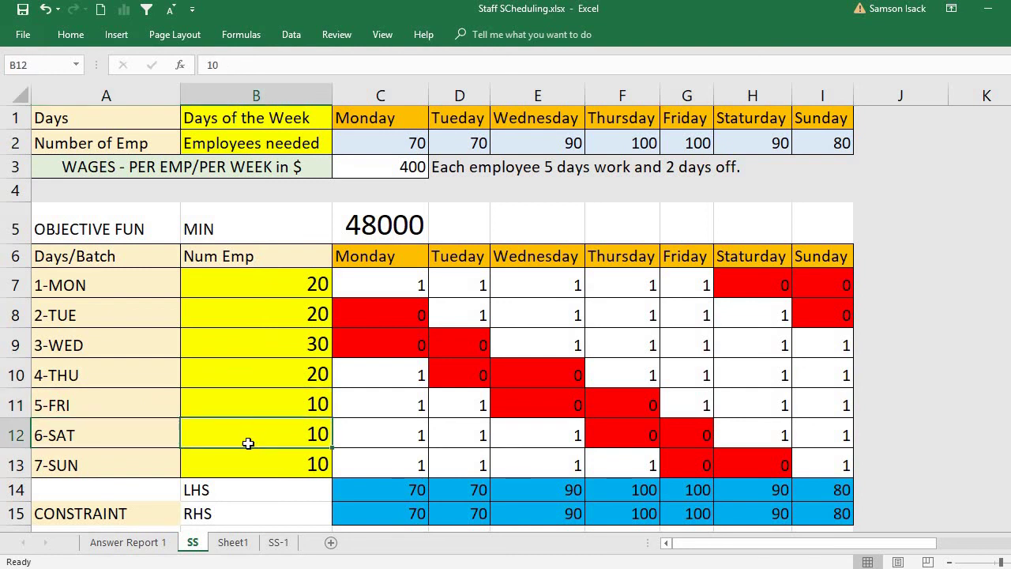
pyautogui.click(145, 477)
pyautogui.click(258, 473)
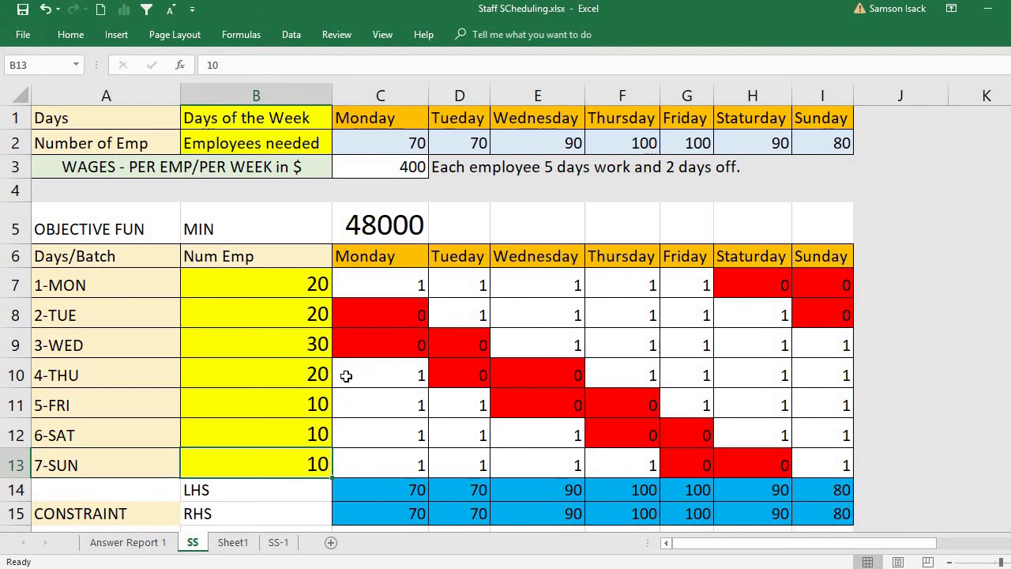
pyautogui.moveTo(313, 374); pyautogui.dragTo(317, 466)
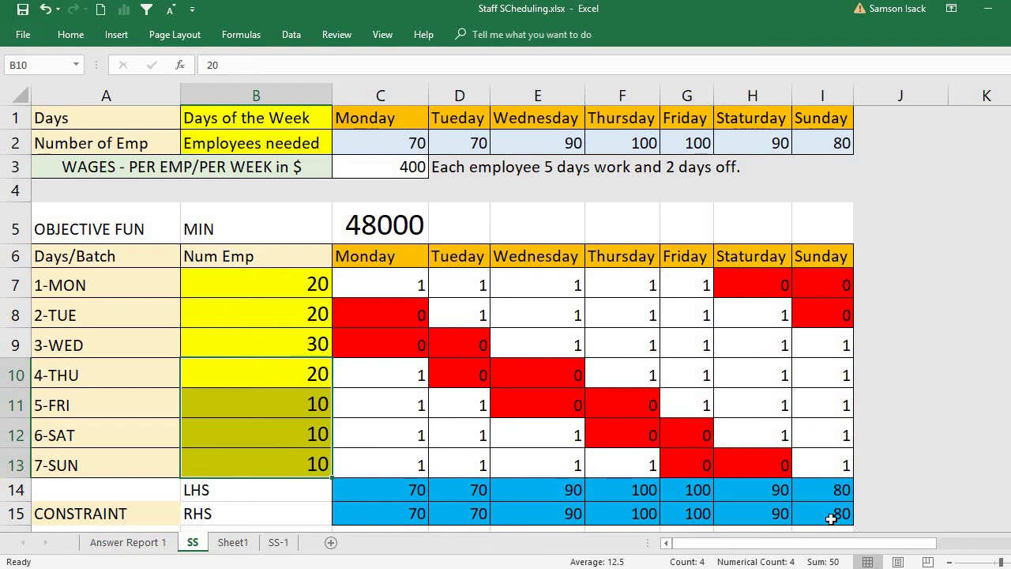
pyautogui.click(289, 273)
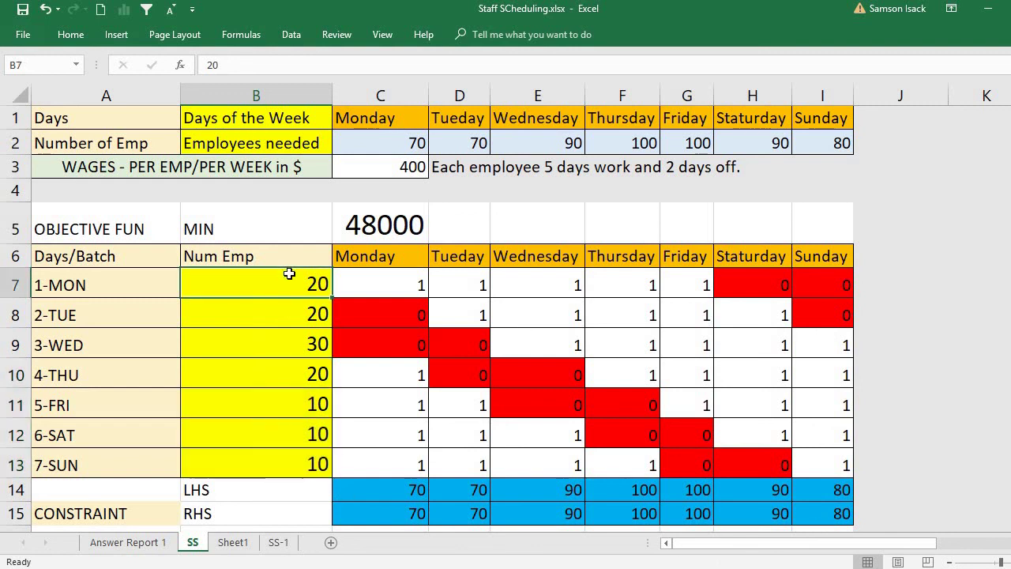
pyautogui.moveTo(286, 286); pyautogui.dragTo(299, 464)
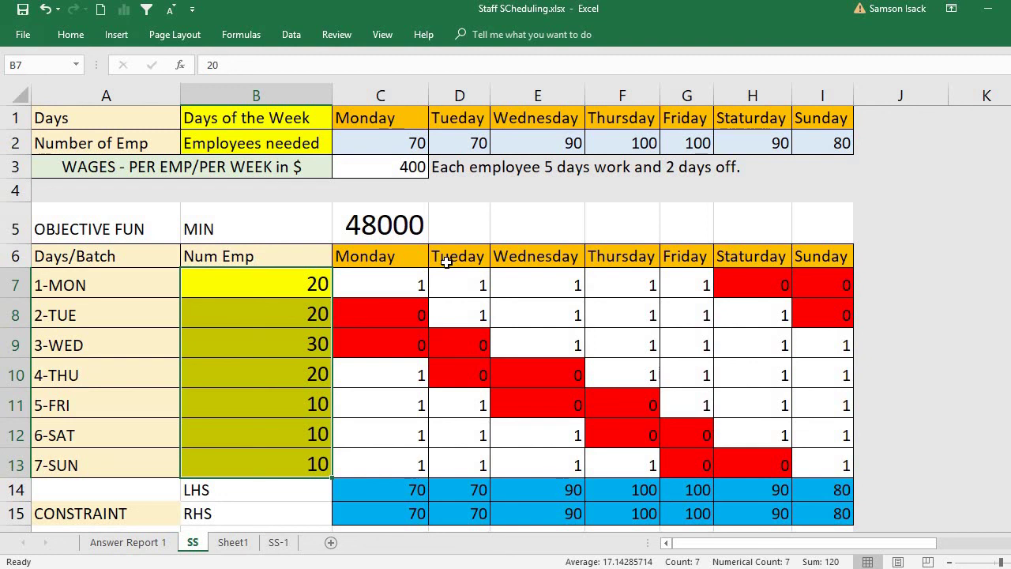
pyautogui.click(366, 219)
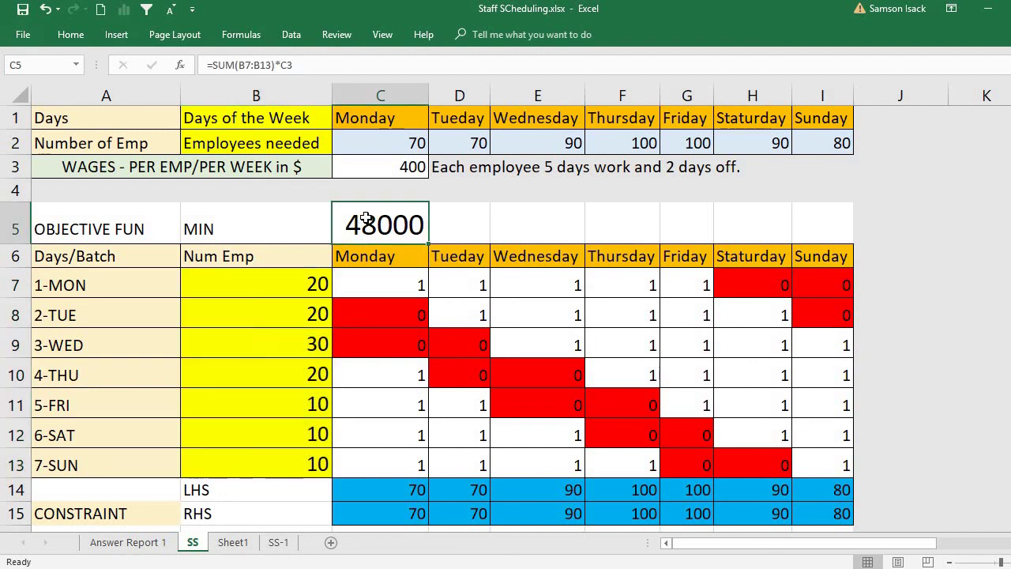